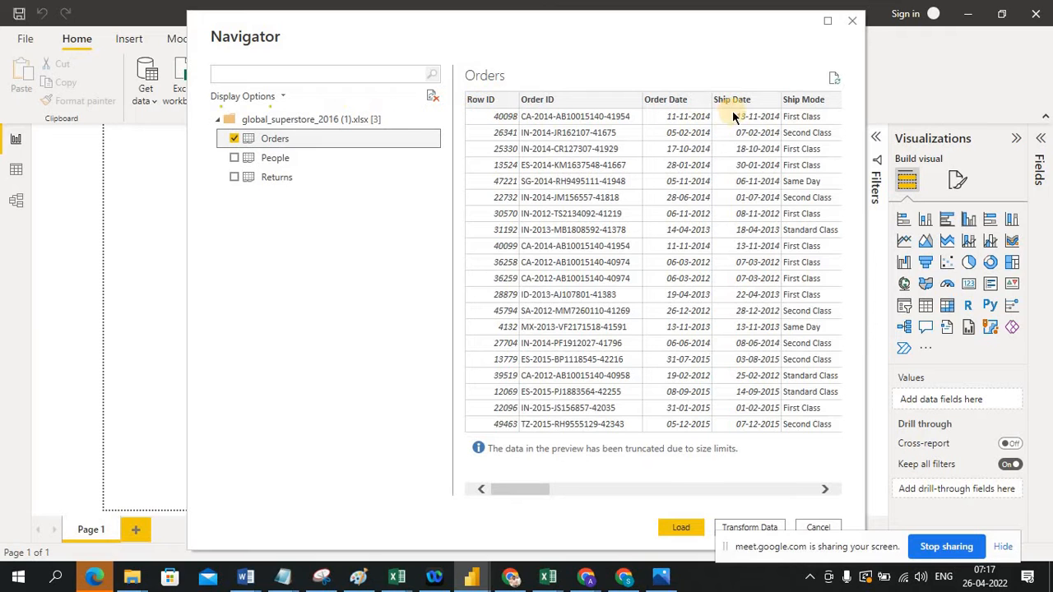
# Look through the columns of the Orders sheet preview and include the People sheet in the import selection.
pyautogui.click(824, 490)
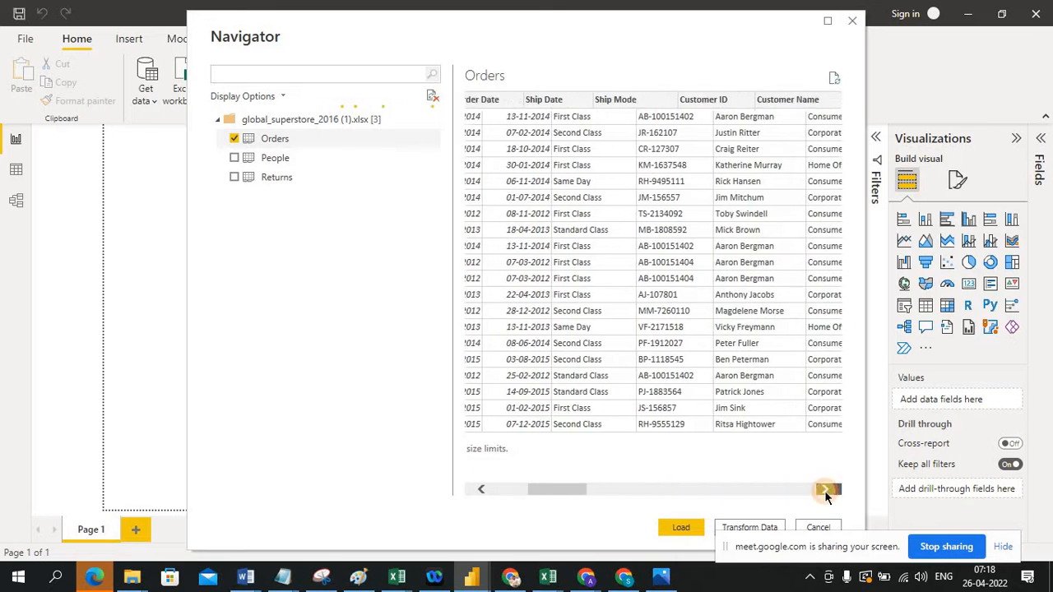
pyautogui.moveTo(824, 490); pyautogui.dragTo(824, 490)
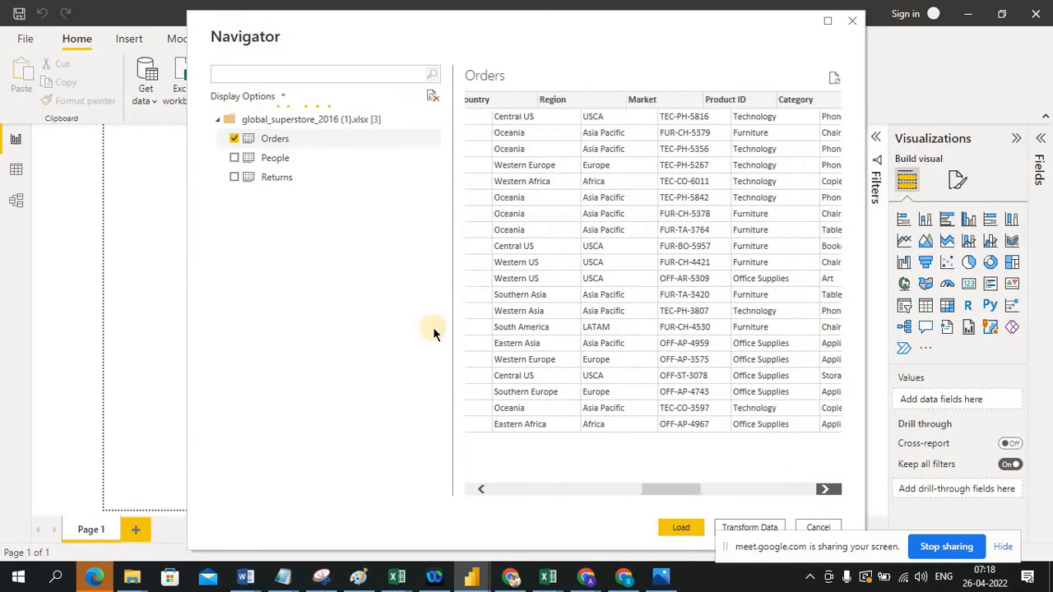
pyautogui.click(234, 158)
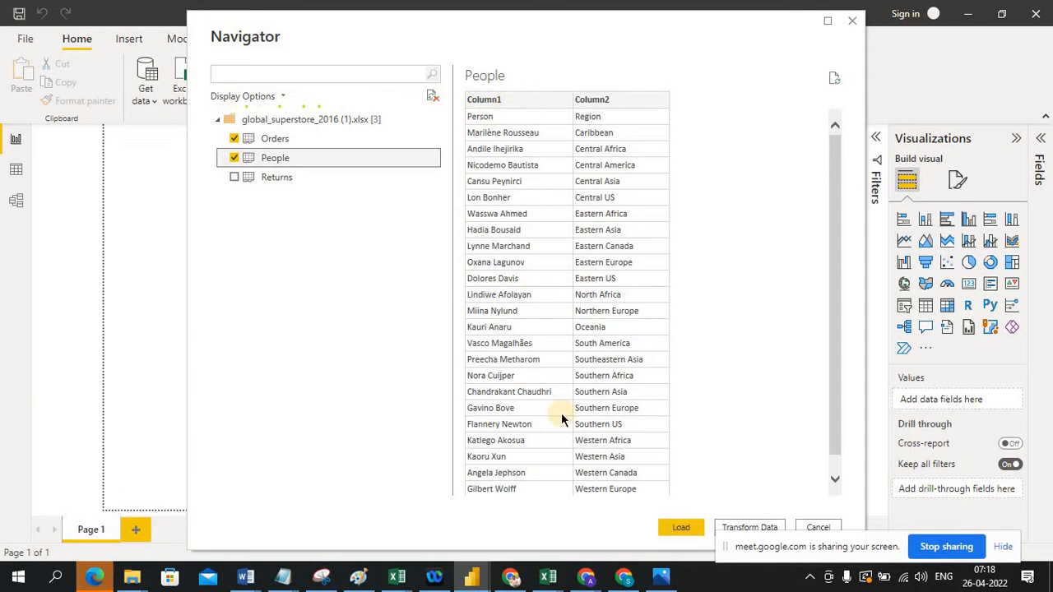
# Switch to the Google Meet call, admit the waiting participant and return to the Power BI Desktop import window.
pyautogui.click(511, 578)
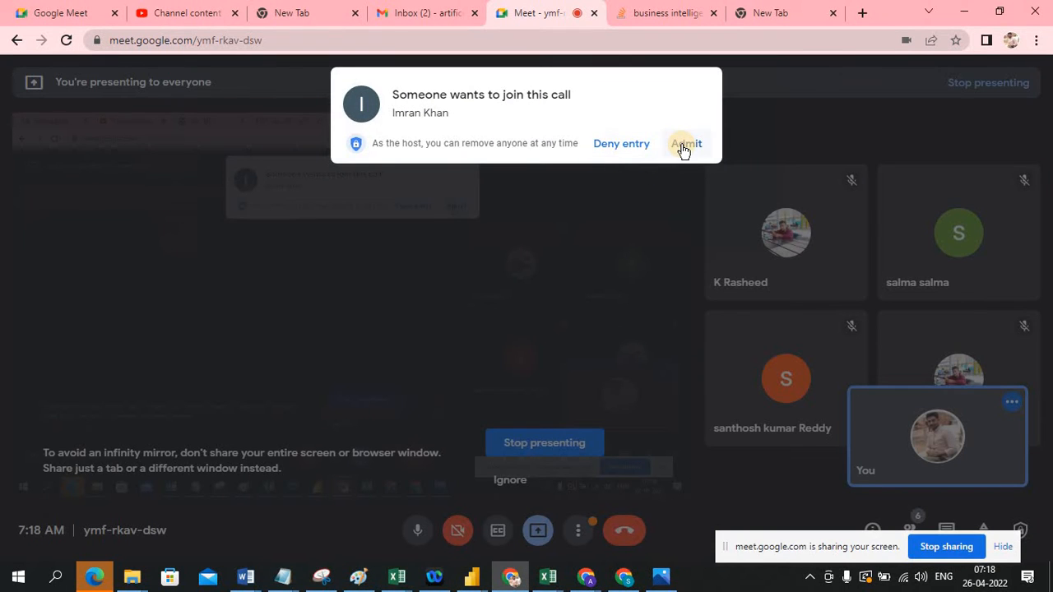
pyautogui.click(683, 146)
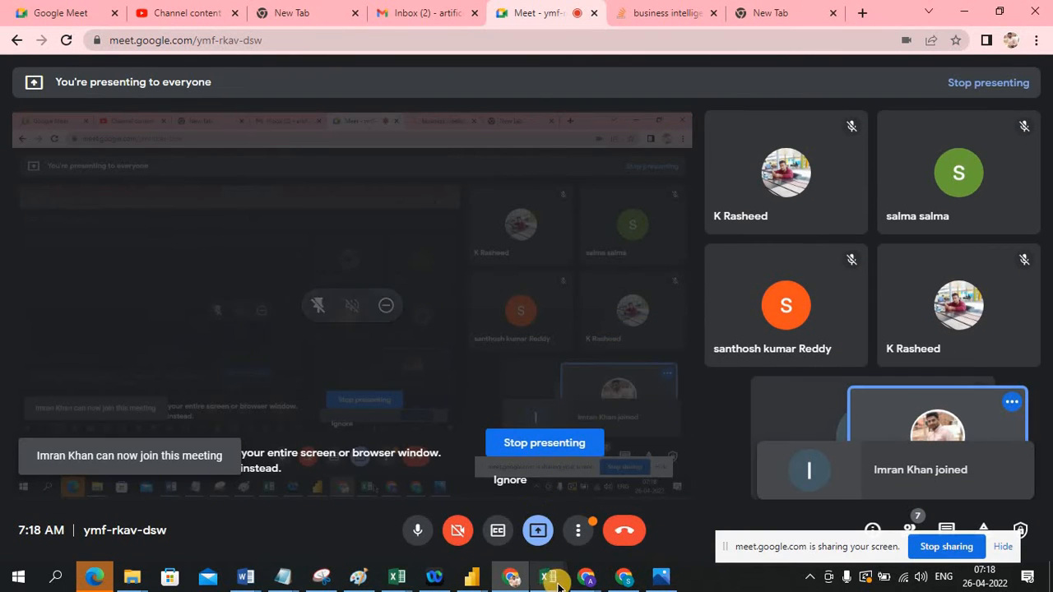
pyautogui.click(472, 578)
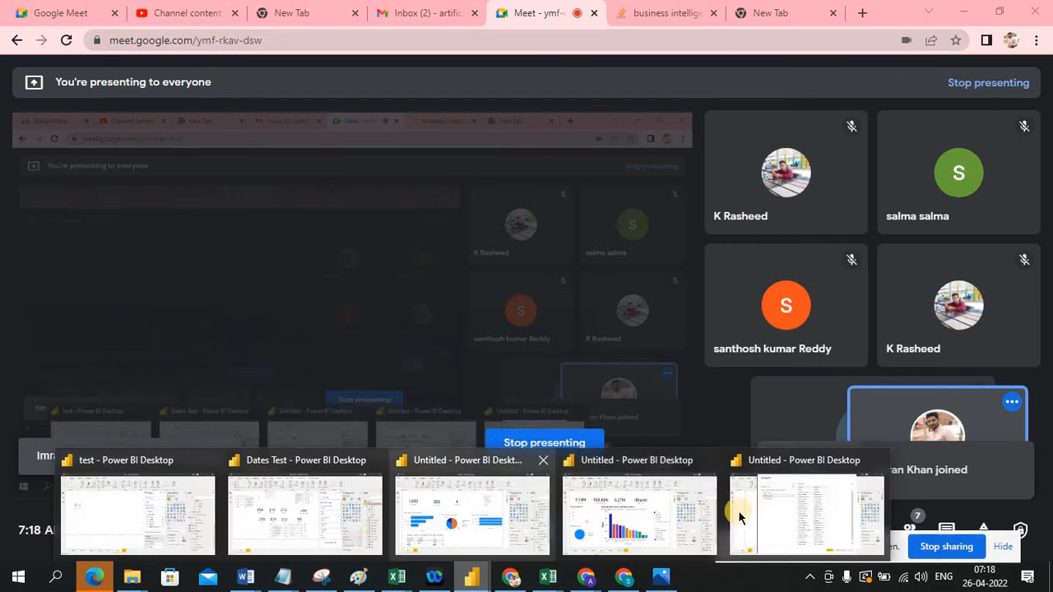
pyautogui.click(739, 517)
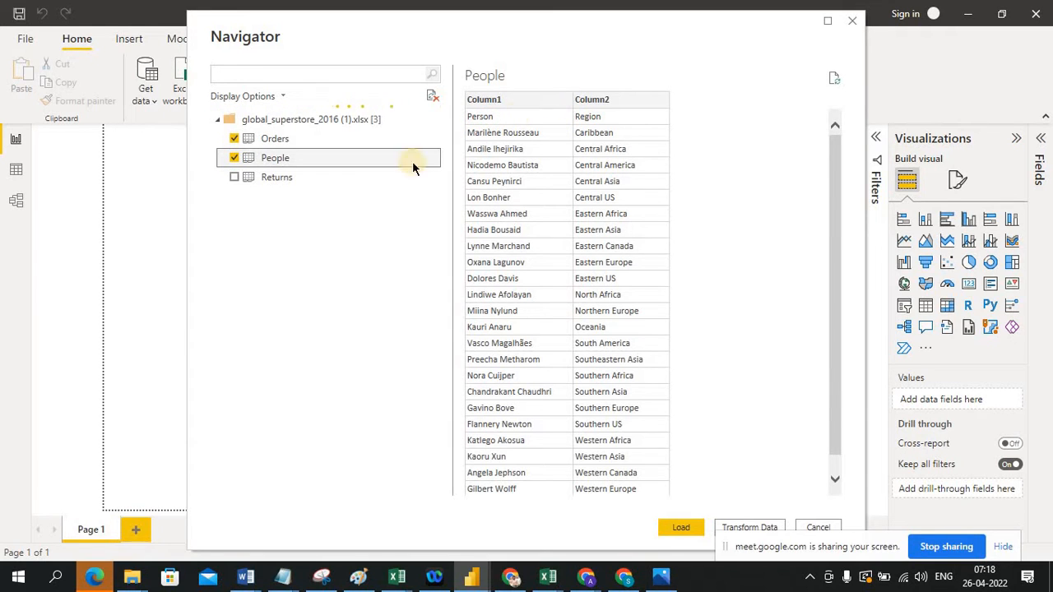
# Include the Returns sheet and load the Orders, People and Returns sheets from the global_superstore_2016 (1) workbook.
pyautogui.click(235, 177)
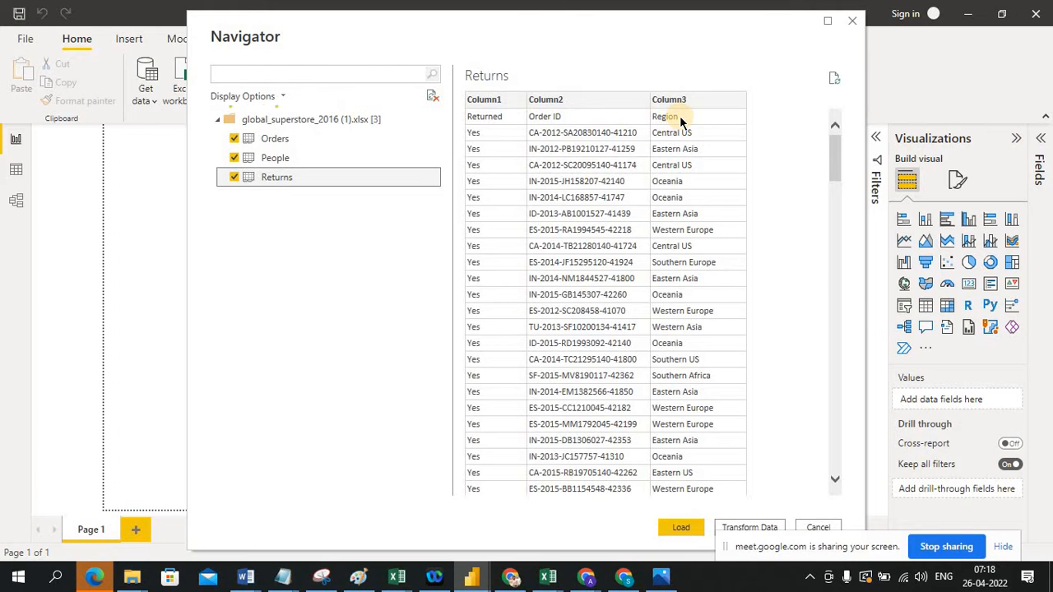
pyautogui.click(677, 530)
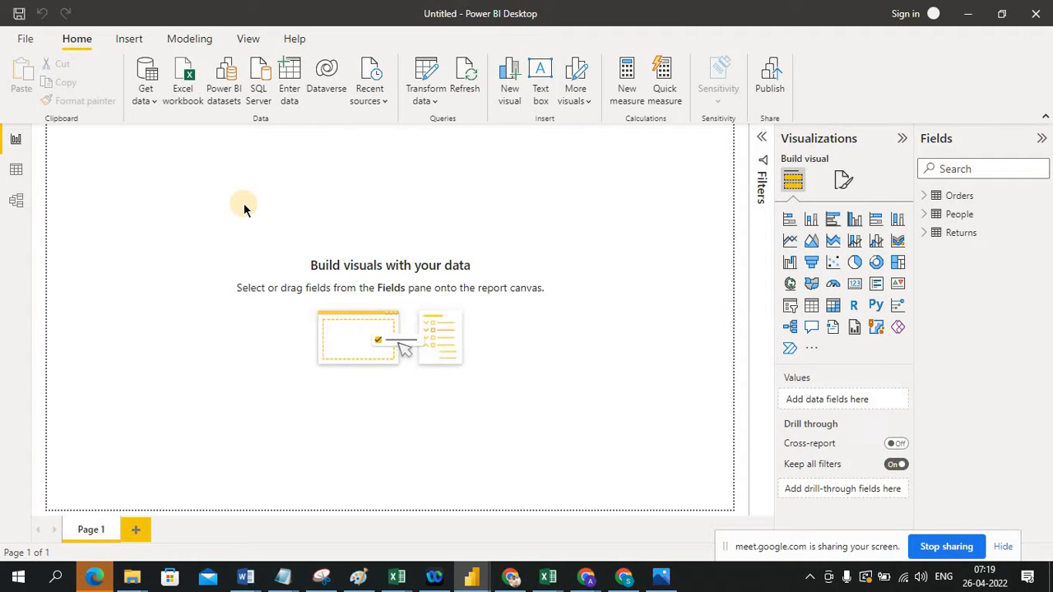
# Examine the rows and columns of the loaded Orders table in Data view.
pyautogui.click(14, 172)
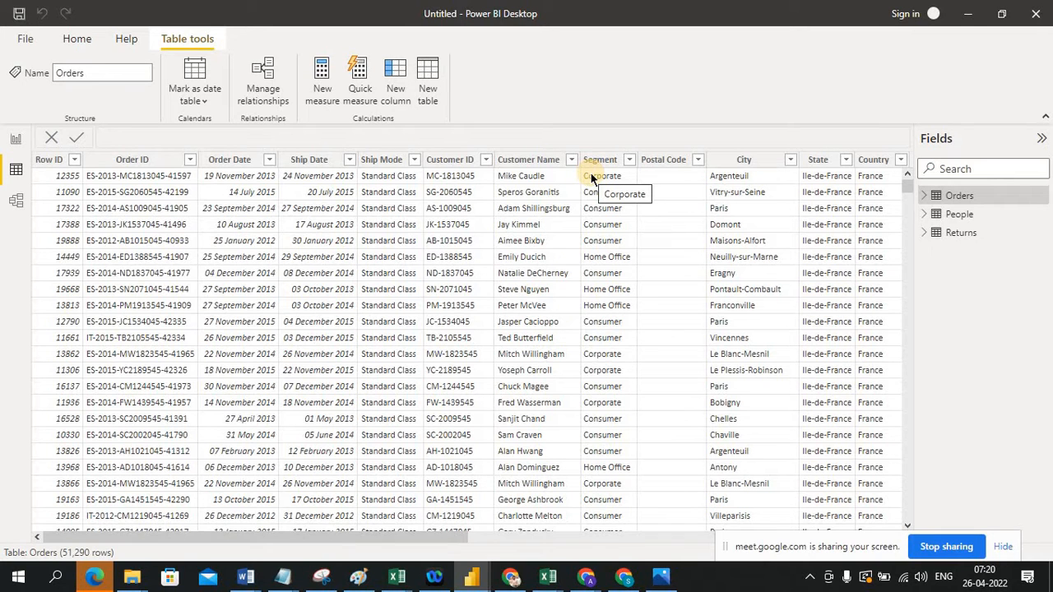
pyautogui.moveTo(544, 586)
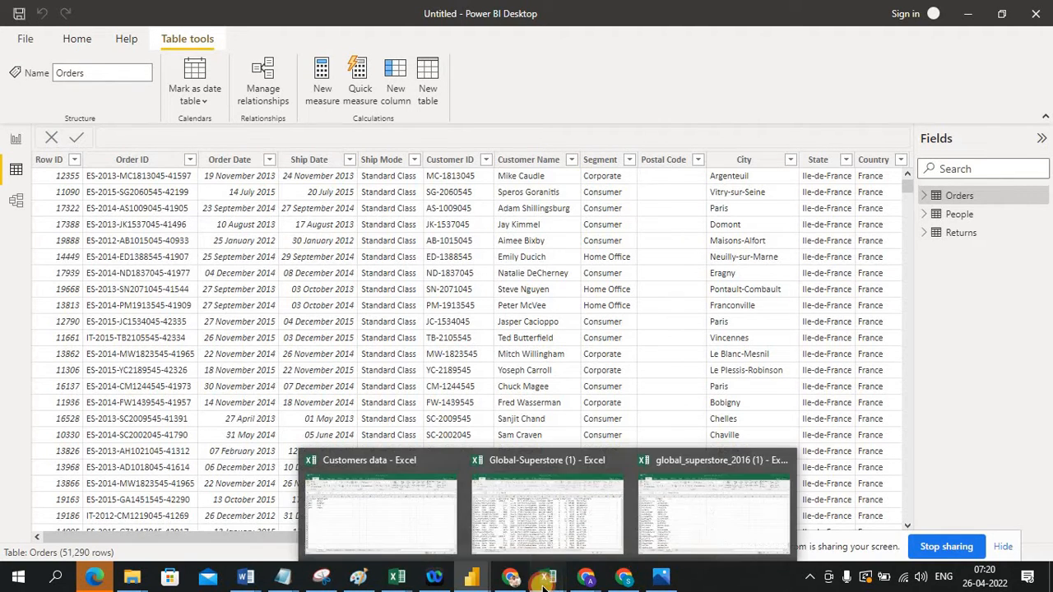
pyautogui.moveTo(379, 491)
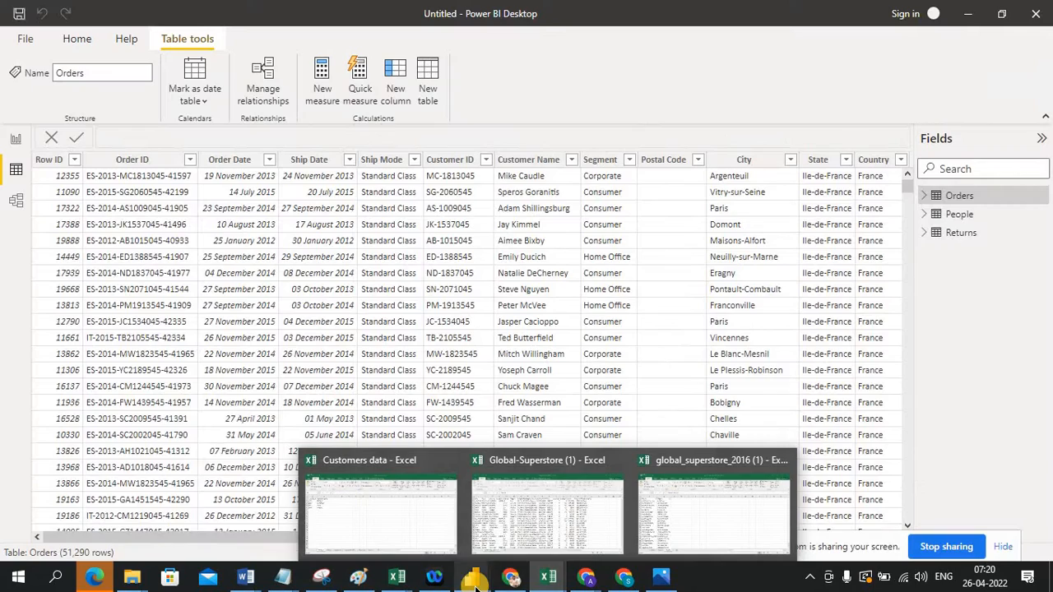
pyautogui.moveTo(474, 580)
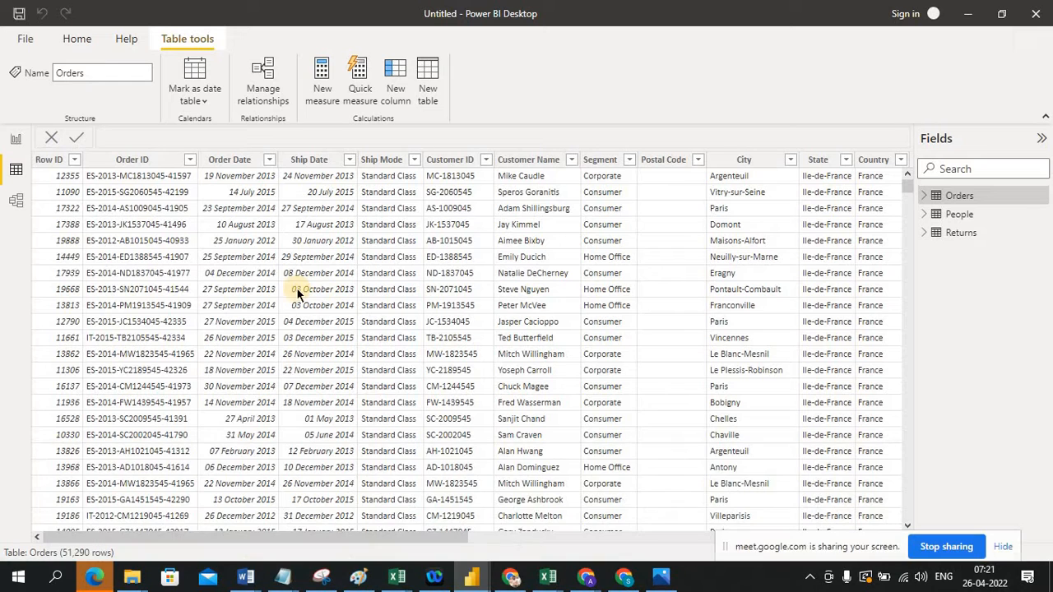
# Return to Report view and connect to the excel_data Excel workbook from the Desktop folder.
pyautogui.click(18, 138)
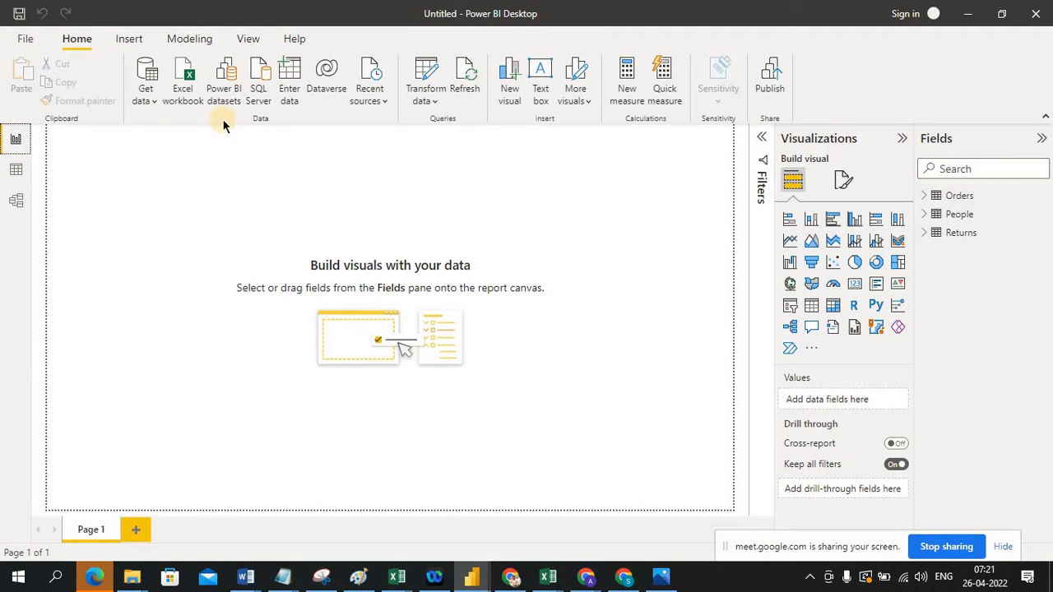
pyautogui.click(145, 92)
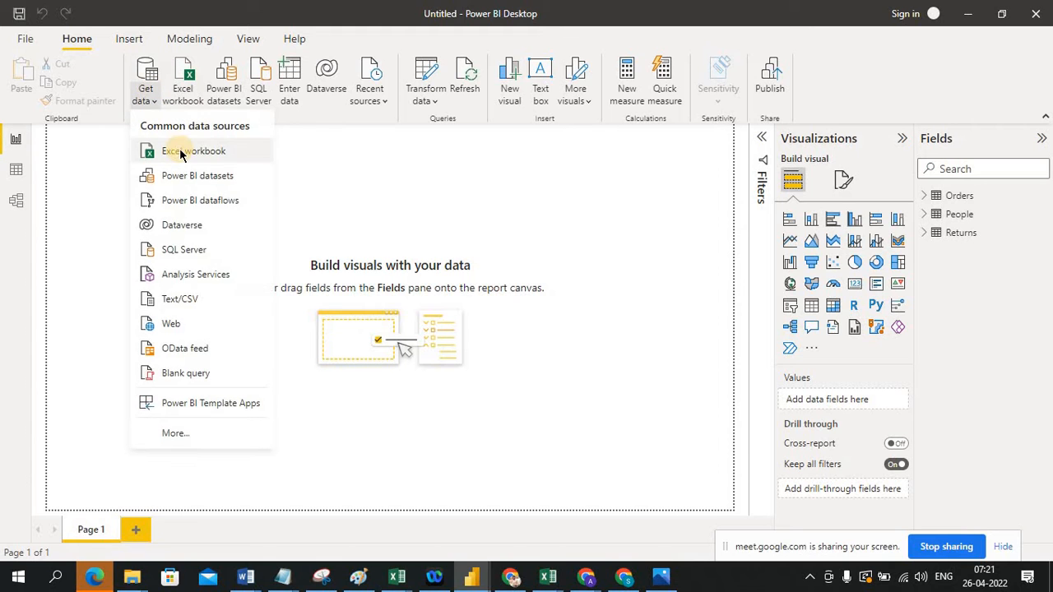
pyautogui.click(181, 153)
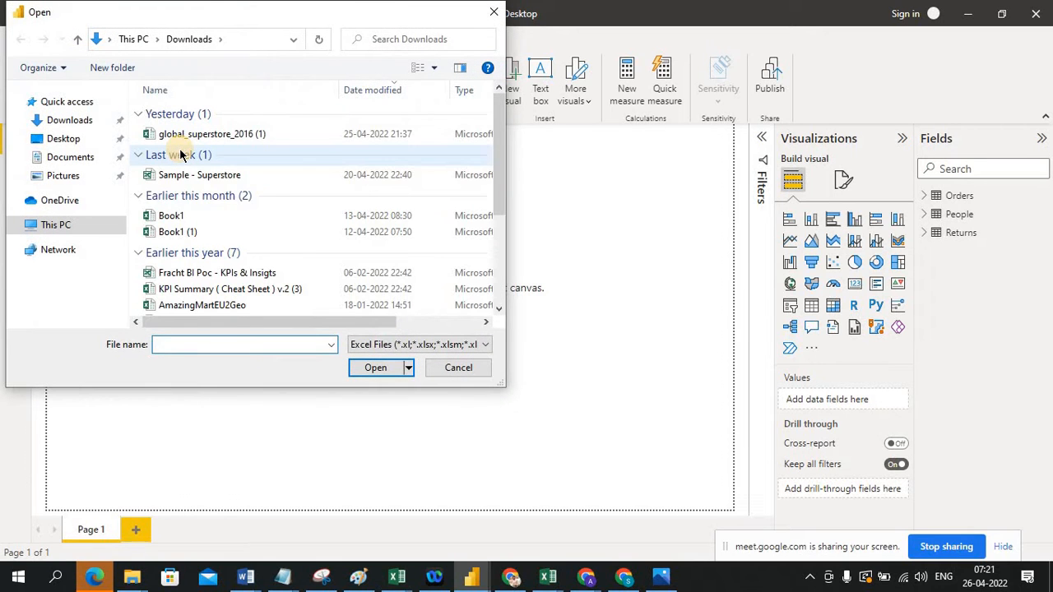
pyautogui.click(67, 142)
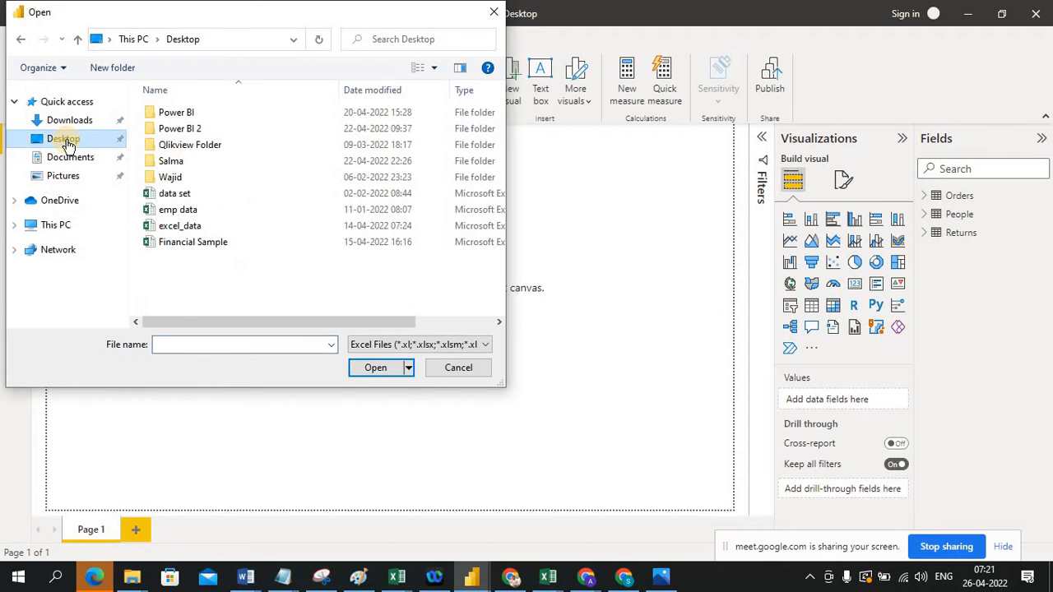
pyautogui.click(186, 226)
pyautogui.click(390, 369)
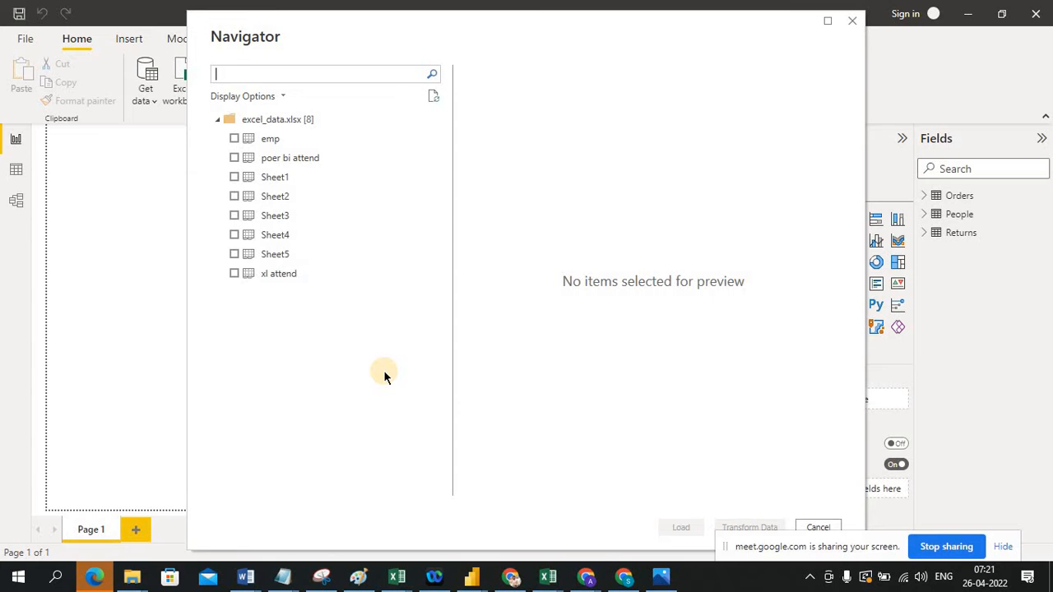
# Select the emp, poer bi attend and xl attend sheets of excel_data, check the emp preview, and load them.
pyautogui.click(234, 139)
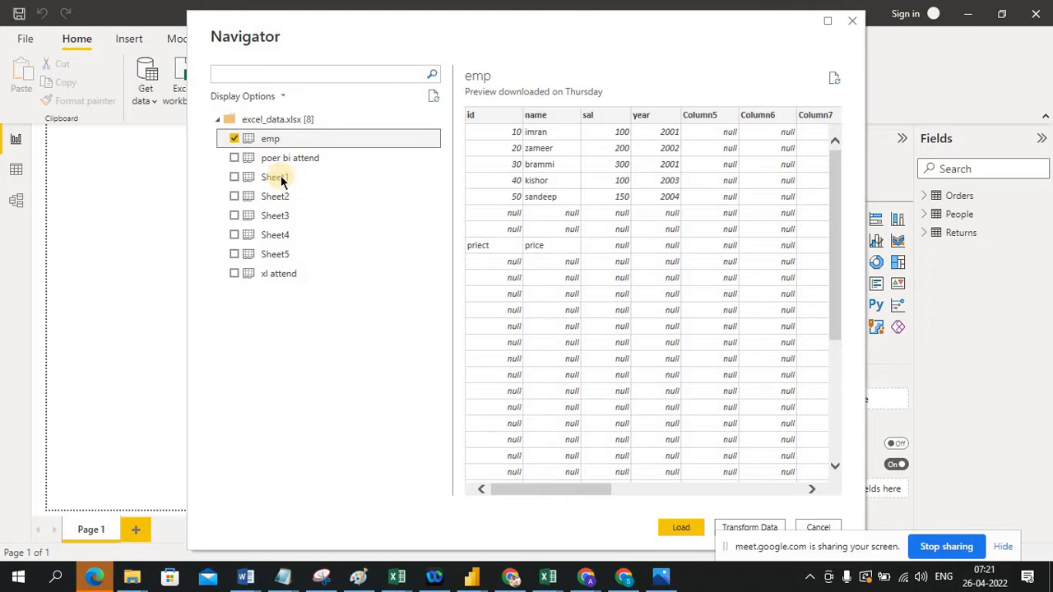
pyautogui.click(231, 157)
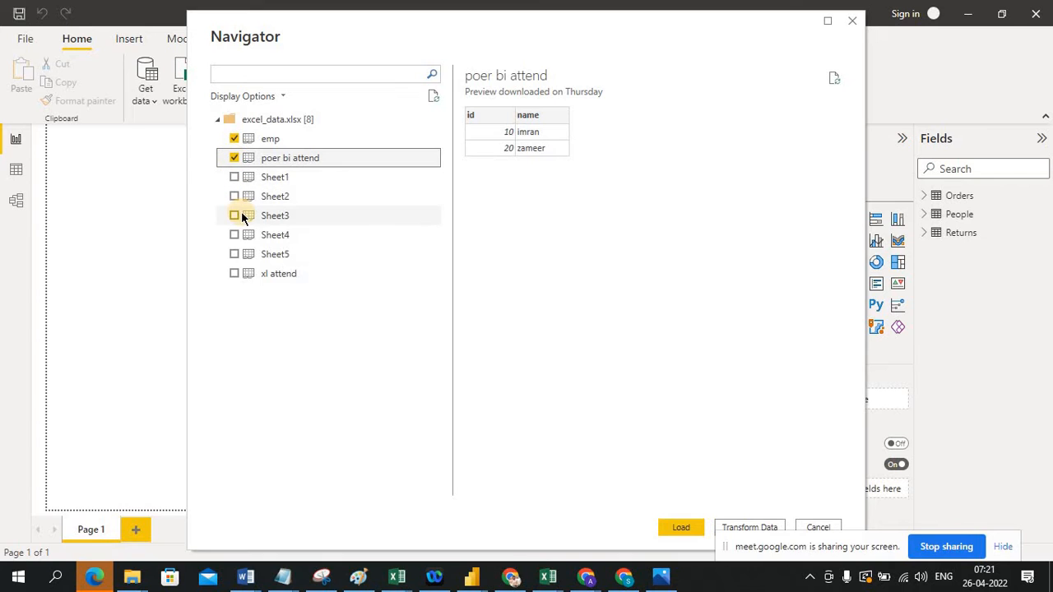
pyautogui.click(234, 273)
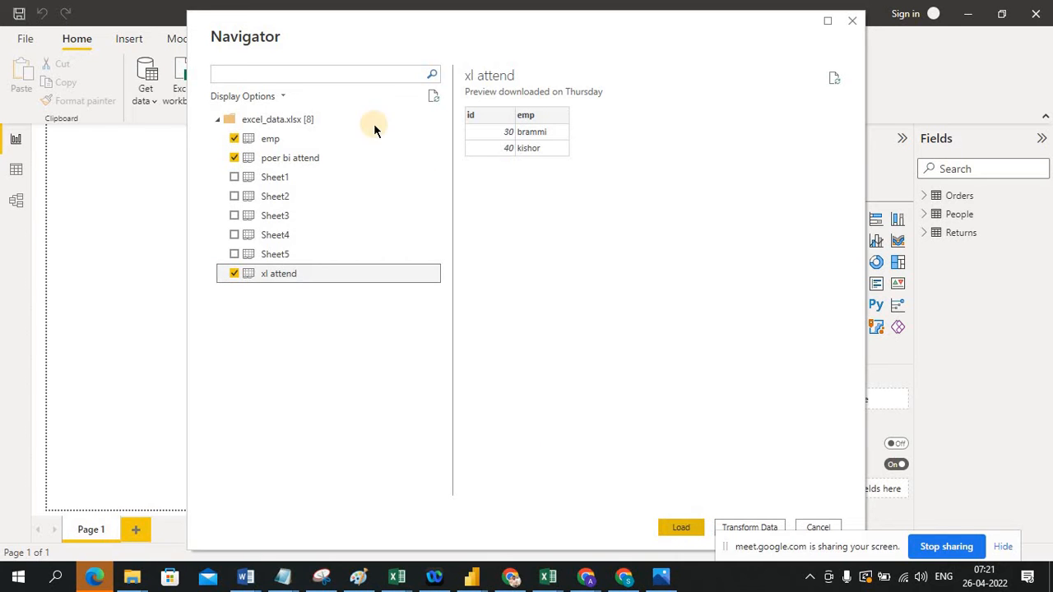
pyautogui.click(289, 138)
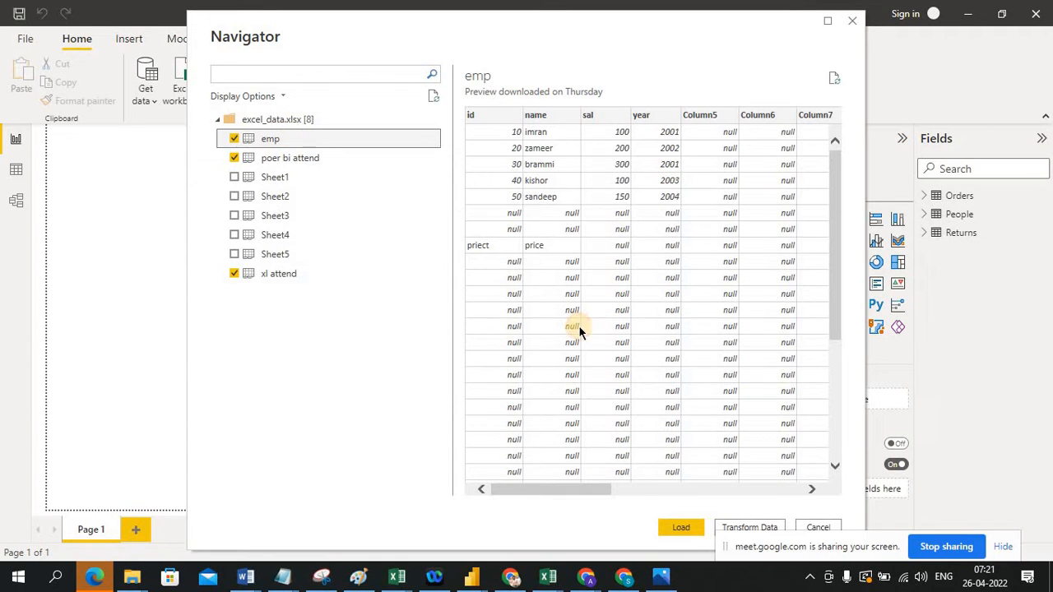
pyautogui.click(681, 527)
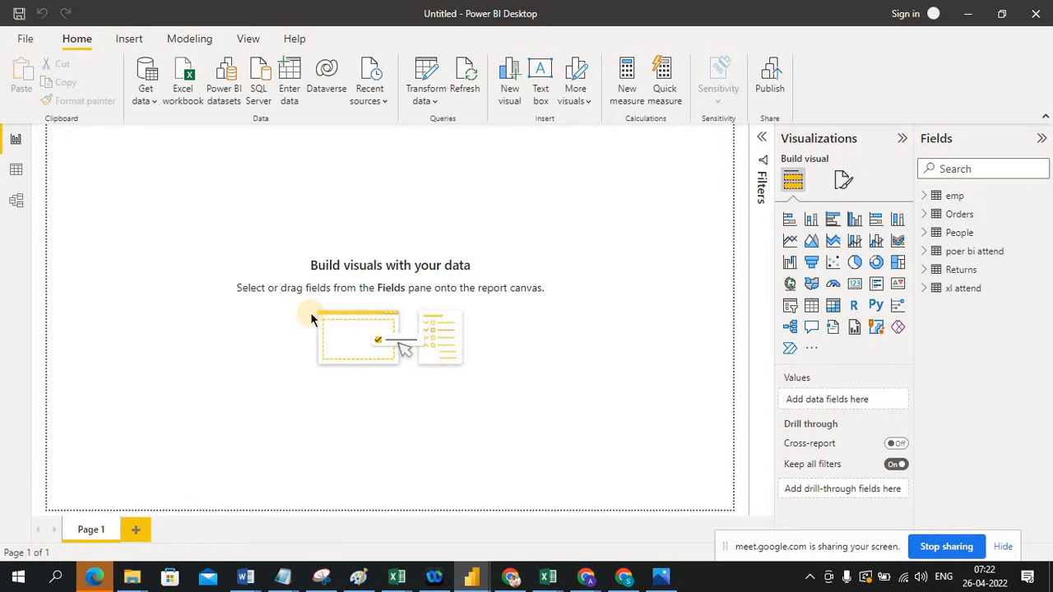
# Review the contents of the loaded emp and poer bi attend tables in Data view.
pyautogui.click(18, 175)
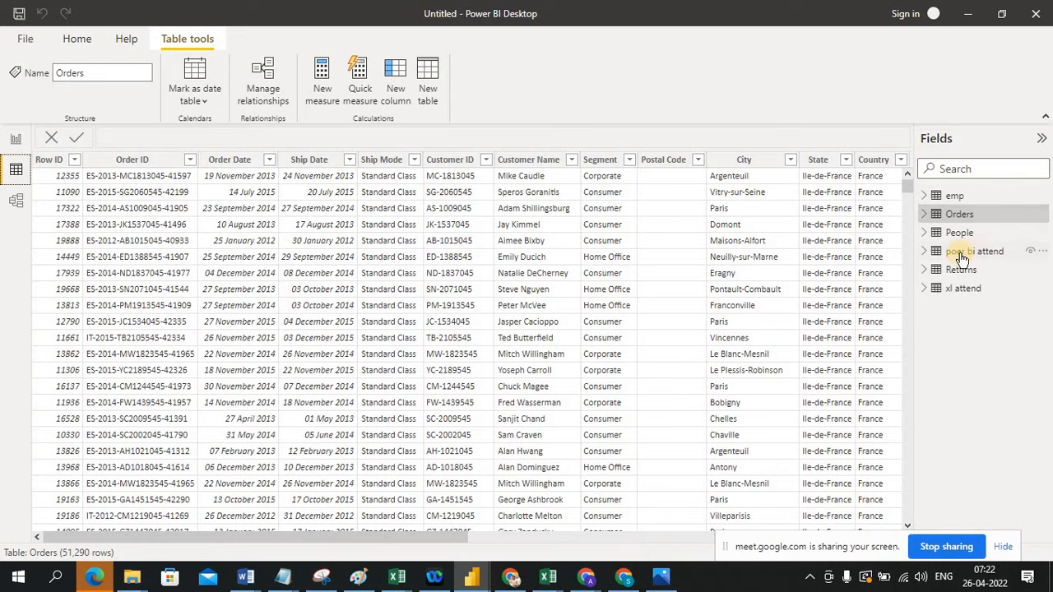
pyautogui.click(971, 201)
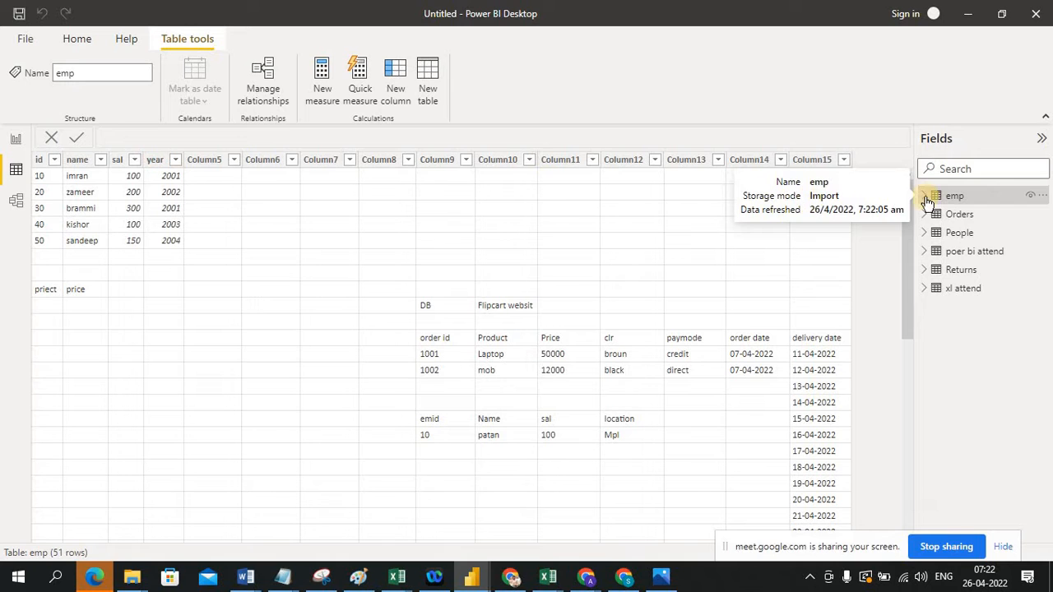
pyautogui.click(976, 252)
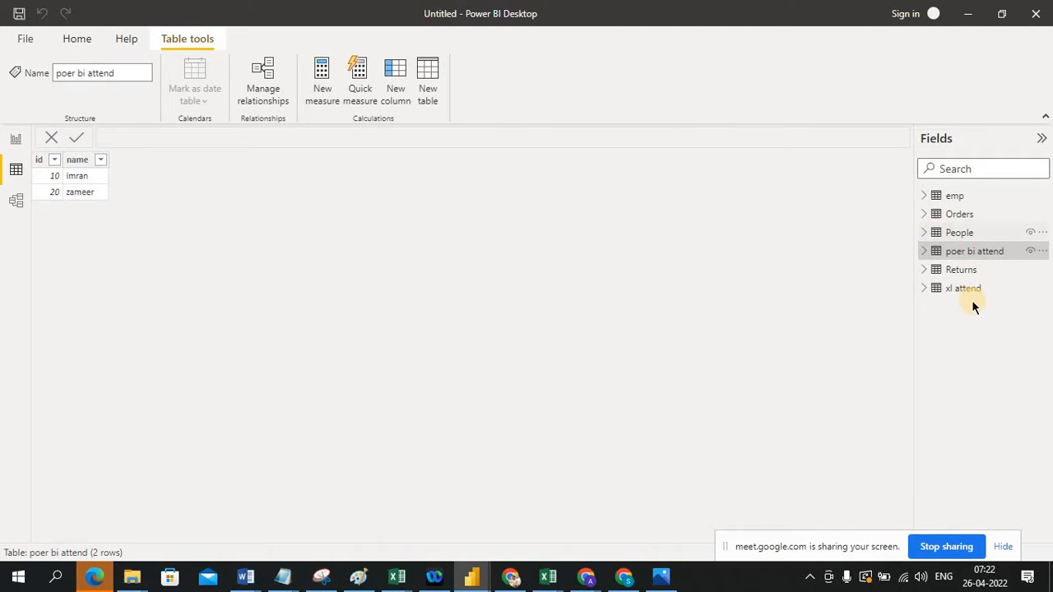
# Delete the emp table from the model.
pyautogui.click(964, 196)
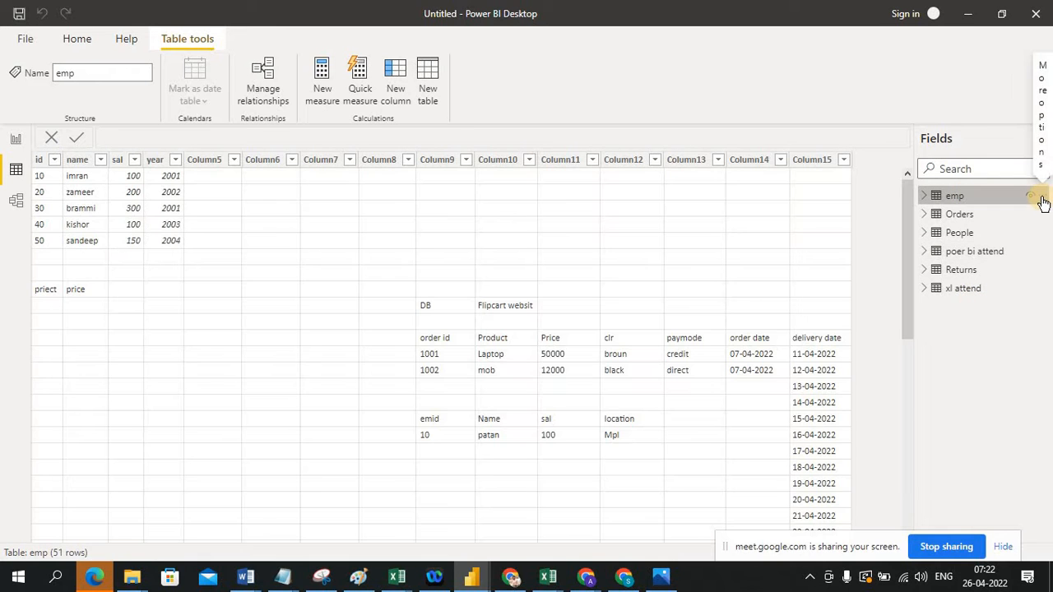
pyautogui.click(1040, 198)
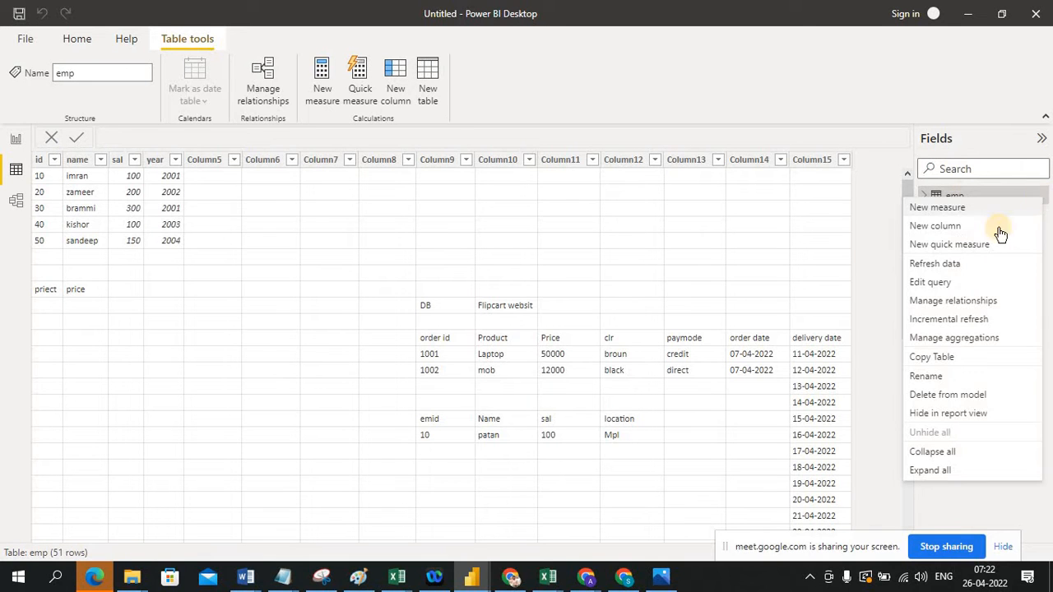
pyautogui.click(948, 396)
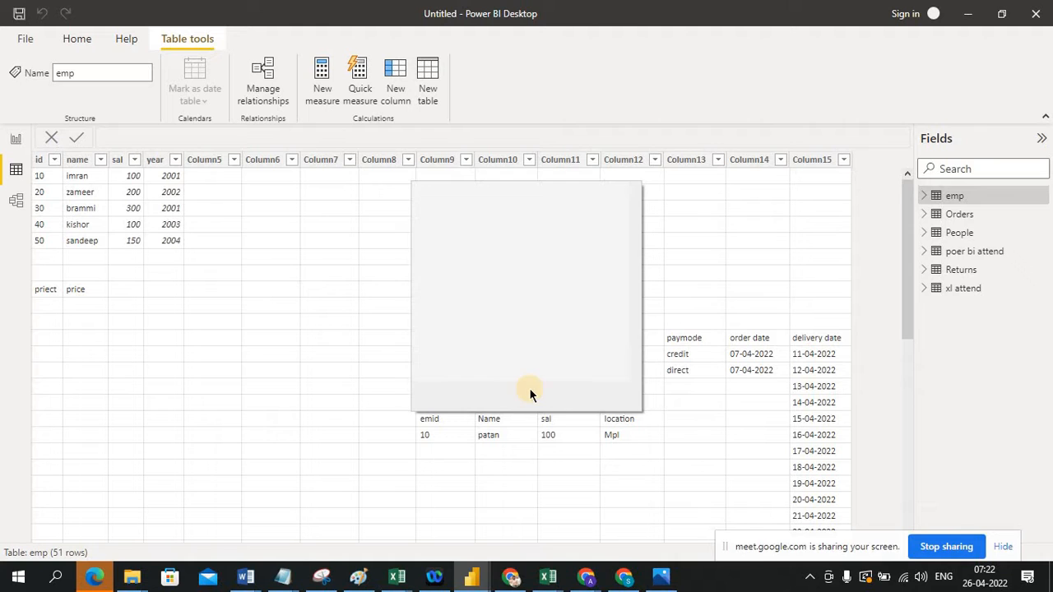
pyautogui.click(608, 321)
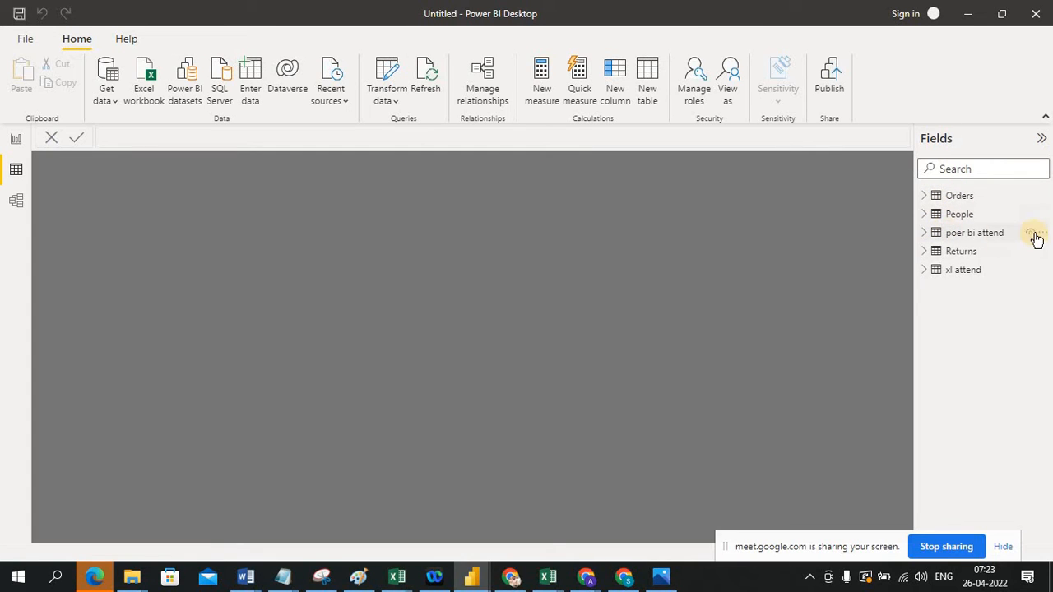
# Delete the poer bi attend table from the model.
pyautogui.click(1041, 236)
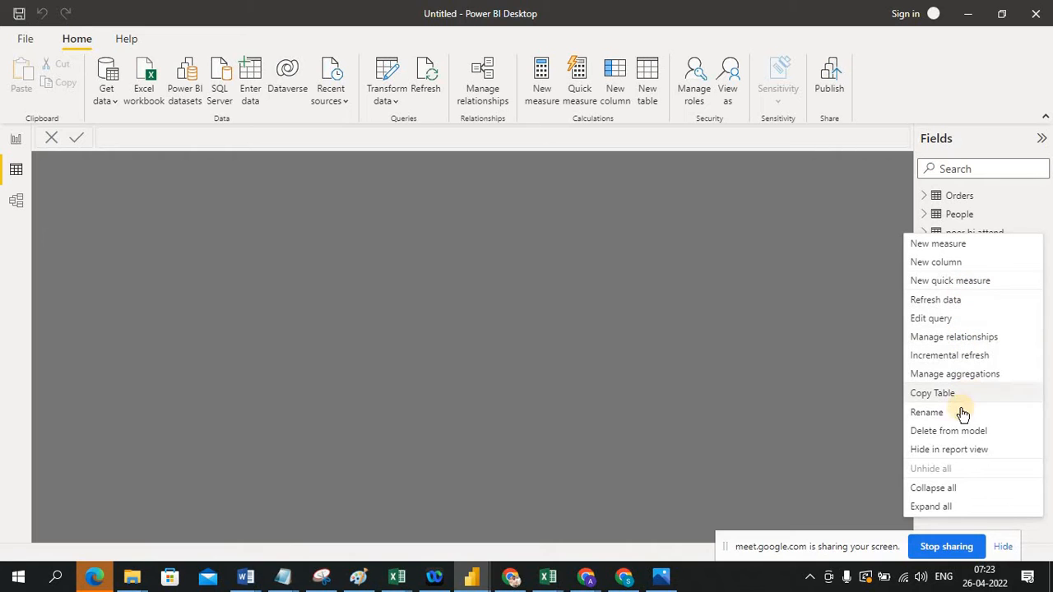
pyautogui.click(955, 432)
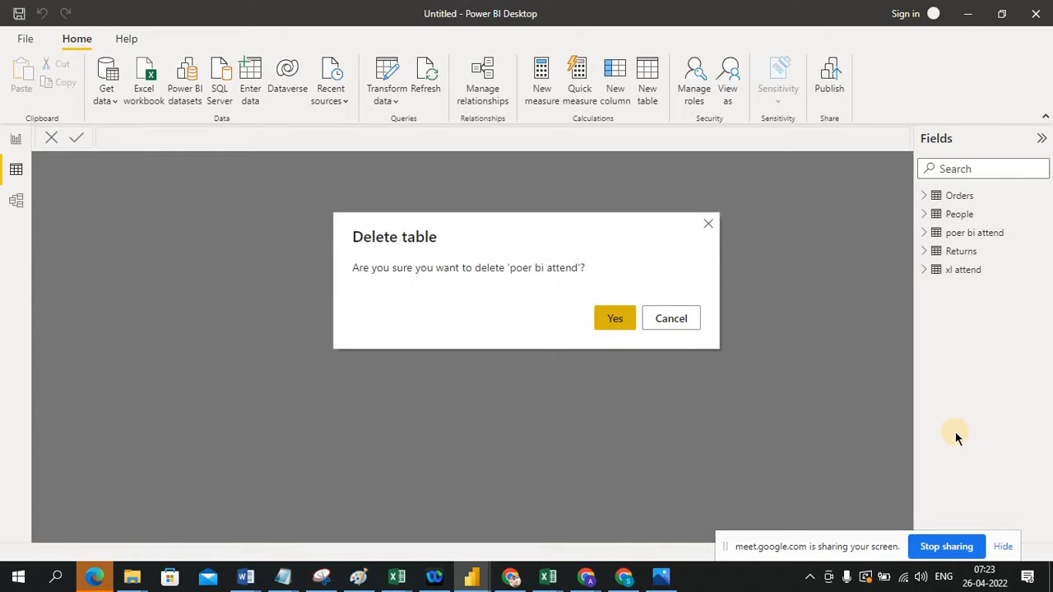
pyautogui.click(615, 318)
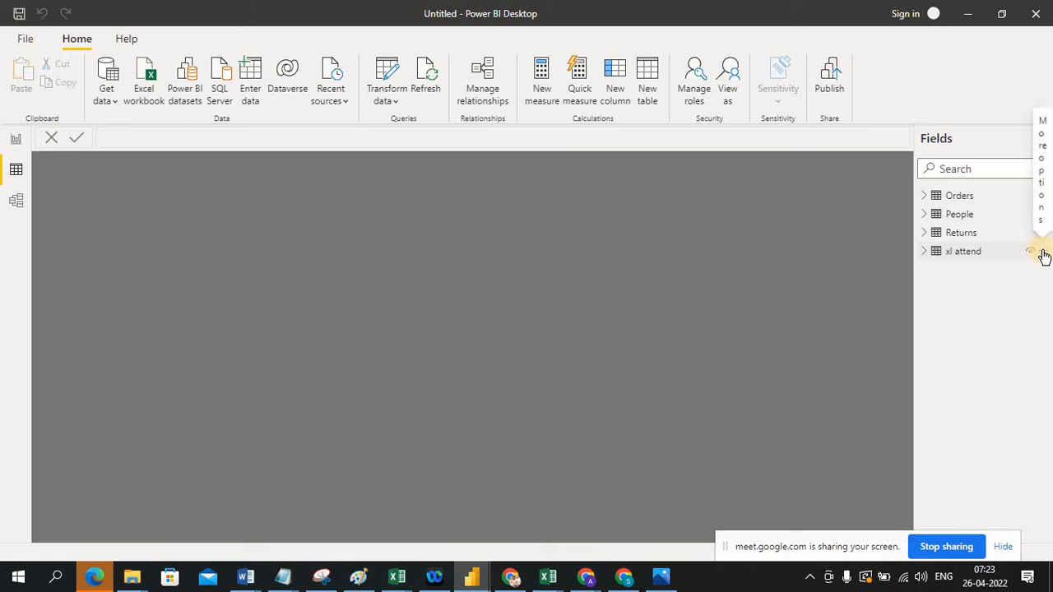
# Delete the xl attend table from the model.
pyautogui.click(1041, 252)
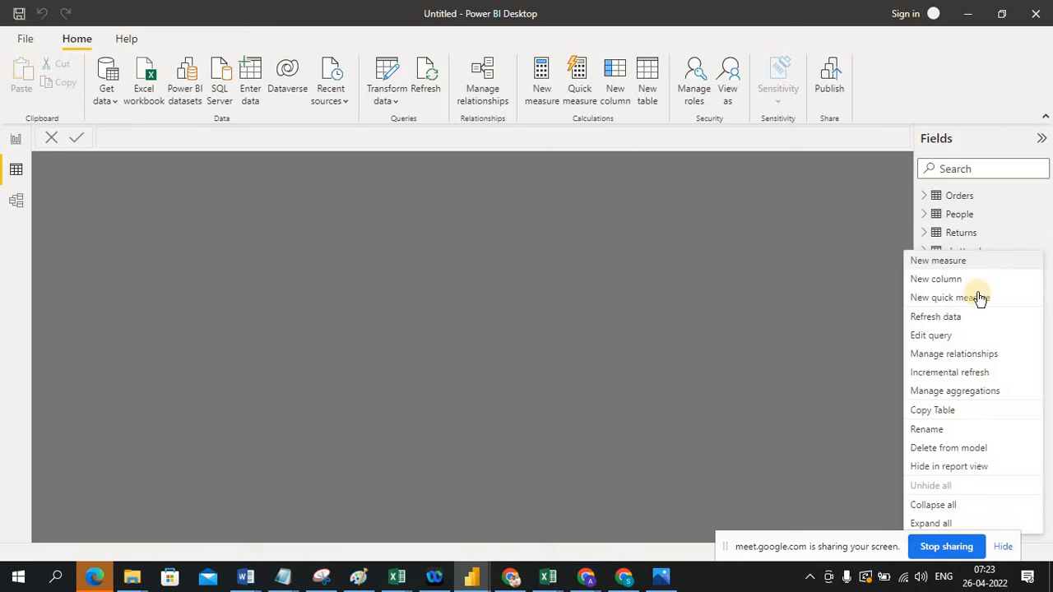
pyautogui.click(954, 449)
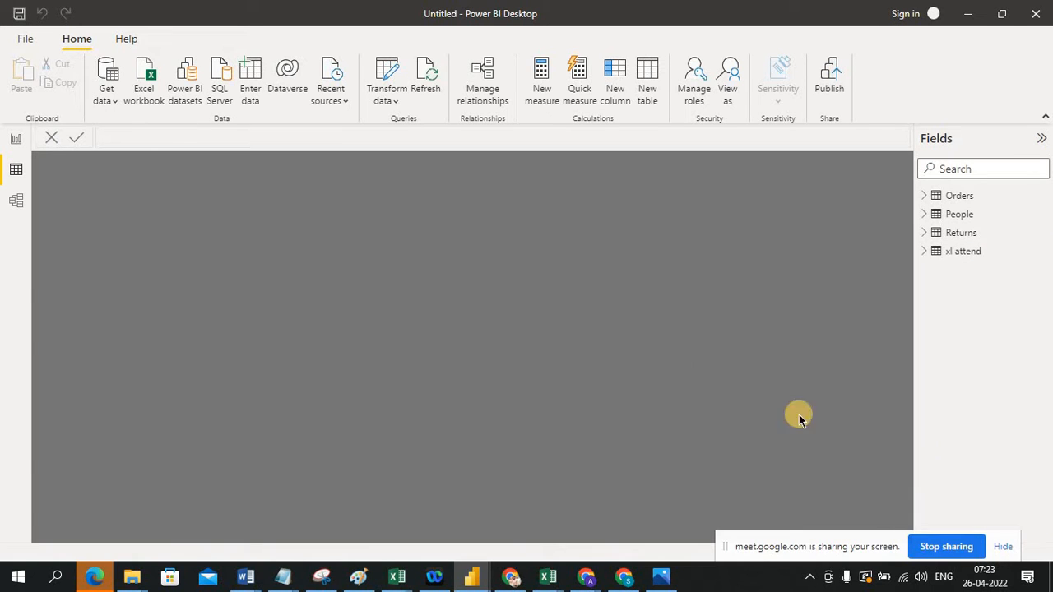
pyautogui.click(618, 326)
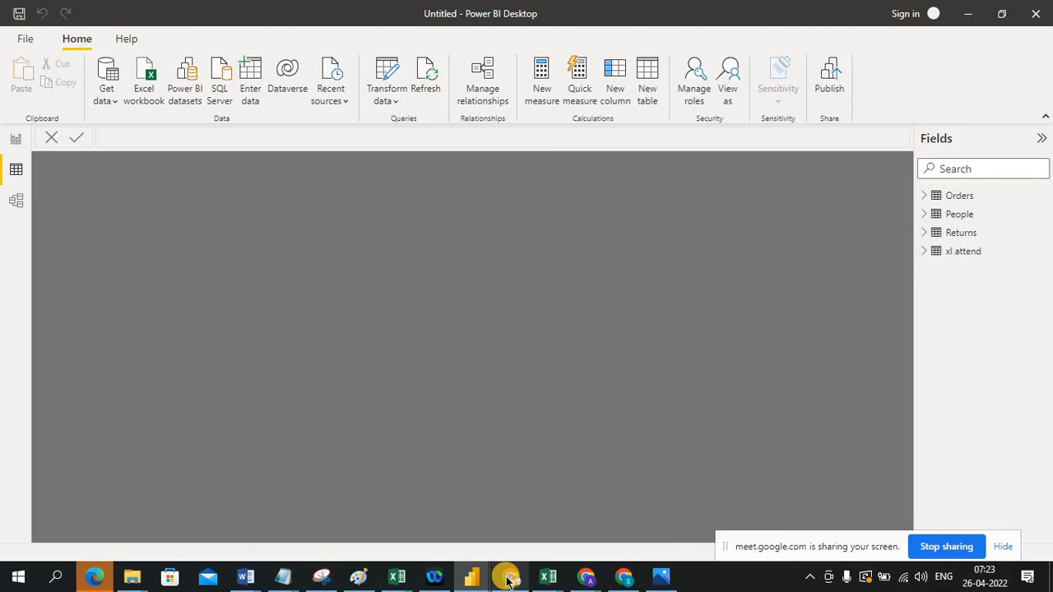
# Switch to the Google Meet call, admit the waiting participant, and return to the untitled Power BI Desktop file.
pyautogui.hotkey('alt', 'Tab')
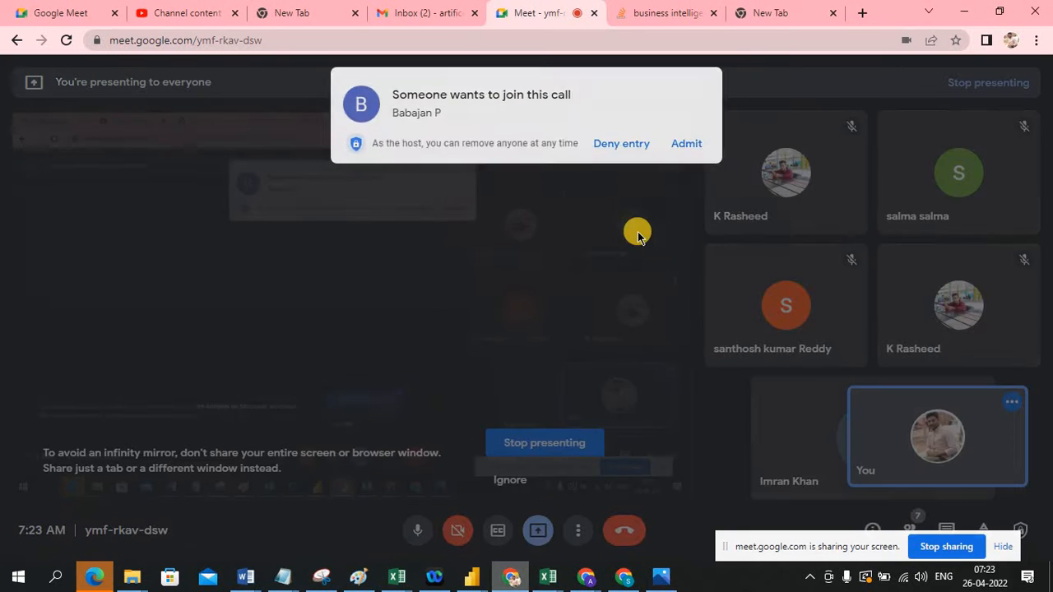
pyautogui.click(683, 149)
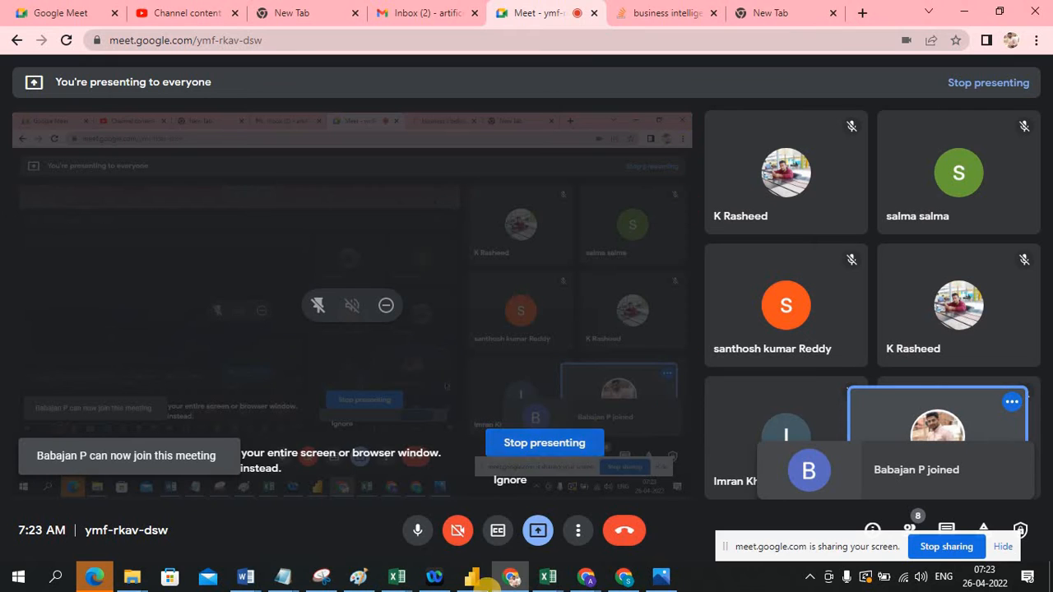
pyautogui.click(471, 579)
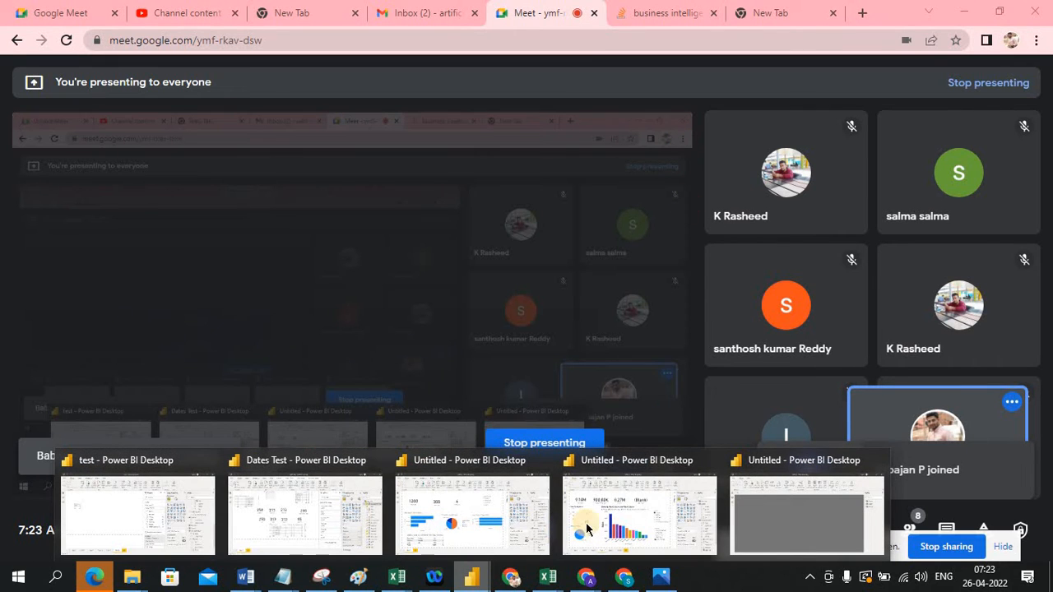
pyautogui.click(732, 526)
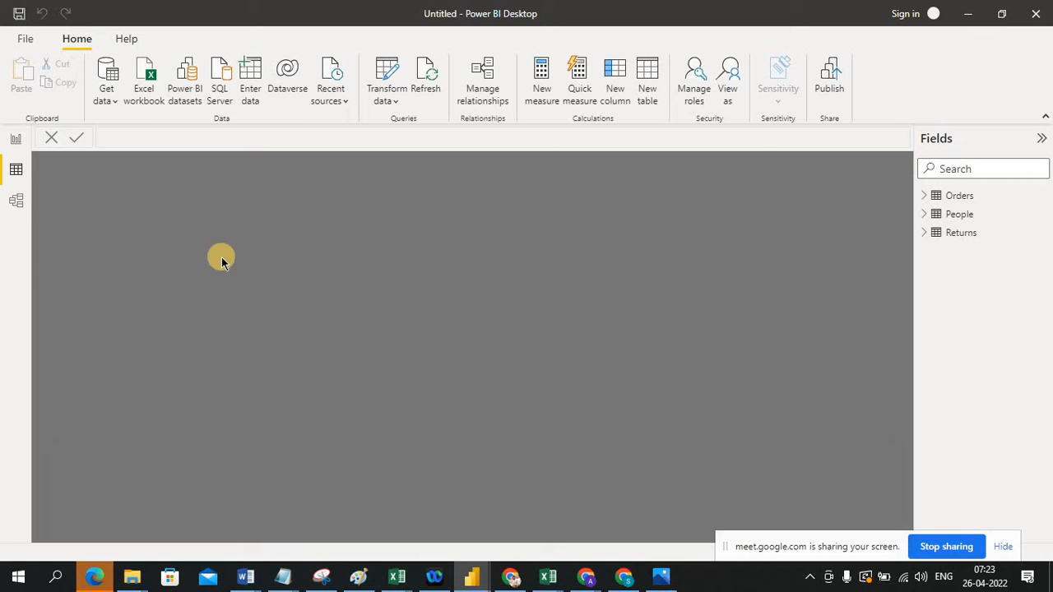
# Switch to Report view and expand the Orders table to examine its fields.
pyautogui.click(14, 140)
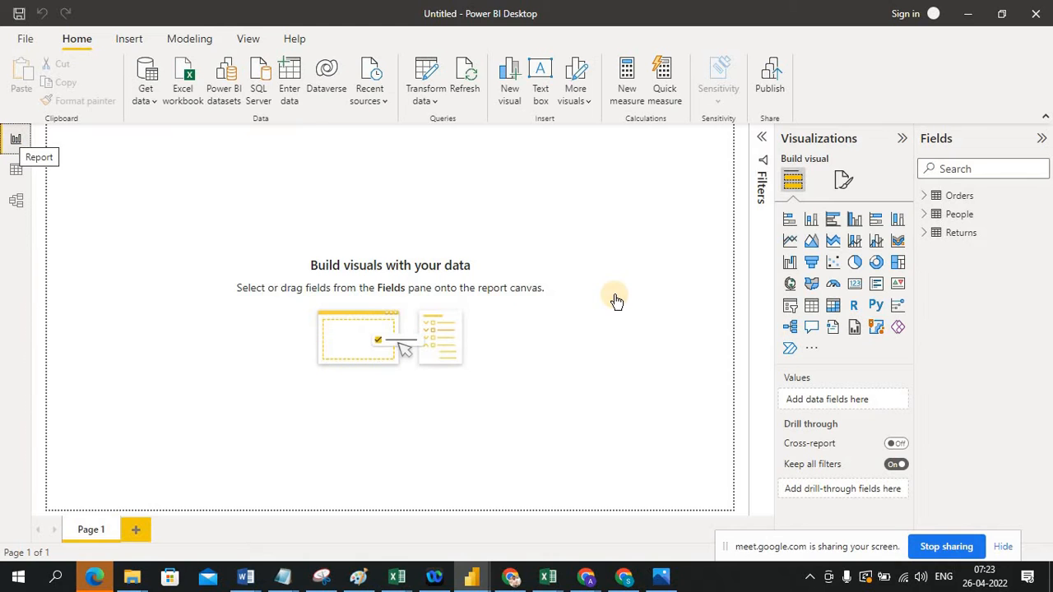
pyautogui.click(926, 197)
pyautogui.click(926, 197)
pyautogui.click(926, 197)
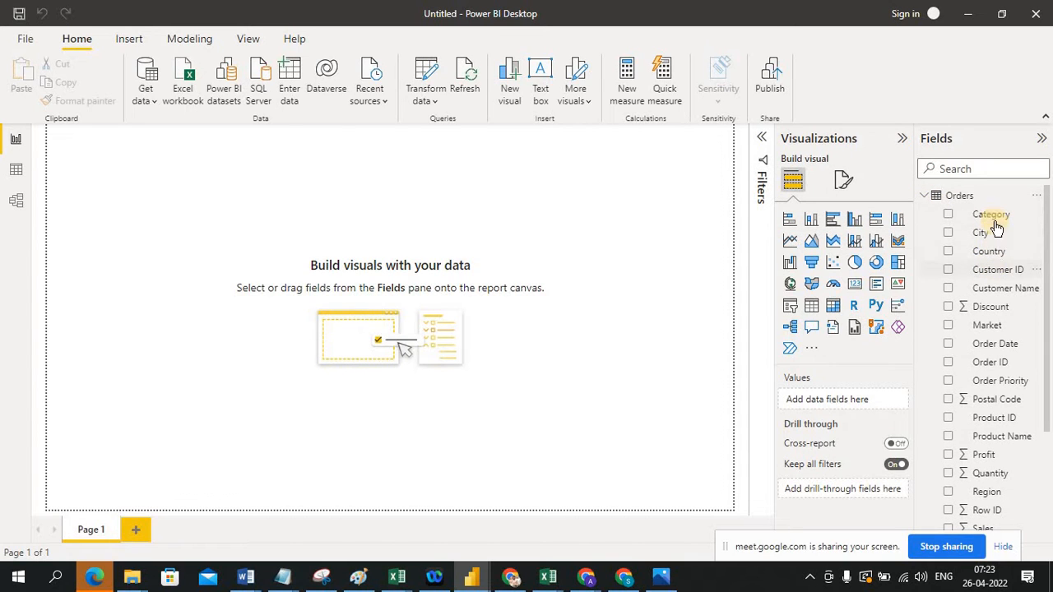
# Examine the Orders, People and Returns tables and their column names in Model view, with the Properties pane collapsed.
pyautogui.click(17, 200)
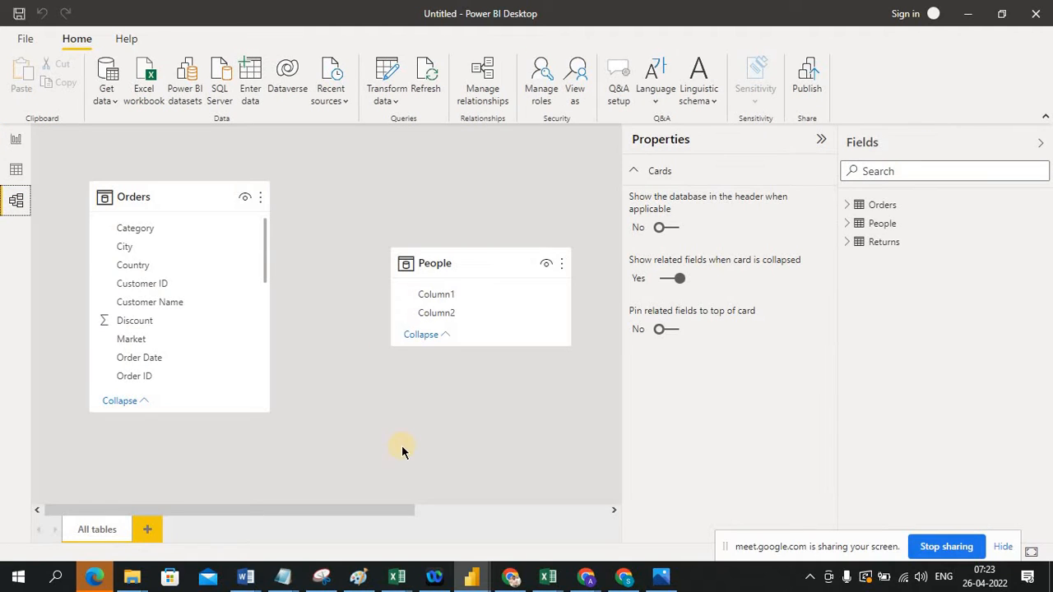
pyautogui.moveTo(391, 514); pyautogui.dragTo(639, 507)
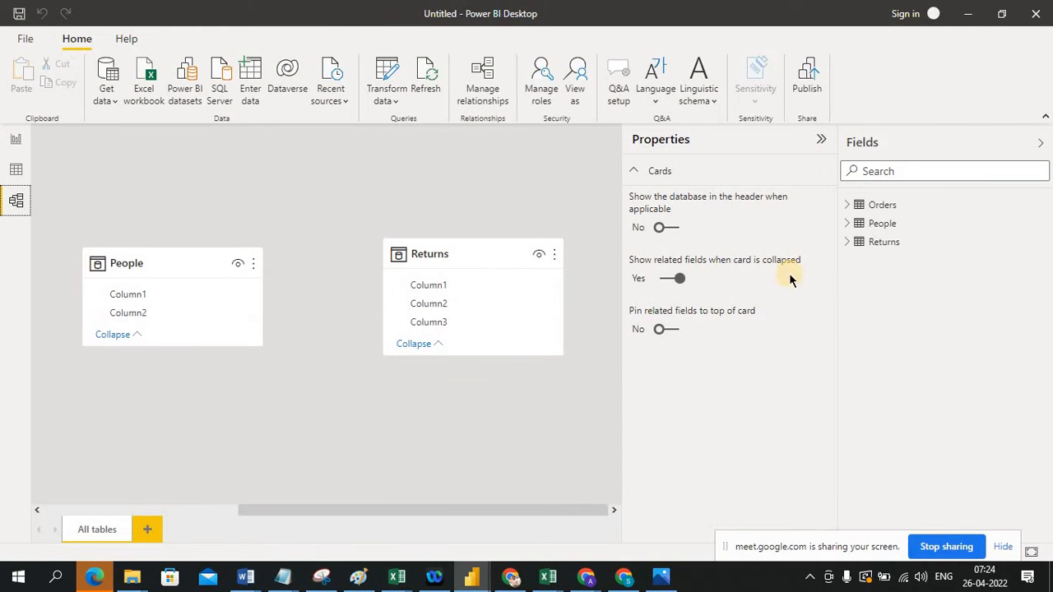
pyautogui.click(821, 141)
pyautogui.moveTo(510, 510); pyautogui.dragTo(304, 518)
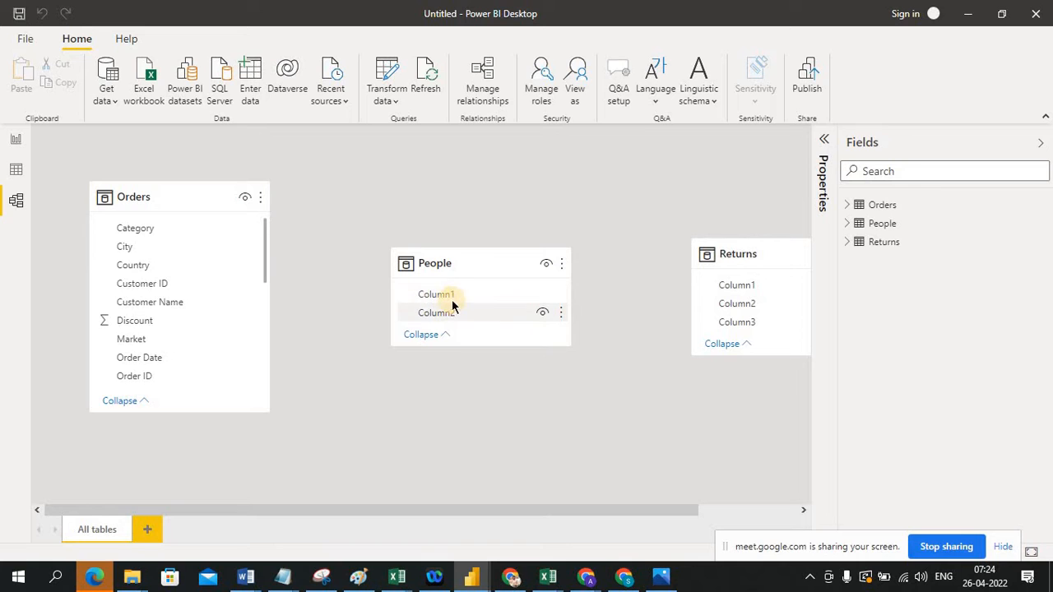
pyautogui.click(735, 283)
pyautogui.click(643, 181)
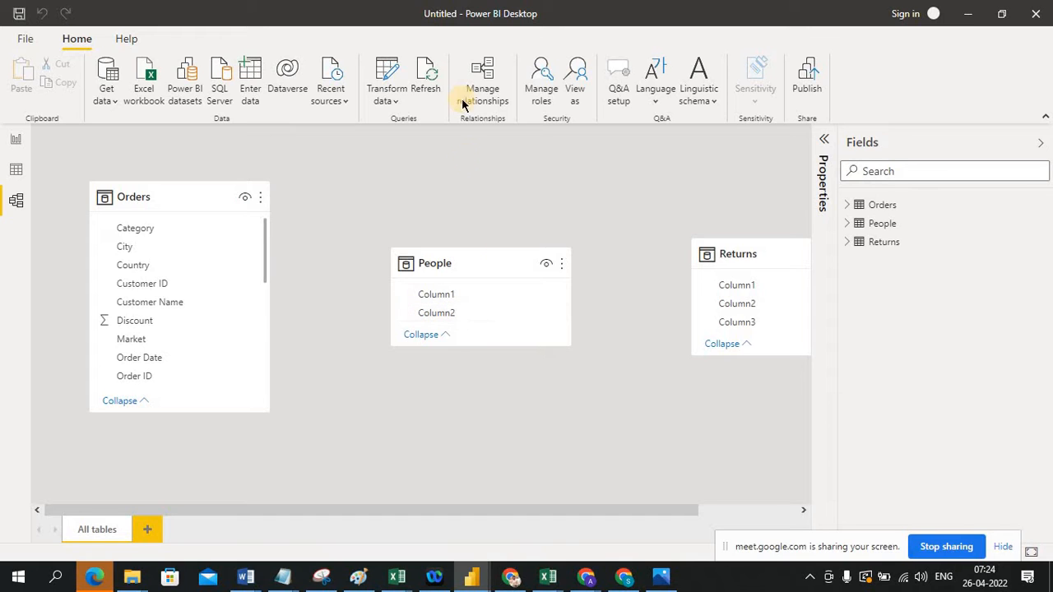
# Open the queries in the Power Query Editor and examine the column headers of the Orders query.
pyautogui.click(396, 102)
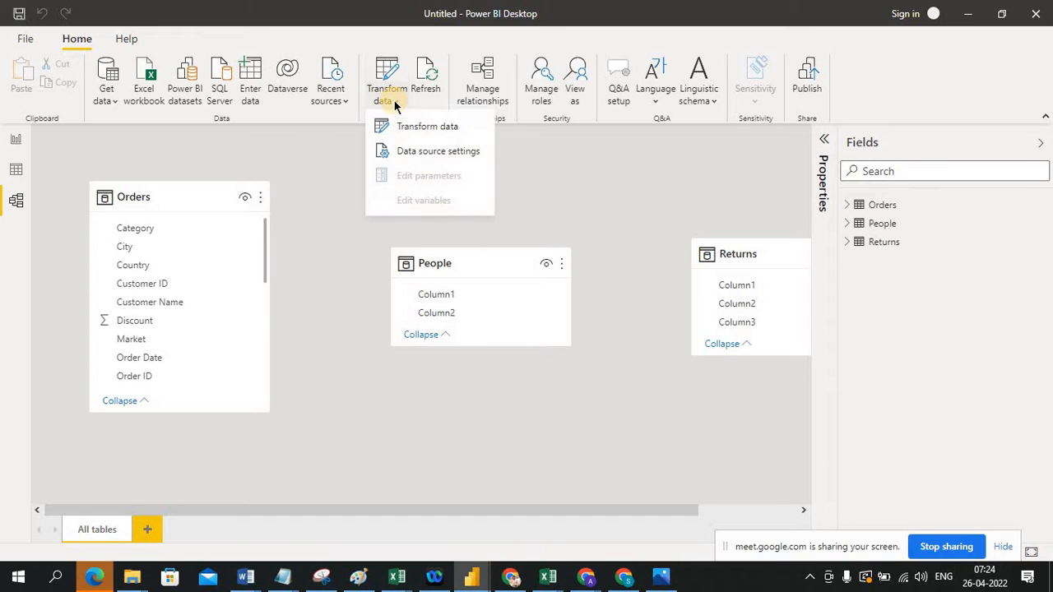
pyautogui.click(406, 128)
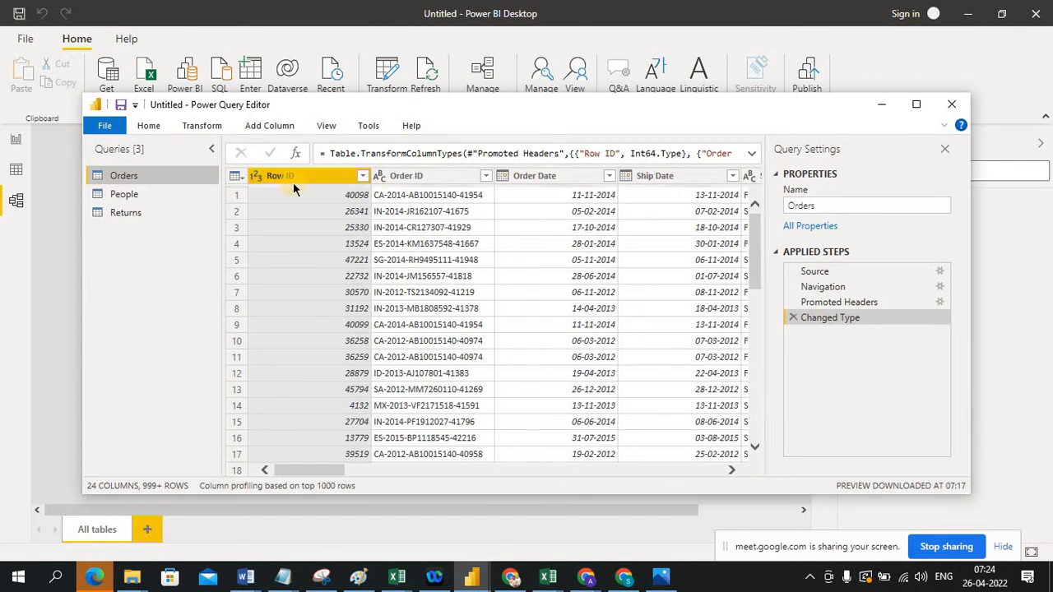
pyautogui.moveTo(292, 182); pyautogui.dragTo(426, 178)
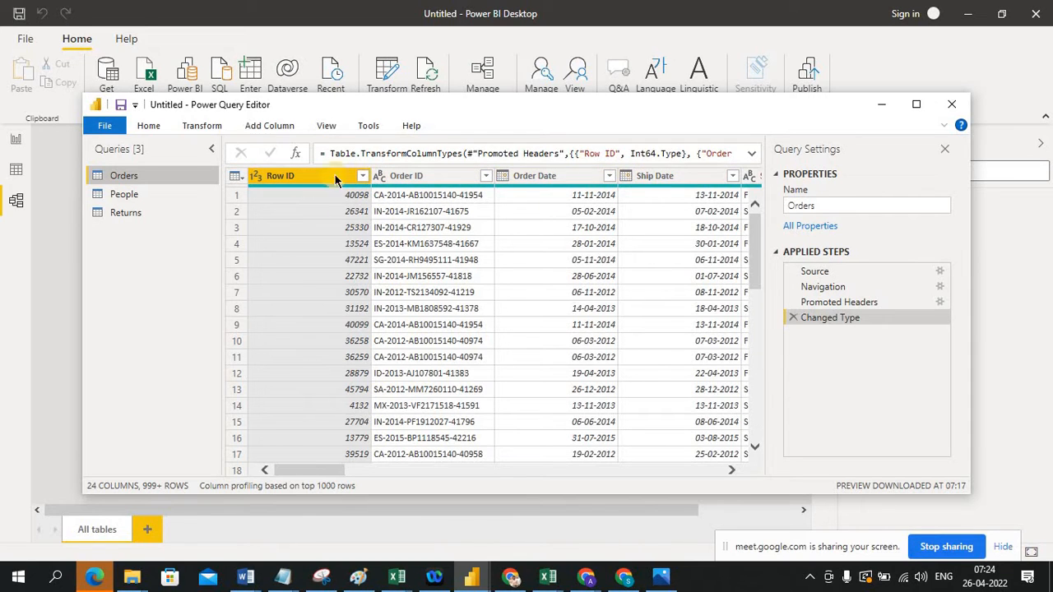
pyautogui.keyDown('ctrl'); pyautogui.click(641, 176); pyautogui.keyUp('ctrl')
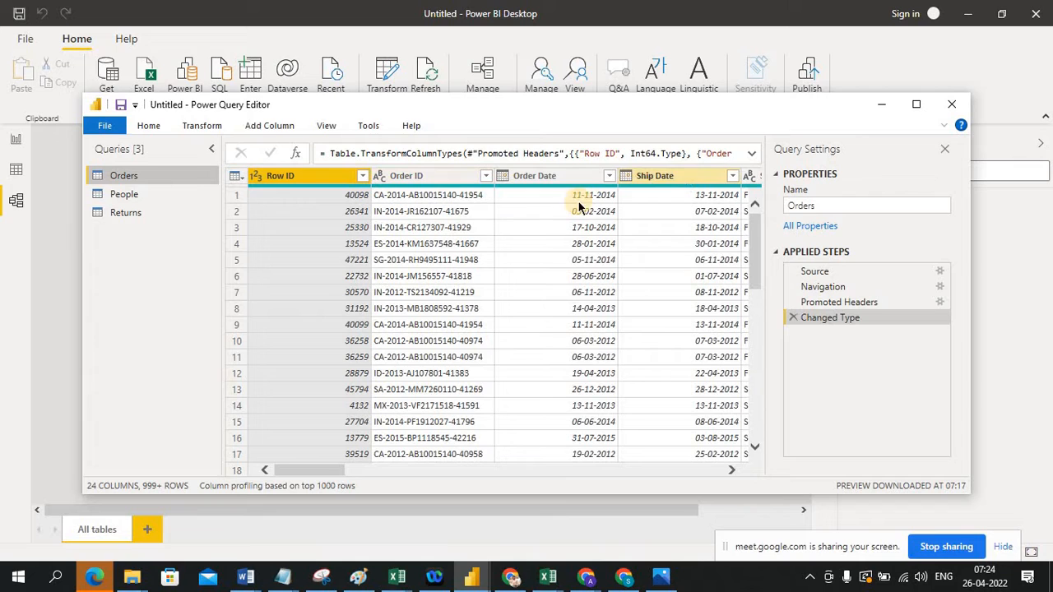
# Promote the first row of the People query to column headers.
pyautogui.click(129, 200)
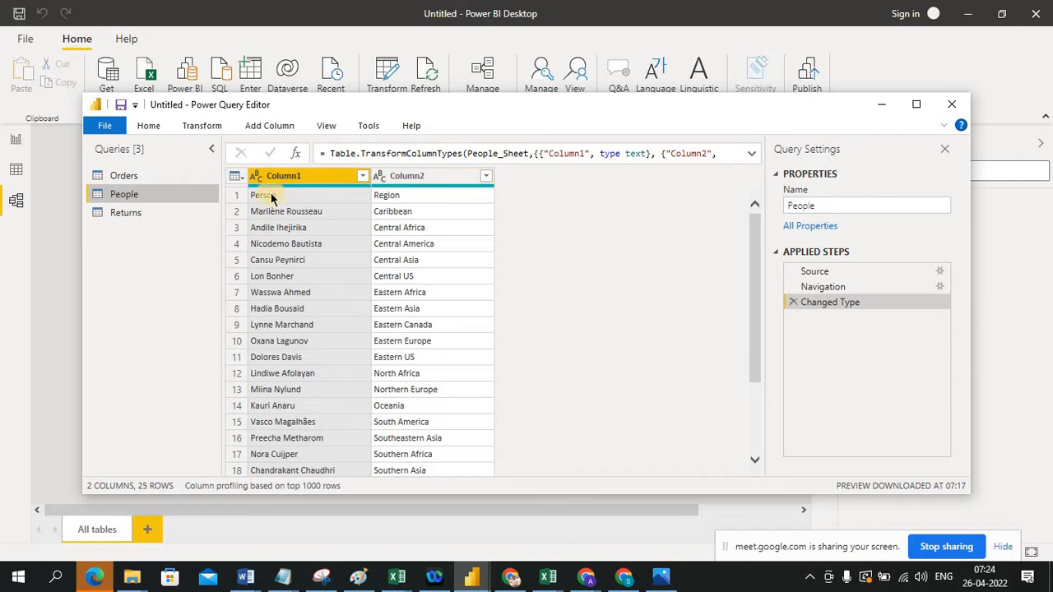
pyautogui.click(205, 134)
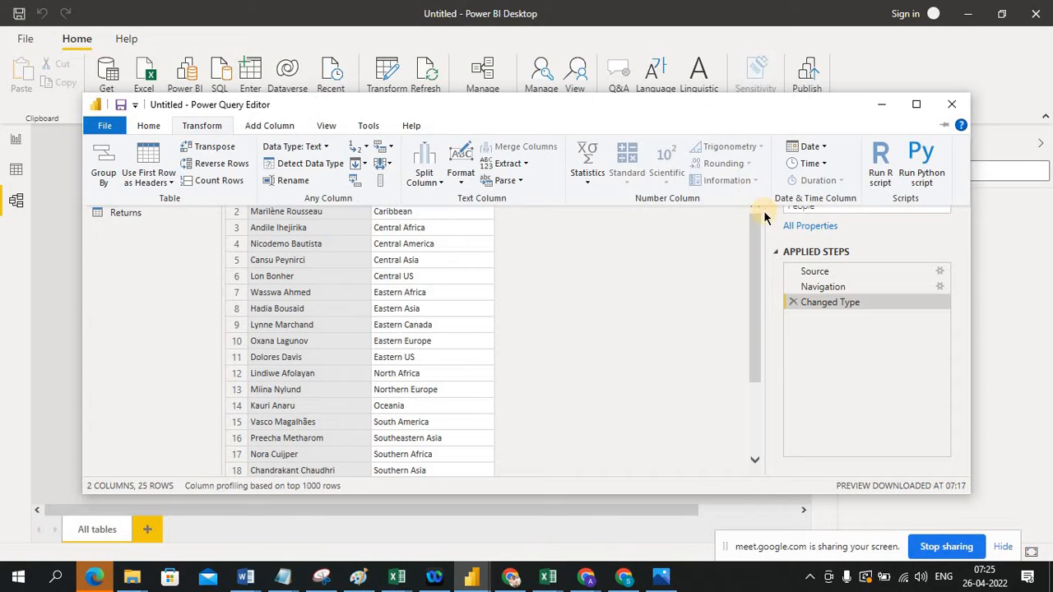
pyautogui.click(149, 127)
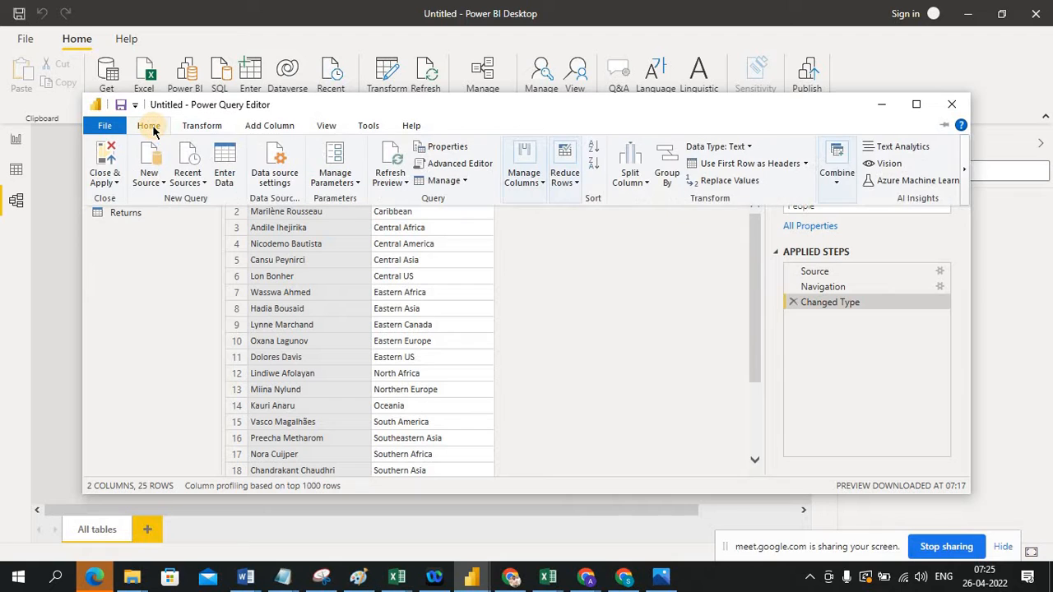
pyautogui.click(733, 165)
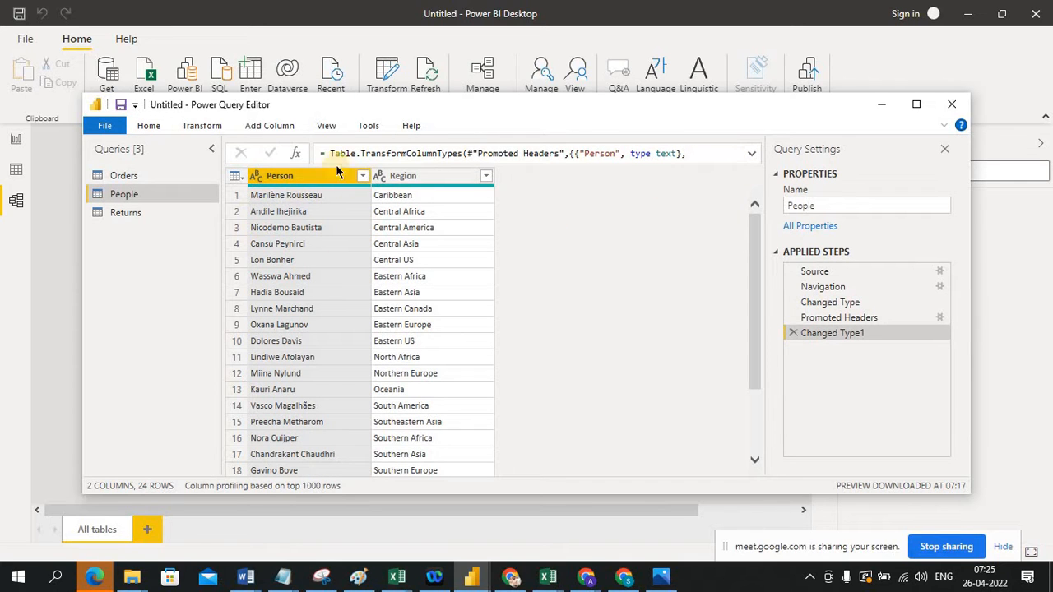
# Promote the first row of the Returns query to column headers.
pyautogui.click(132, 215)
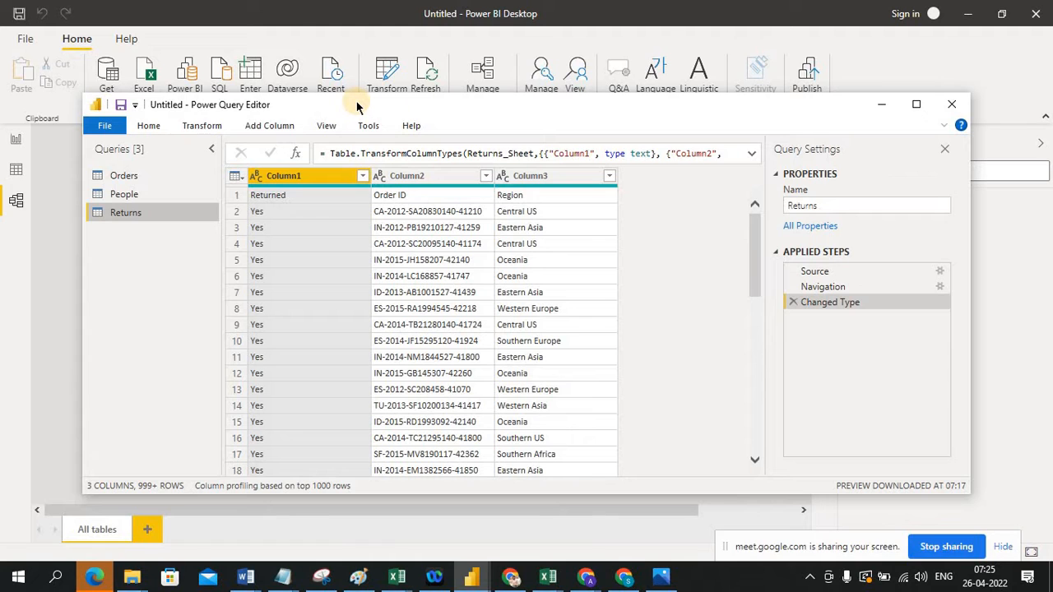
pyautogui.moveTo(356, 104); pyautogui.dragTo(366, 137)
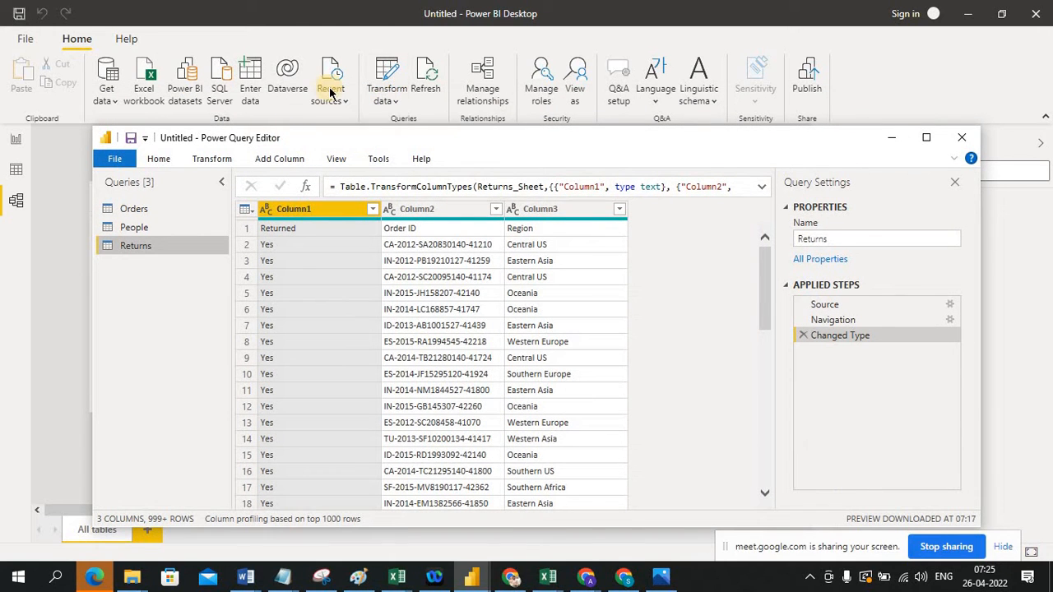
pyautogui.click(266, 139)
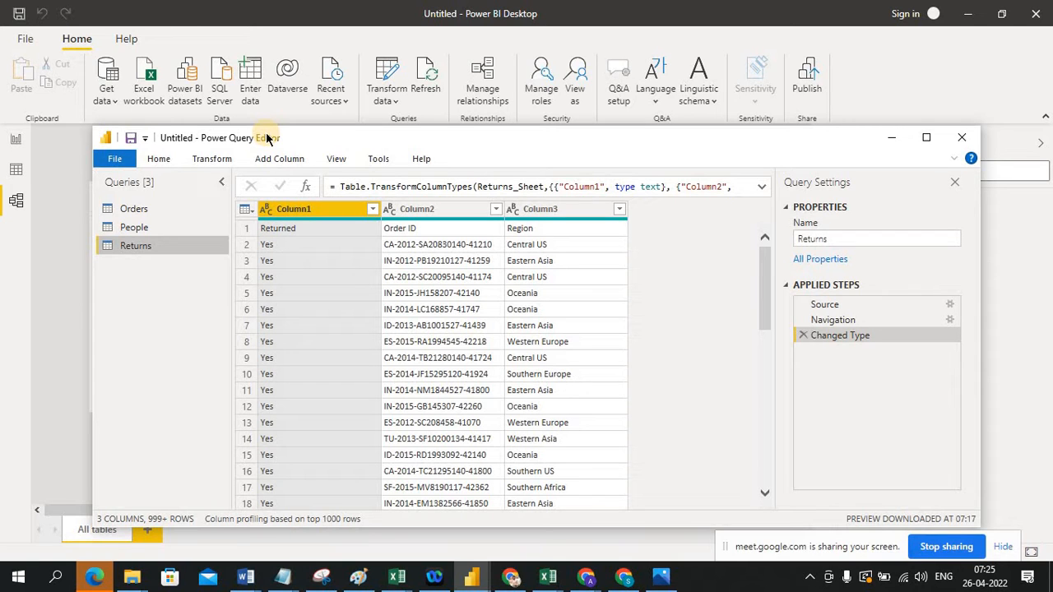
pyautogui.click(160, 159)
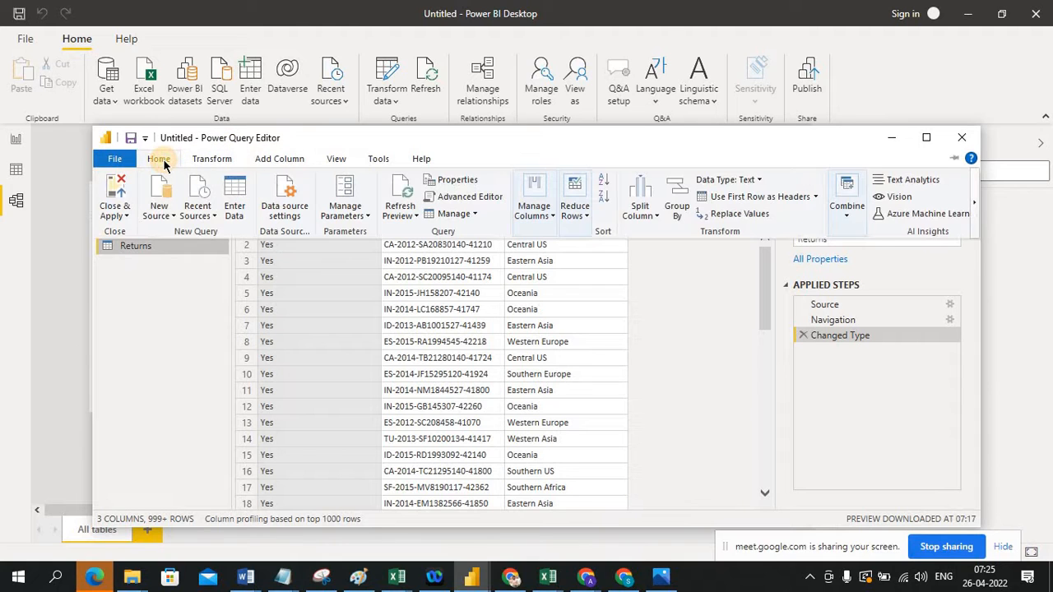
pyautogui.click(777, 204)
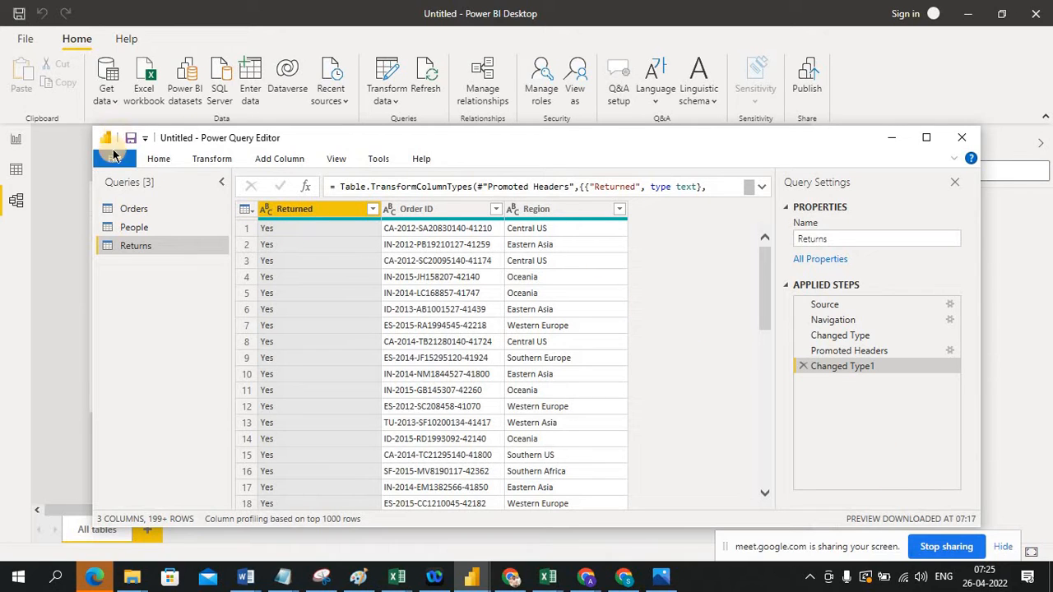
# Start saving the file and apply the pending query changes.
pyautogui.click(117, 162)
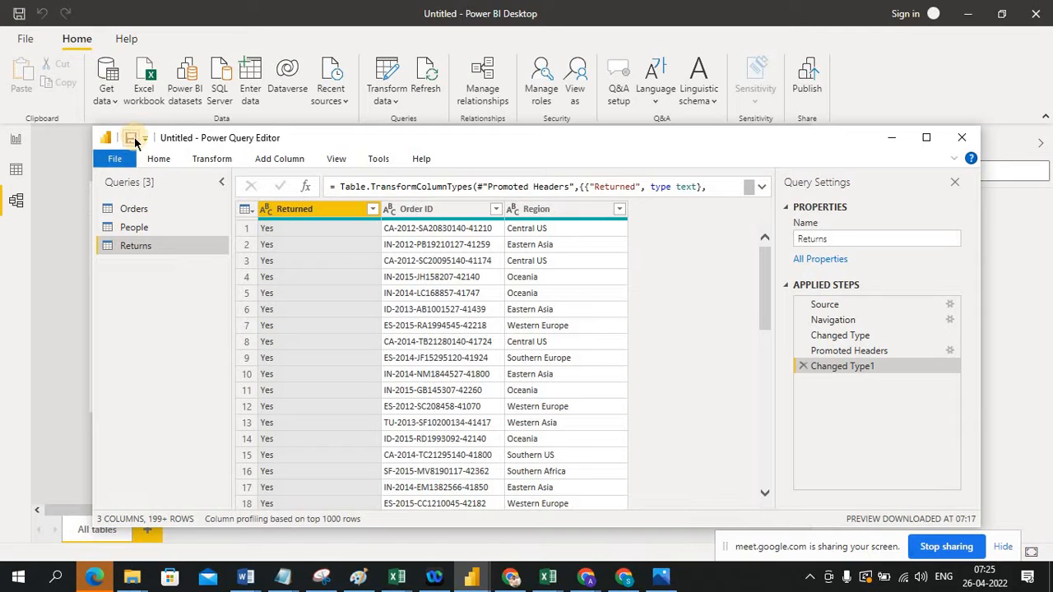
pyautogui.click(133, 139)
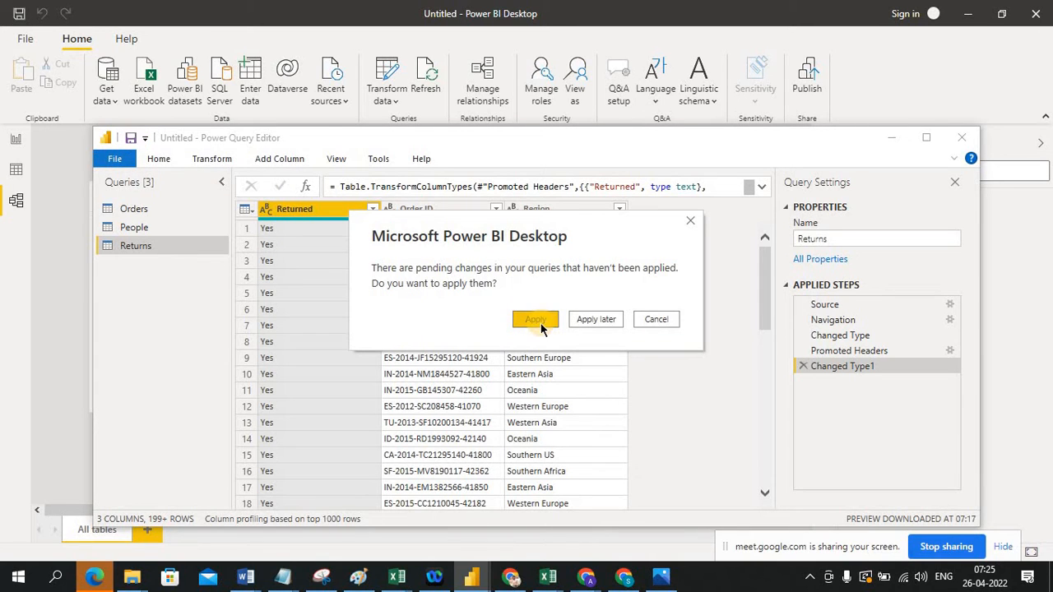
pyautogui.click(539, 325)
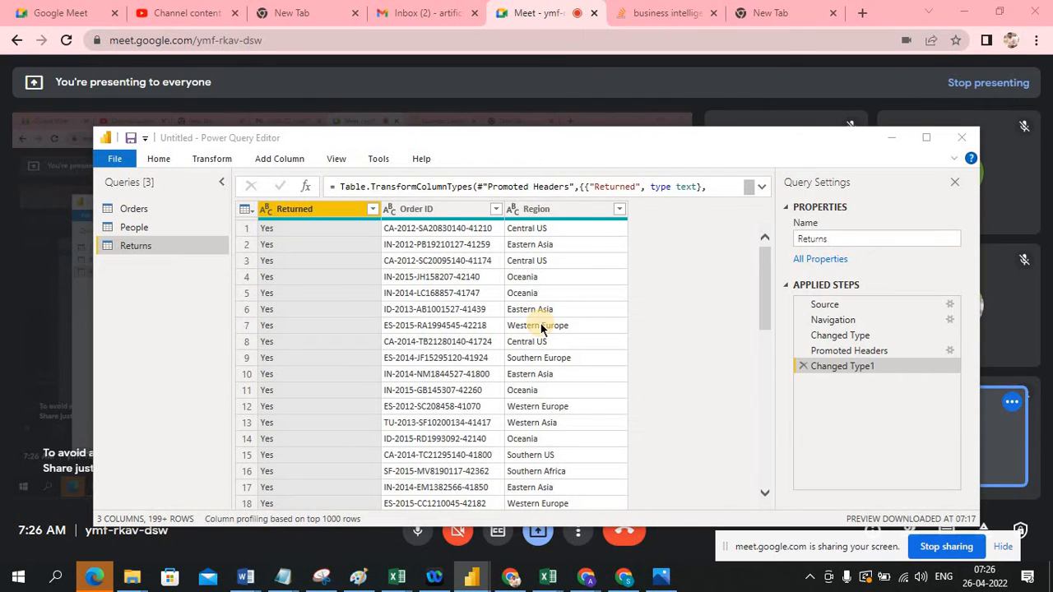
pyautogui.hotkey('ctrl', 's')
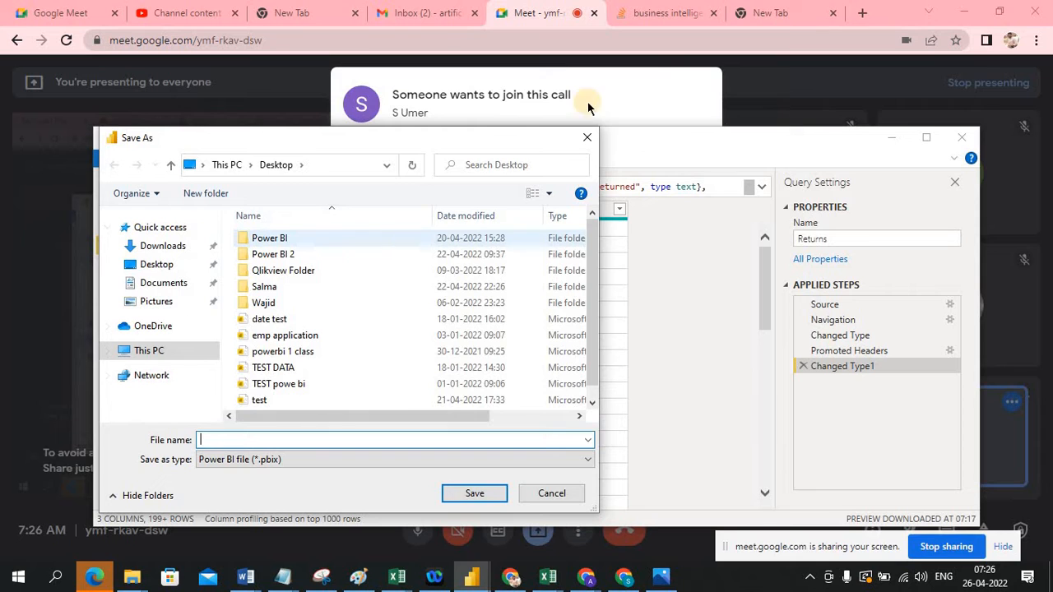
# Admit the waiting participant in Google Meet, and return to the Power Query Editor, closing the Save As dialog without saving.
pyautogui.click(626, 97)
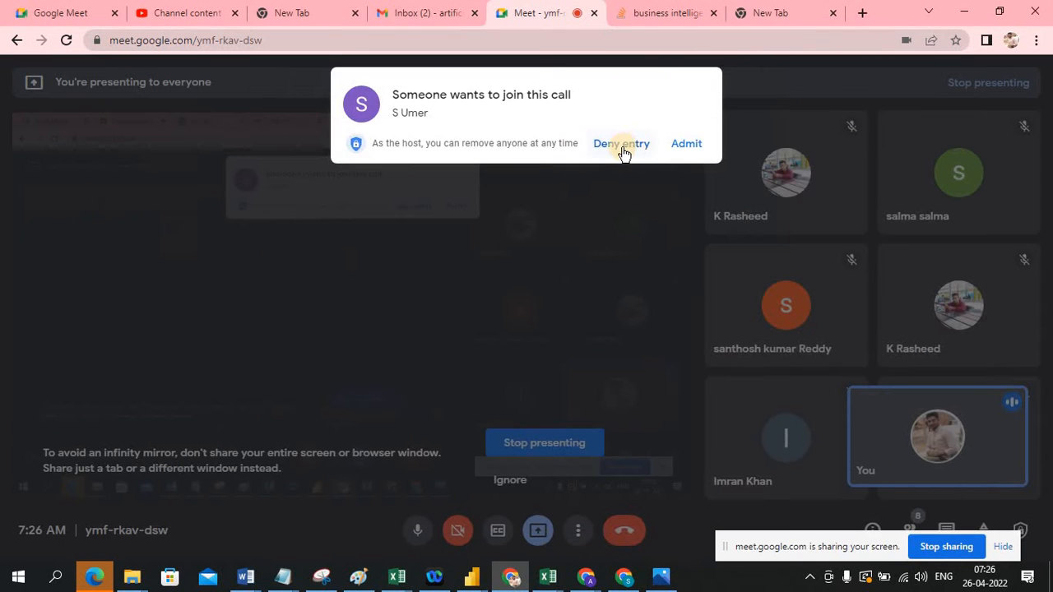
pyautogui.click(687, 144)
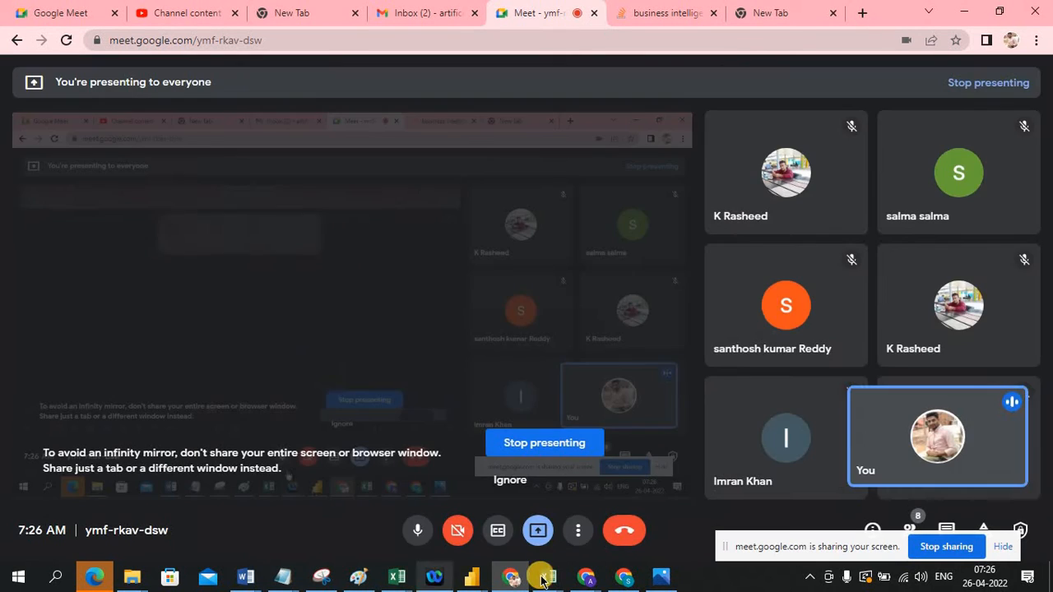
pyautogui.moveTo(488, 578)
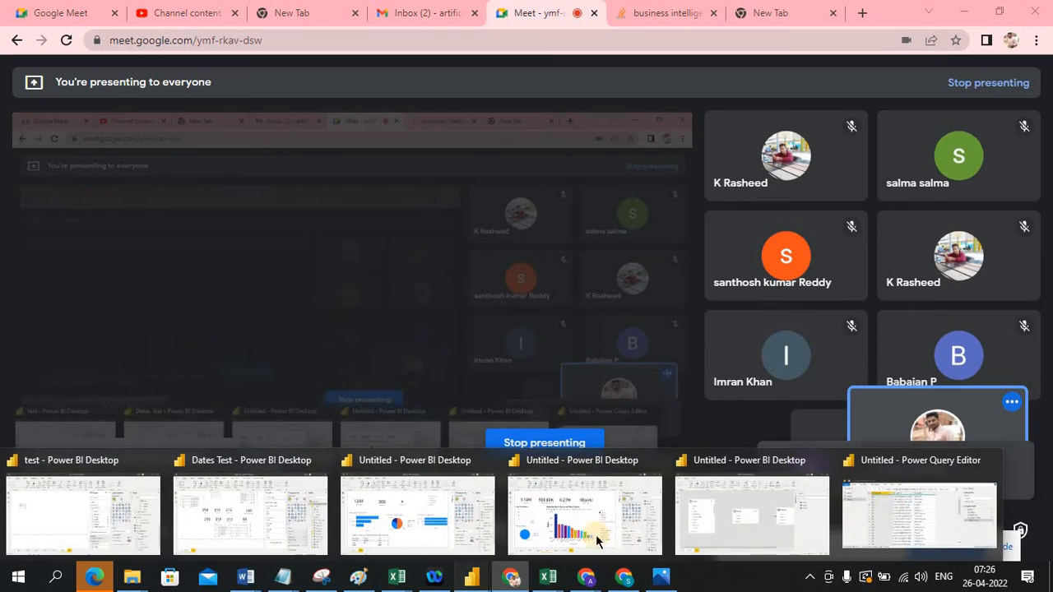
pyautogui.click(890, 505)
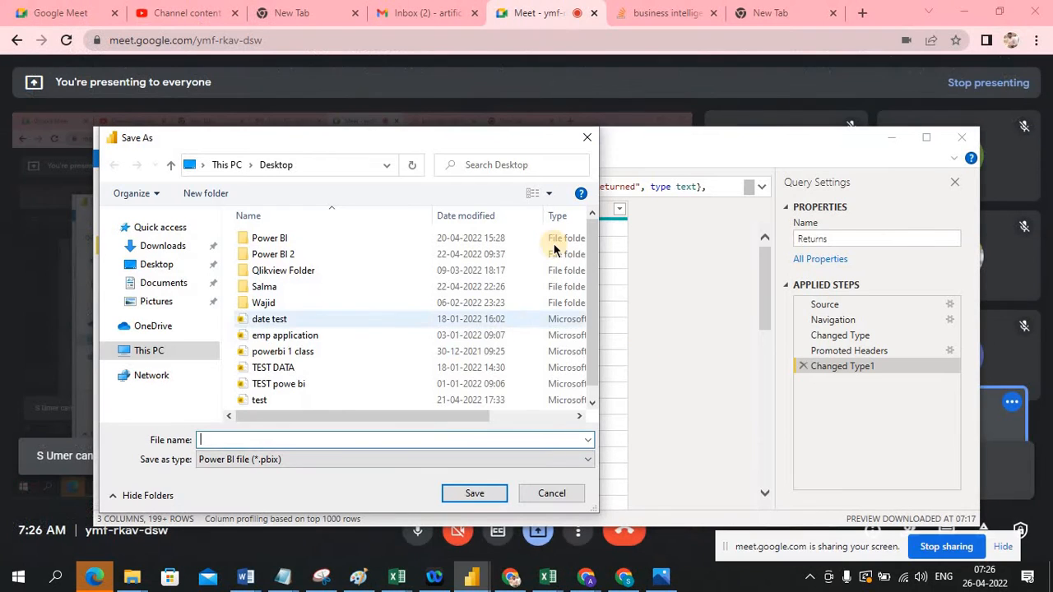
pyautogui.click(587, 138)
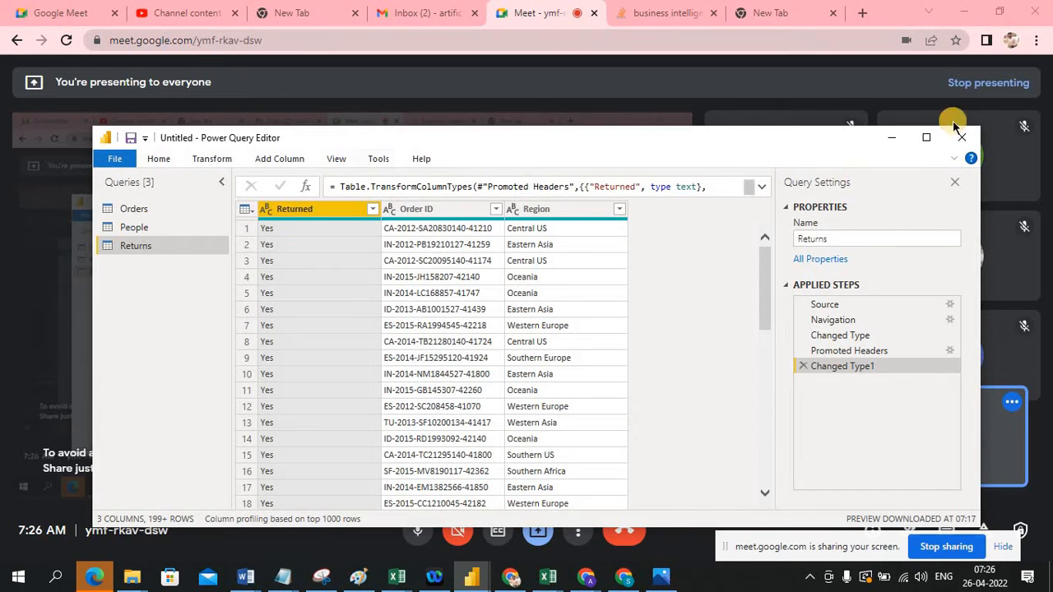
# Close the Power Query Editor, applying the pending changes, and switch to the model view in Power BI Desktop.
pyautogui.click(967, 140)
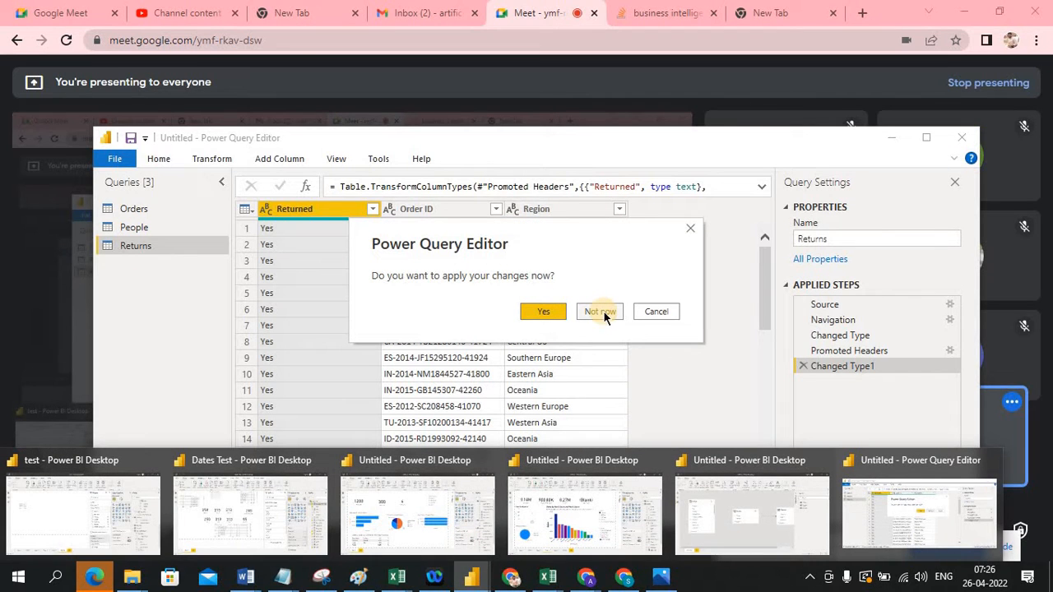
pyautogui.click(545, 313)
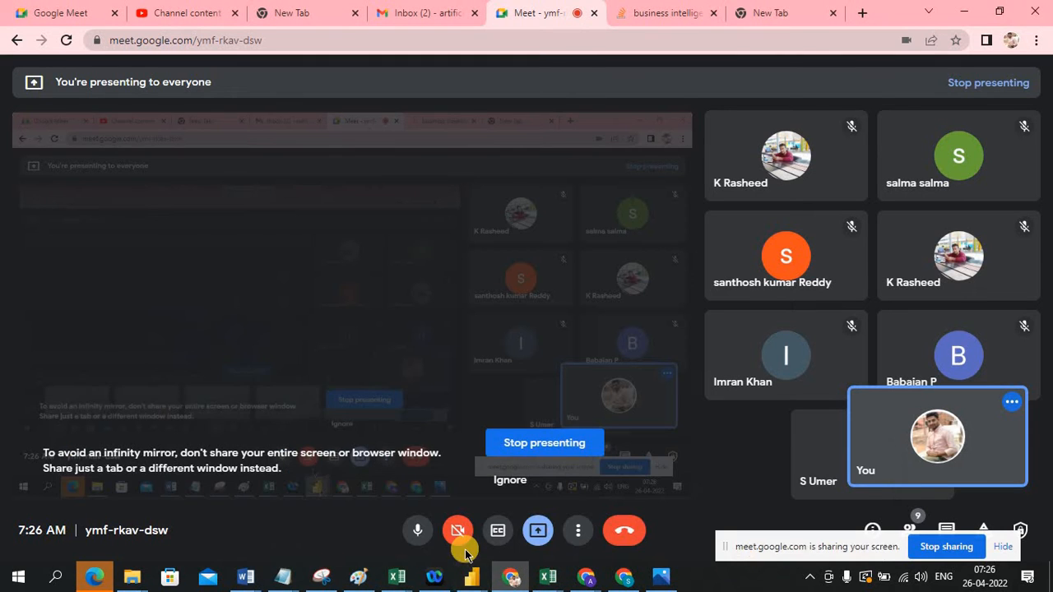
pyautogui.moveTo(473, 576)
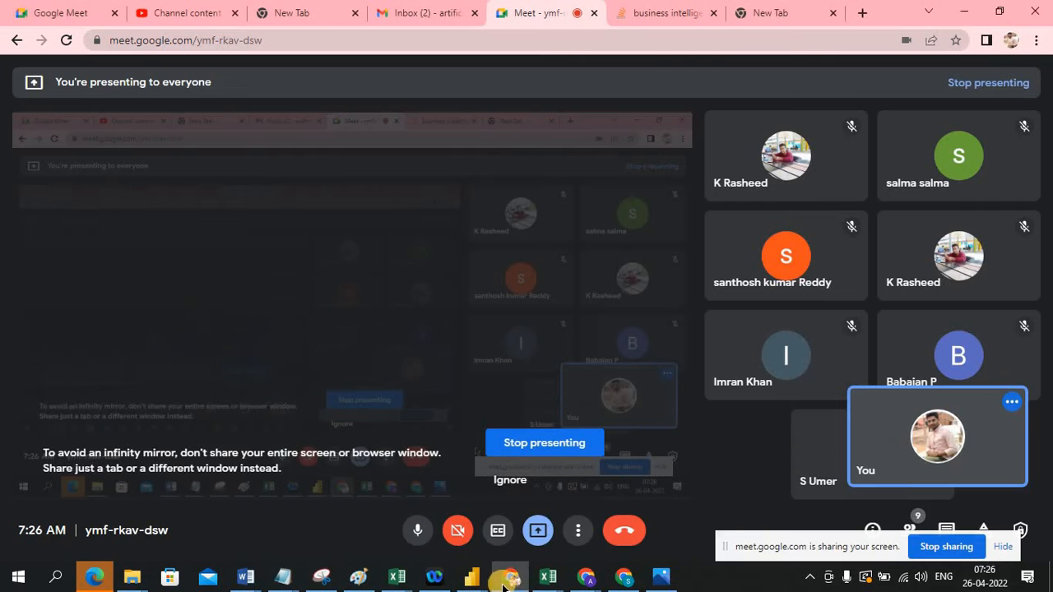
pyautogui.hotkey('alt', 'Tab')
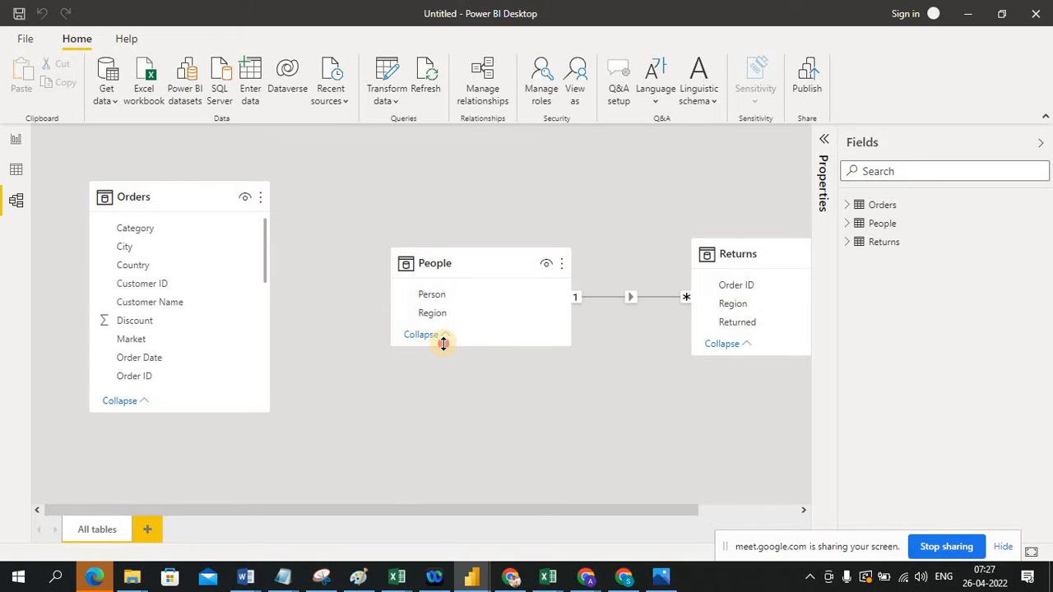
# Make the People table card taller and delete the relationship between People and Returns on Region.
pyautogui.moveTo(443, 344); pyautogui.dragTo(444, 402)
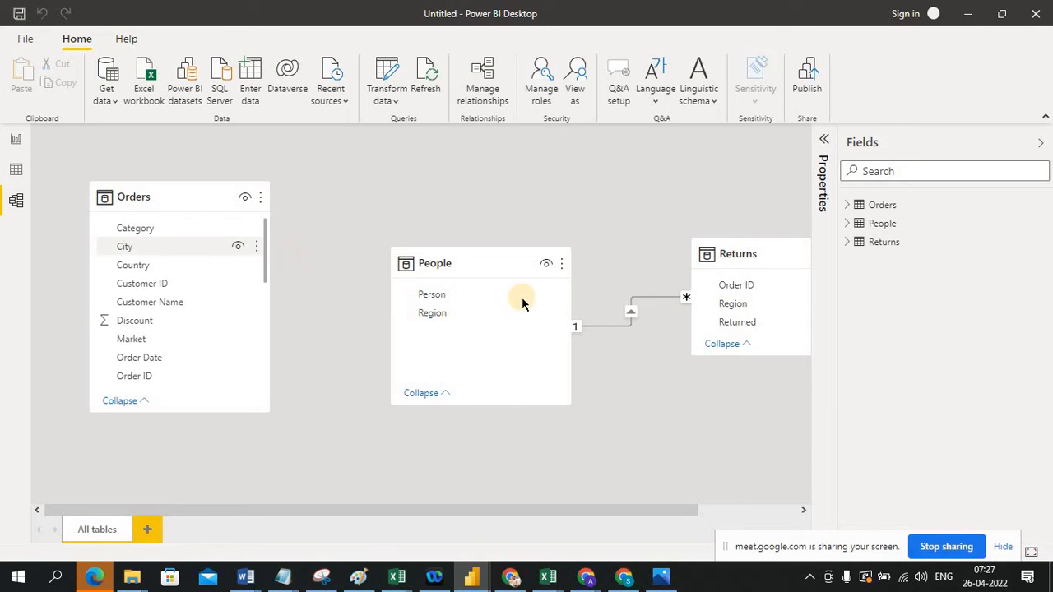
pyautogui.click(656, 301)
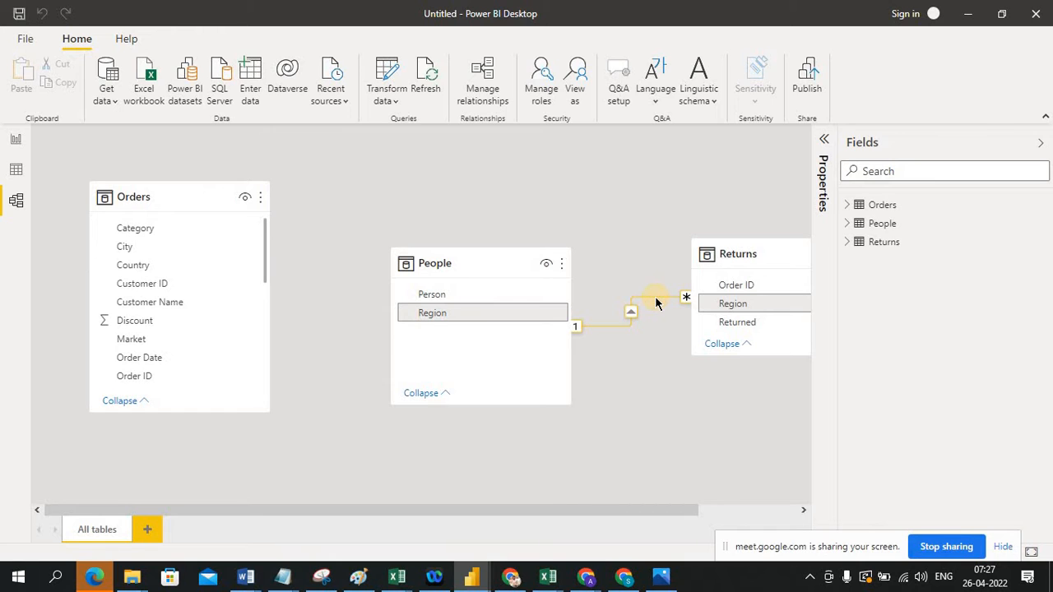
pyautogui.rightClick(655, 303)
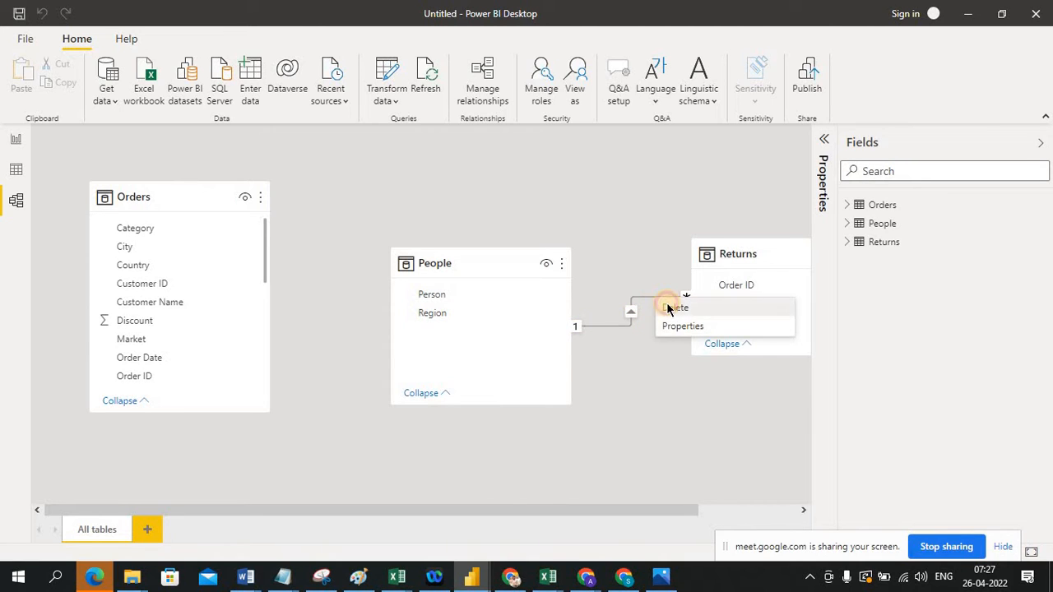
pyautogui.click(667, 307)
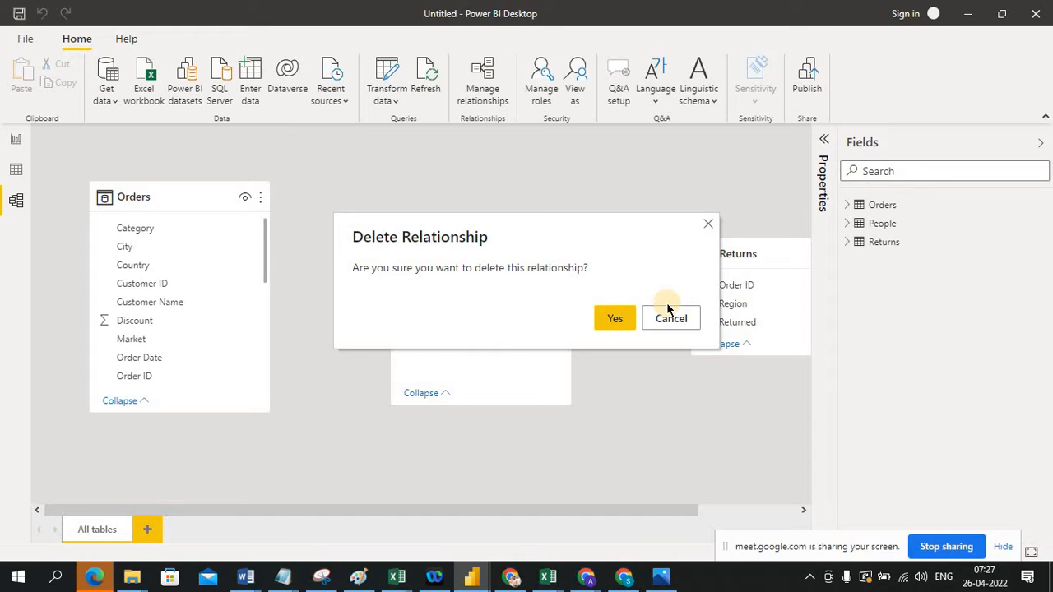
pyautogui.click(612, 318)
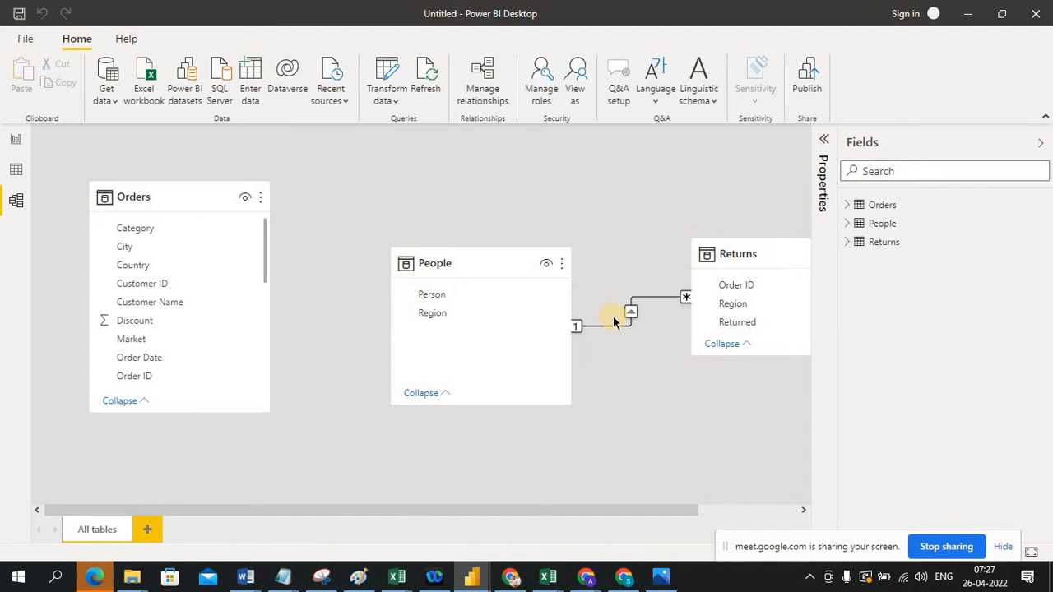
# Arrange the People and Returns table cards in a row beside Orders, and lengthen the Orders card to show more fields.
pyautogui.moveTo(488, 261); pyautogui.dragTo(409, 196)
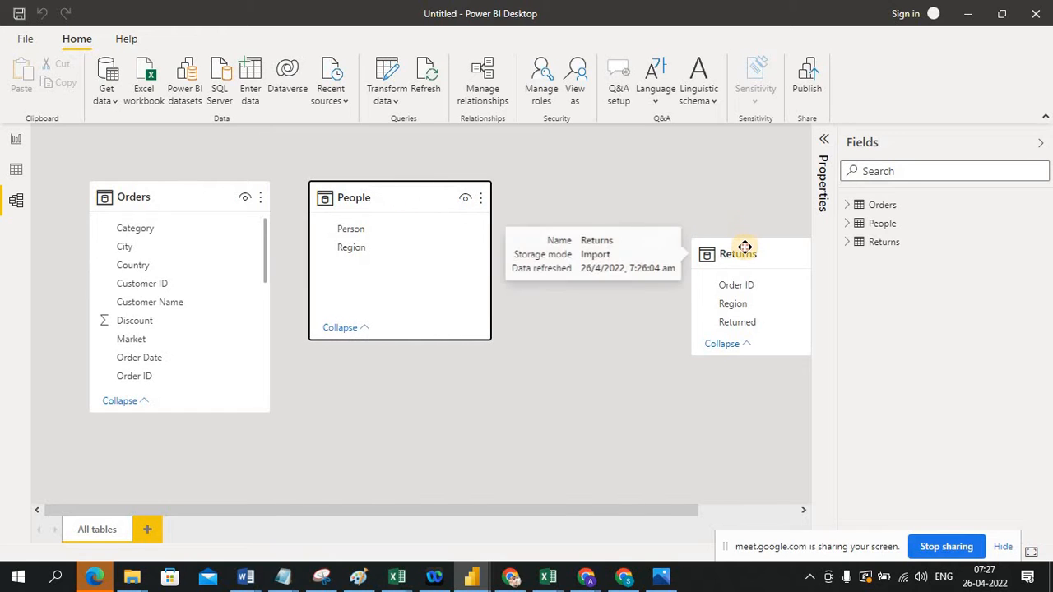
pyautogui.moveTo(745, 242); pyautogui.dragTo(568, 193)
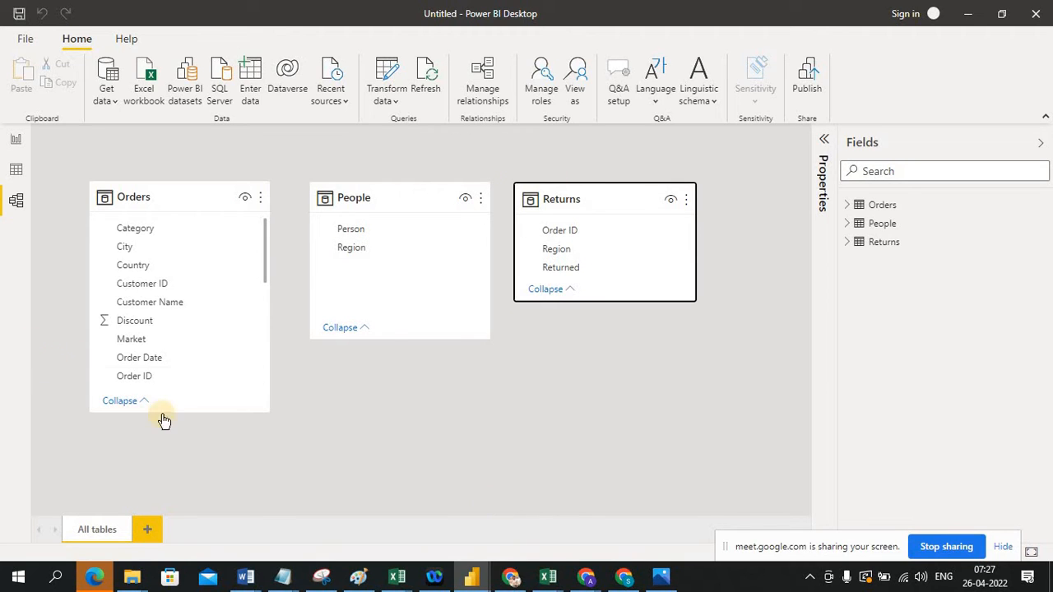
pyautogui.click(156, 181)
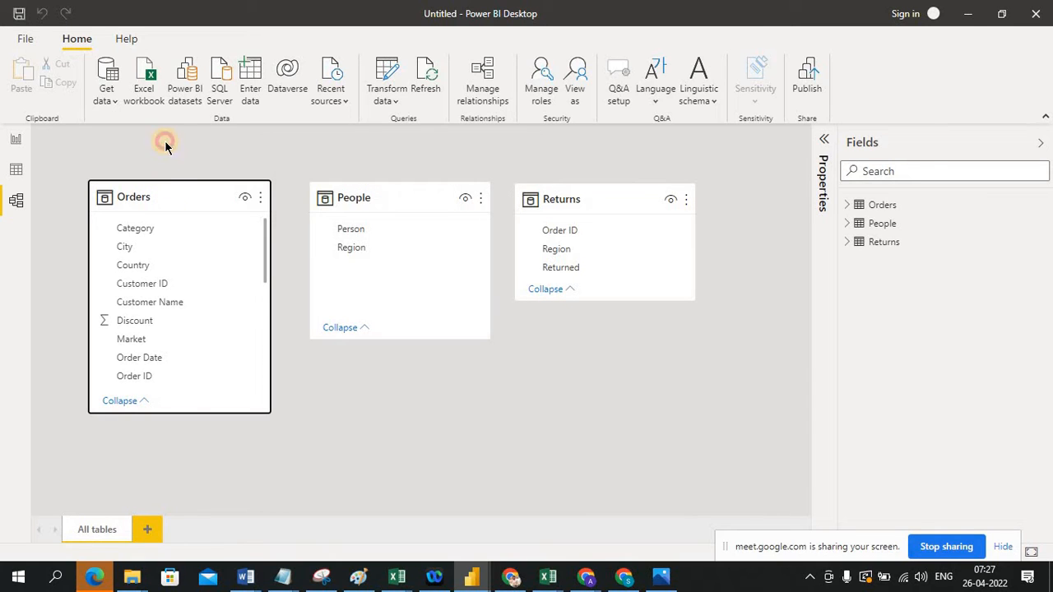
pyautogui.moveTo(187, 411); pyautogui.dragTo(194, 558)
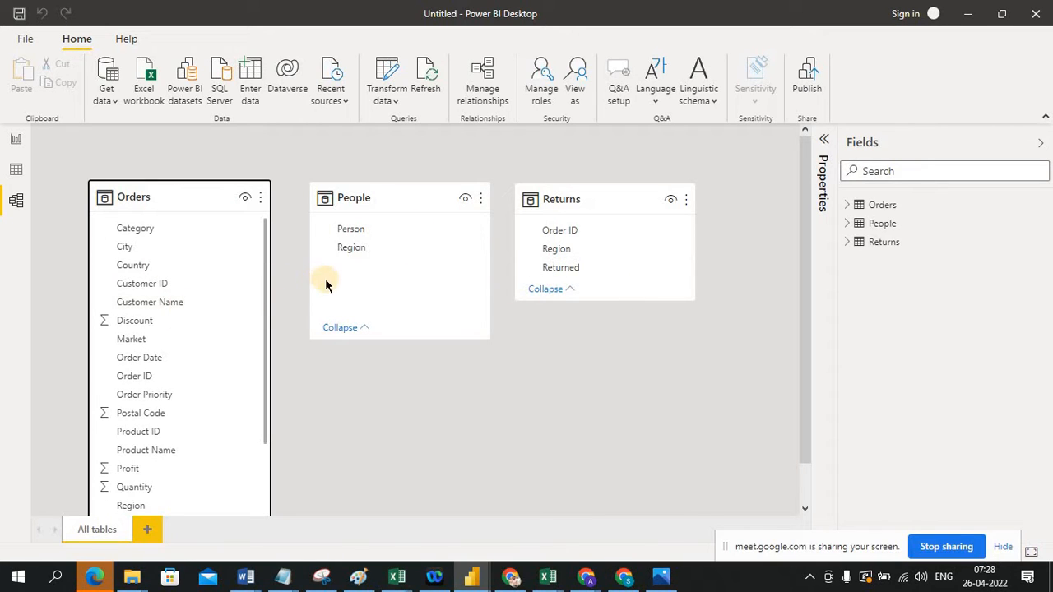
# In the report view, add a slicer for the Orders Category field and shrink it to fit its three options.
pyautogui.click(14, 140)
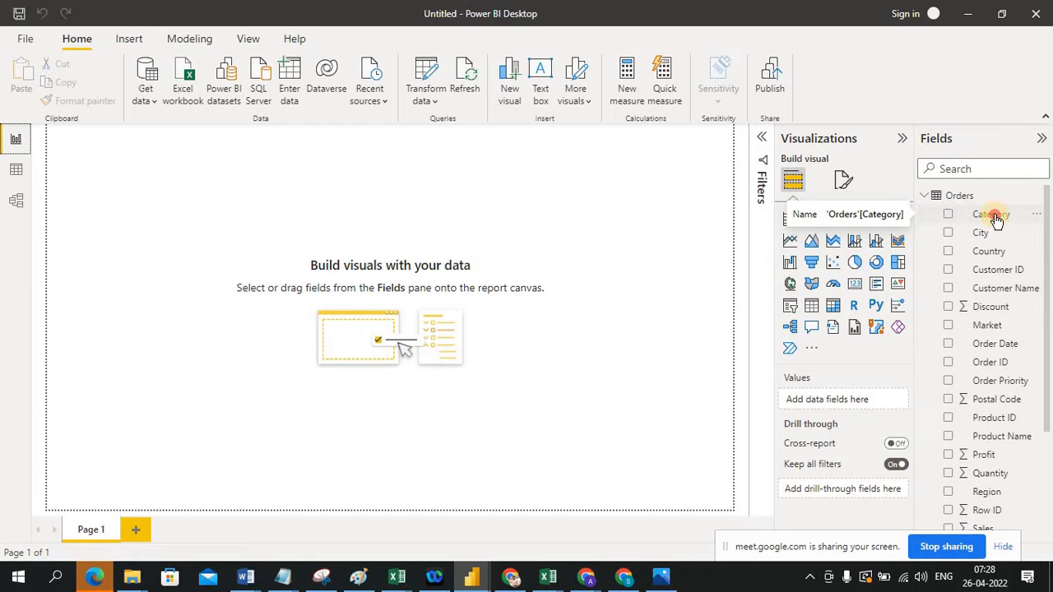
pyautogui.moveTo(996, 219); pyautogui.dragTo(162, 175)
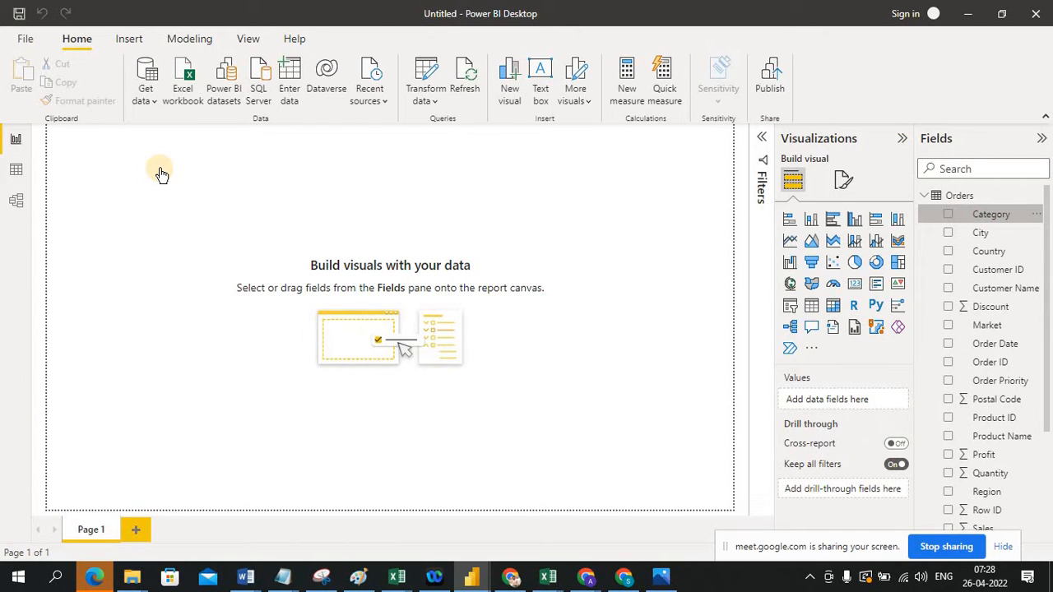
pyautogui.click(791, 308)
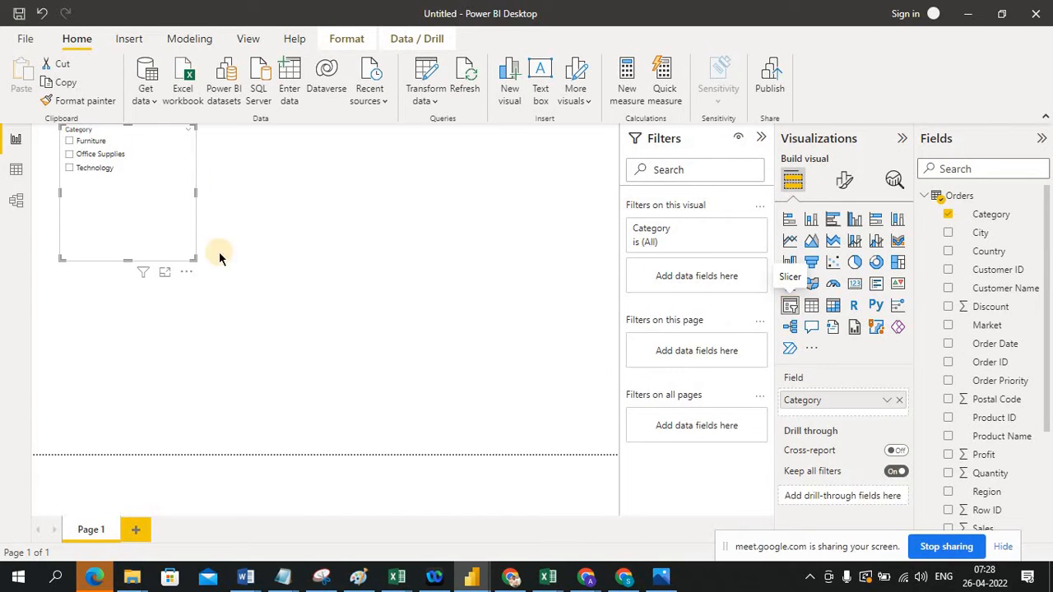
pyautogui.moveTo(128, 261); pyautogui.dragTo(111, 195)
pyautogui.moveTo(195, 159); pyautogui.dragTo(141, 162)
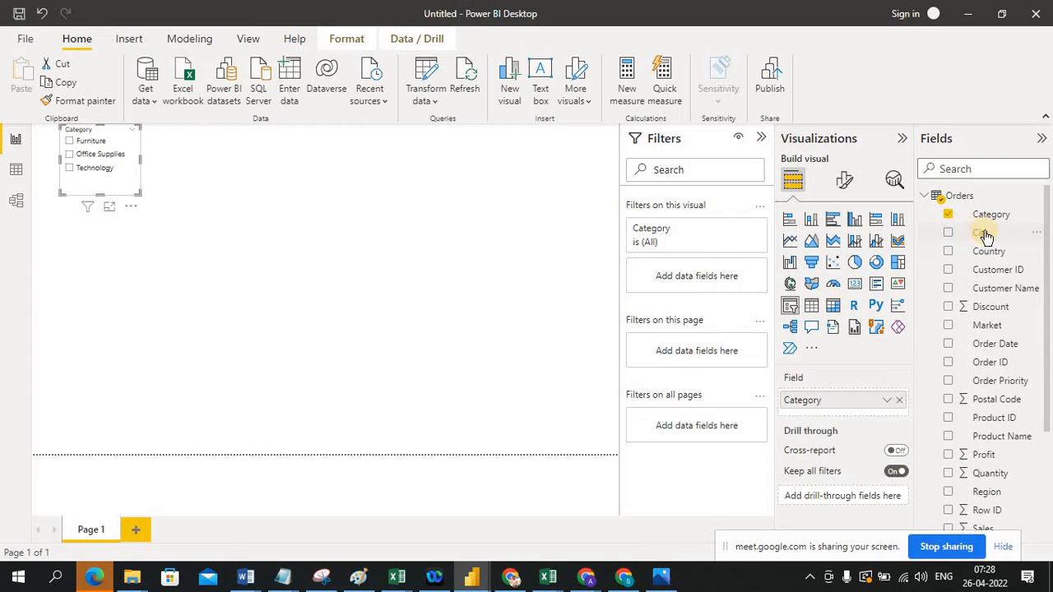
# Add separate slicers for the Orders City and Country fields in a row beside the Category slicer.
pyautogui.moveTo(984, 237); pyautogui.dragTo(216, 170)
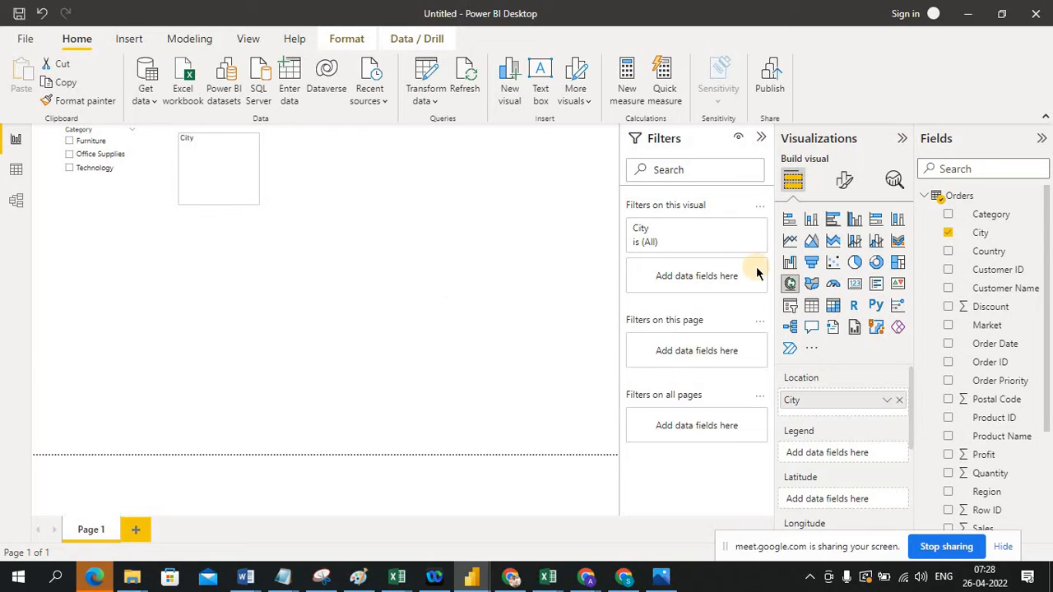
pyautogui.click(791, 310)
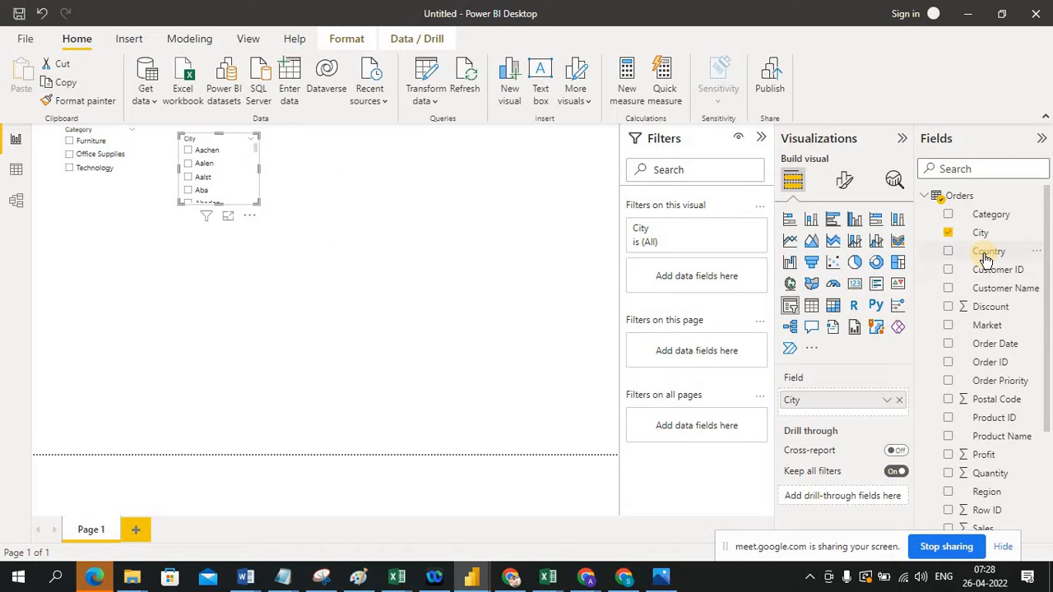
pyautogui.moveTo(986, 259); pyautogui.dragTo(360, 165)
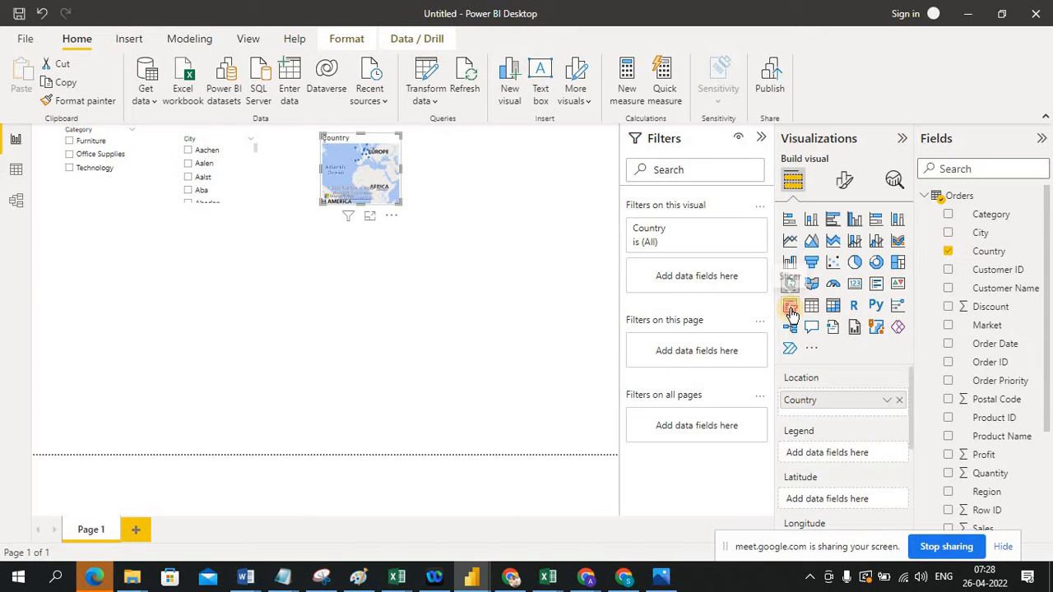
pyautogui.click(790, 311)
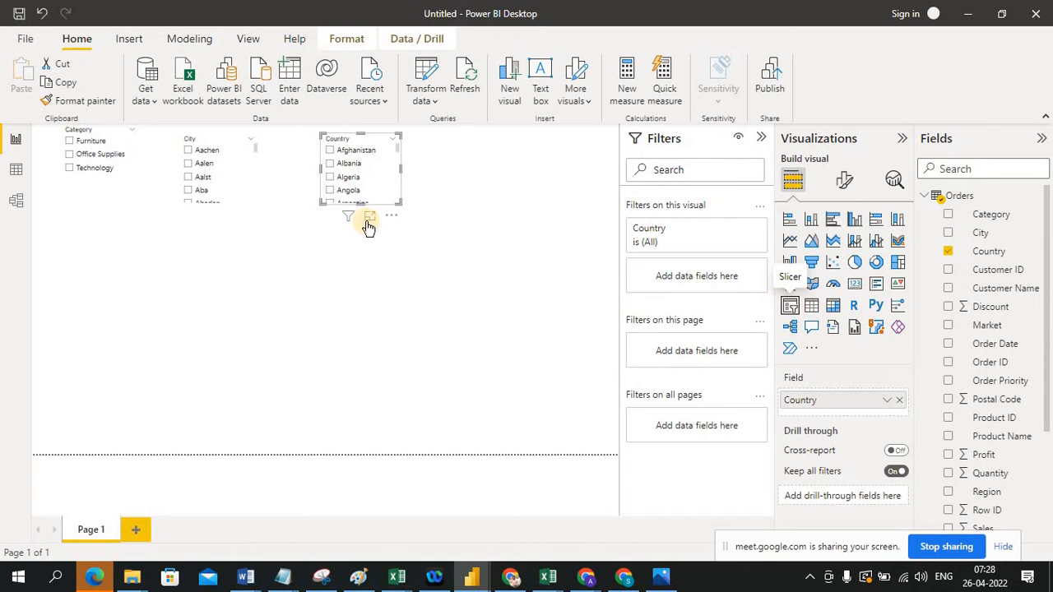
pyautogui.click(372, 331)
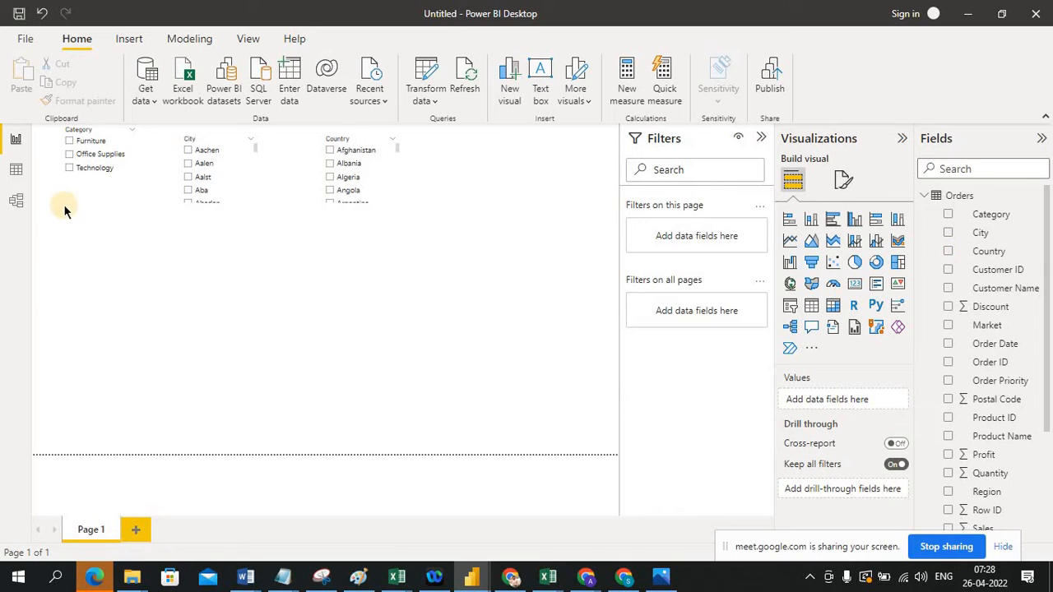
# Filter the report page to Furniture with the Category slicer.
pyautogui.click(71, 146)
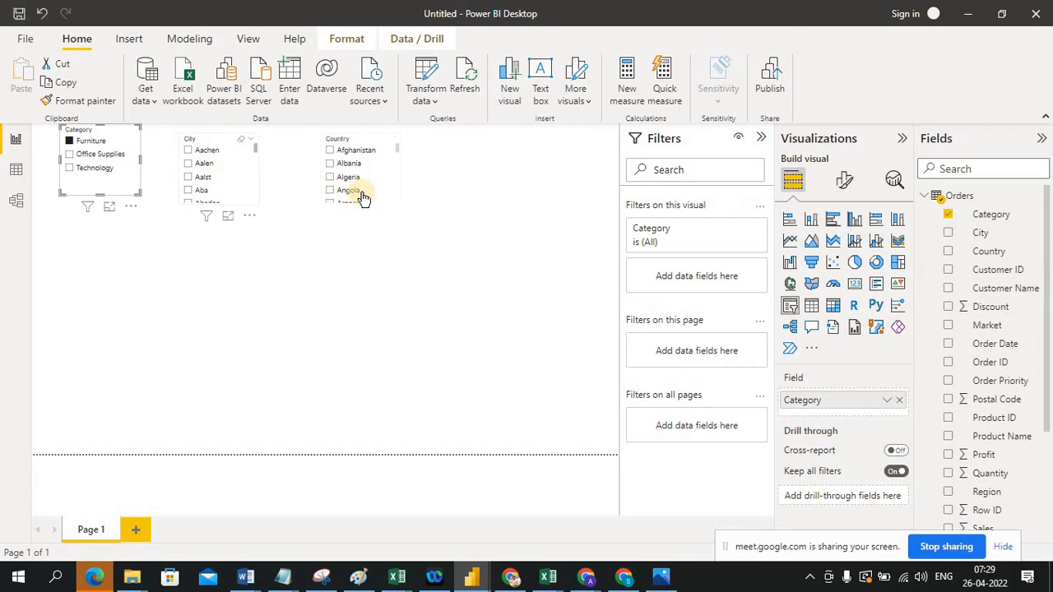
pyautogui.click(355, 349)
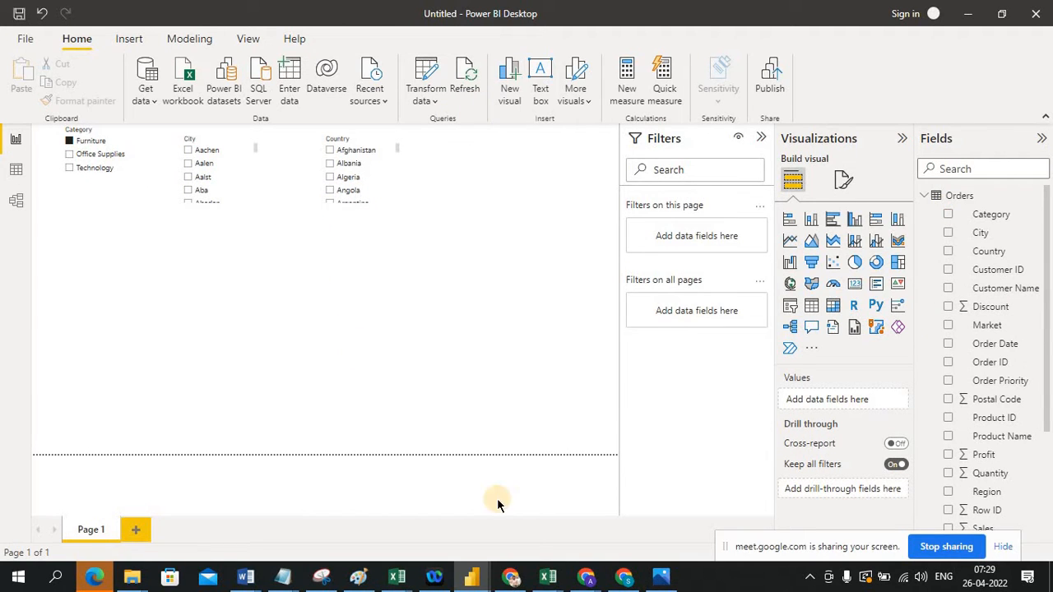
# Switch to the global_superstore_2016 (1) workbook in Excel and examine the first data row of the Orders sheet.
pyautogui.moveTo(562, 582)
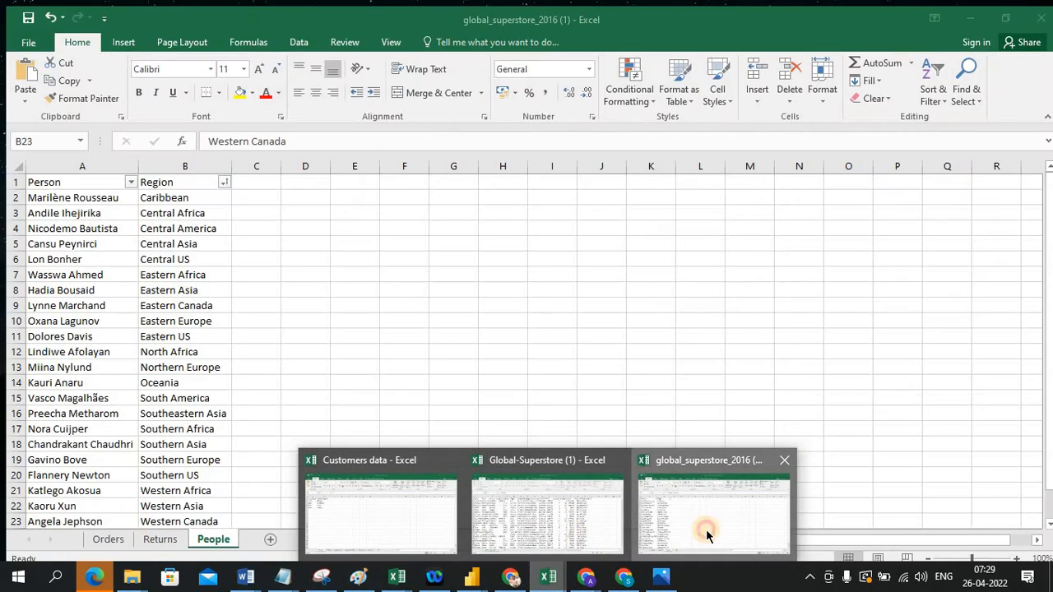
pyautogui.click(706, 529)
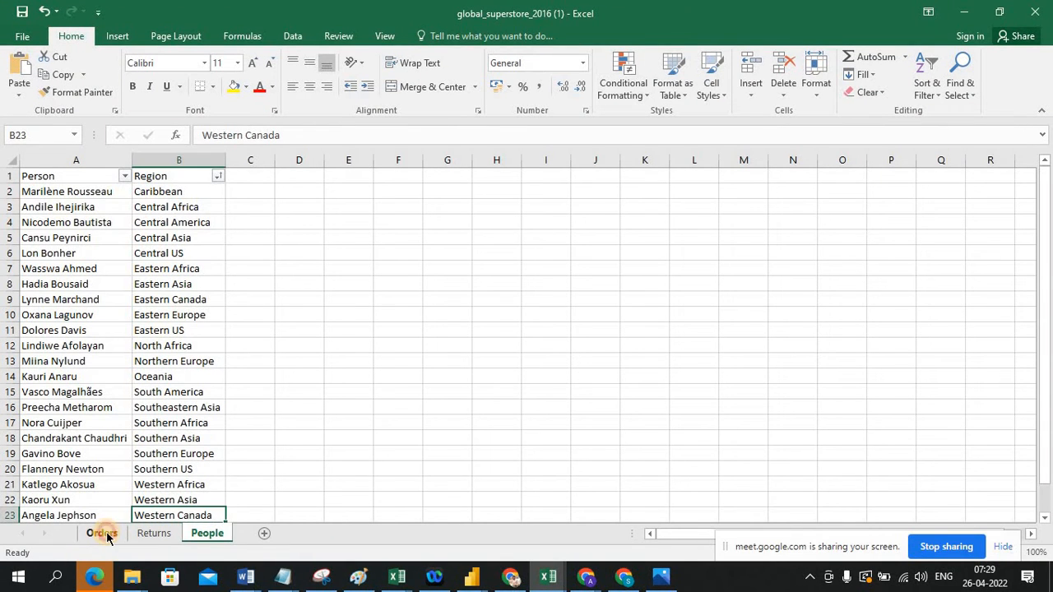
pyautogui.click(102, 533)
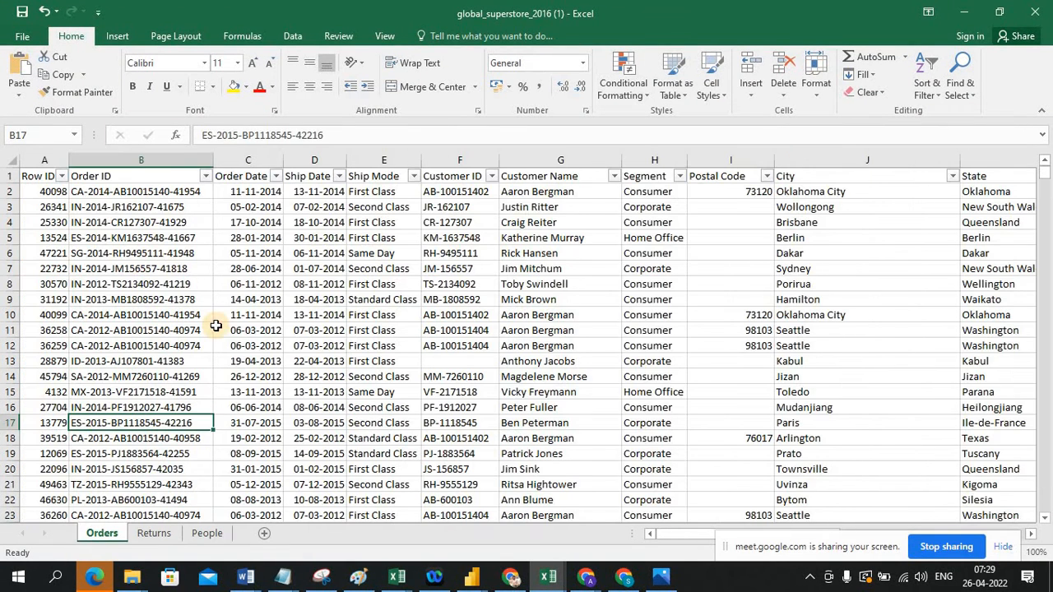
pyautogui.click(4, 191)
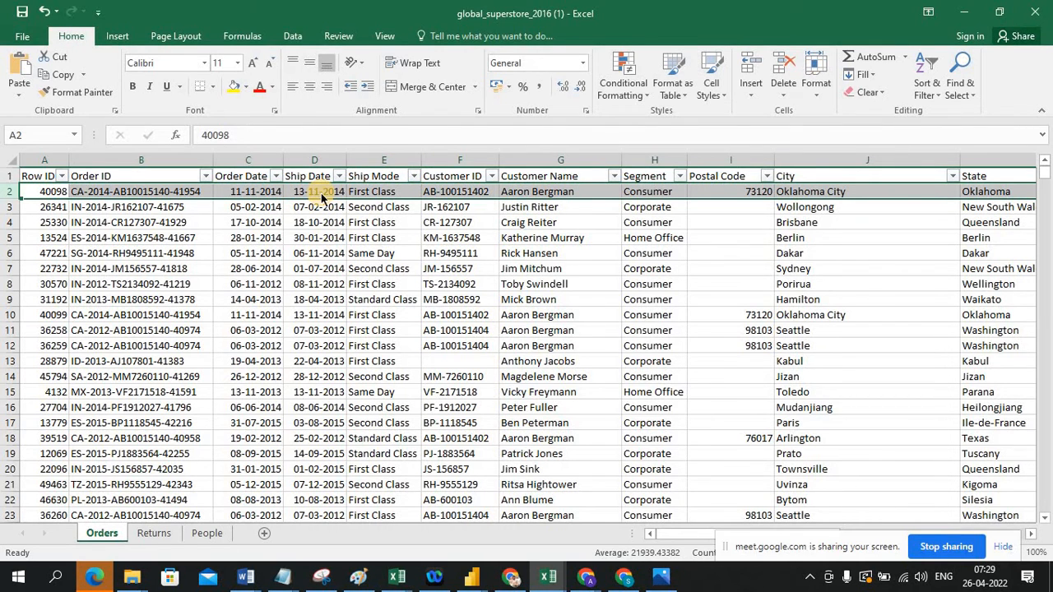
pyautogui.hotkey('alt', 'Tab')
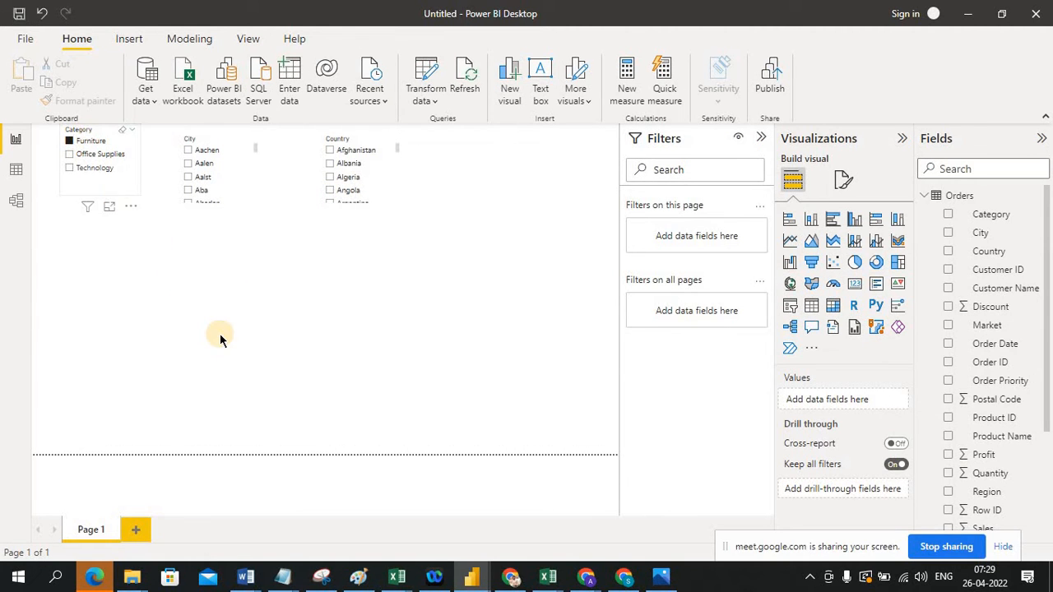
pyautogui.hotkey('alt', 'Tab')
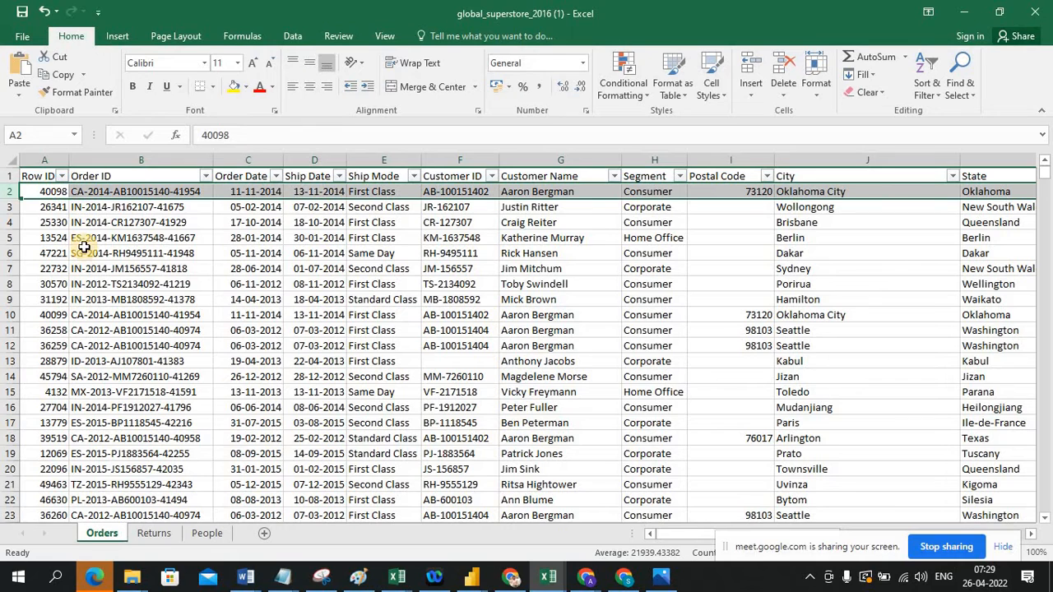
# Filter the Orders sheet to Row ID 21 only, and switch back to the Power BI Desktop report.
pyautogui.click(63, 178)
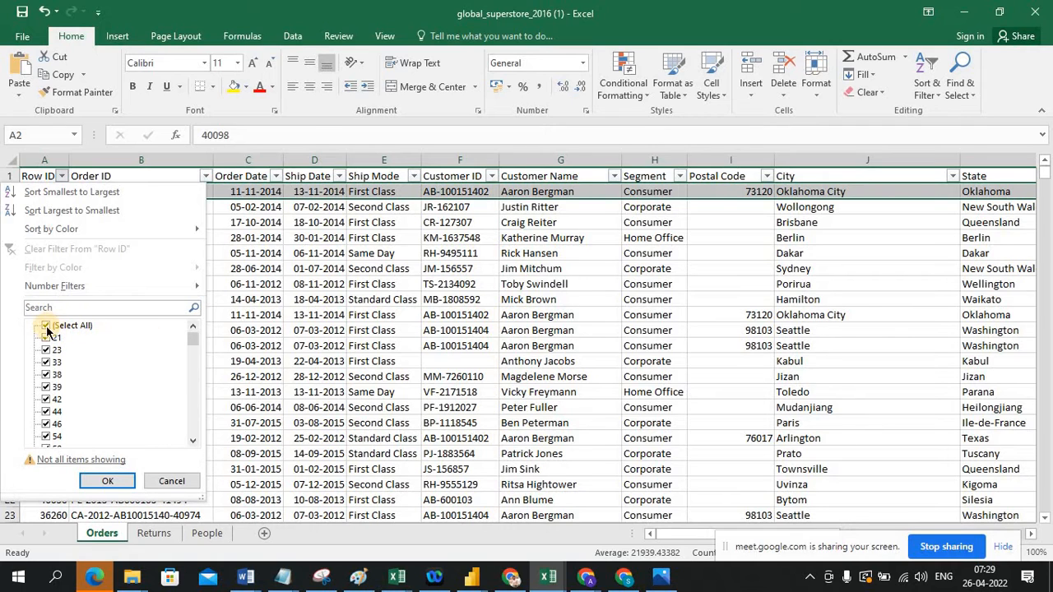
pyautogui.click(47, 326)
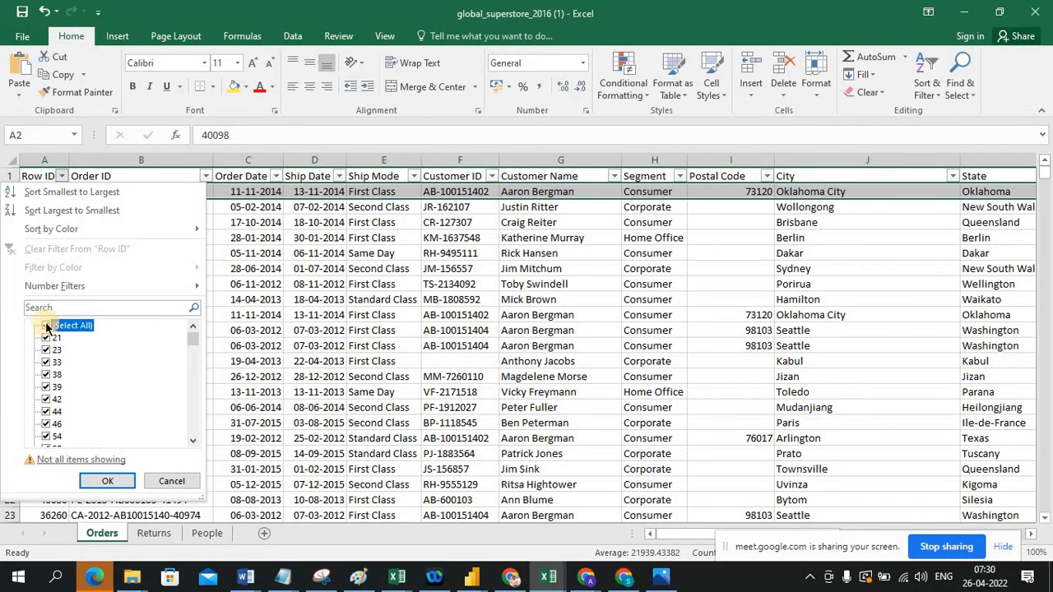
pyautogui.click(45, 338)
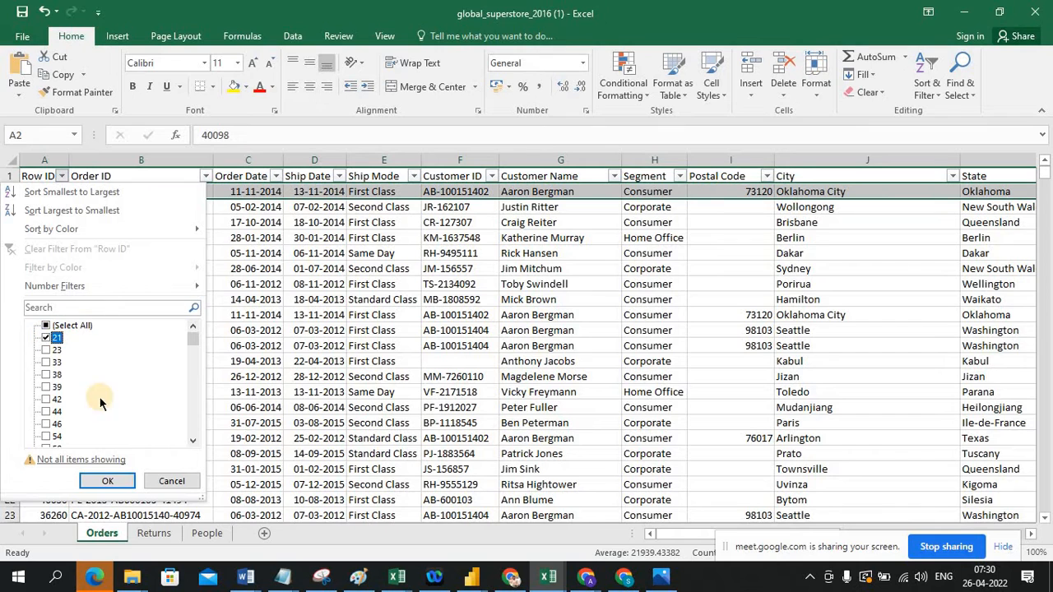
pyautogui.click(107, 480)
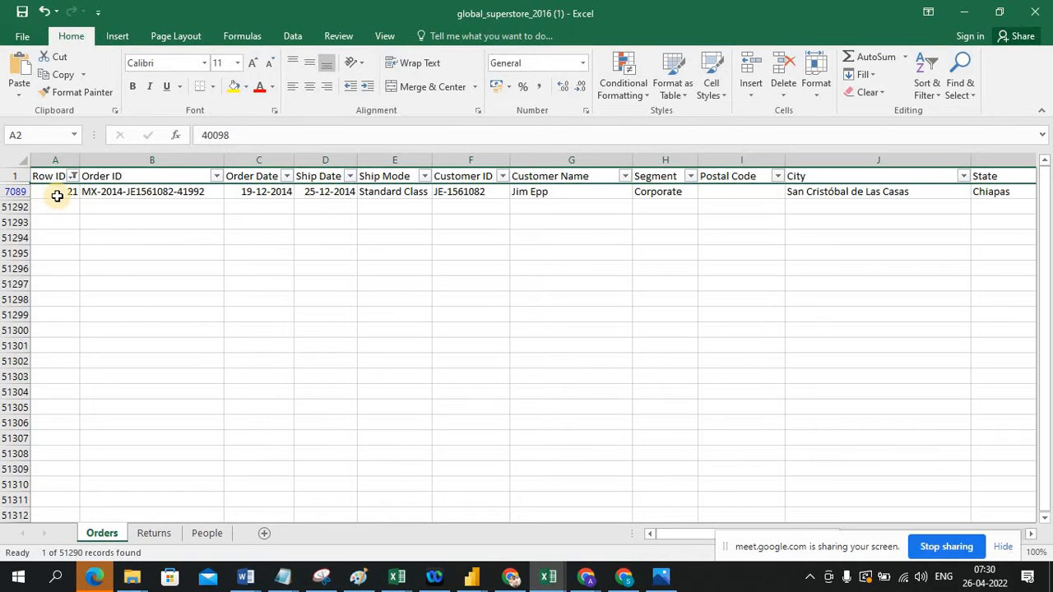
pyautogui.hotkey('alt', 'Tab')
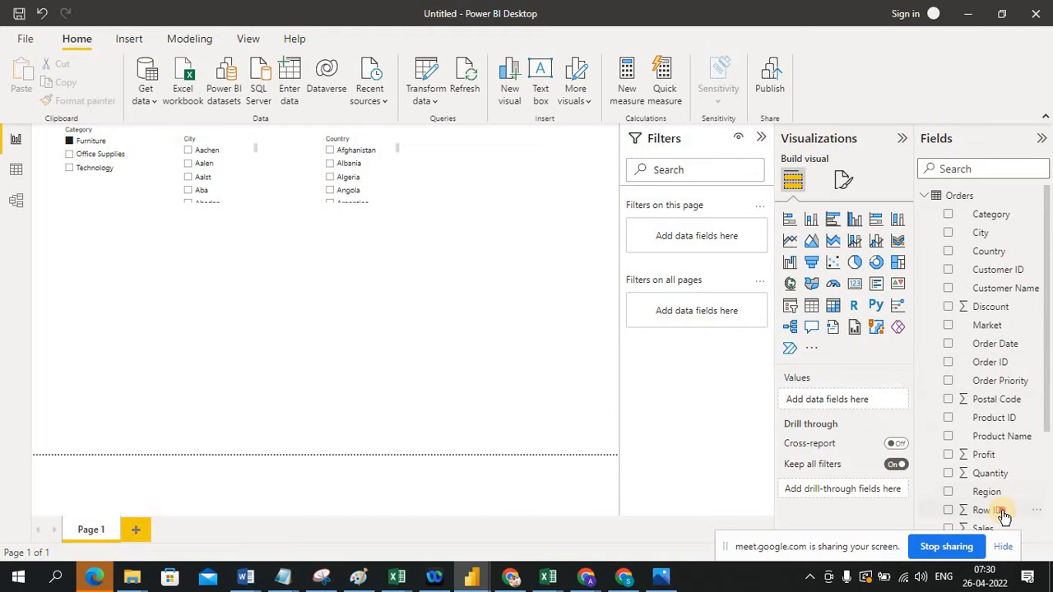
# Add a slicer for the Orders Row ID field in the row beside the Country slicer.
pyautogui.moveTo(1004, 515); pyautogui.dragTo(517, 156)
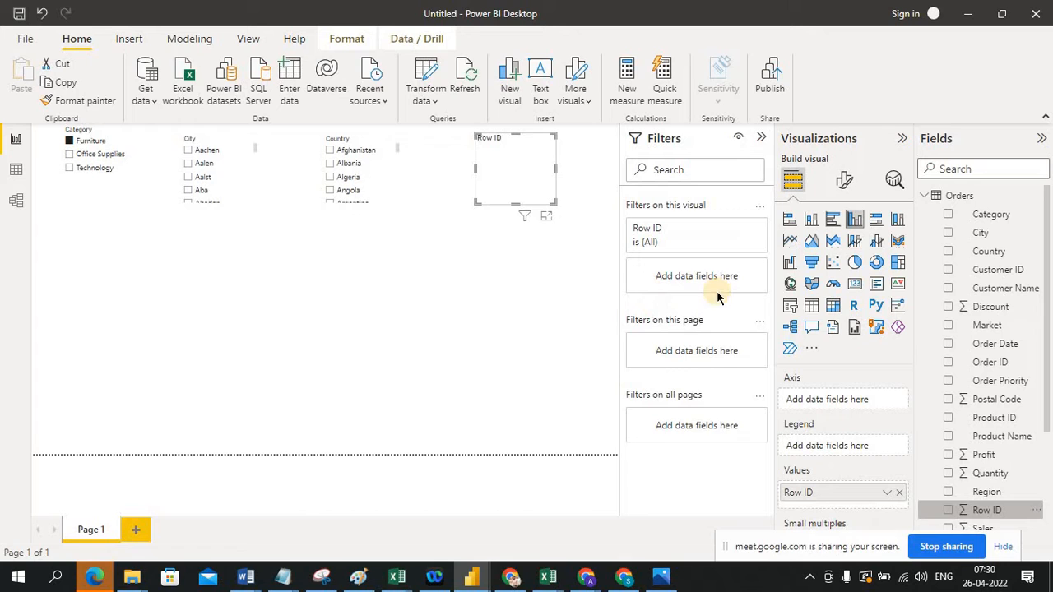
pyautogui.click(790, 307)
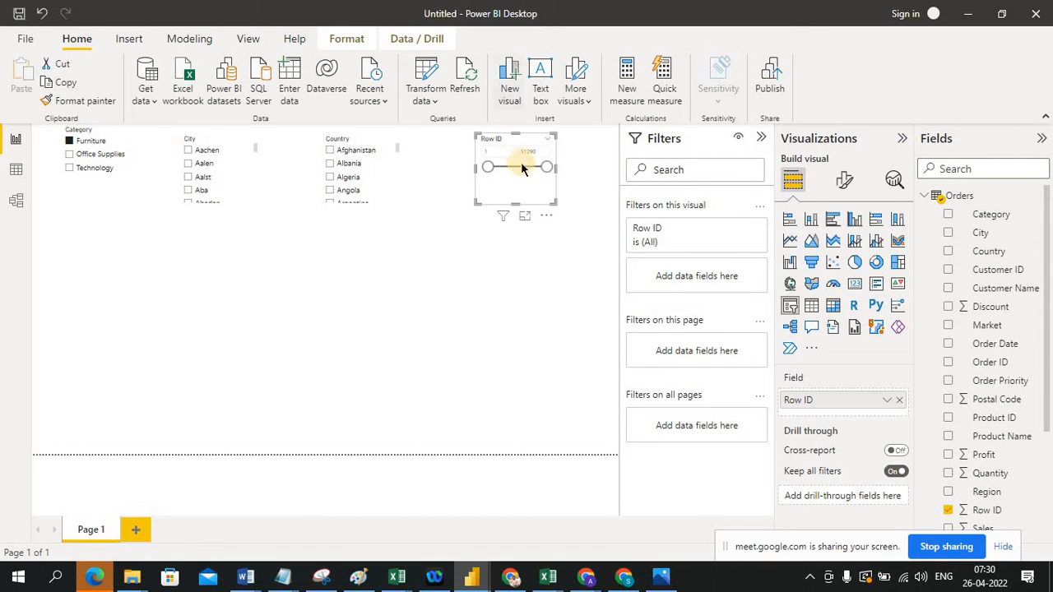
pyautogui.click(551, 146)
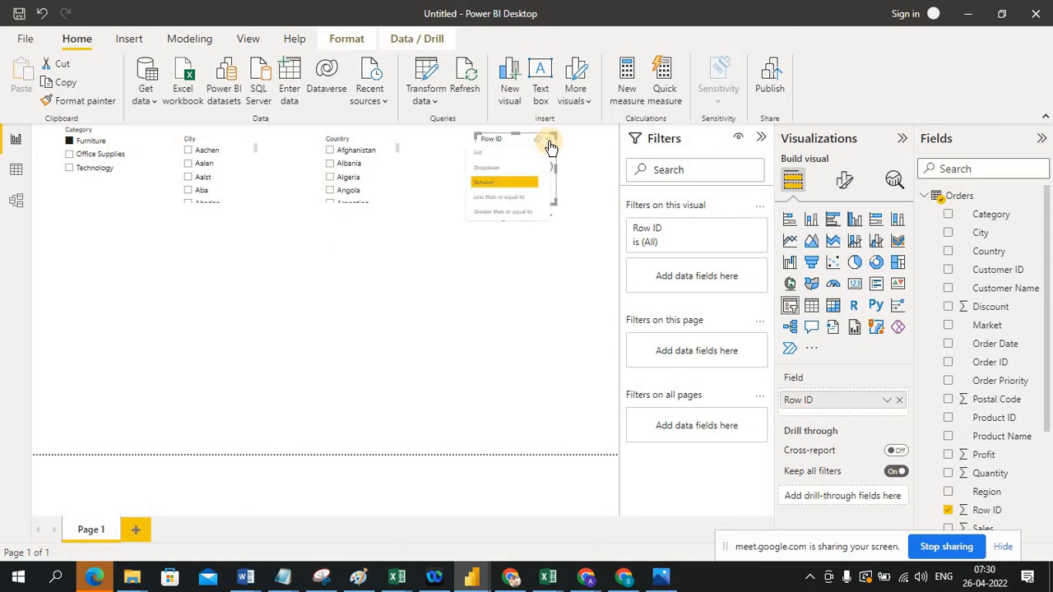
pyautogui.click(563, 303)
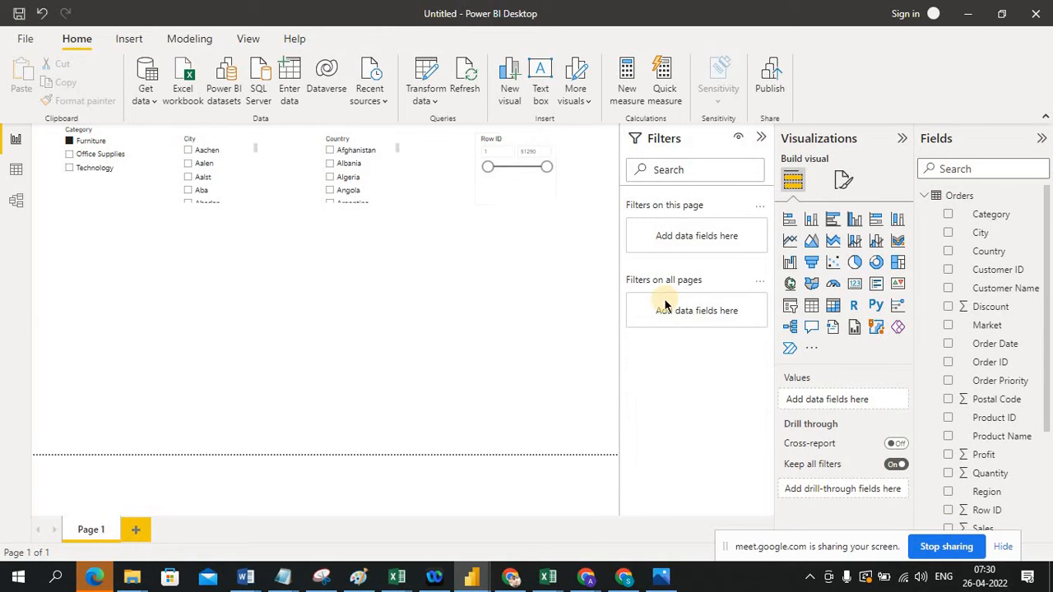
pyautogui.click(547, 200)
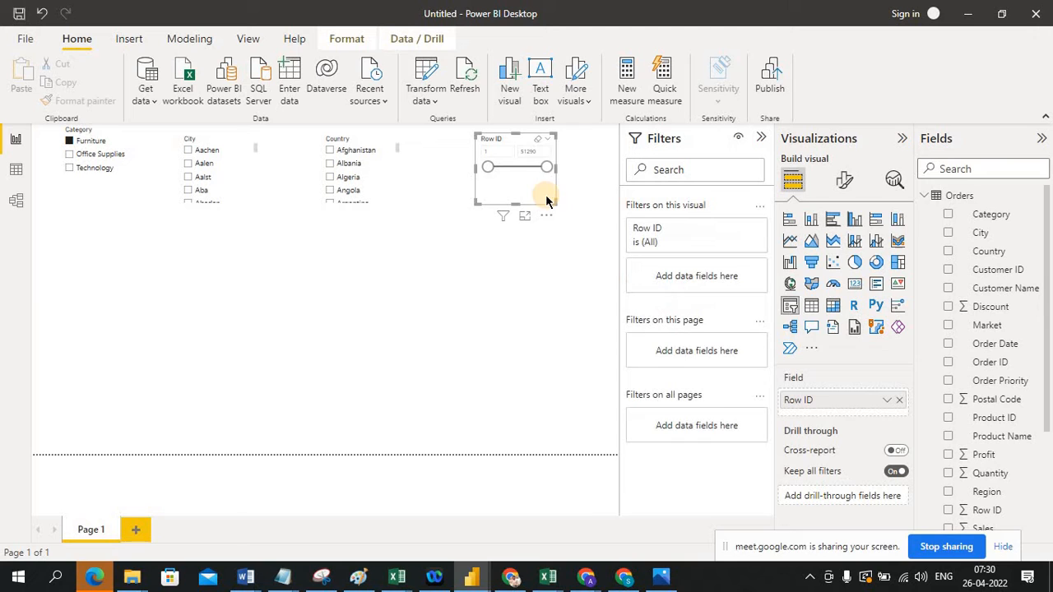
pyautogui.click(788, 306)
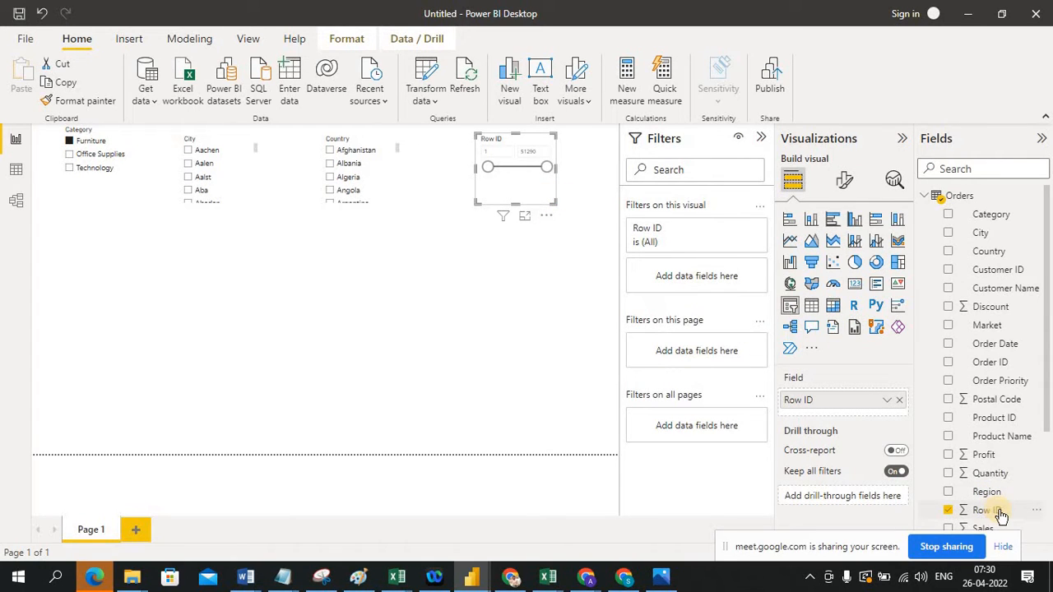
# Move the Row ID slicer below the Category and City slicers and widen it to more than twice its width.
pyautogui.moveTo(509, 178); pyautogui.dragTo(156, 307)
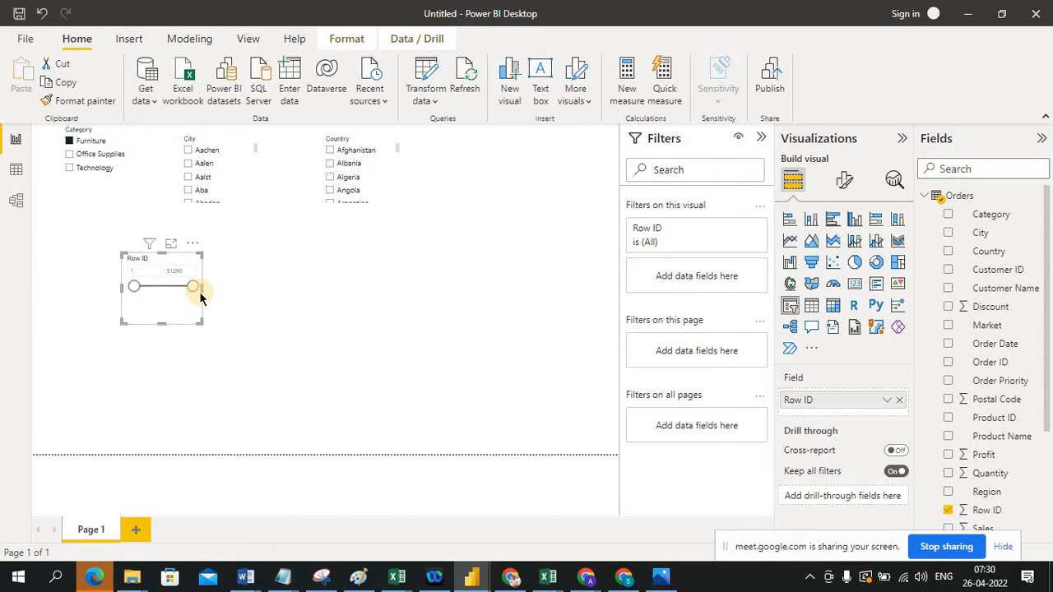
pyautogui.moveTo(200, 290); pyautogui.dragTo(313, 285)
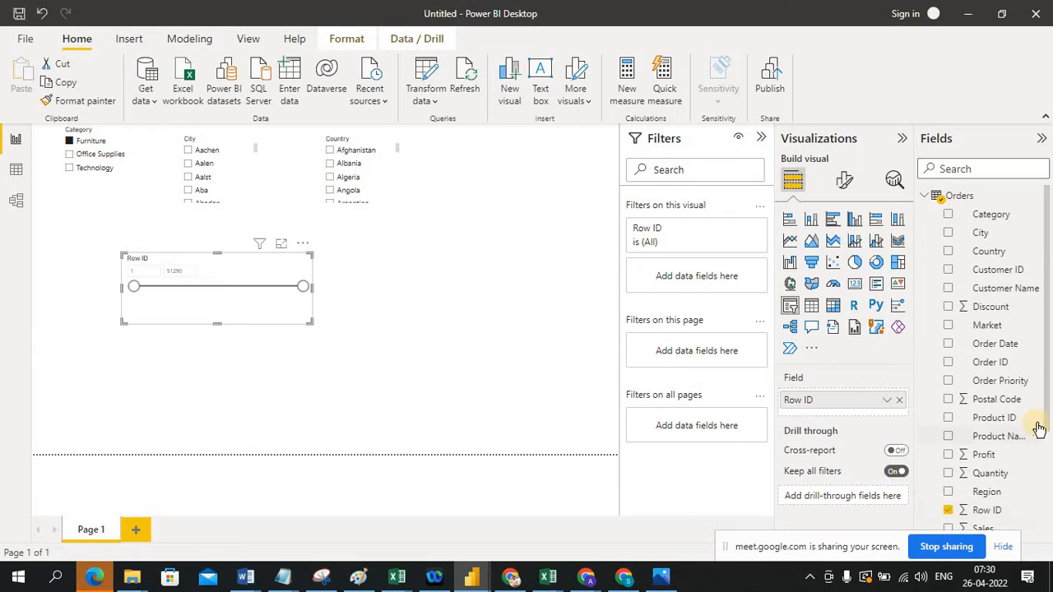
pyautogui.scroll(-1, 1045, 444)
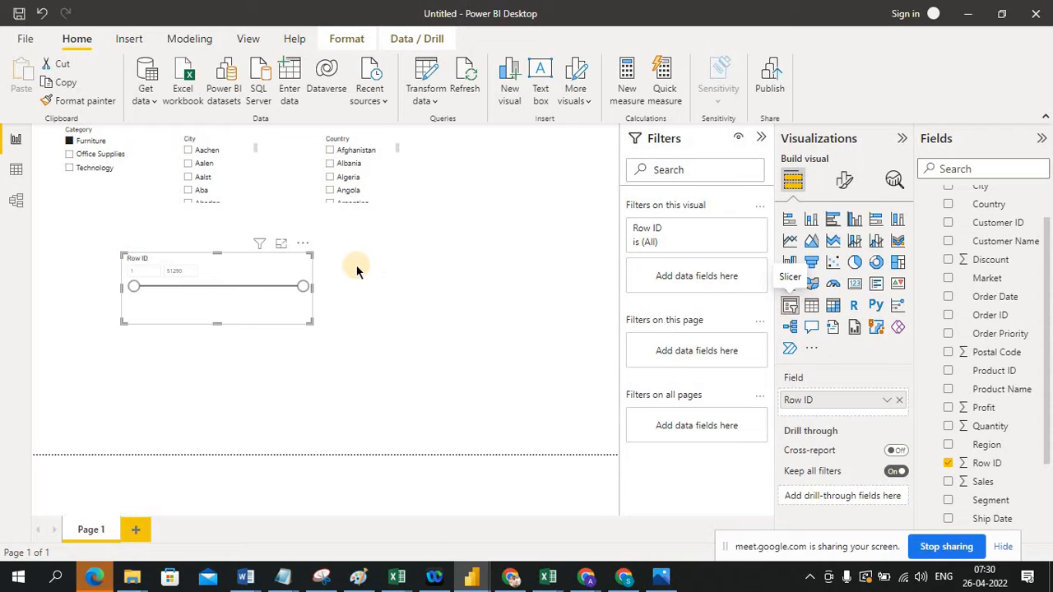
pyautogui.click(234, 292)
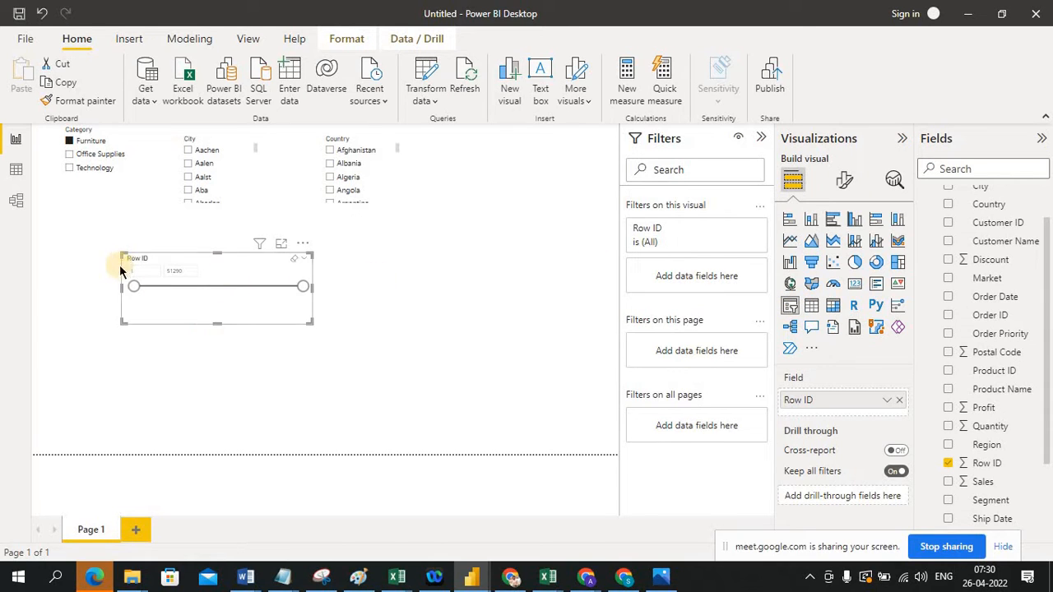
# Switch to the global_superstore_2016 (1) workbook in Excel, examine the Row ID filter list, and return to the Power BI Desktop report.
pyautogui.hotkey('alt', 'Tab')
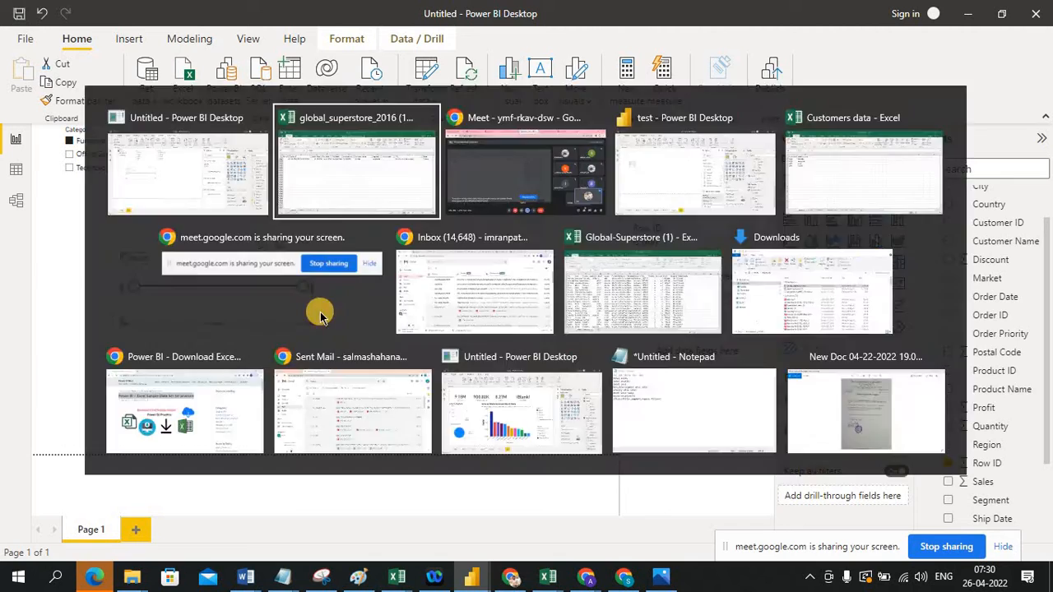
pyautogui.click(73, 177)
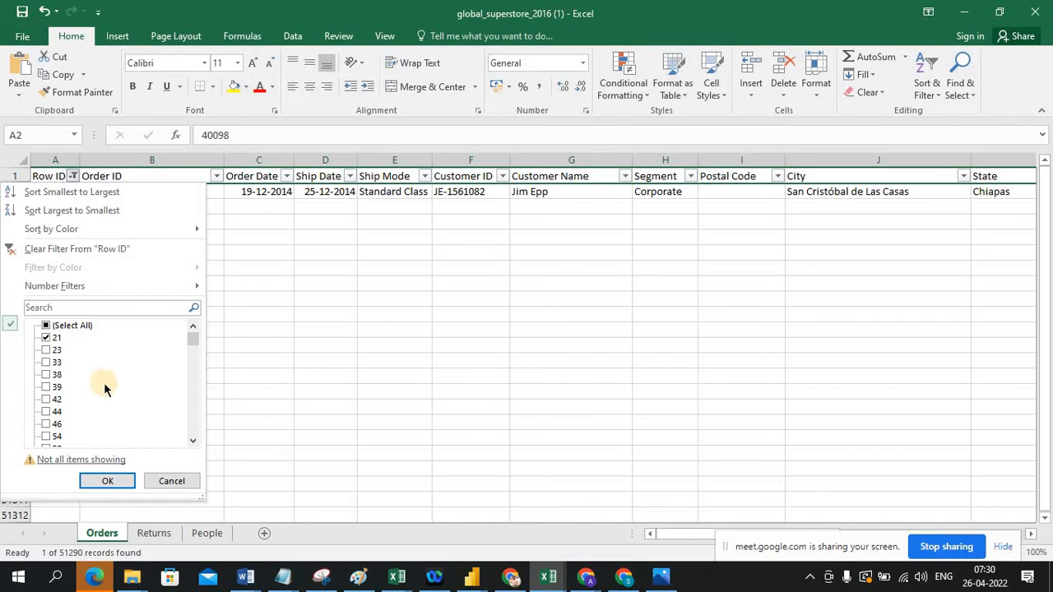
pyautogui.press('Escape')
pyautogui.hotkey('alt', 'Tab')
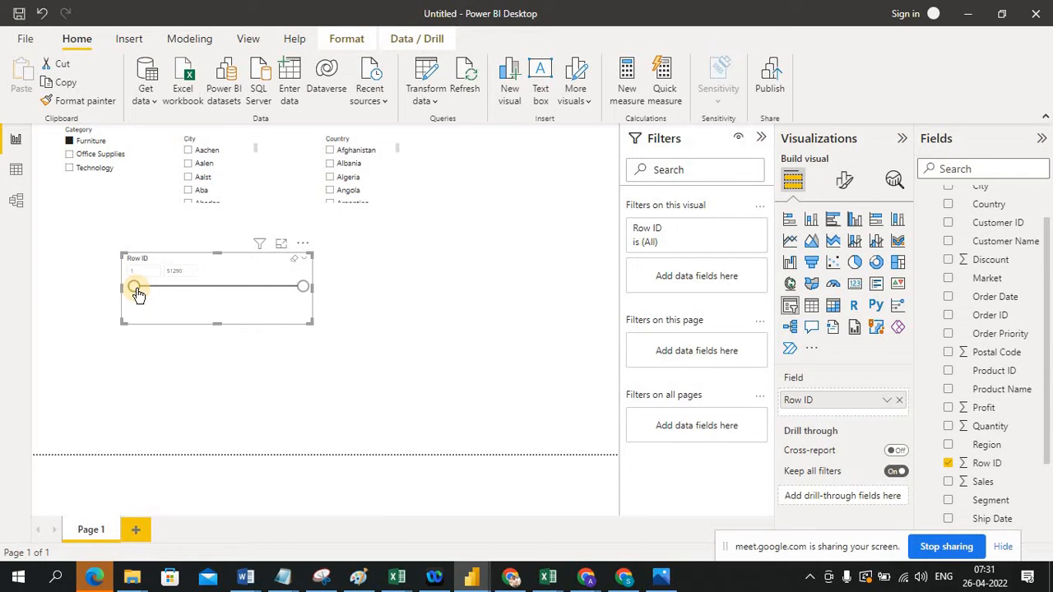
# Try different lower bounds on the Row ID range slider, ending at 12038.
pyautogui.moveTo(137, 289); pyautogui.dragTo(162, 293)
pyautogui.moveTo(162, 298); pyautogui.dragTo(259, 298)
pyautogui.moveTo(159, 295); pyautogui.dragTo(143, 298)
pyautogui.moveTo(181, 293); pyautogui.dragTo(136, 306)
pyautogui.moveTo(137, 287)
pyautogui.mouseDown()
pyautogui.moveTo(169, 287)
pyautogui.moveTo(131, 280)
pyautogui.mouseUp()
pyautogui.click(176, 269)
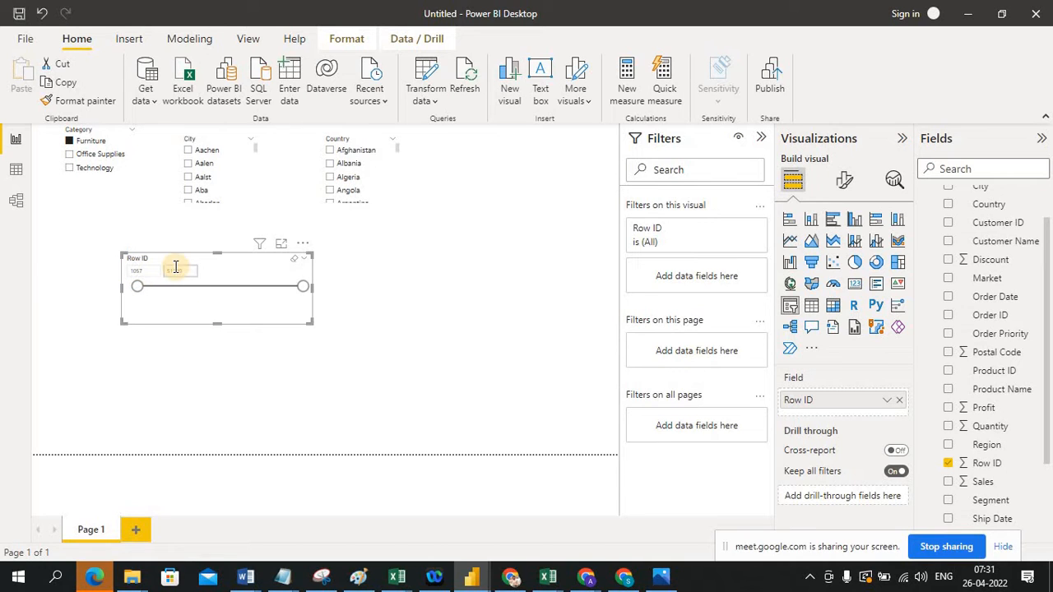
pyautogui.click(138, 288)
pyautogui.moveTo(138, 291); pyautogui.dragTo(175, 287)
# Duplicate the Row ID slicer and place the copy beside the original, below the Country slicer.
pyautogui.hotkey('ctrl', 'c')
pyautogui.hotkey('ctrl', 'v')
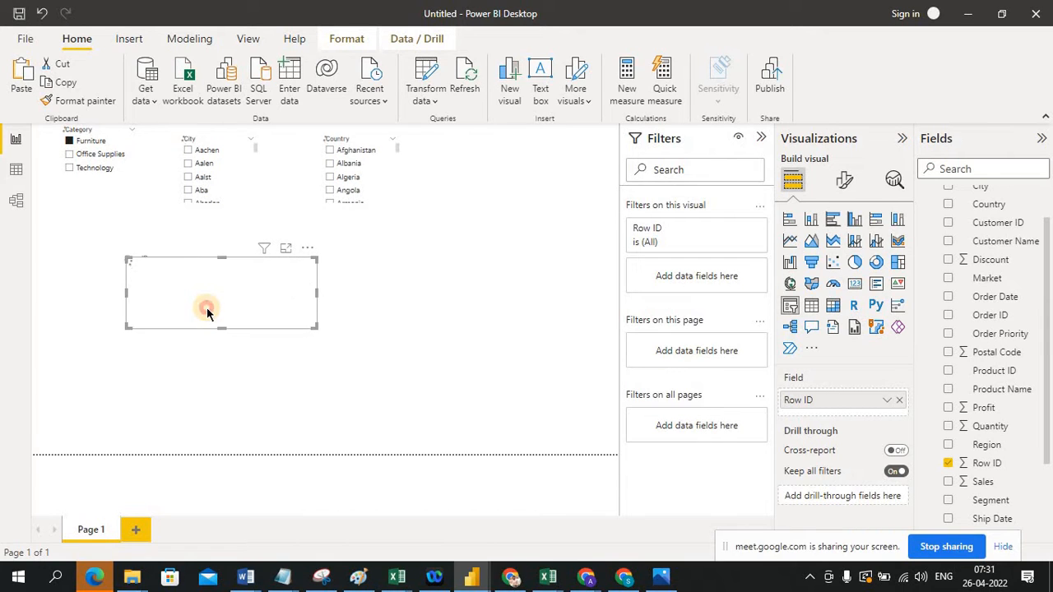
pyautogui.moveTo(206, 307); pyautogui.dragTo(463, 302)
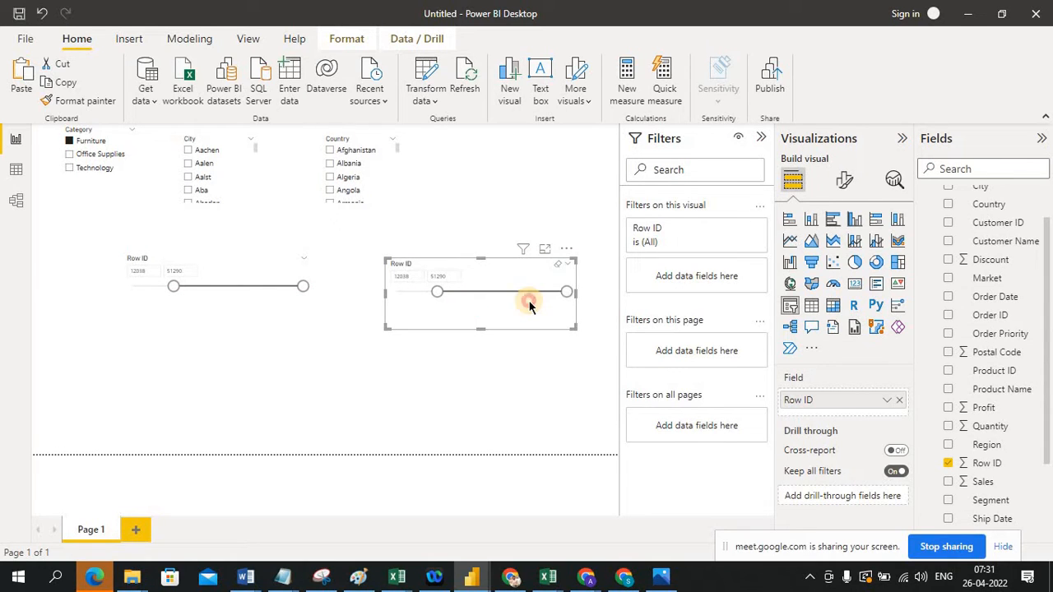
# Change the copied Row ID slicer to the List style and extend it down to near the page's lower edge.
pyautogui.click(569, 268)
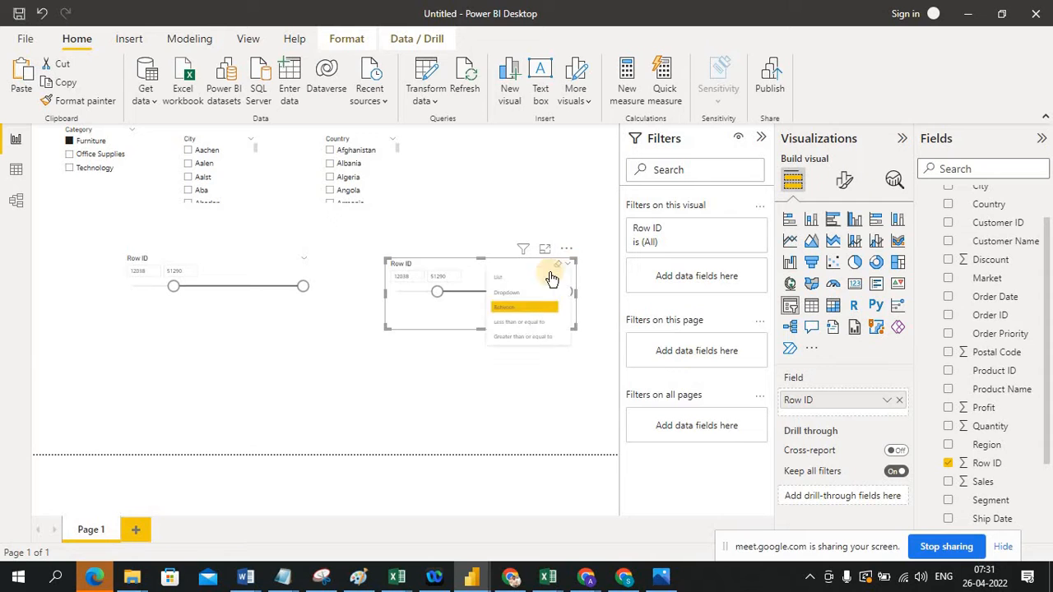
pyautogui.click(505, 283)
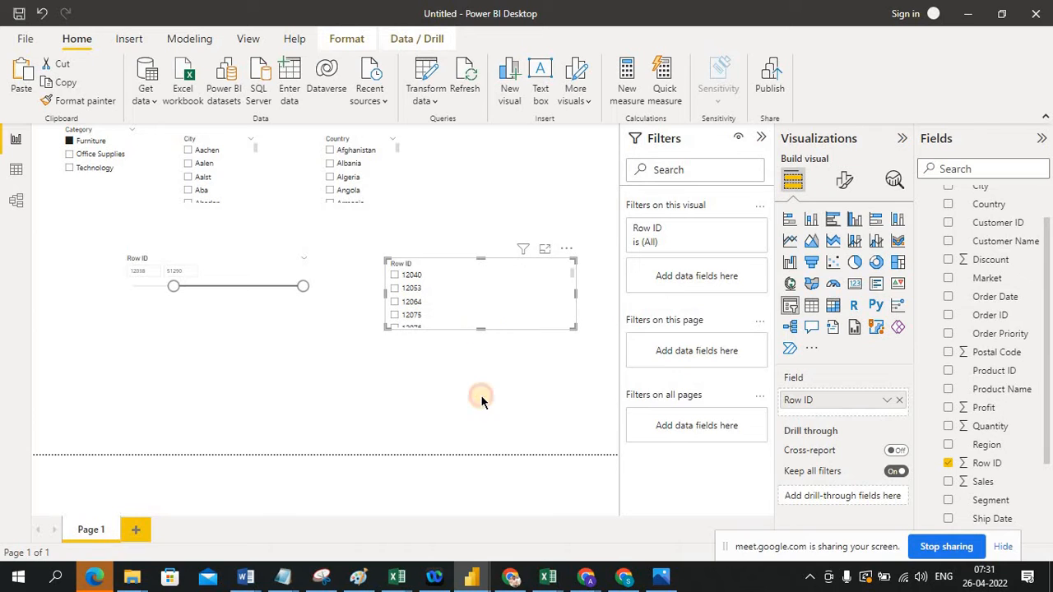
pyautogui.moveTo(481, 401); pyautogui.dragTo(486, 437)
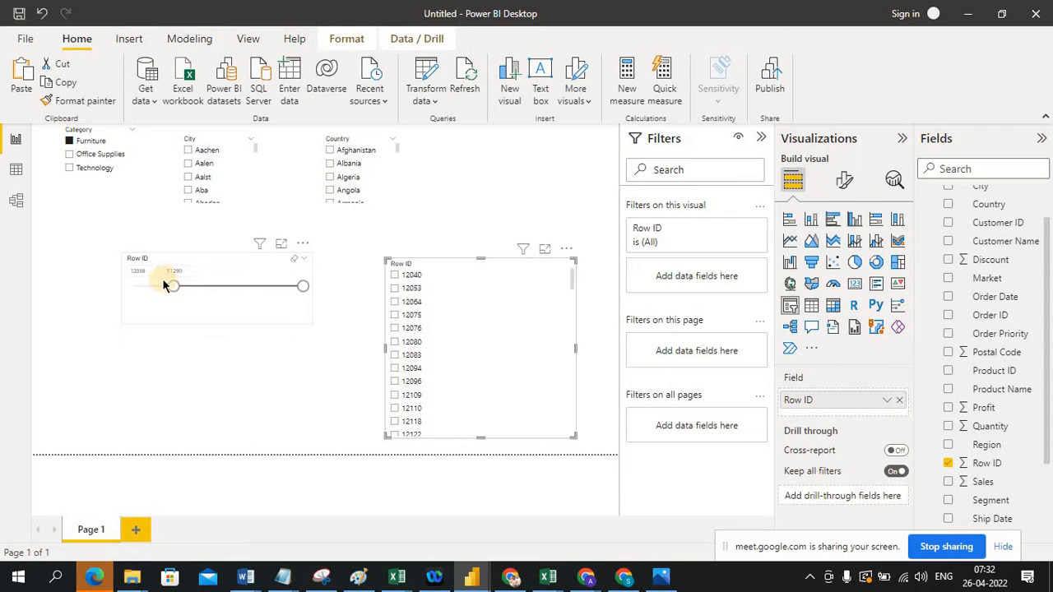
# Reset the Row ID range slider's lower bound to 1 and widen the Row ID list slicer.
pyautogui.moveTo(172, 286); pyautogui.dragTo(135, 268)
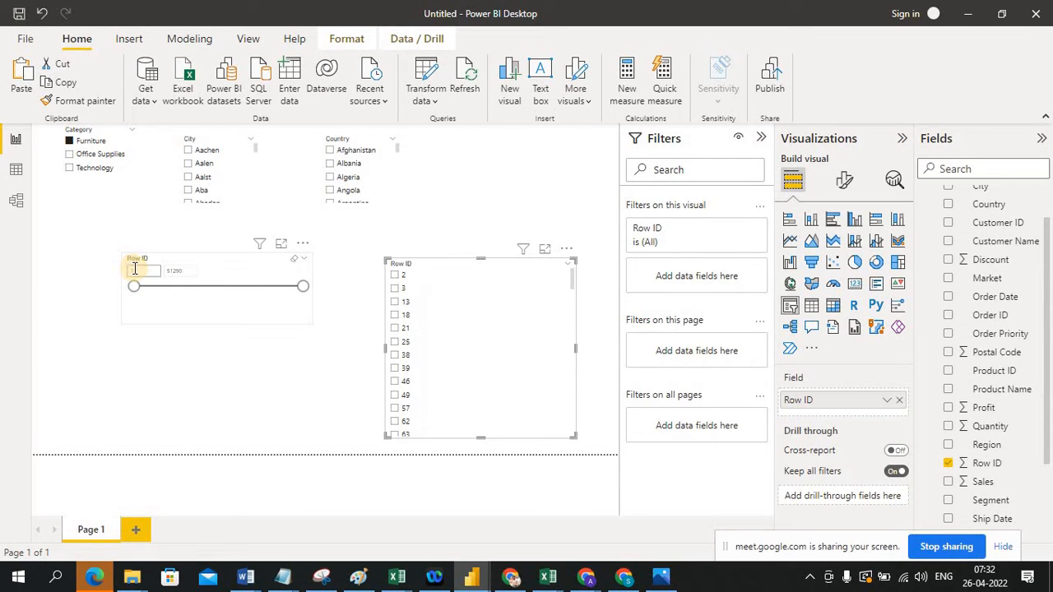
pyautogui.click(179, 270)
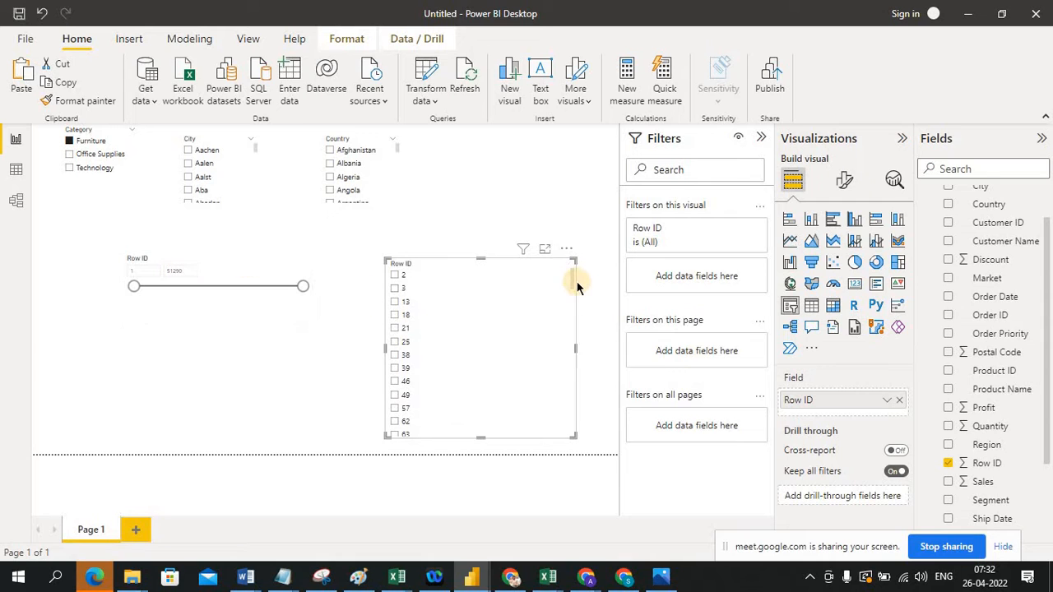
pyautogui.moveTo(573, 281); pyautogui.dragTo(590, 485)
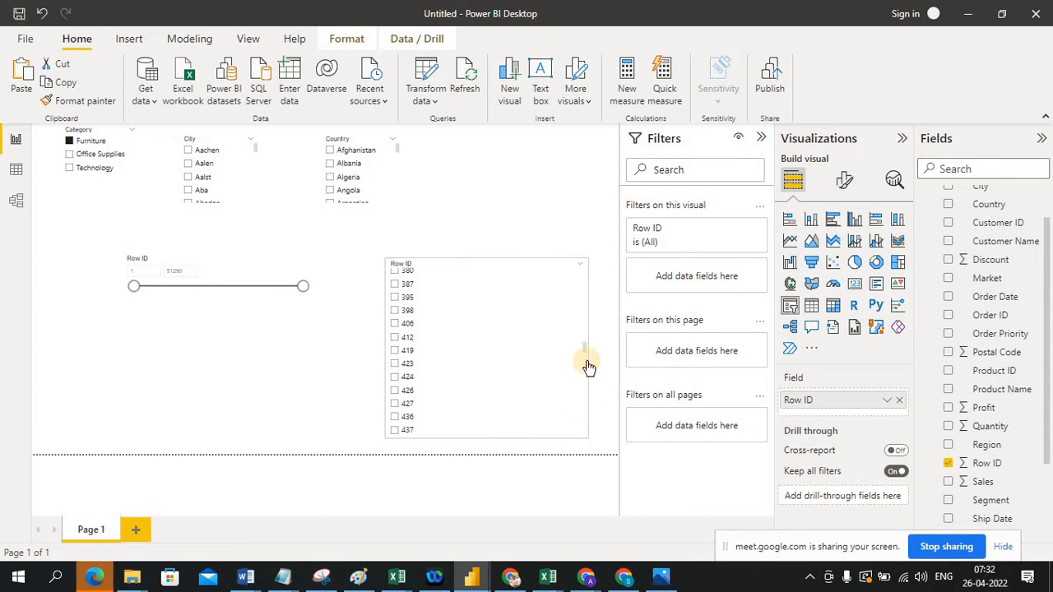
pyautogui.moveTo(577, 359); pyautogui.dragTo(612, 428)
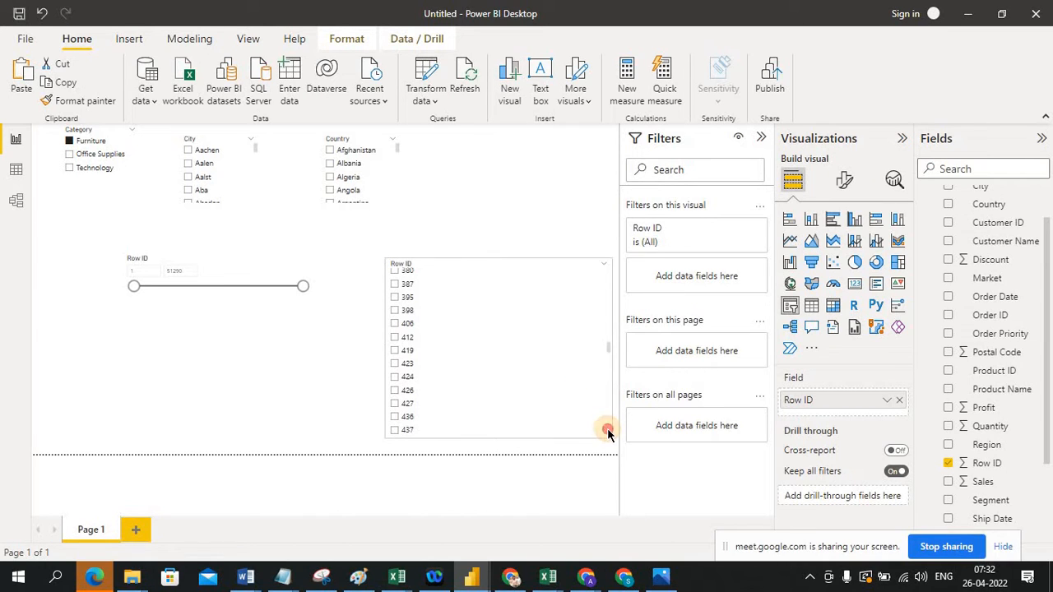
# Try selecting Row ID 387 in the list slicer, clear that selection, and narrow the slicer slightly.
pyautogui.rightClick(484, 294)
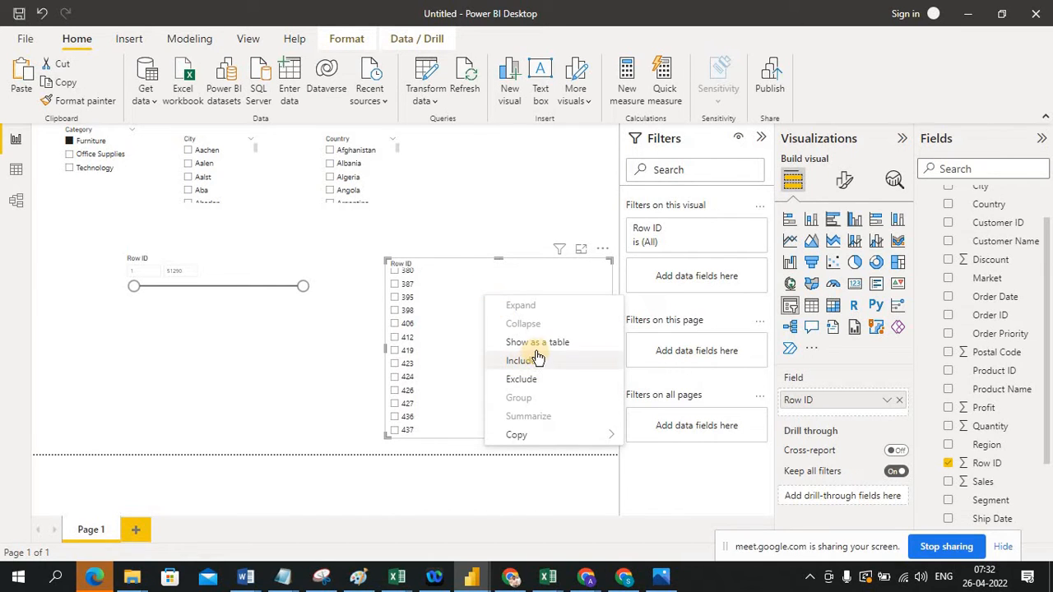
pyautogui.click(602, 249)
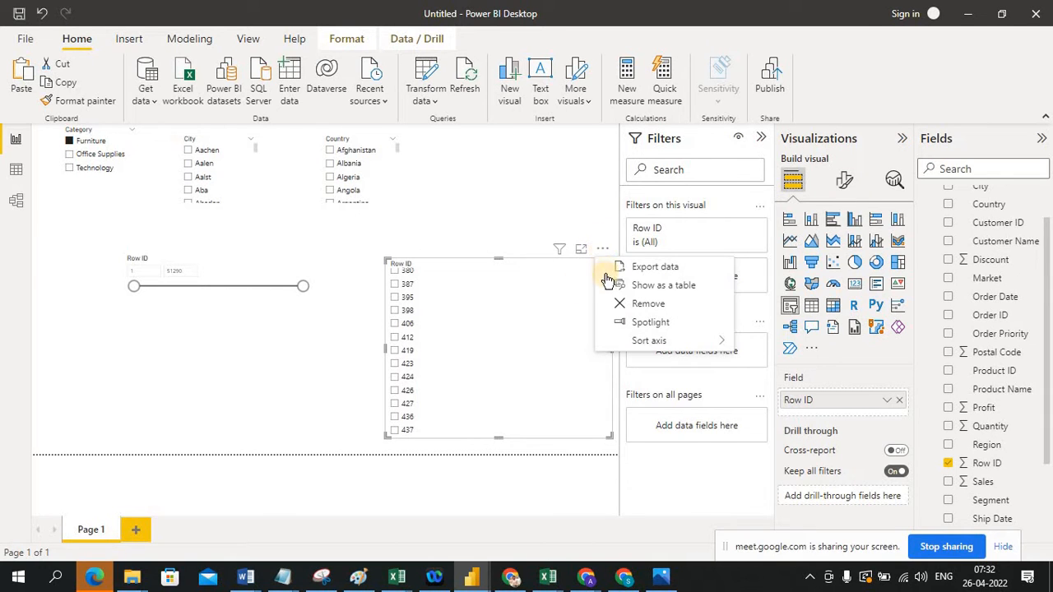
pyautogui.click(549, 291)
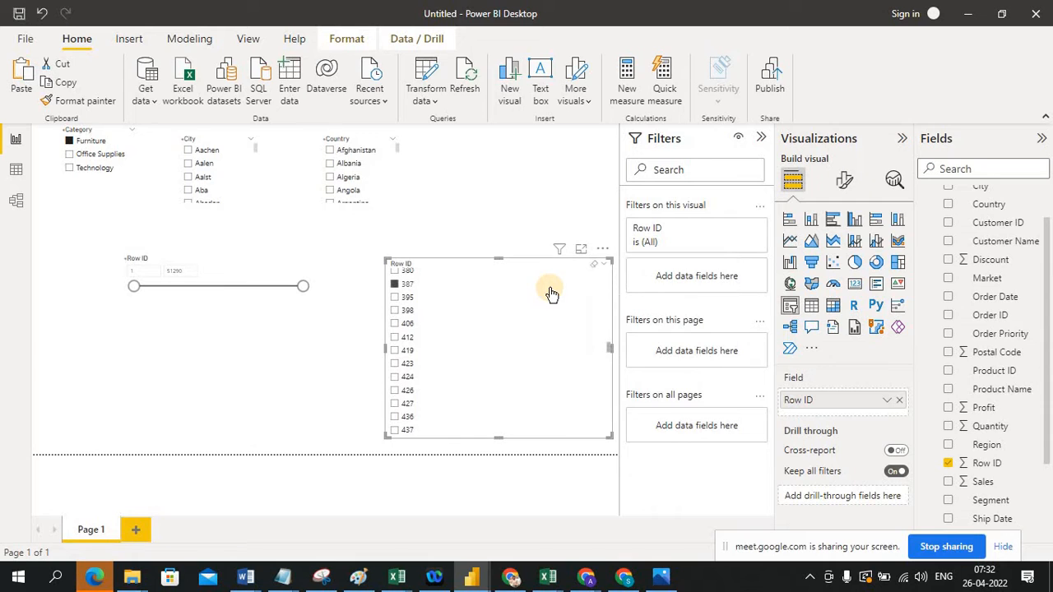
pyautogui.click(453, 285)
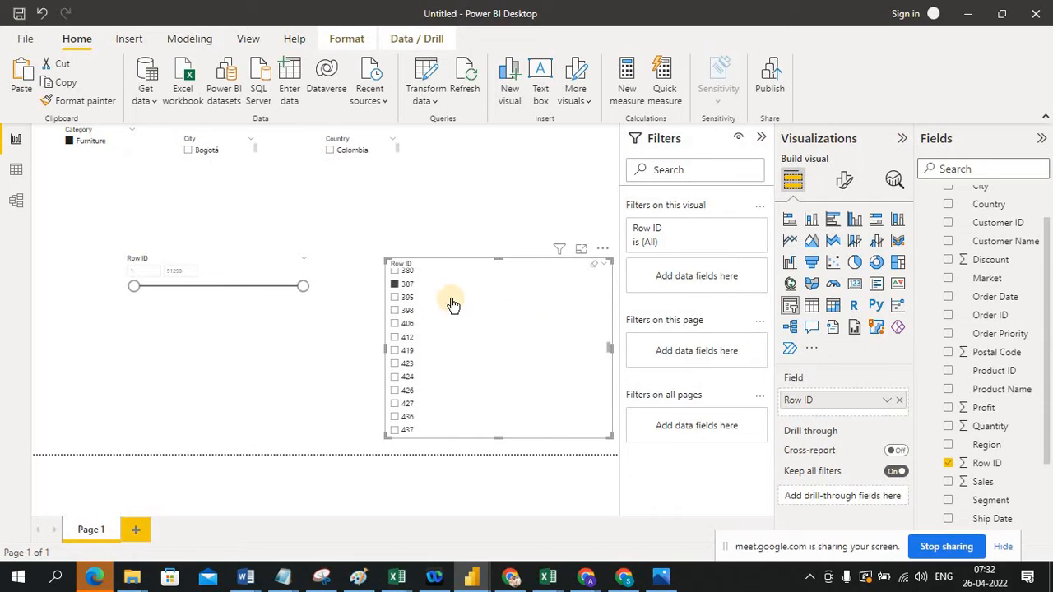
pyautogui.click(396, 288)
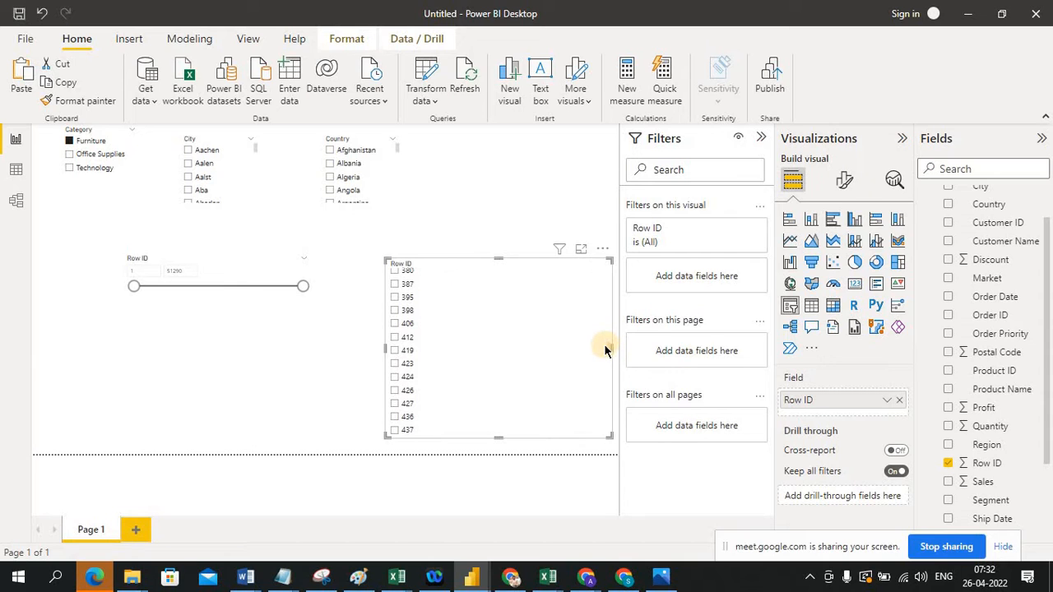
pyautogui.moveTo(607, 350); pyautogui.dragTo(589, 270)
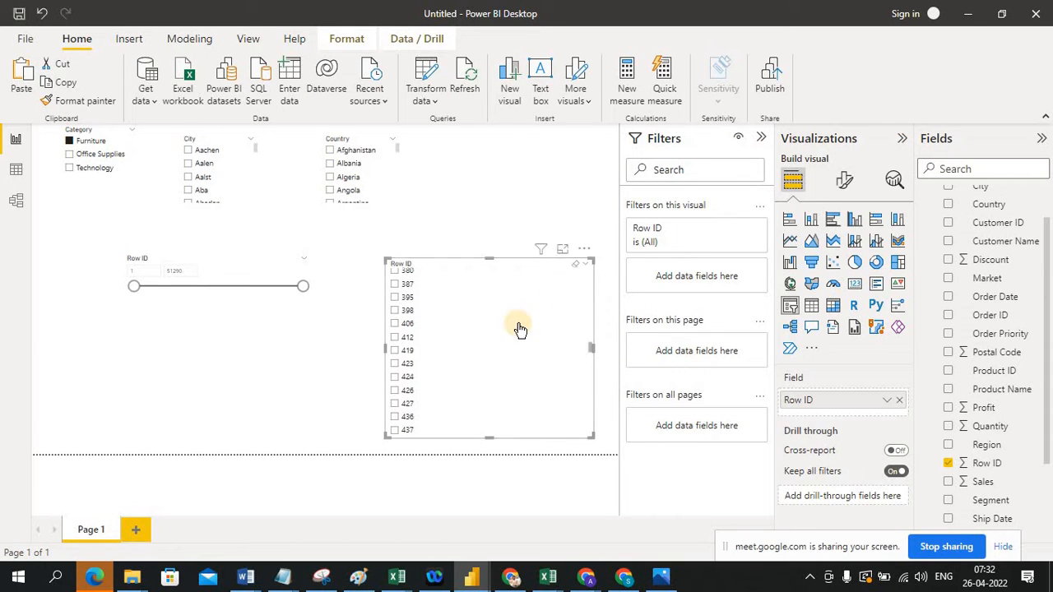
# Check the filtered Orders row in Excel, return to Power BI Desktop, and view the filters affecting the Row ID list slicer.
pyautogui.hotkey('alt', 'Tab')
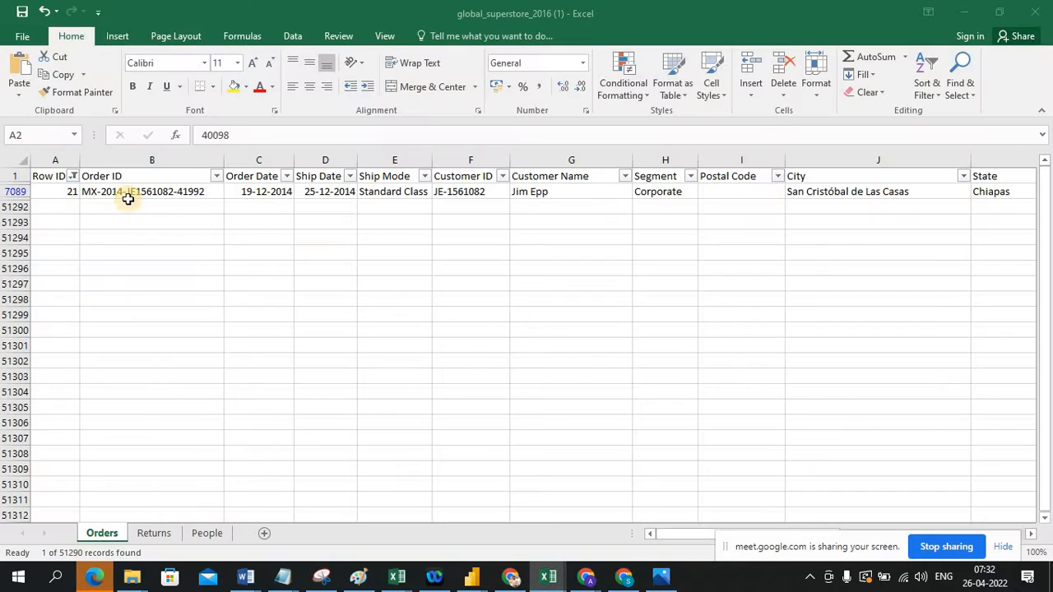
pyautogui.hotkey('alt', 'Tab')
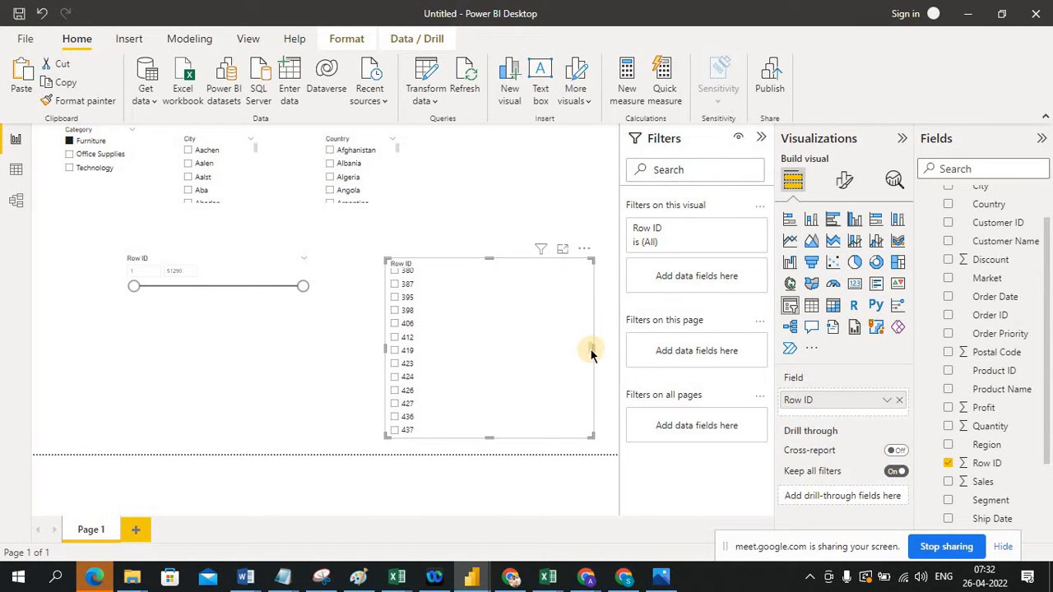
pyautogui.click(537, 250)
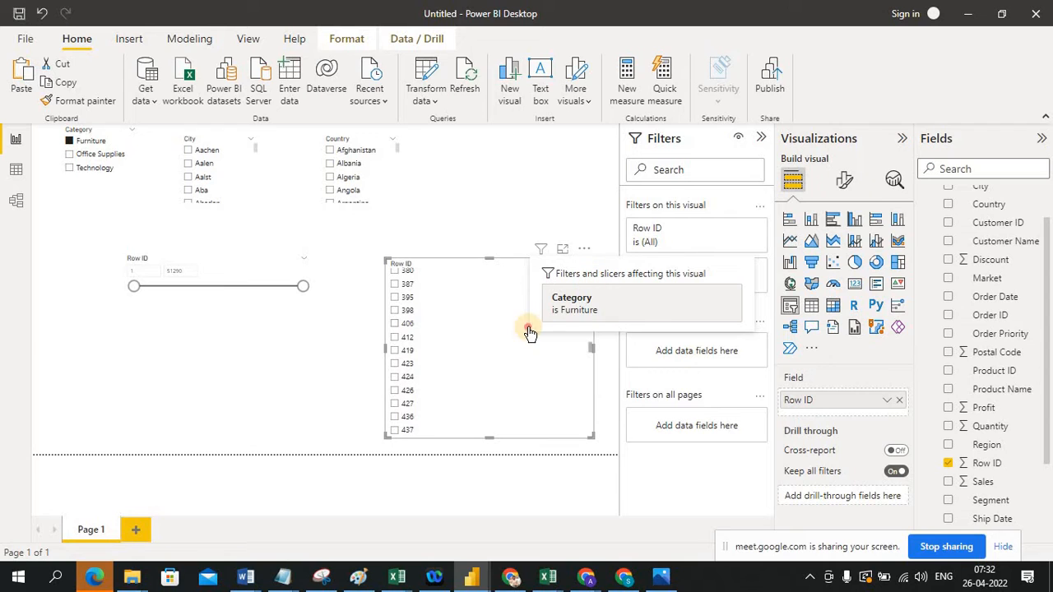
# Set the Row ID range slider's lower bound to 21 and select only Row ID 21 in the list slicer.
pyautogui.click(463, 324)
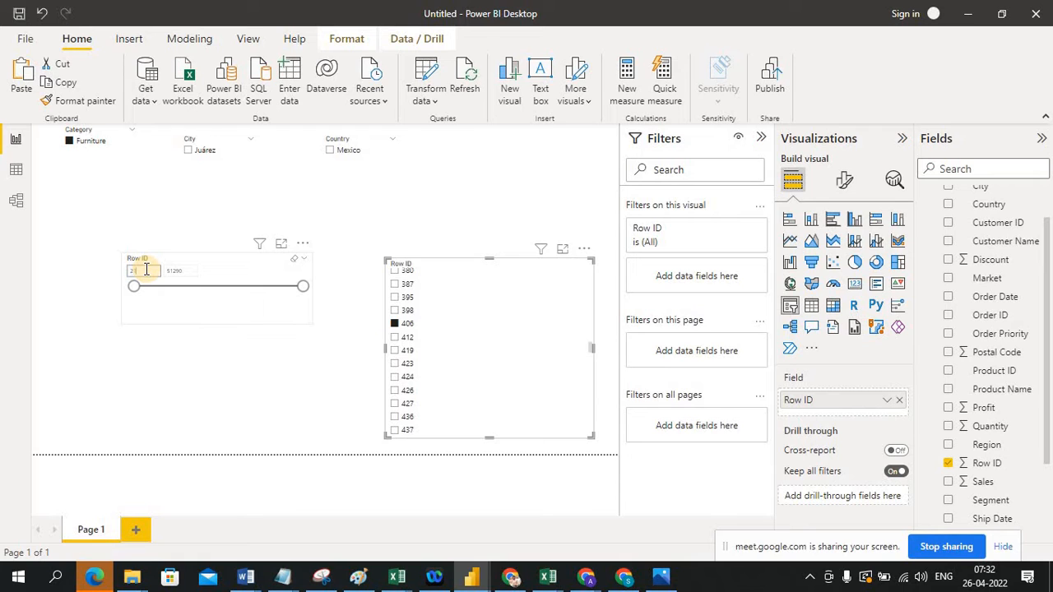
pyautogui.click(158, 303)
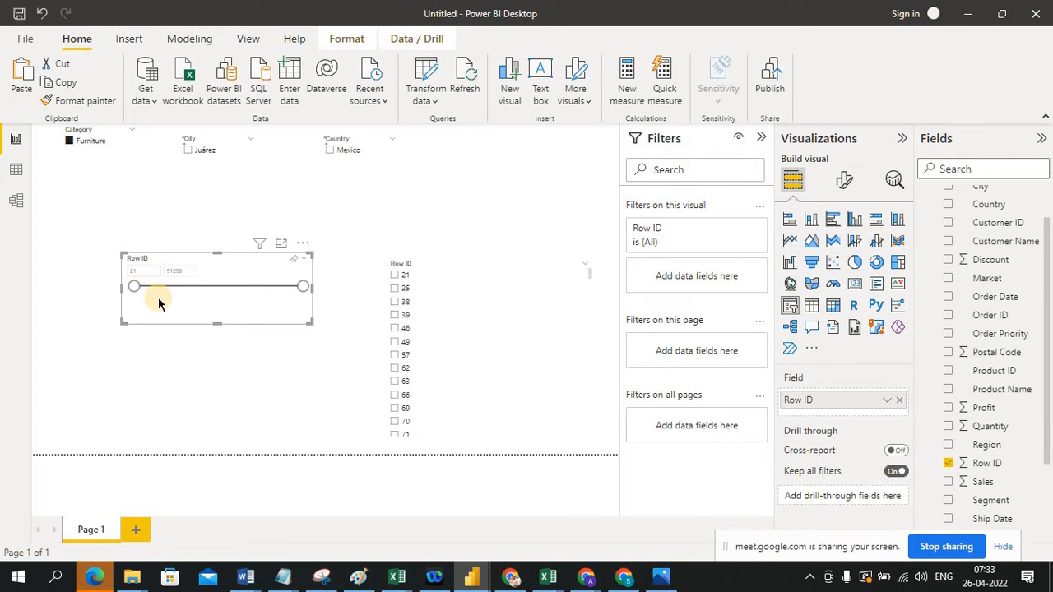
pyautogui.click(399, 279)
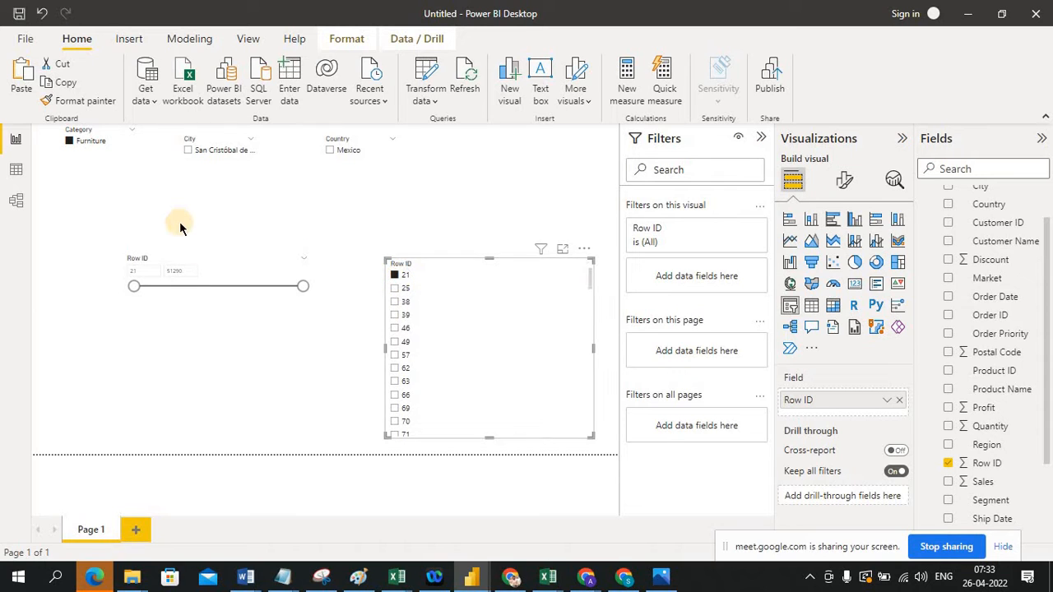
# Clear the Furniture selection in the Category slicer while switching between Power BI Desktop and Excel to compare the data.
pyautogui.hotkey('alt', 'Tab')
pyautogui.hotkey('alt', 'Tab')
pyautogui.click(71, 143)
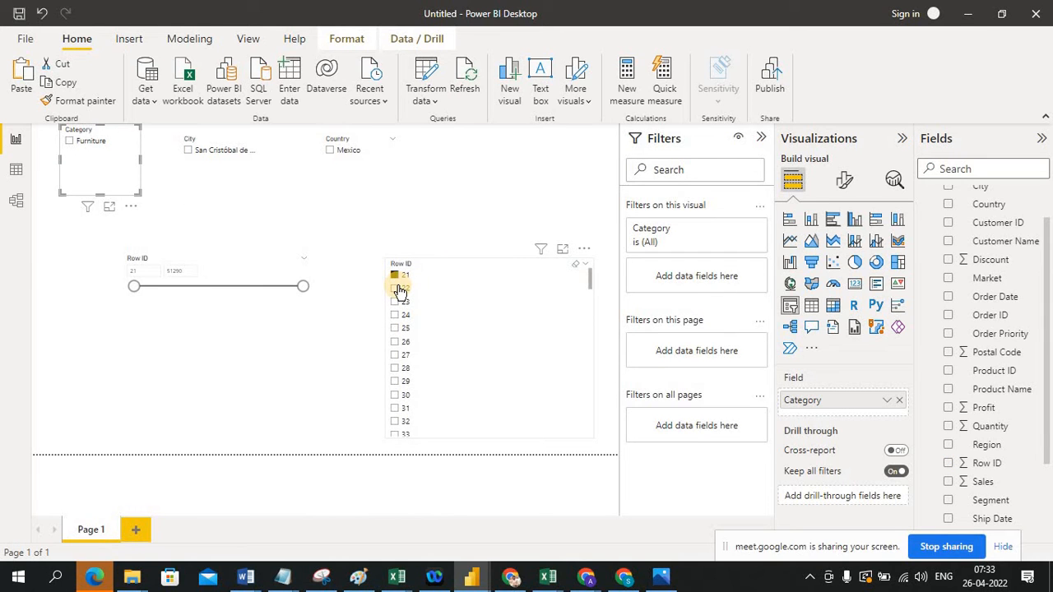
pyautogui.hotkey('alt', 'Tab')
pyautogui.hotkey('alt', 'Tab')
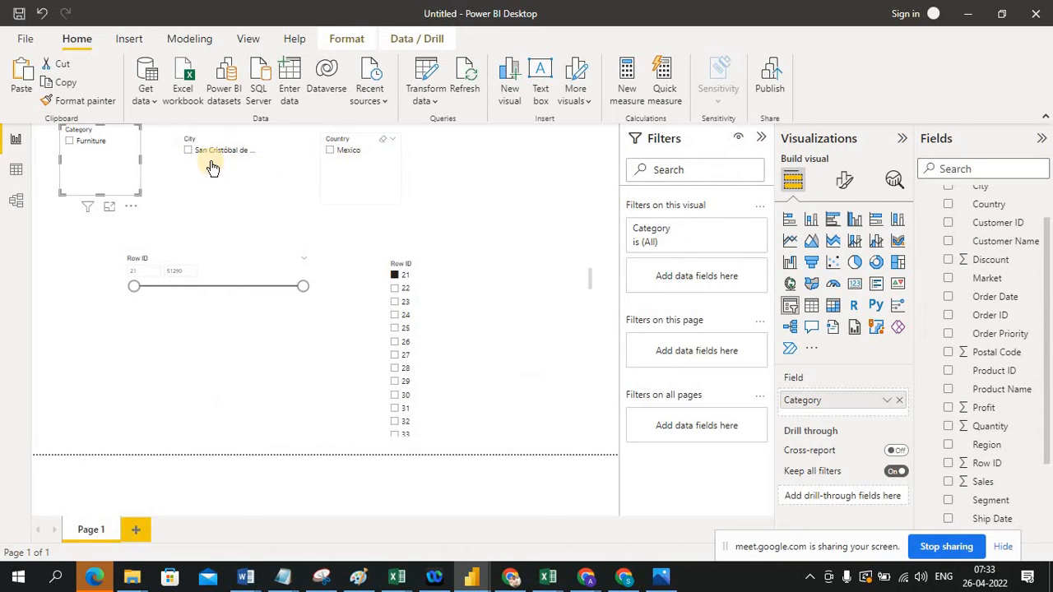
# Switch to Excel, check the City cell of the filtered Orders row, and return to Power BI Desktop.
pyautogui.hotkey('alt', 'Tab')
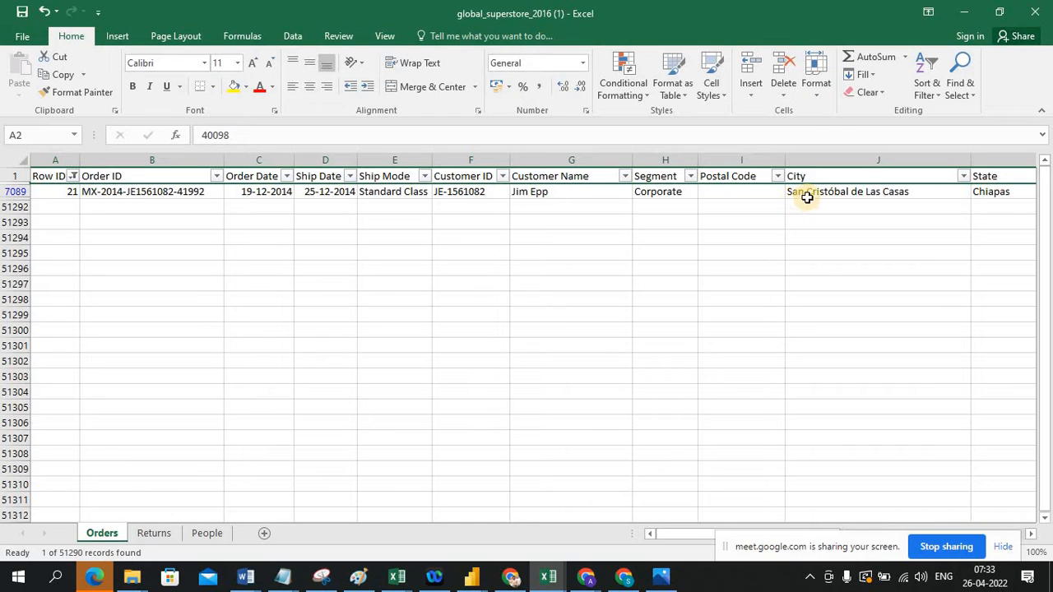
pyautogui.click(849, 201)
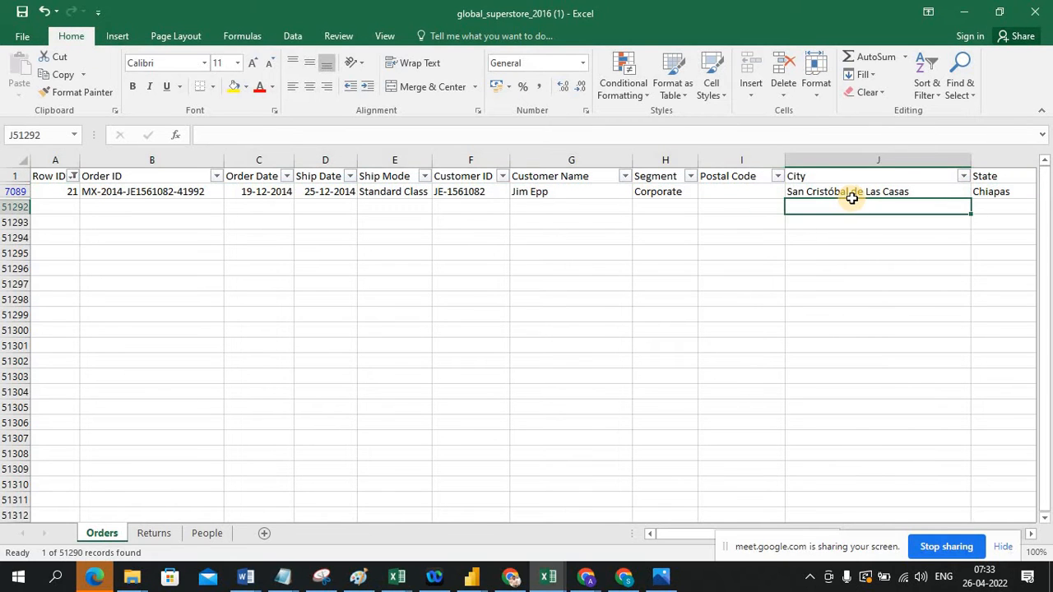
pyautogui.click(855, 194)
pyautogui.hotkey('alt', 'Tab')
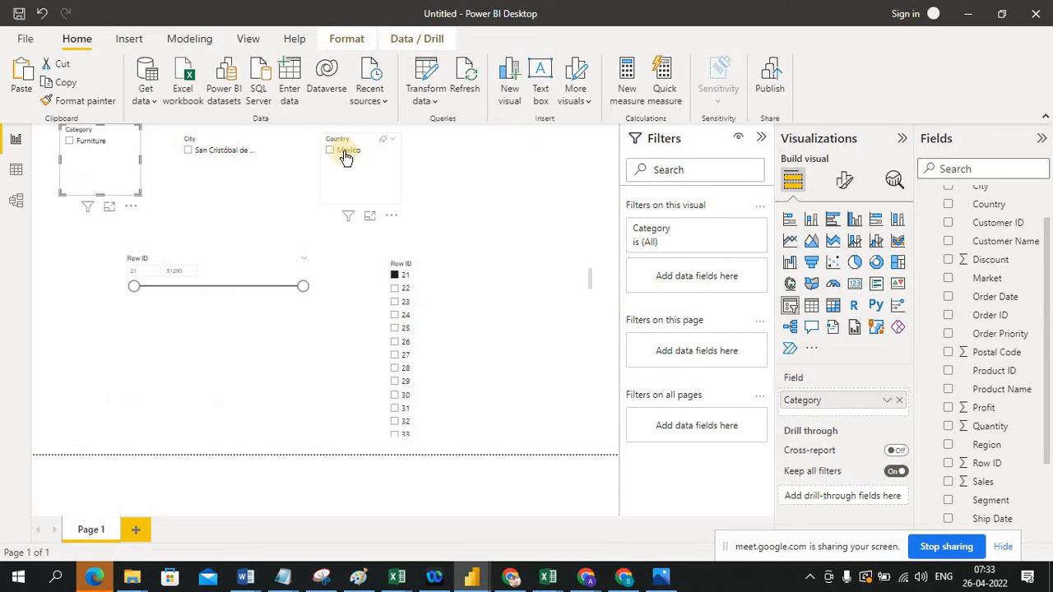
# Inspect the City and Country slicers, compare them with the filtered row's Country cell in Excel, and return to Power BI Desktop.
pyautogui.click(220, 166)
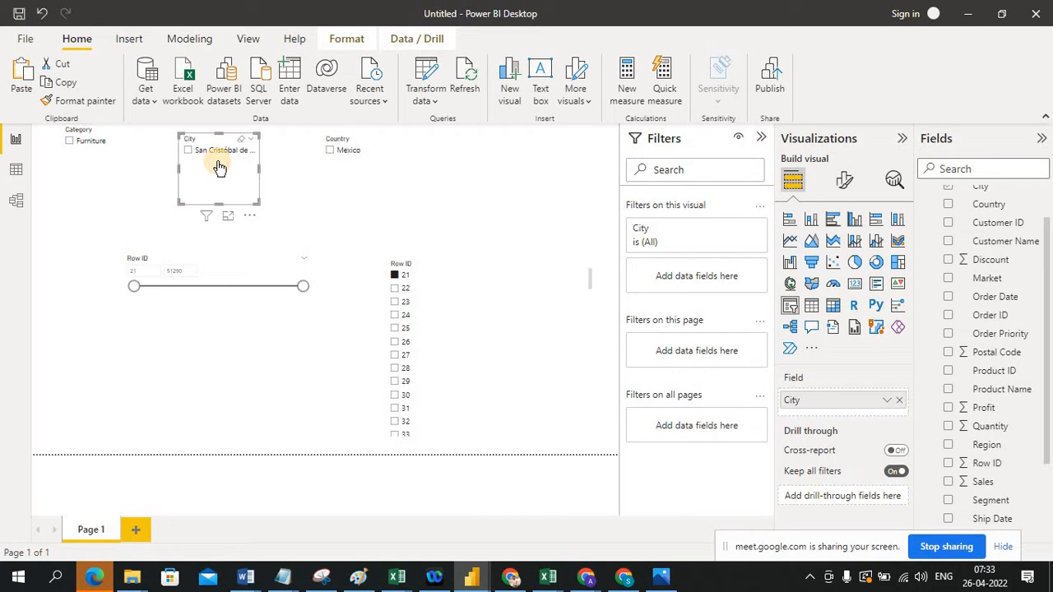
pyautogui.click(347, 178)
pyautogui.hotkey('alt', 'Tab')
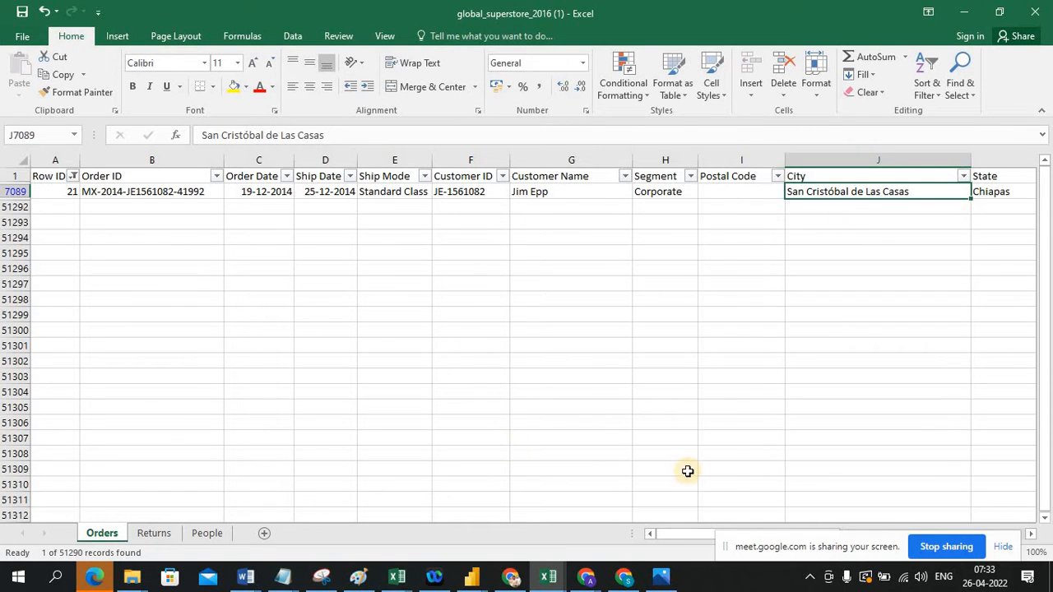
pyautogui.moveTo(685, 534); pyautogui.dragTo(802, 195)
pyautogui.click(802, 195)
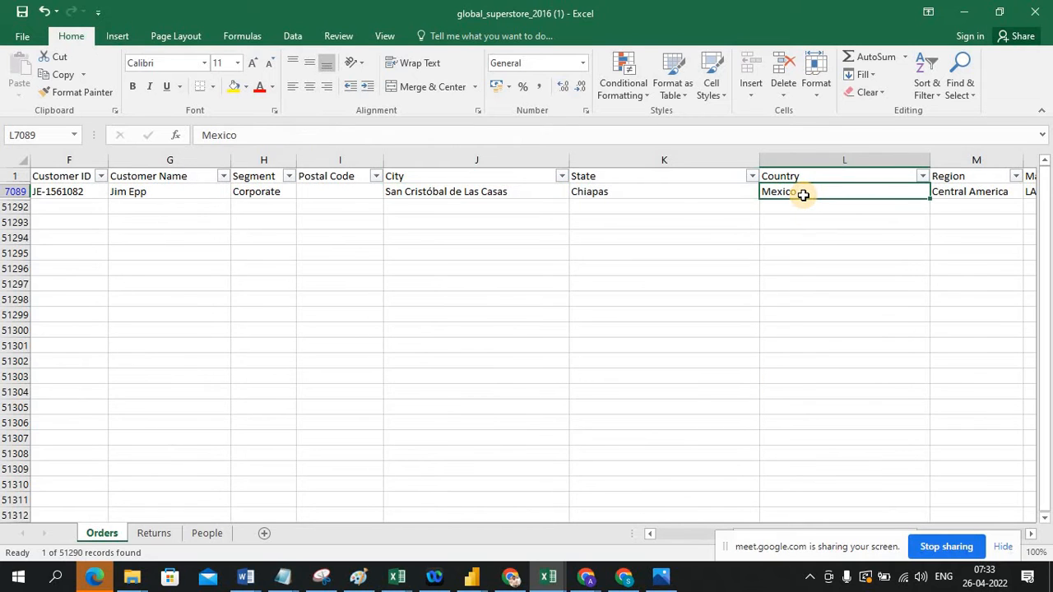
pyautogui.hotkey('alt', 'Tab')
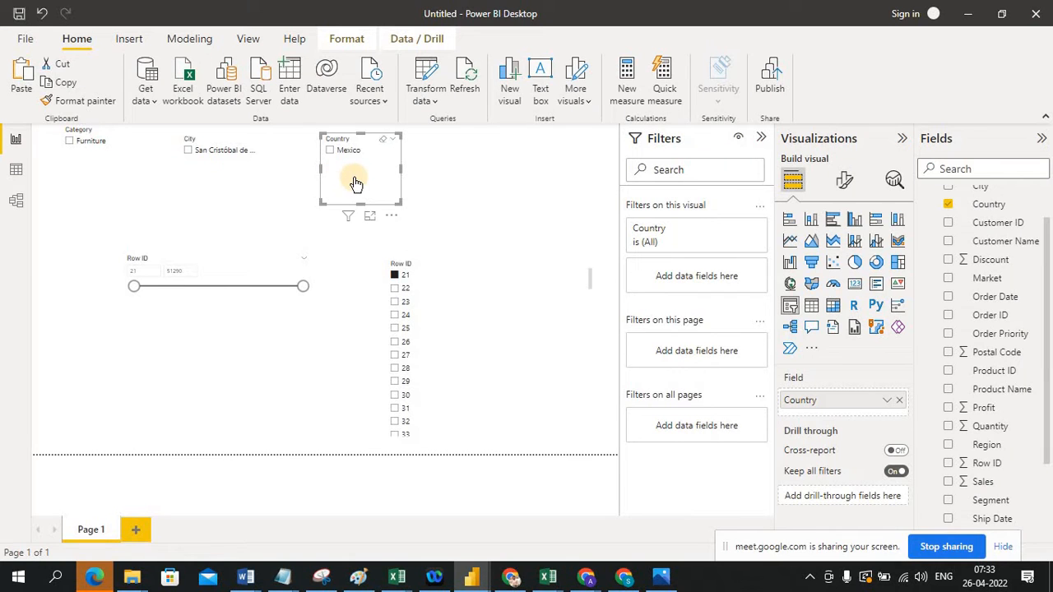
# Check the filtered row's Sub-Category and Category cells in Excel, return to Power BI Desktop, and view the filters affecting the Category slicer.
pyautogui.hotkey('alt', 'Tab')
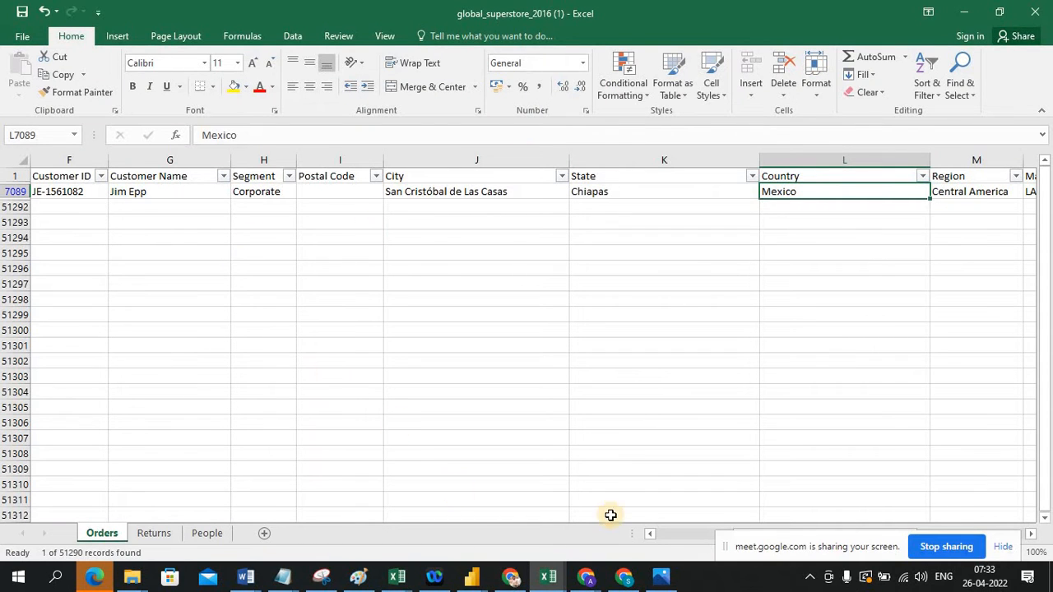
pyautogui.click(745, 549)
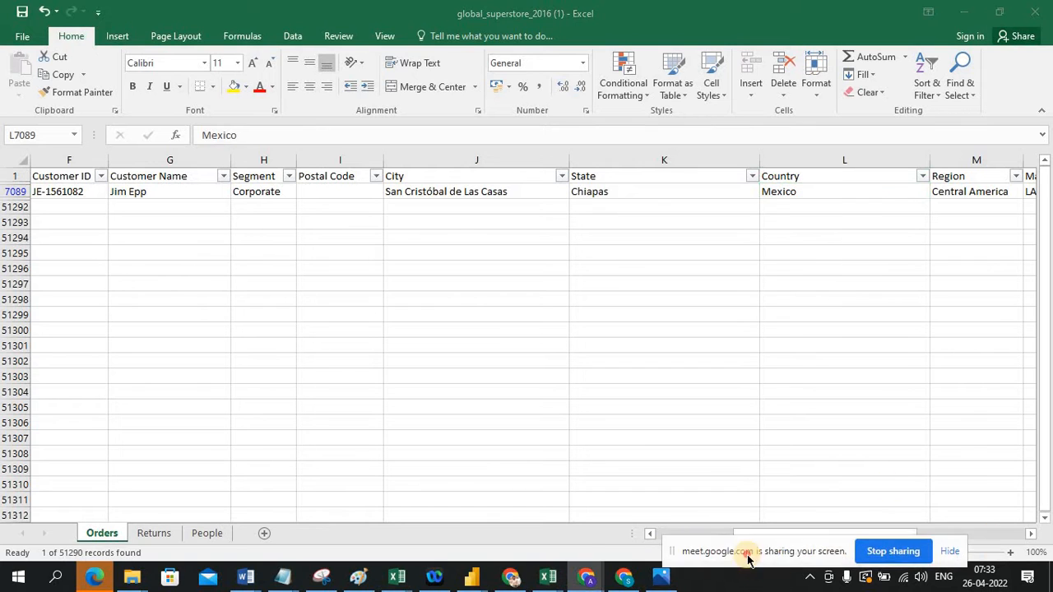
pyautogui.click(936, 535)
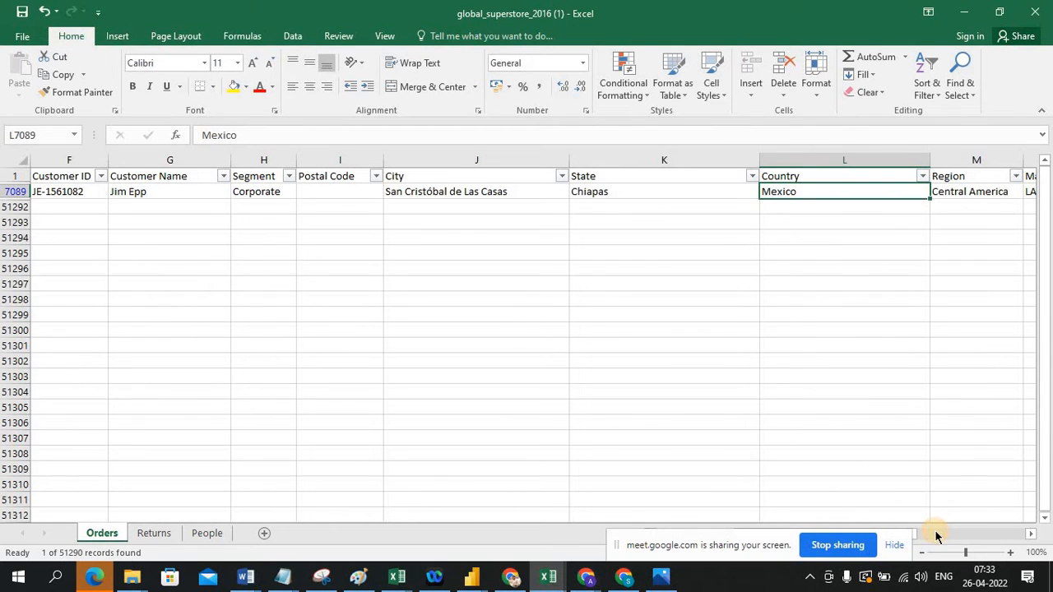
pyautogui.click(946, 534)
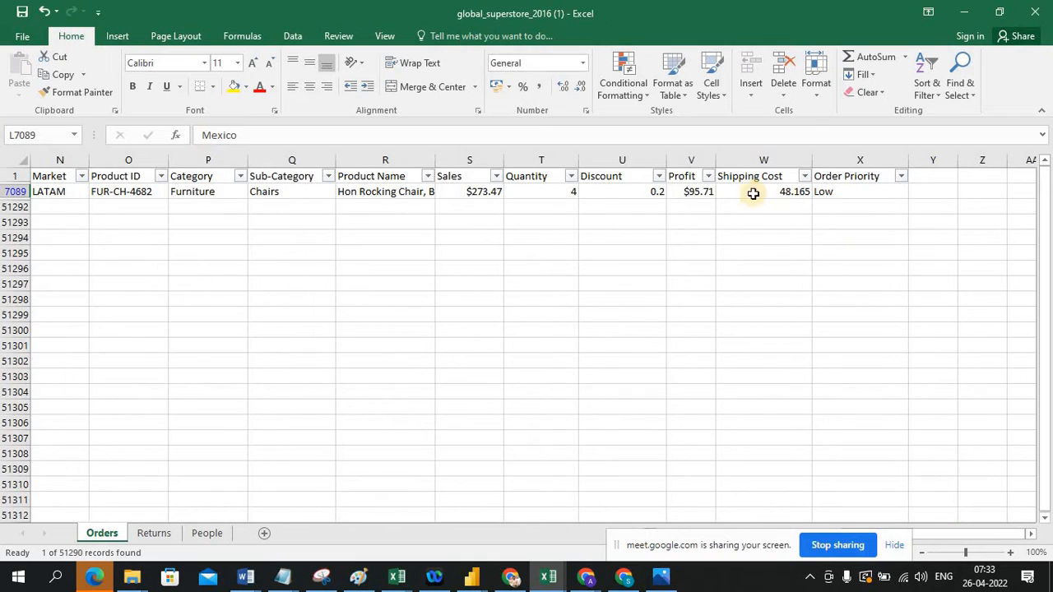
pyautogui.click(299, 190)
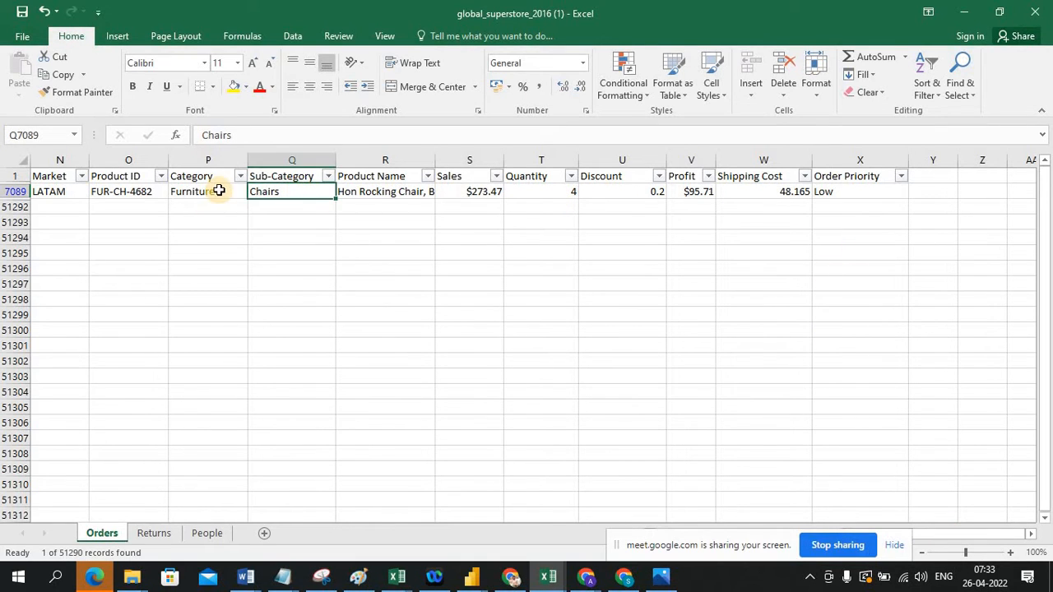
pyautogui.click(218, 190)
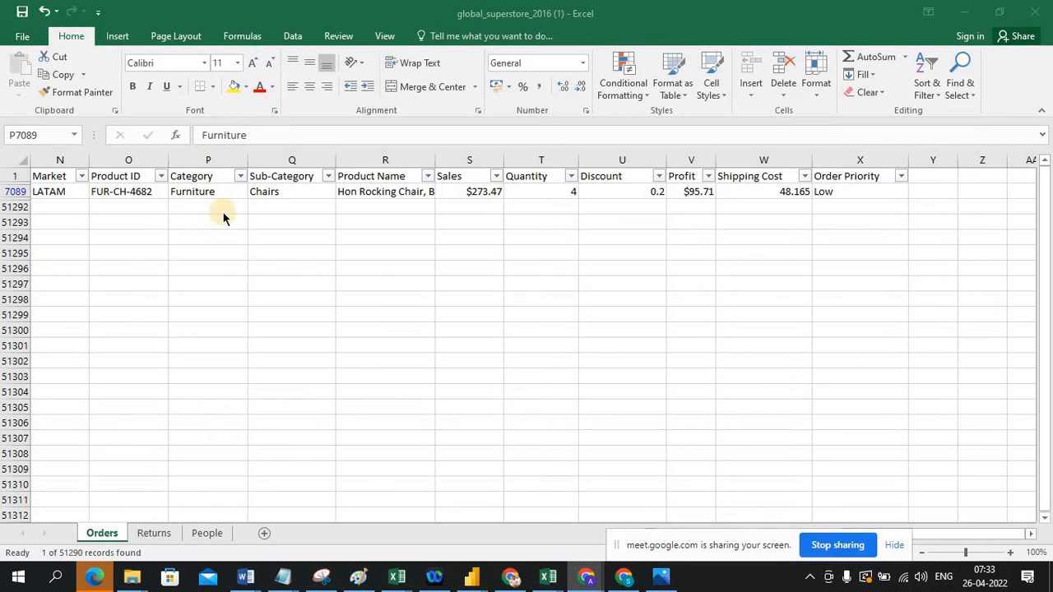
pyautogui.hotkey('alt', 'Tab')
pyautogui.hotkey('alt', 'Tab')
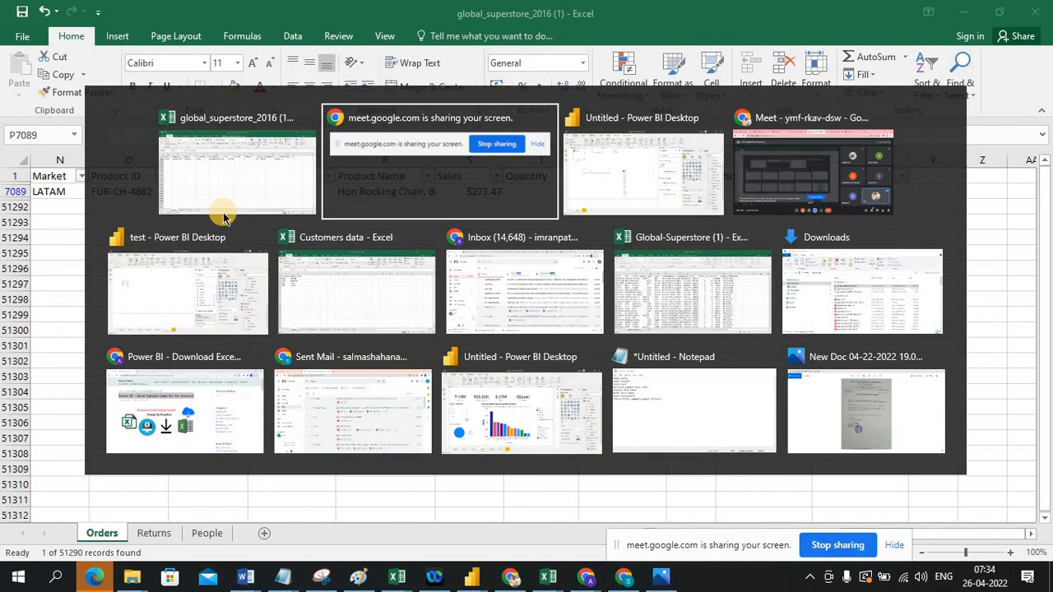
pyautogui.hotkey('alt', 'Tab')
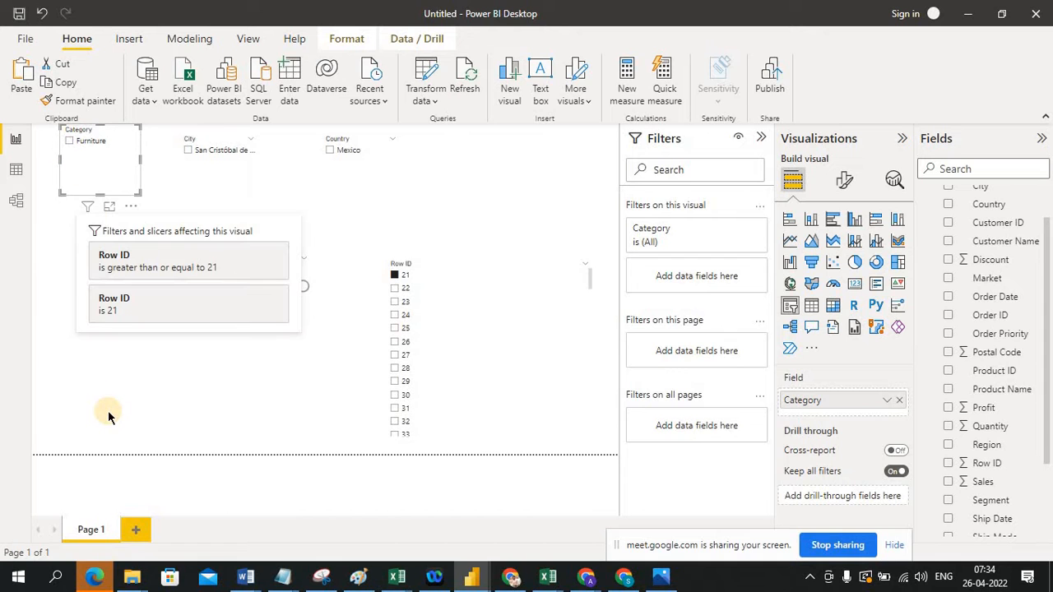
# Switch to Excel, check the Order ID of the filtered Orders row, and open the Returns sheet.
pyautogui.hotkey('alt', 'Tab')
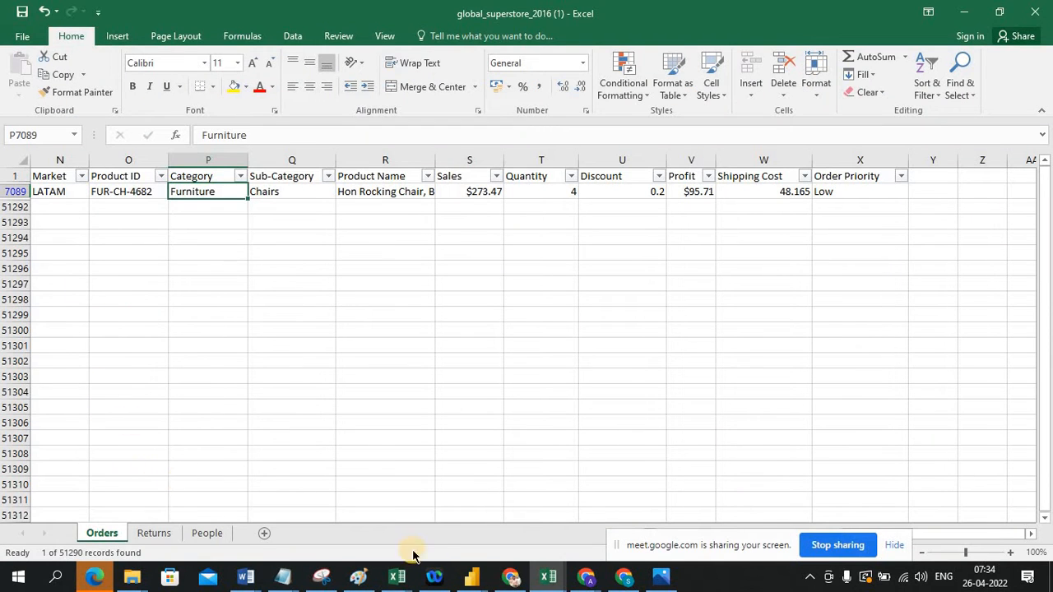
pyautogui.moveTo(959, 528); pyautogui.dragTo(559, 539)
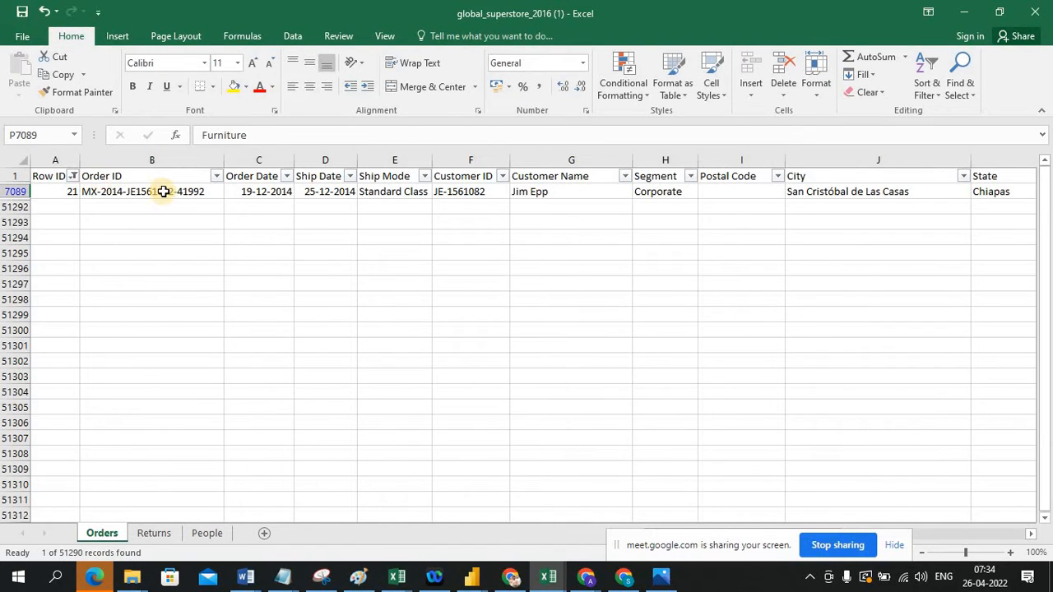
pyautogui.click(154, 533)
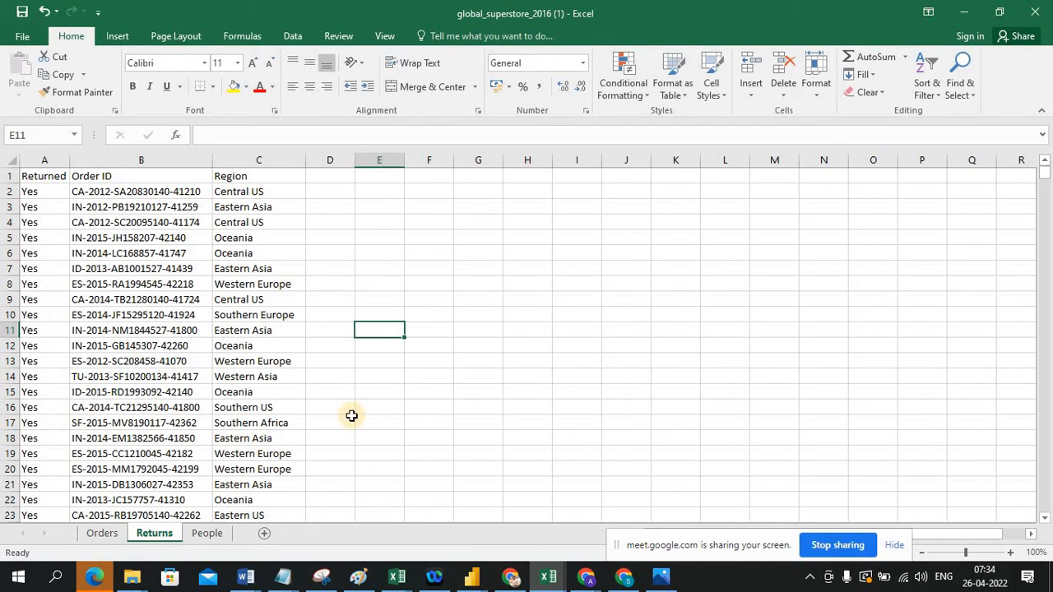
# Switch to Power BI Desktop, select only Row ID 27 in the list slicer, and return to the Returns sheet in Excel.
pyautogui.hotkey('alt', 'Tab')
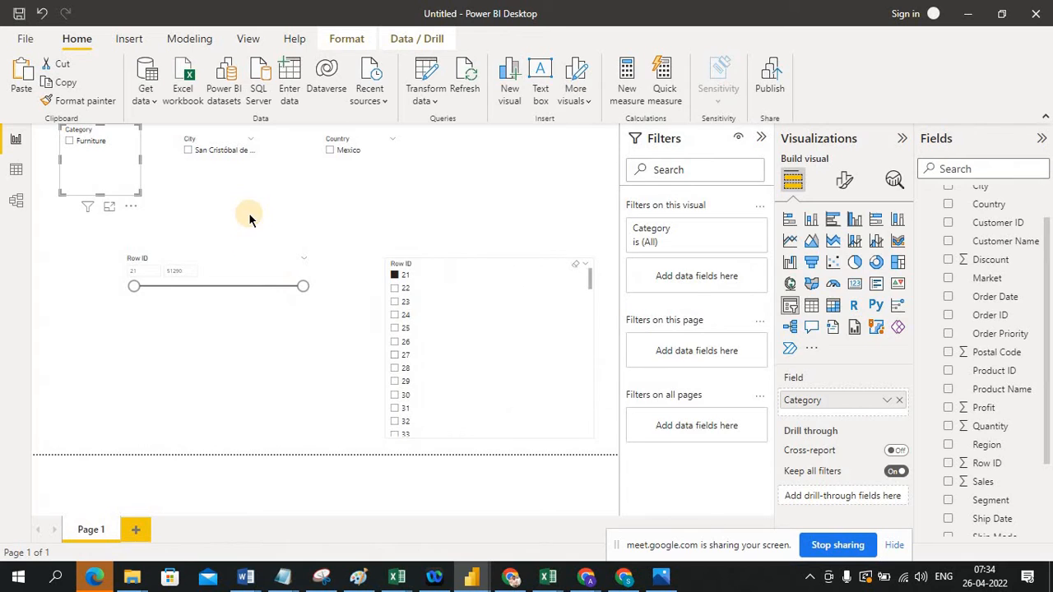
pyautogui.hotkey('alt', 'Tab')
pyautogui.hotkey('alt', 'Tab')
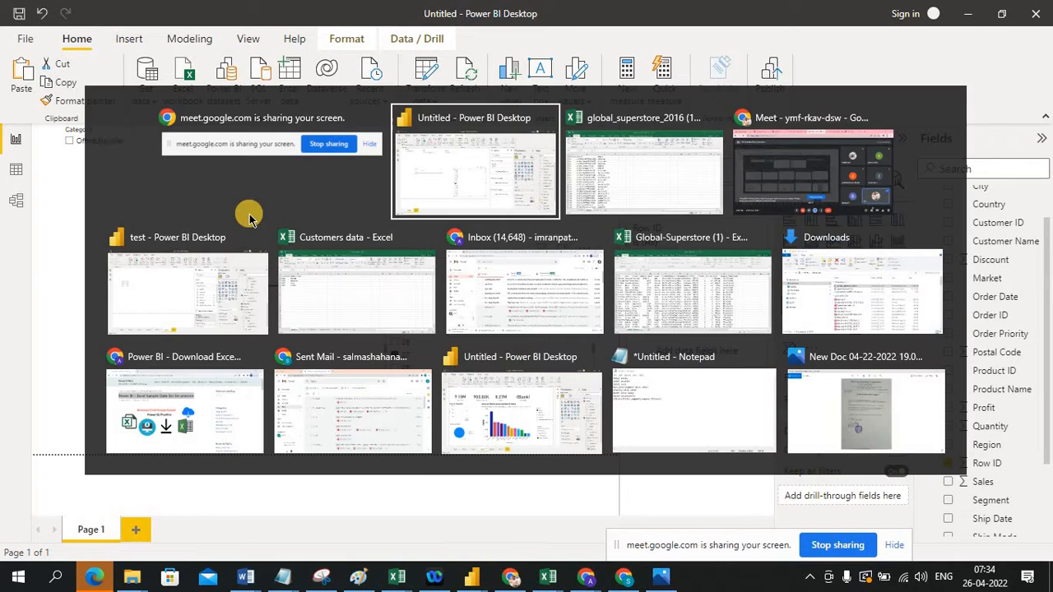
pyautogui.hotkey('alt', 'Tab')
pyautogui.hotkey('alt', 'Tab')
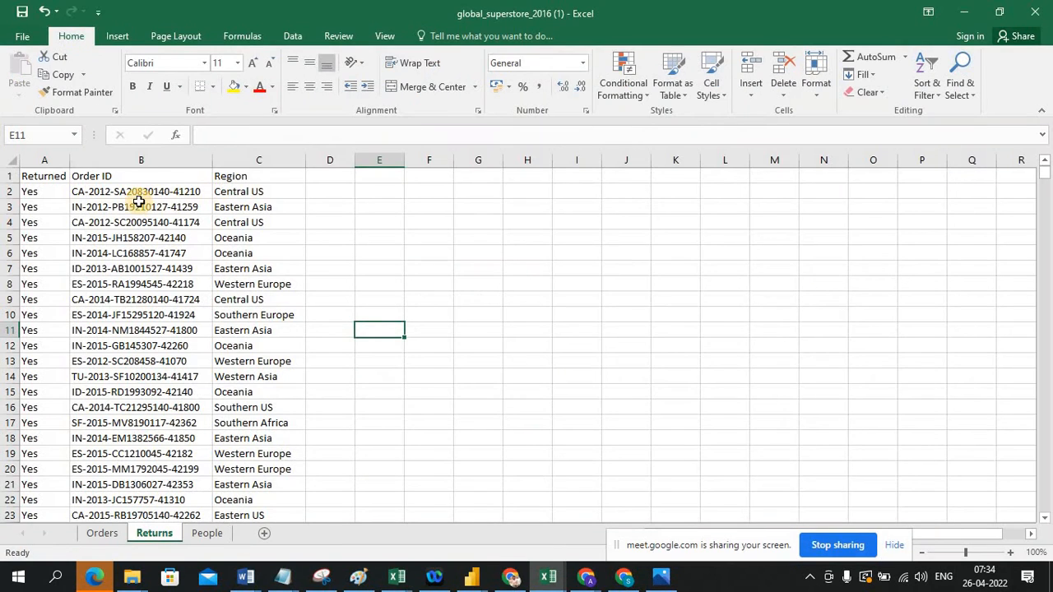
# Copy the first Order ID on the Returns sheet, switch to the Orders sheet, and copy the filtered row's Order ID instead.
pyautogui.click(111, 191)
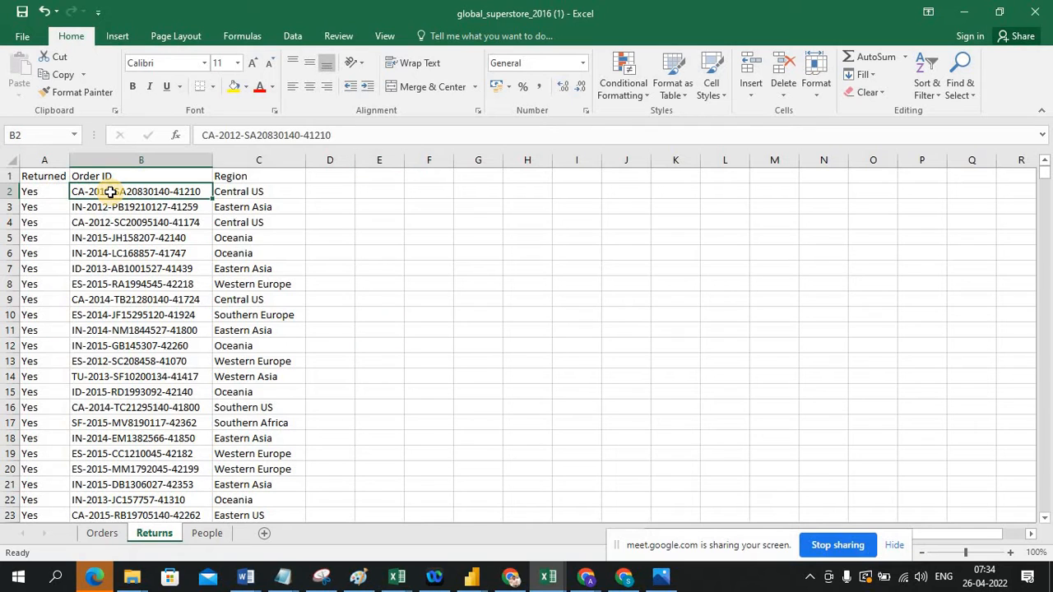
pyautogui.hotkey('ctrl', 'c')
pyautogui.click(102, 533)
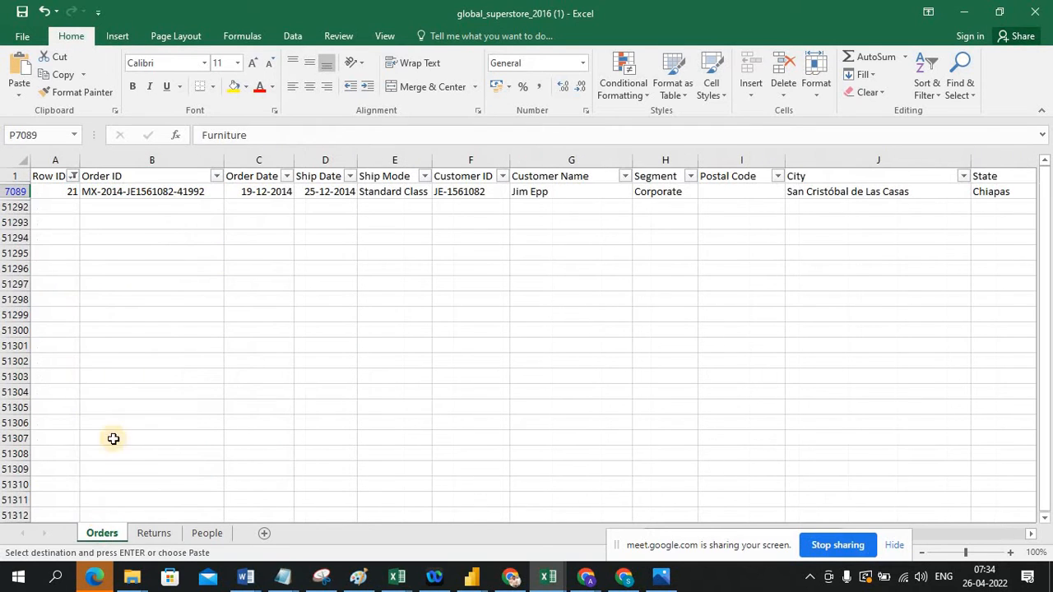
pyautogui.click(197, 265)
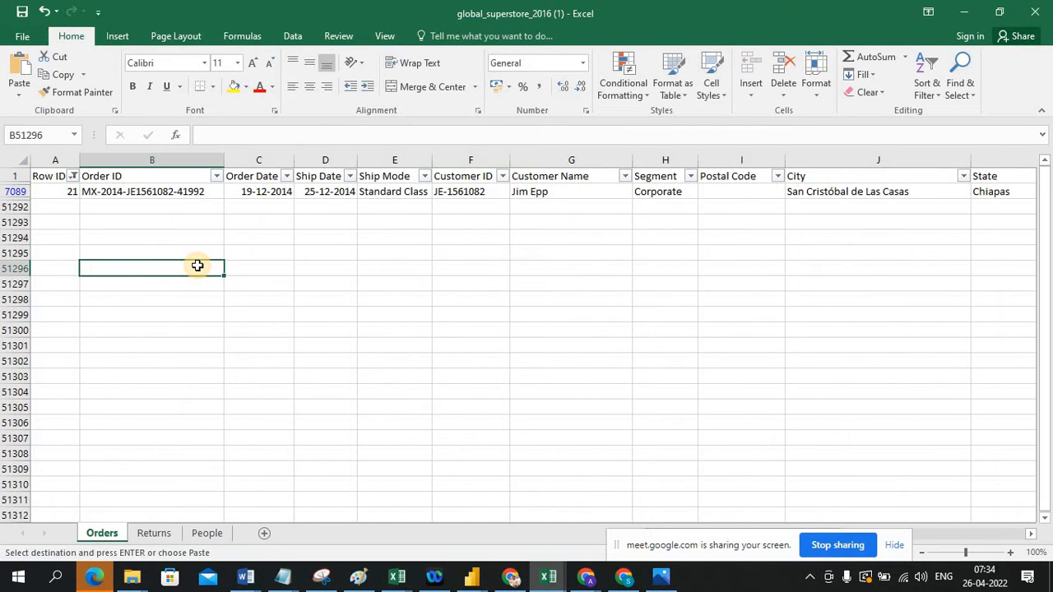
pyautogui.doubleClick(172, 192)
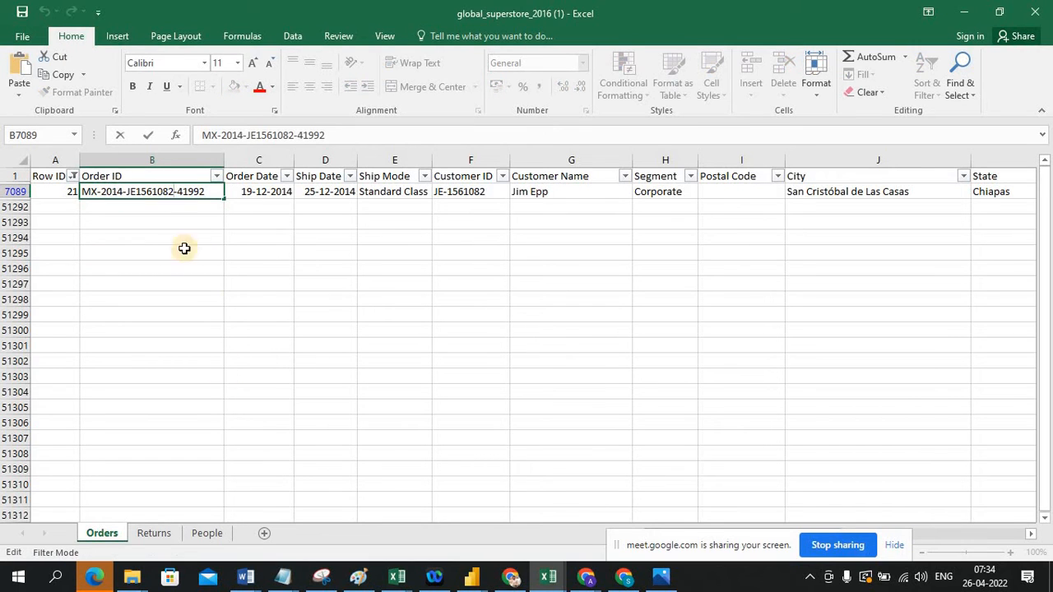
pyautogui.moveTo(187, 265); pyautogui.dragTo(174, 190)
pyautogui.click(173, 191)
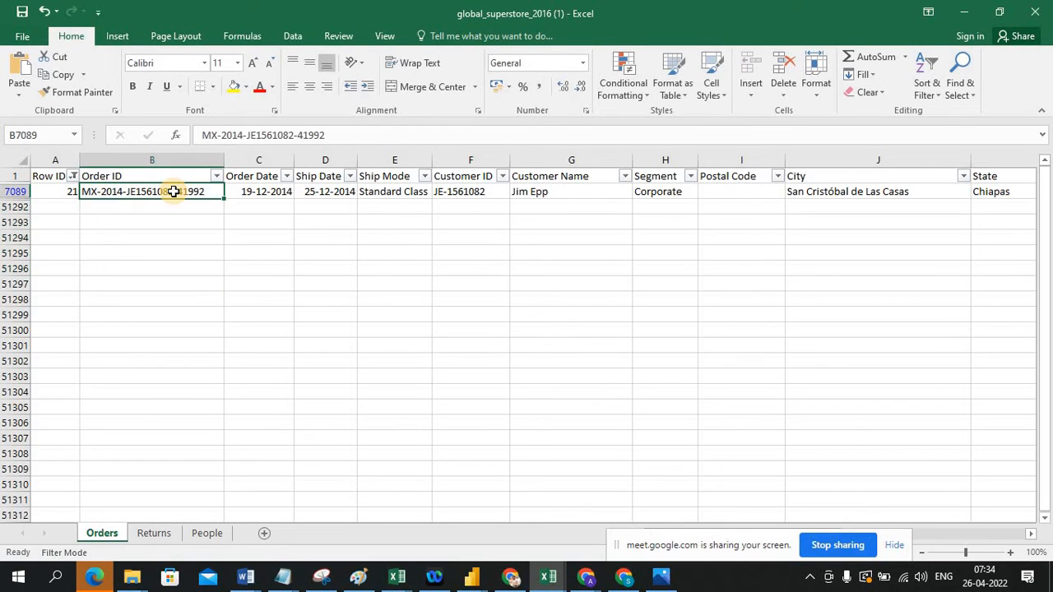
pyautogui.hotkey('ctrl', 'c')
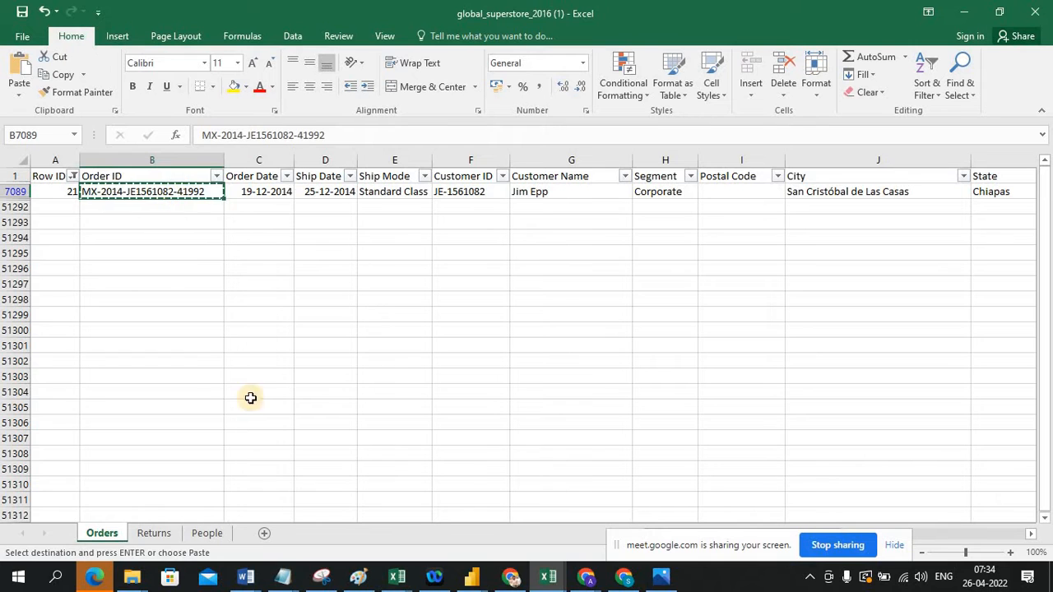
# Search the Returns sheet for the copied Order ID, close the search, and return to Power BI Desktop.
pyautogui.click(153, 533)
pyautogui.click(315, 318)
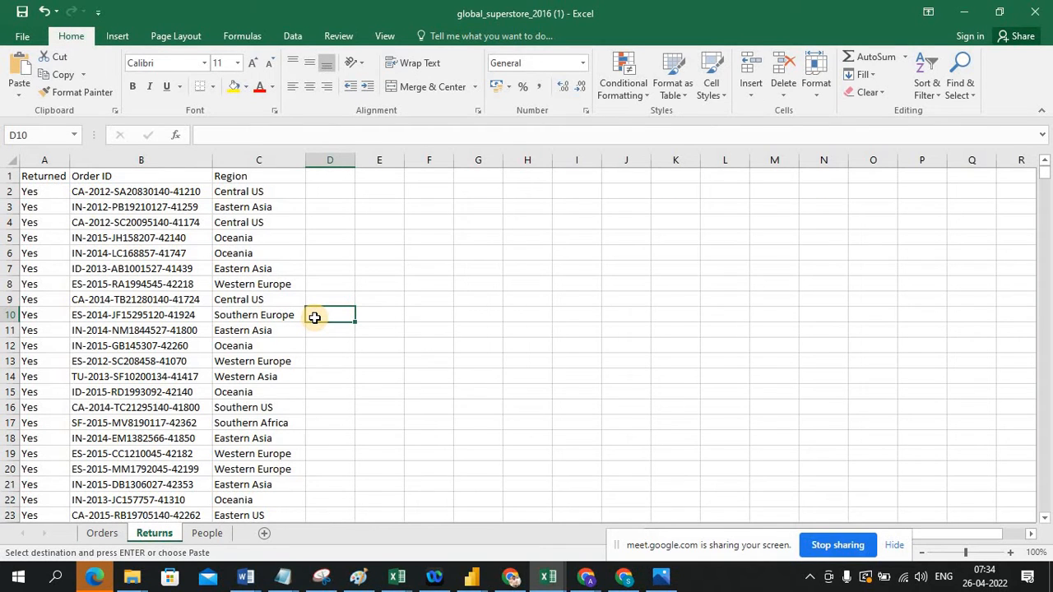
pyautogui.hotkey('ctrl', 'f')
pyautogui.click(443, 461)
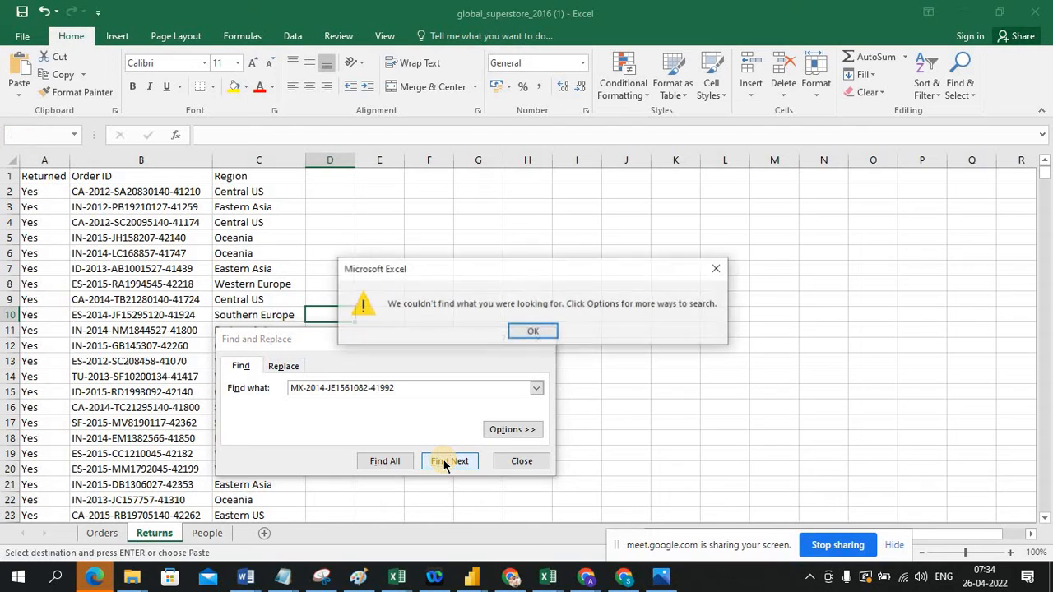
pyautogui.click(533, 330)
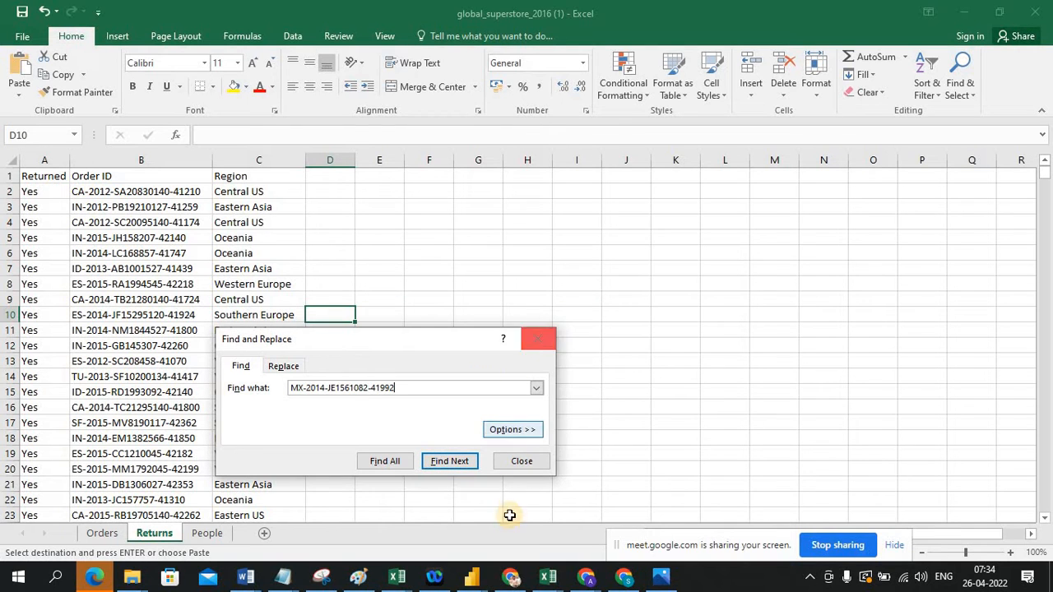
pyautogui.click(531, 461)
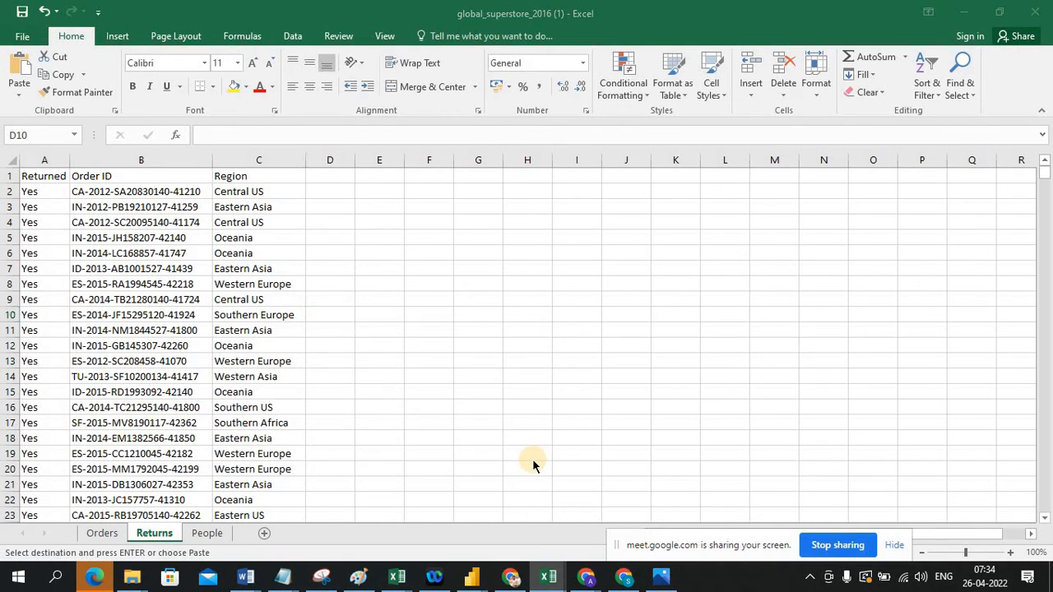
pyautogui.hotkey('alt', 'Tab')
pyautogui.hotkey('alt', 'Tab')
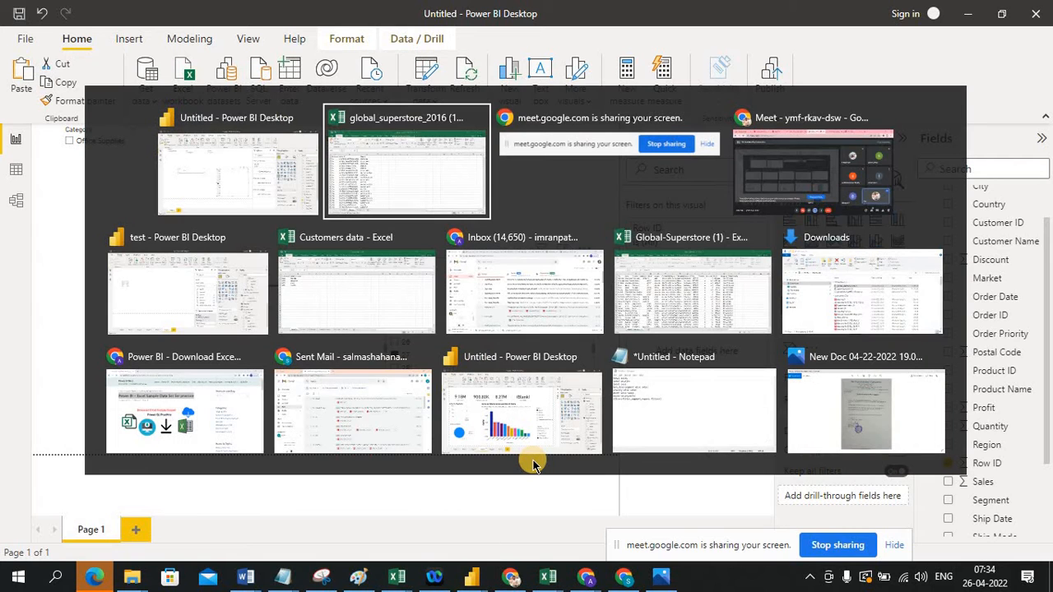
pyautogui.press('Escape')
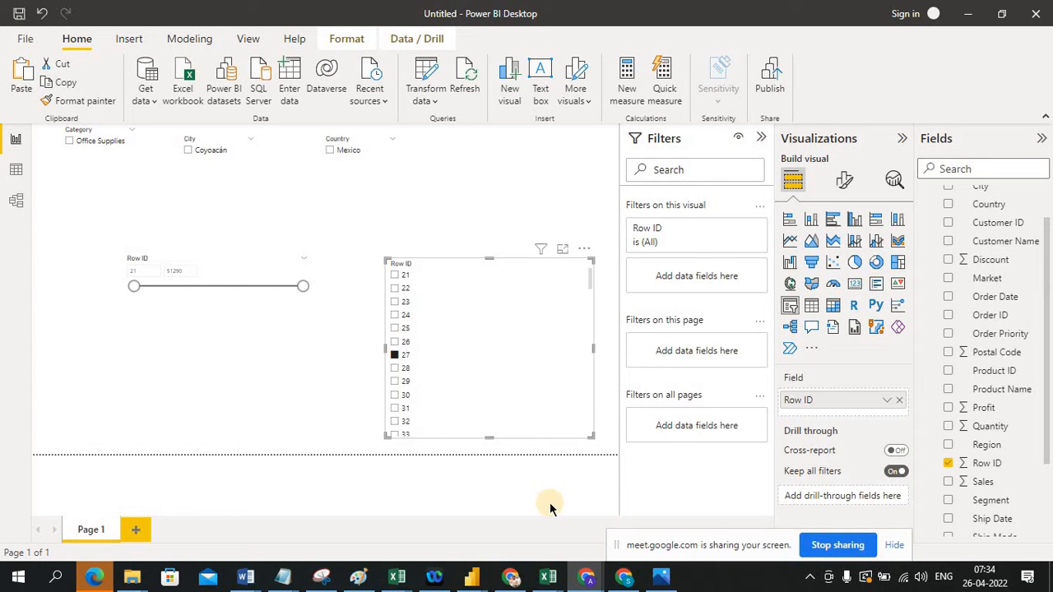
# Switch to the global_superstore_2016 workbook in Excel and check the filtered row on the Orders sheet.
pyautogui.hotkey('alt', 'Tab')
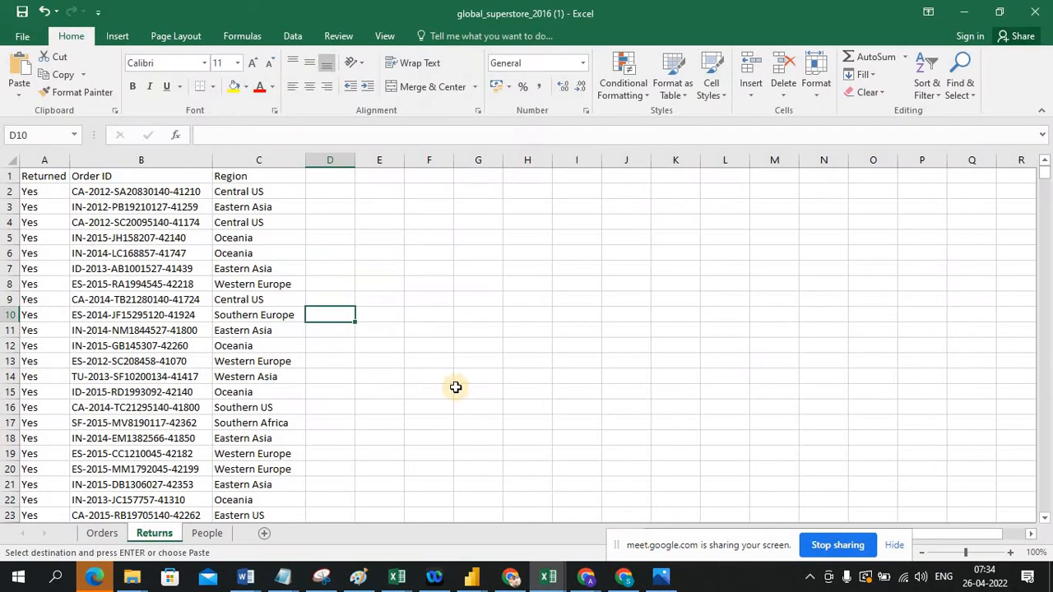
pyautogui.click(459, 384)
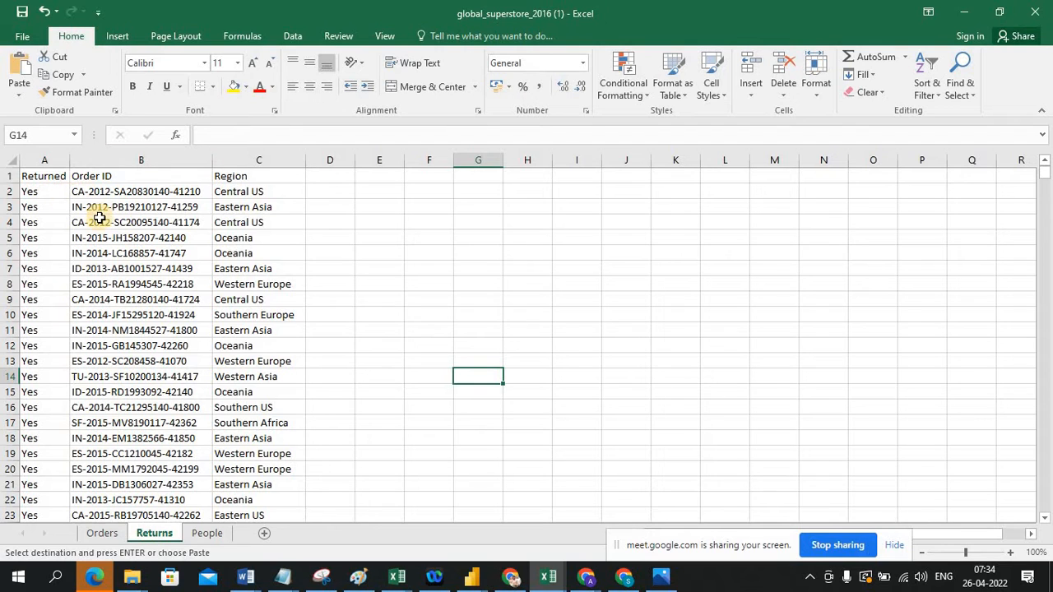
pyautogui.click(95, 531)
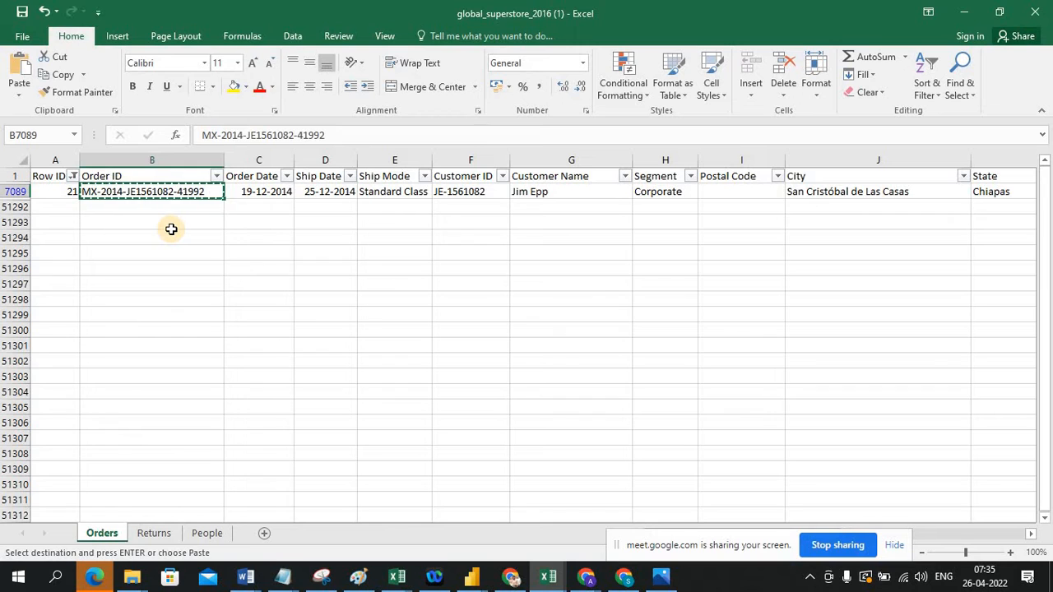
pyautogui.click(215, 221)
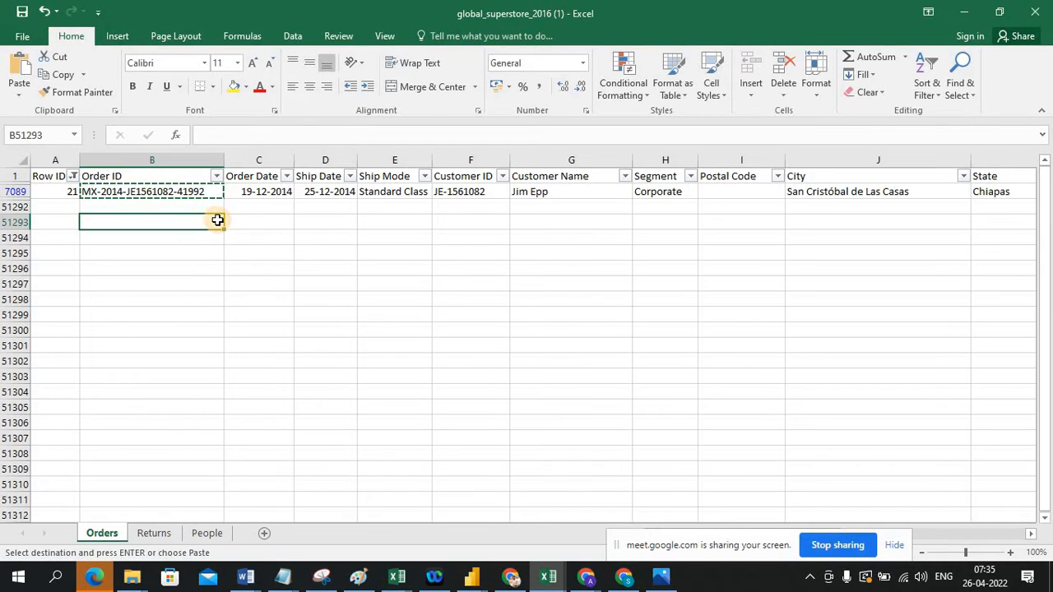
pyautogui.click(215, 298)
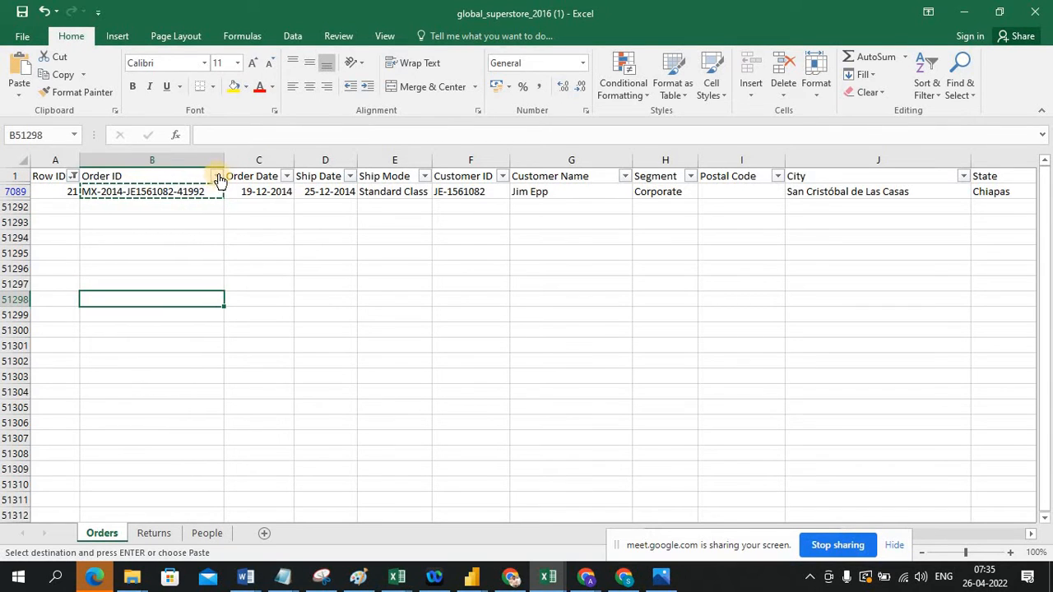
# Inspect the Order ID filter choices on the Orders sheet and close the filter without applying a change.
pyautogui.click(216, 176)
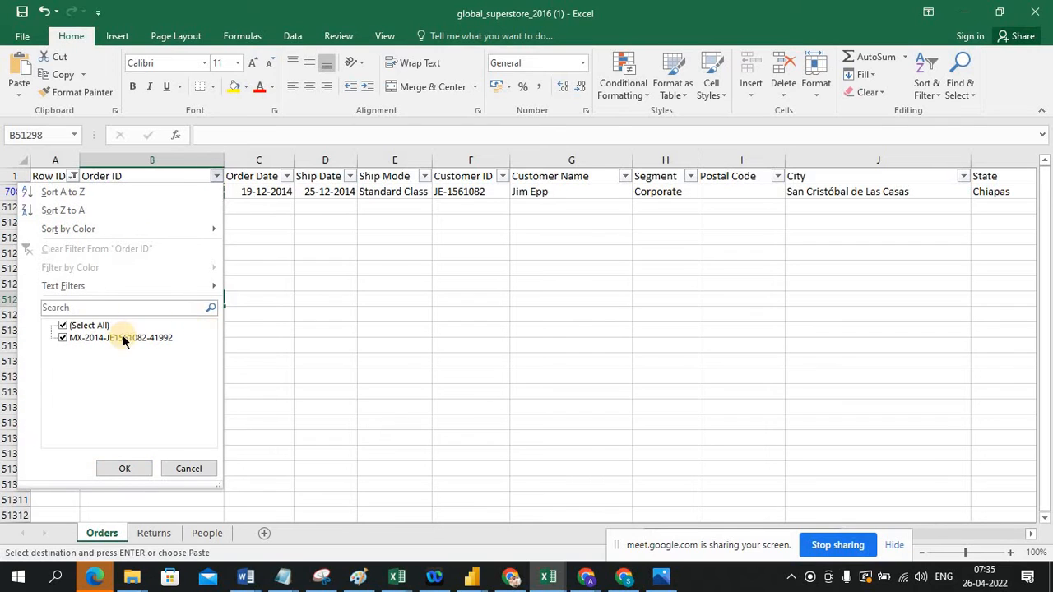
pyautogui.click(62, 327)
pyautogui.click(62, 328)
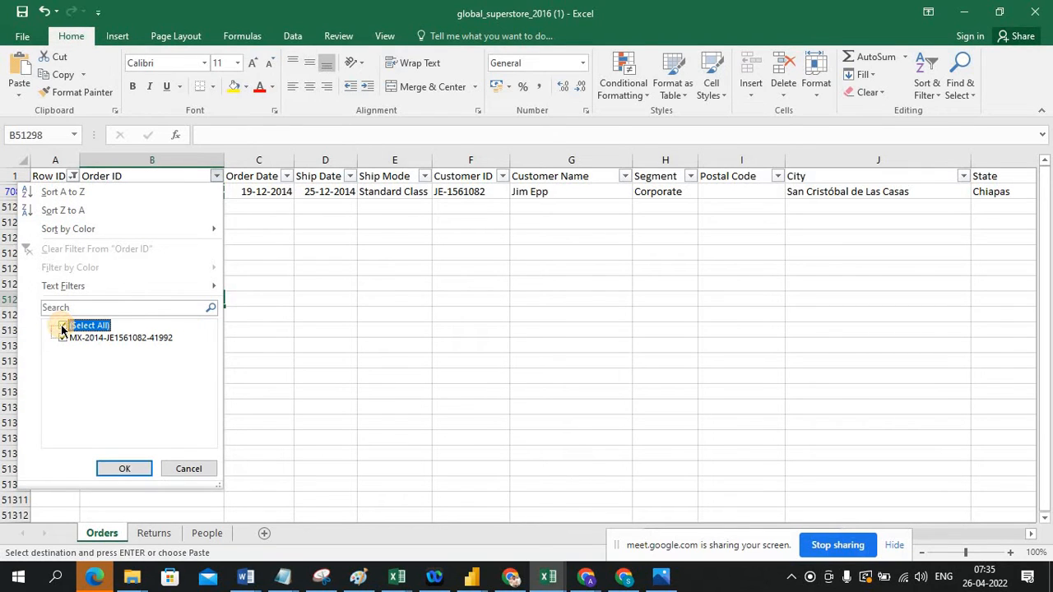
pyautogui.click(62, 328)
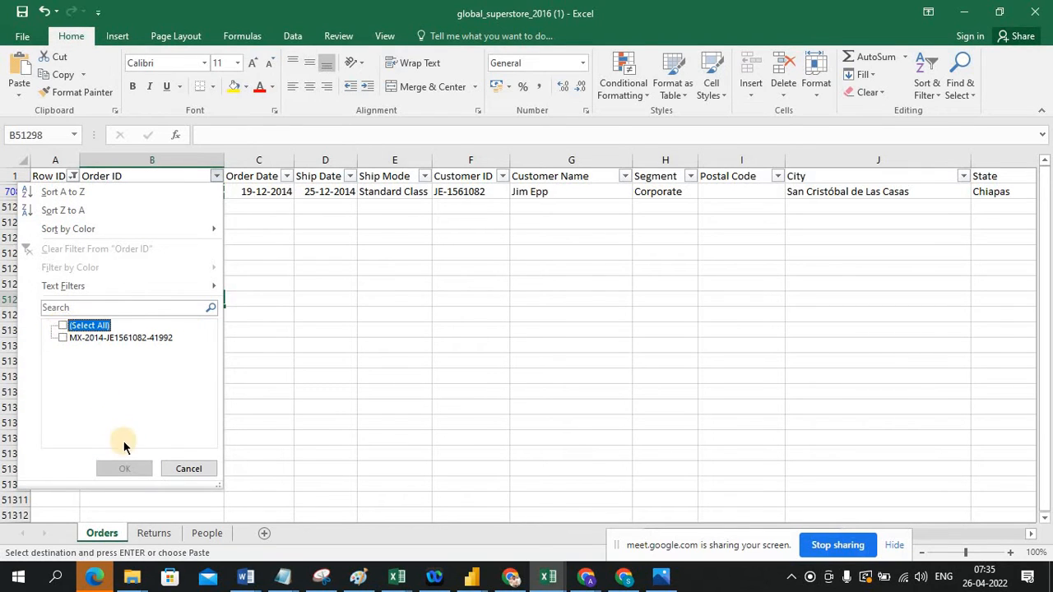
pyautogui.click(183, 466)
pyautogui.click(216, 178)
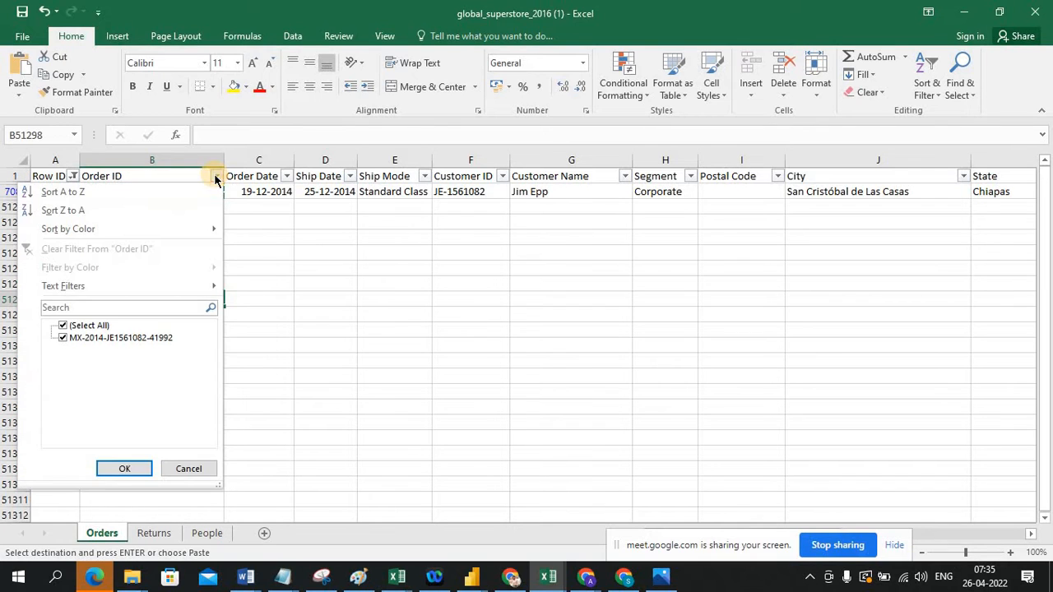
pyautogui.click(370, 333)
pyautogui.click(370, 333)
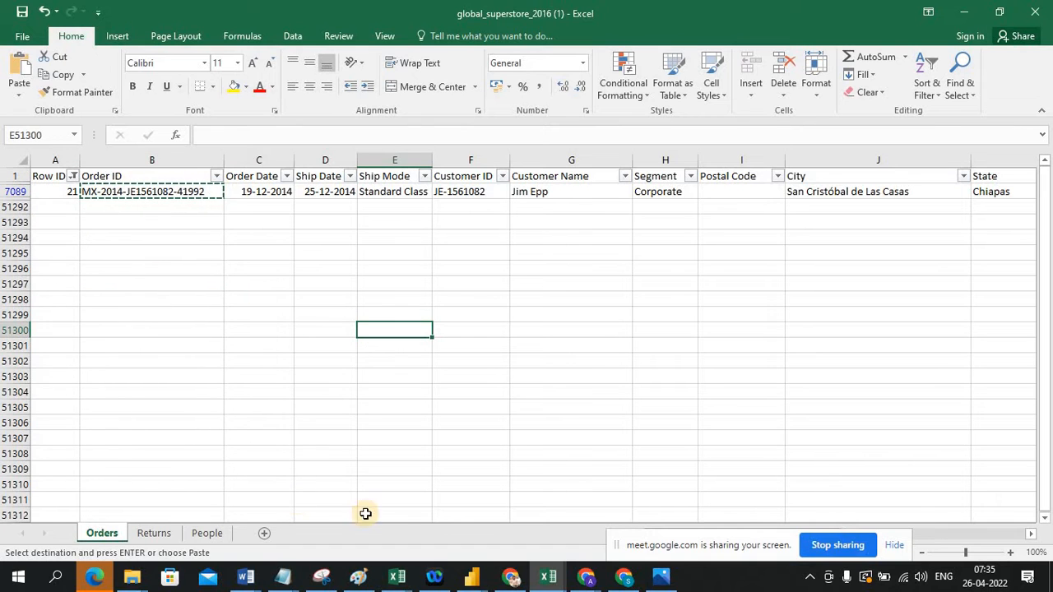
# Switch to the untitled Power BI Desktop report with the slicers and deselect the Row ID list visual.
pyautogui.click(476, 579)
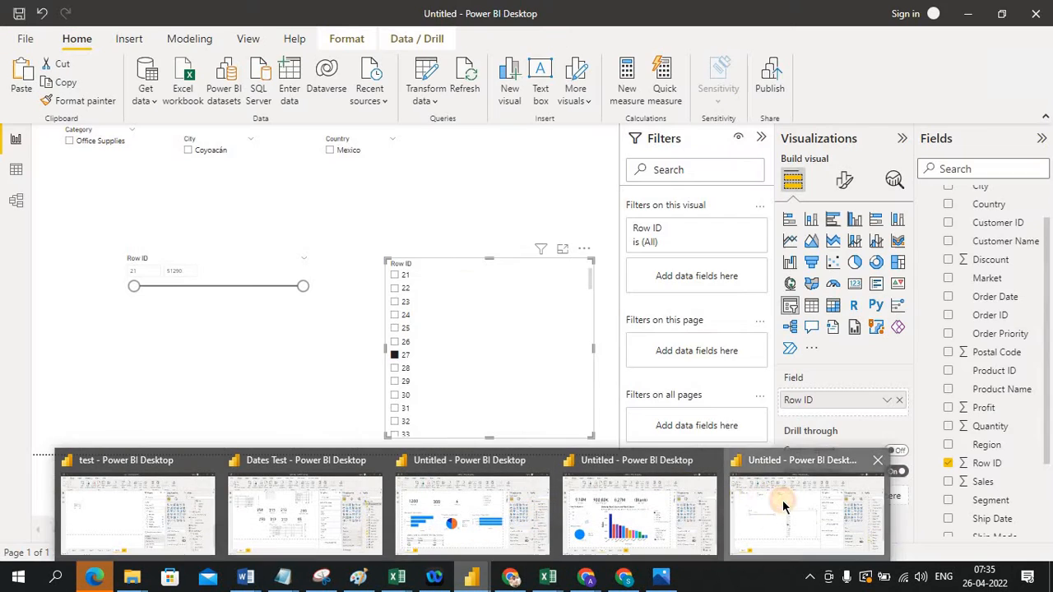
pyautogui.click(782, 501)
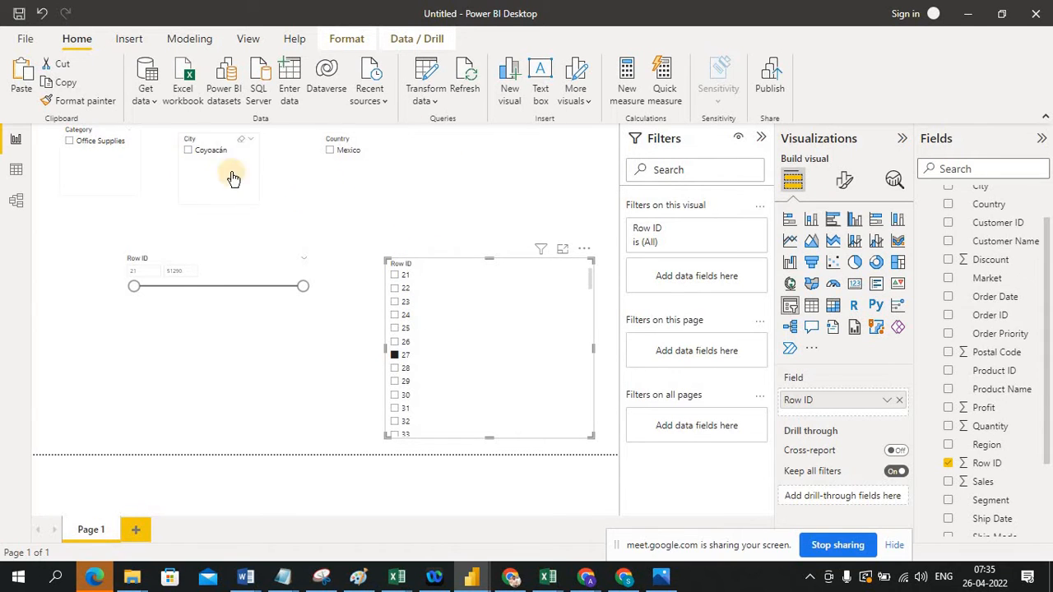
pyautogui.click(489, 218)
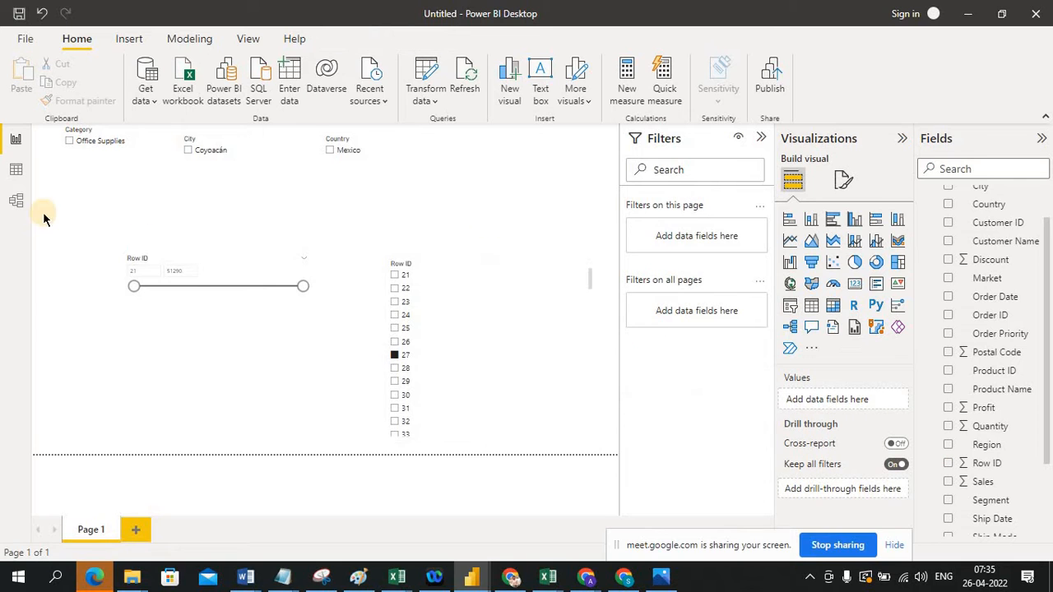
# Switch to the Sample - Superstore workbook in Excel and copy the first Order ID on the Orders sheet.
pyautogui.click(397, 579)
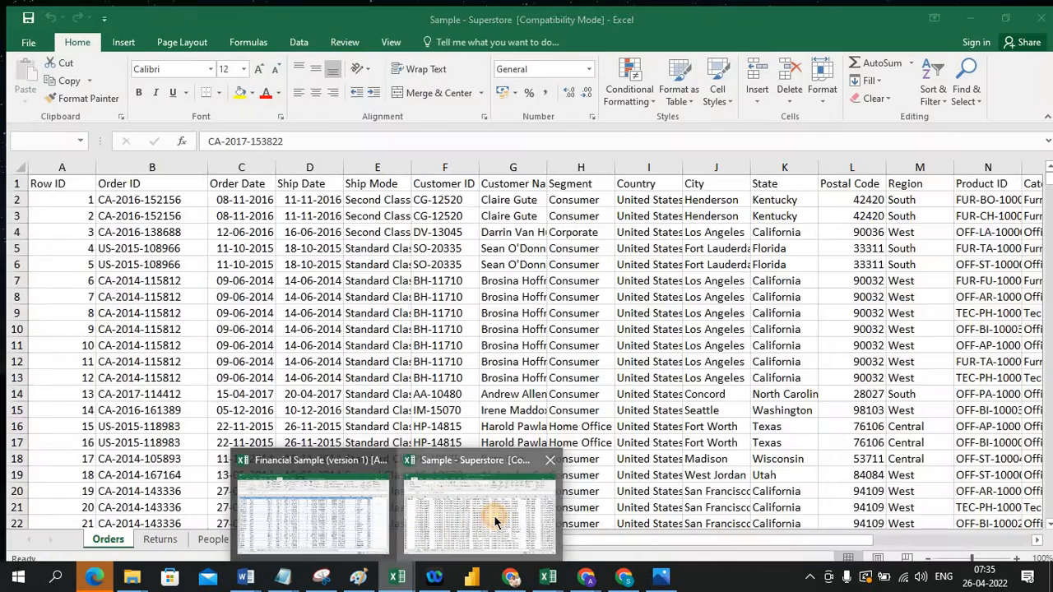
pyautogui.click(496, 522)
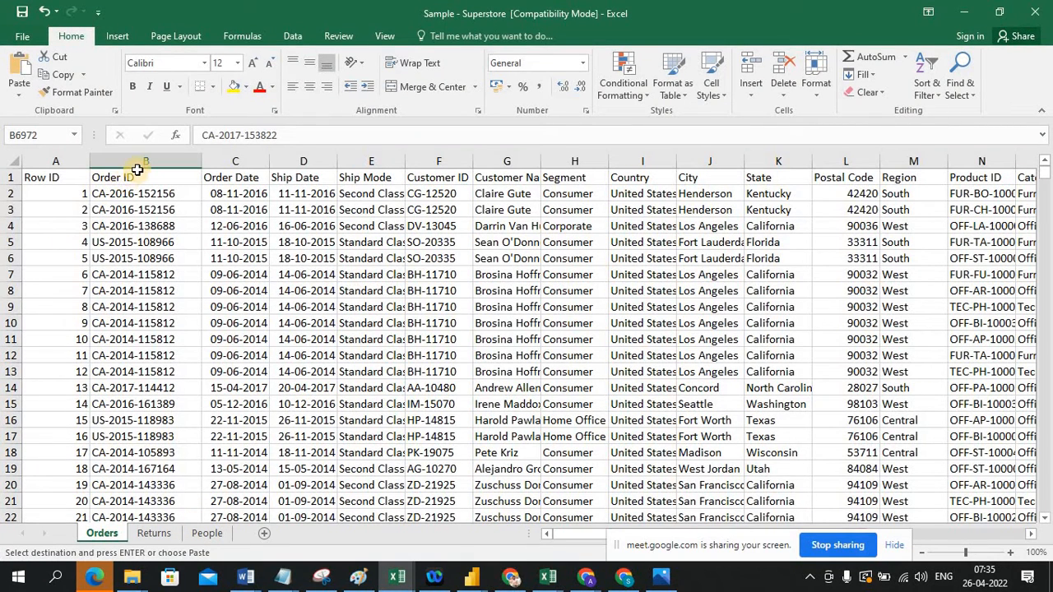
pyautogui.click(130, 194)
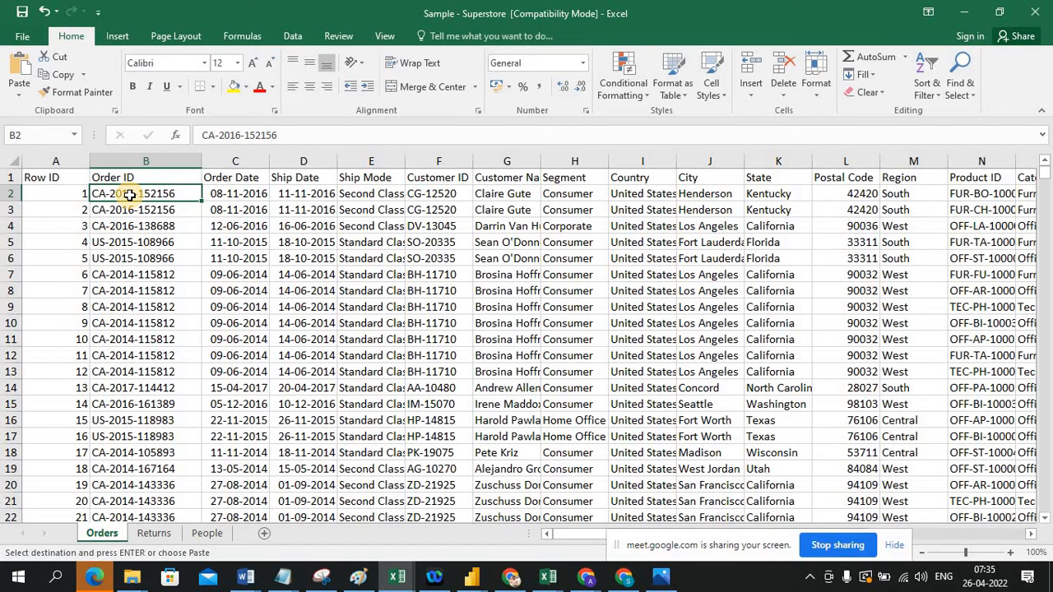
pyautogui.hotkey('ctrl', 'c')
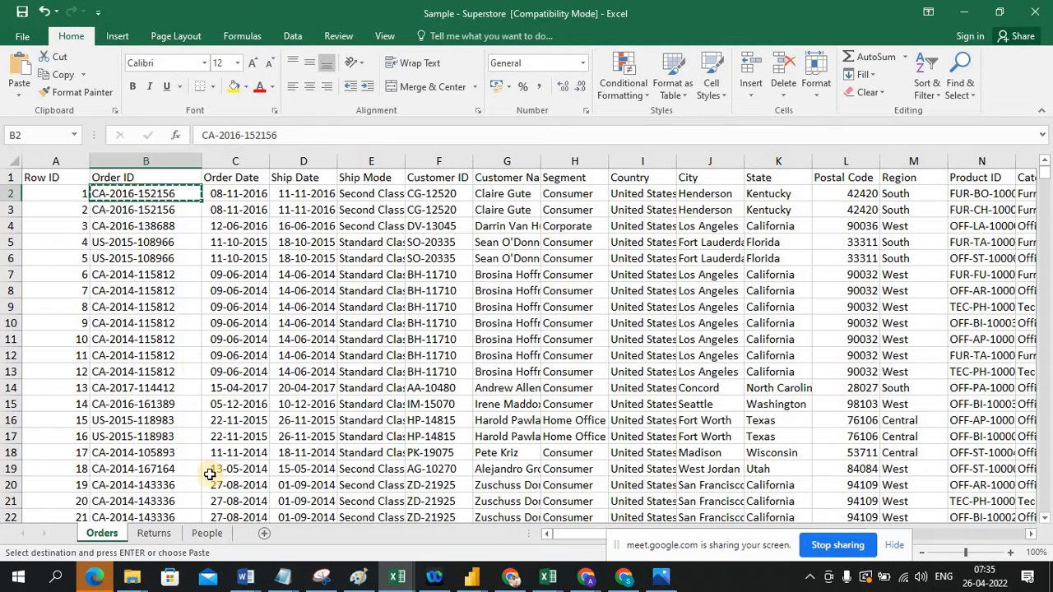
# Search the Returns sheet for the copied Order ID and close the search.
pyautogui.click(153, 533)
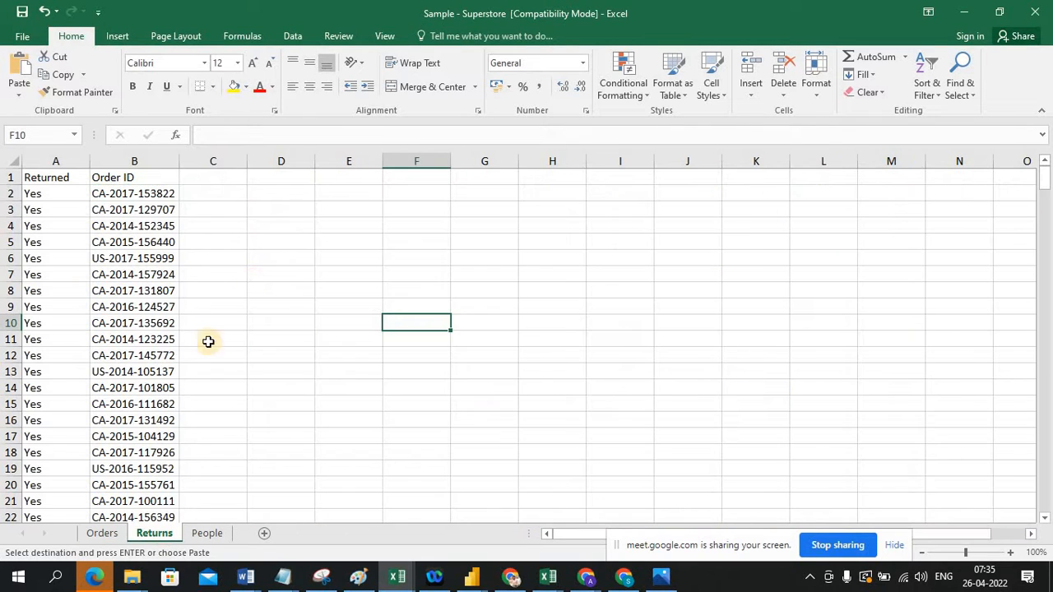
pyautogui.click(251, 280)
pyautogui.hotkey('ctrl', 'f')
pyautogui.hotkey('ctrl', 'v')
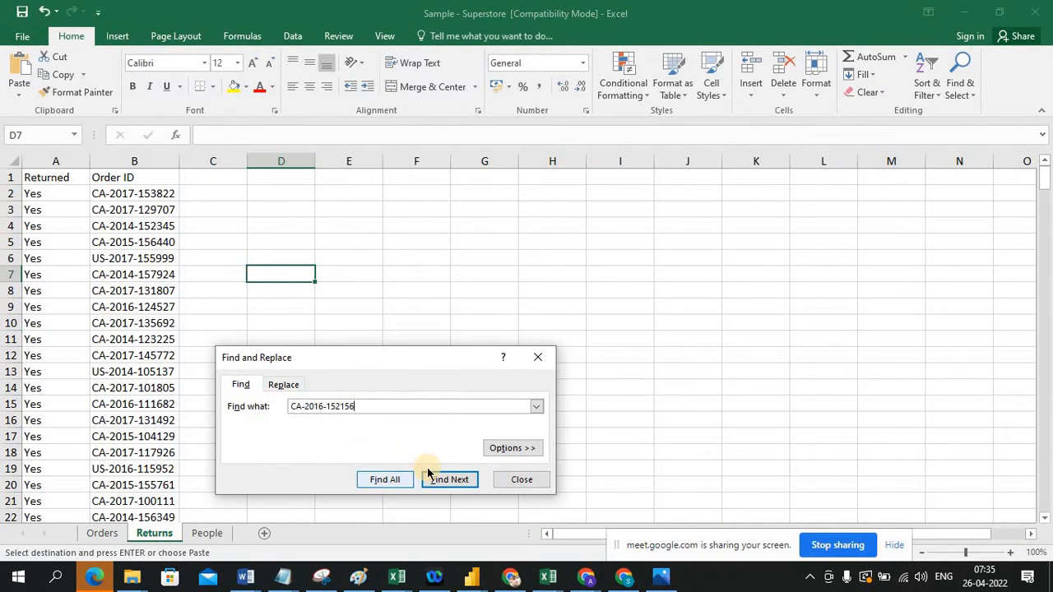
pyautogui.click(450, 482)
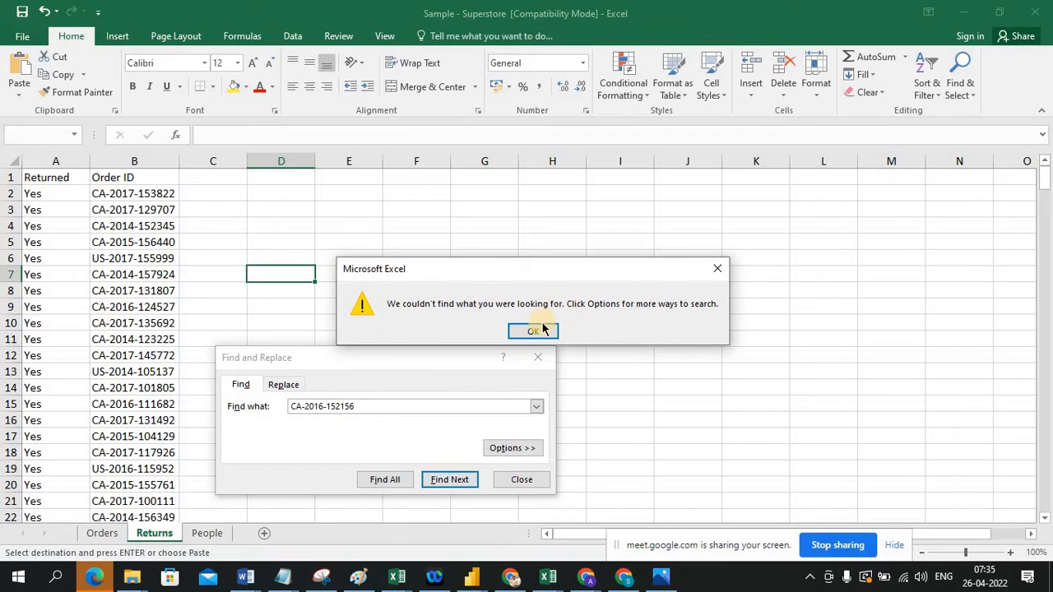
pyautogui.click(533, 330)
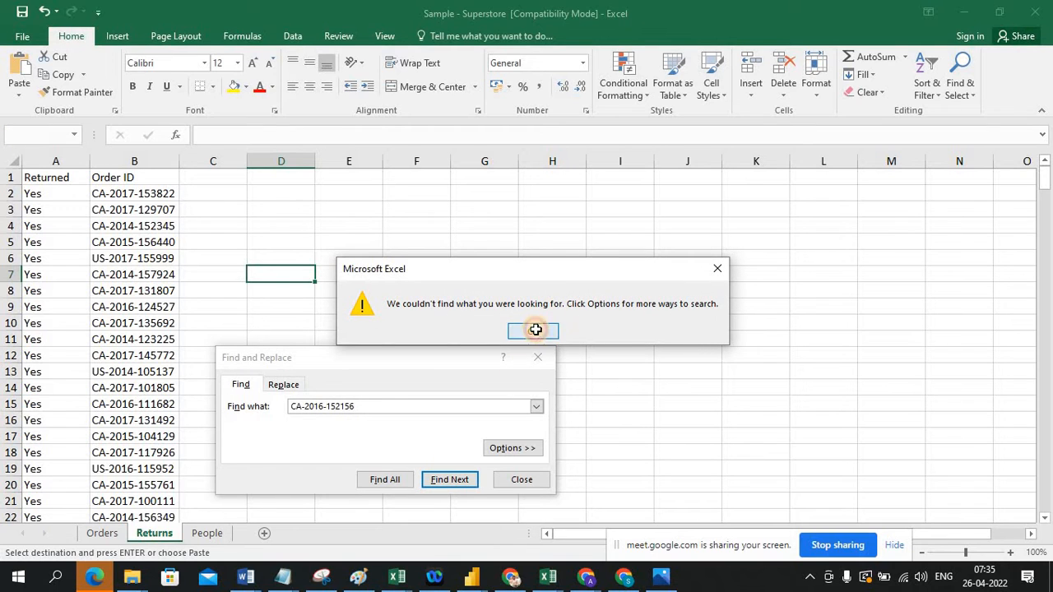
pyautogui.click(517, 479)
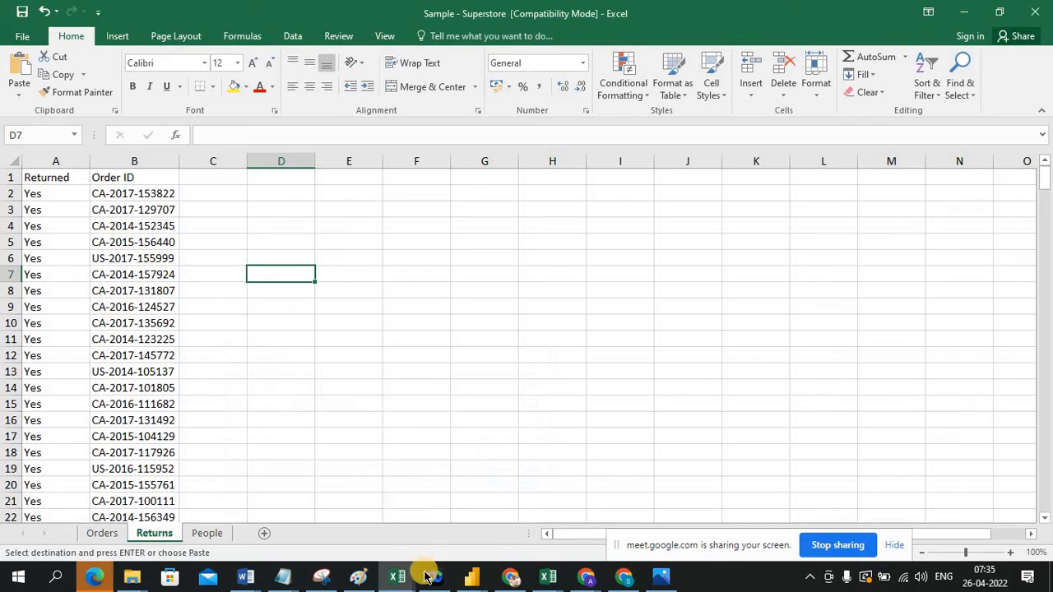
pyautogui.moveTo(402, 580)
pyautogui.click(335, 516)
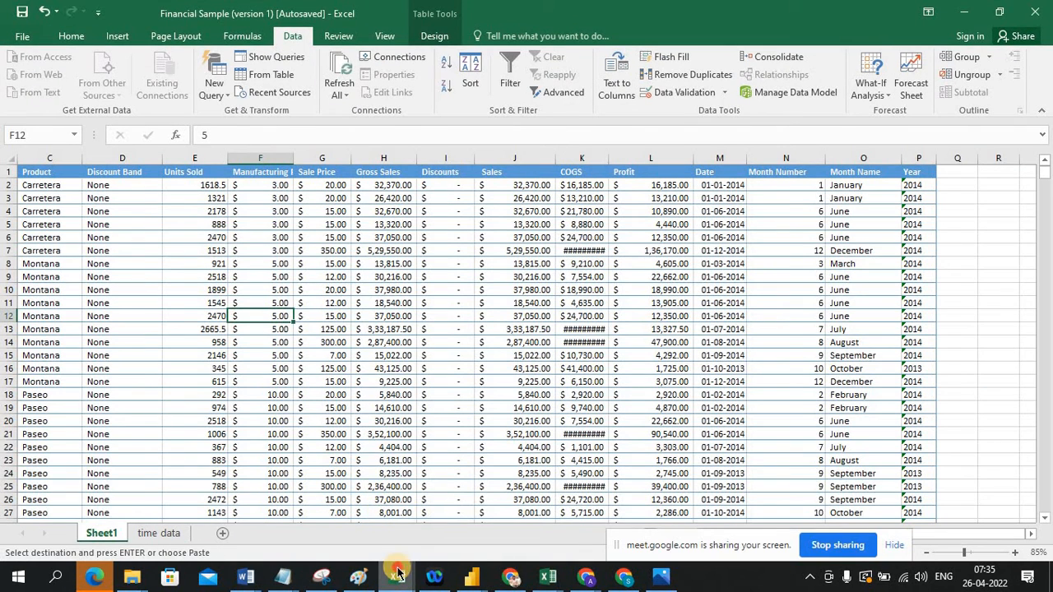
pyautogui.moveTo(399, 576)
pyautogui.click(483, 516)
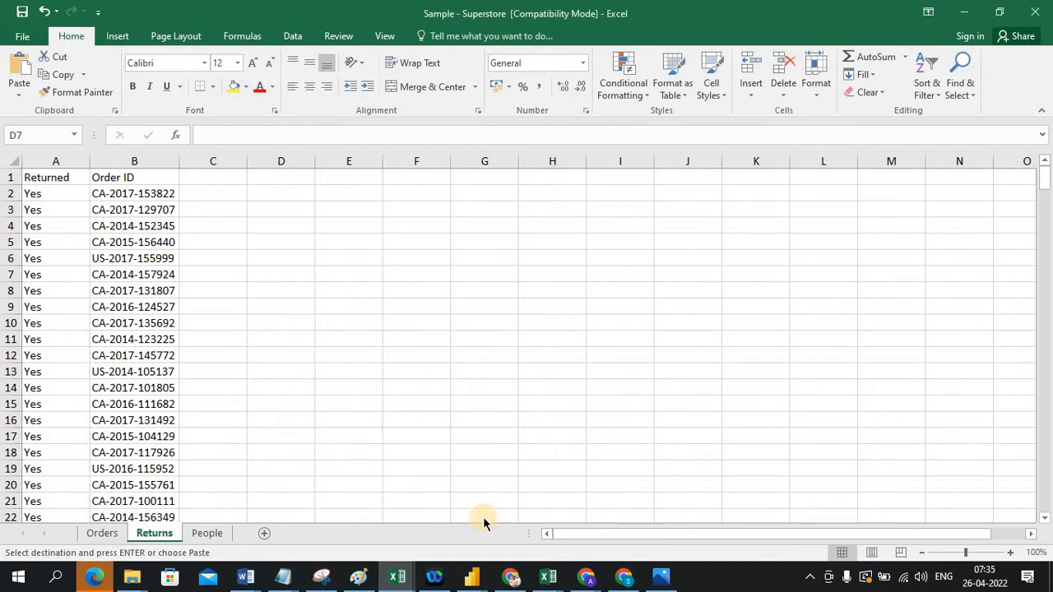
# Locate the Order ID column on both the Orders and Returns sheets of the Sample - Superstore workbook.
pyautogui.click(100, 533)
pyautogui.click(280, 279)
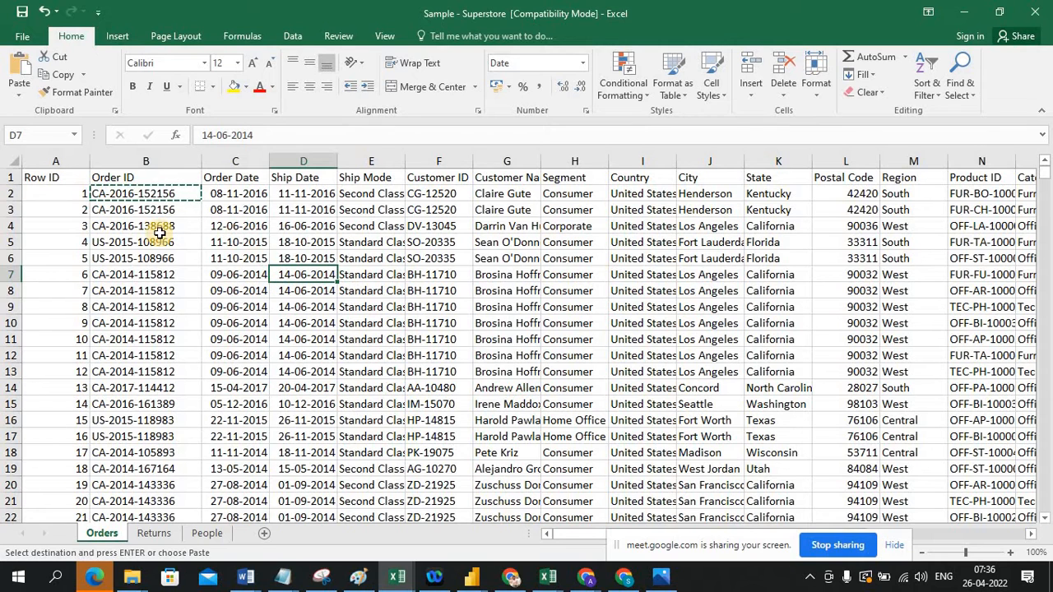
pyautogui.click(157, 534)
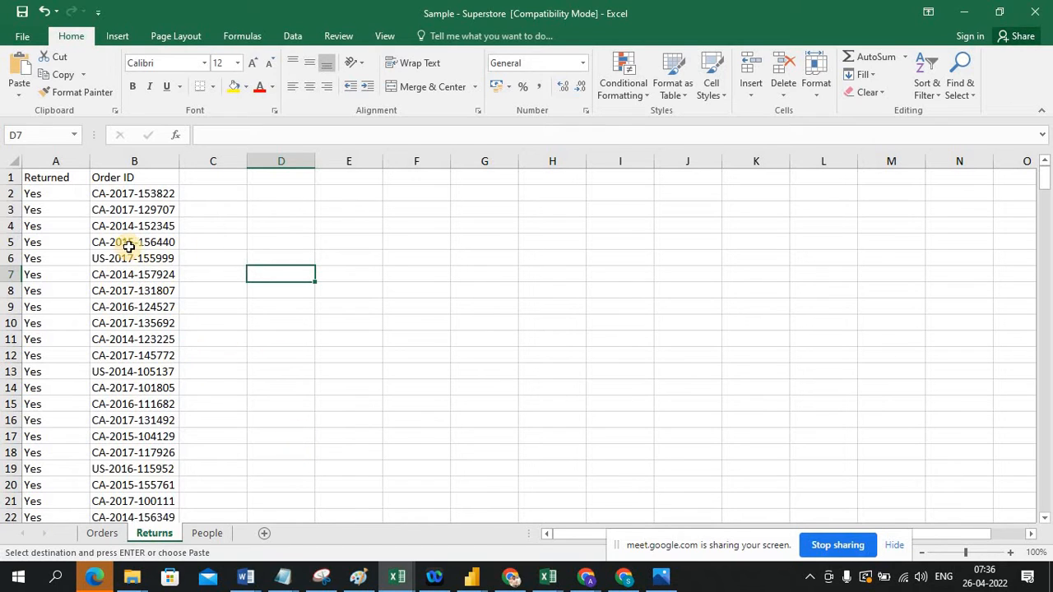
pyautogui.click(133, 179)
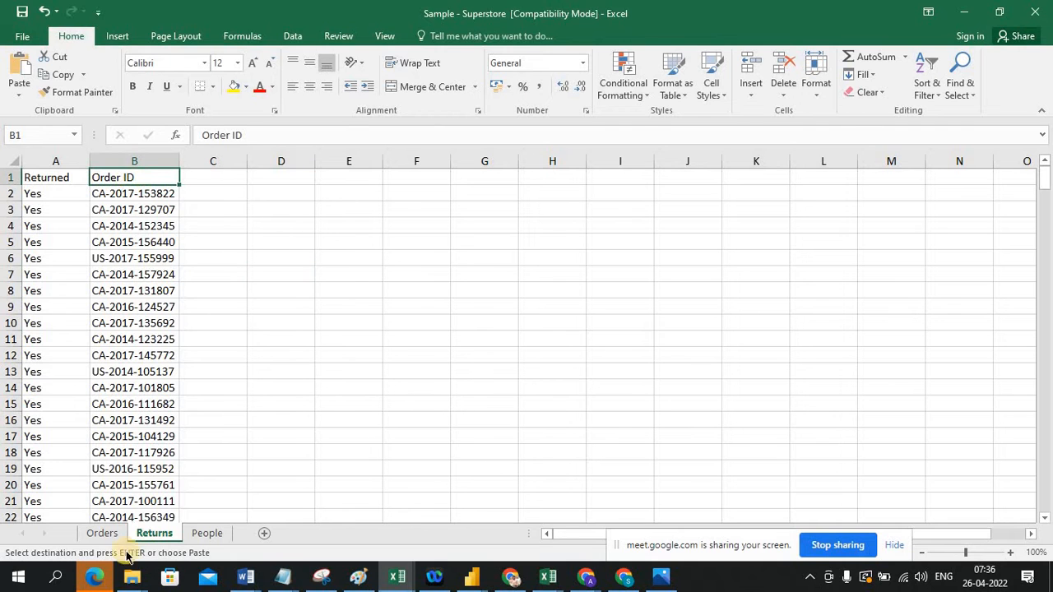
pyautogui.click(101, 534)
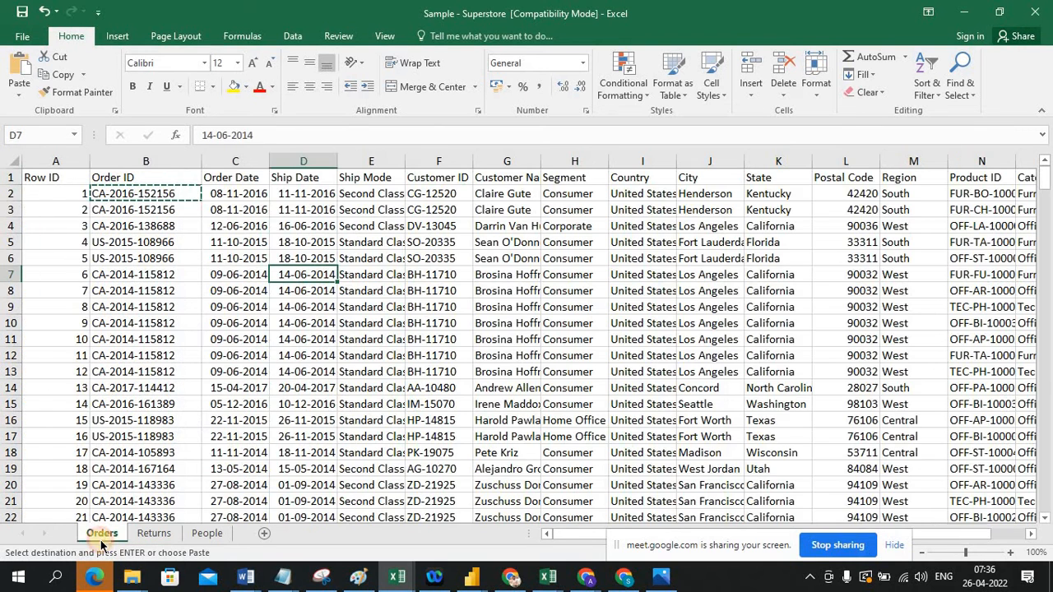
pyautogui.click(122, 176)
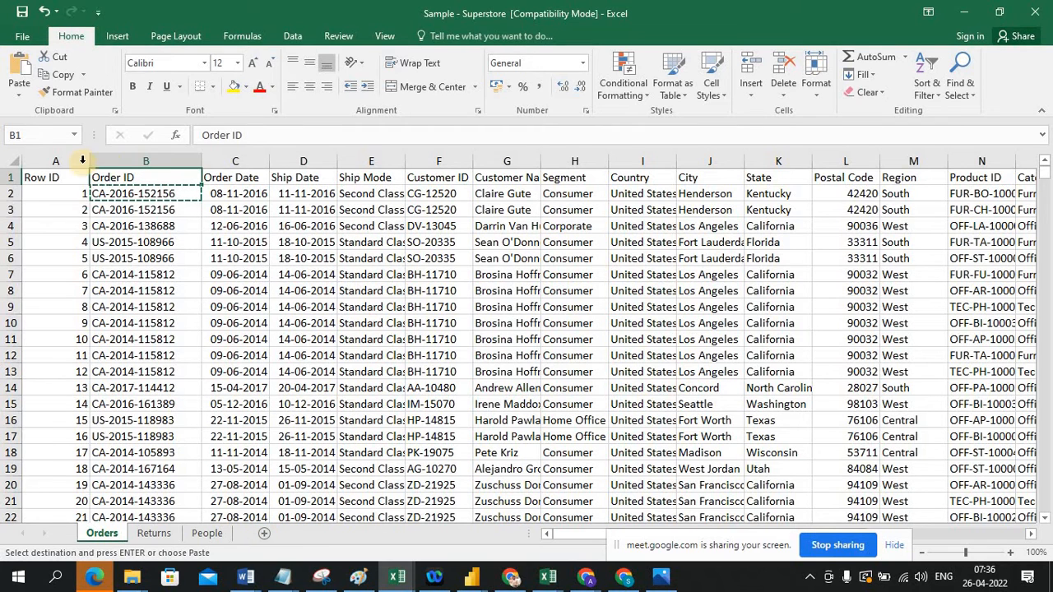
# Compare the first Order ID entries on the Returns and Orders sheets, ending on the Orders sheet.
pyautogui.click(151, 533)
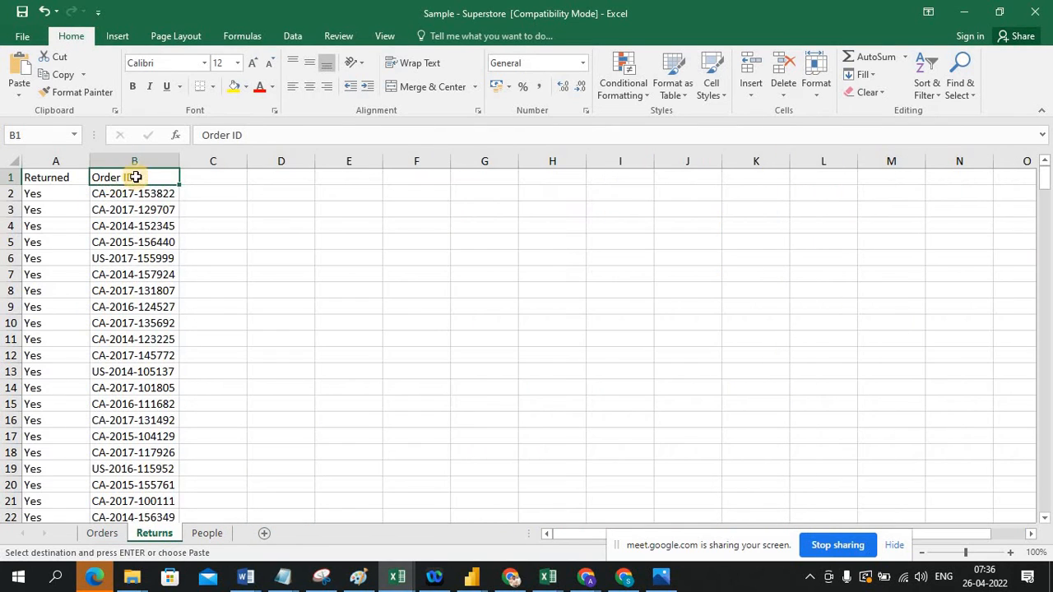
pyautogui.click(107, 535)
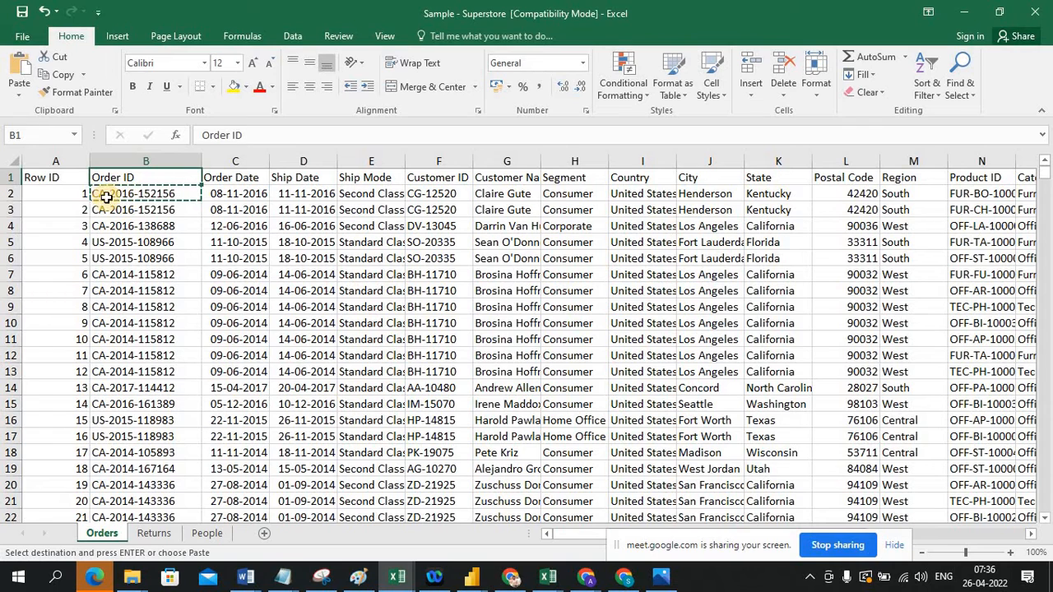
pyautogui.click(150, 533)
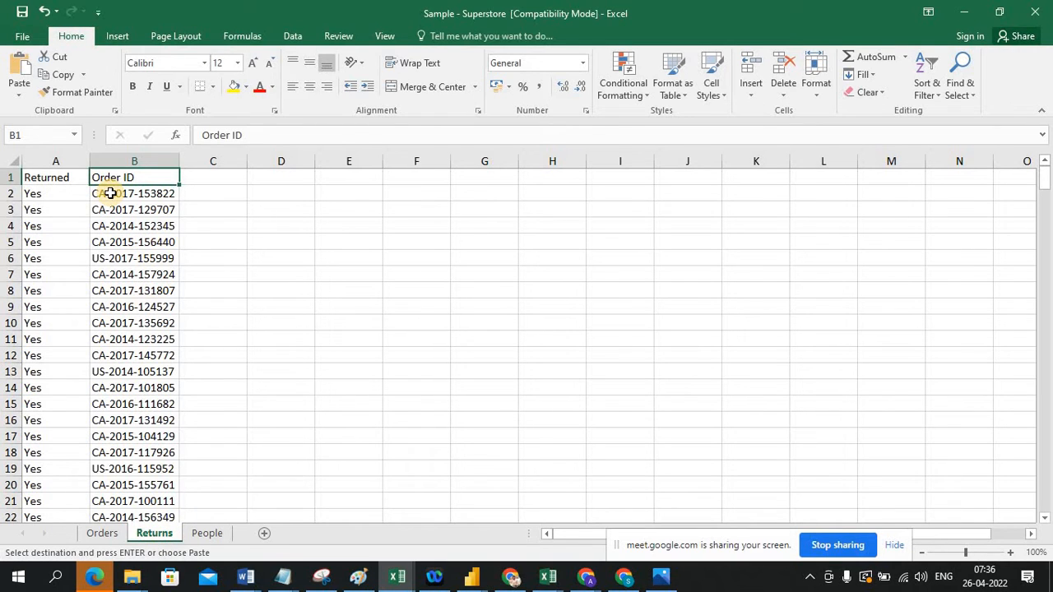
pyautogui.click(110, 194)
pyautogui.click(97, 535)
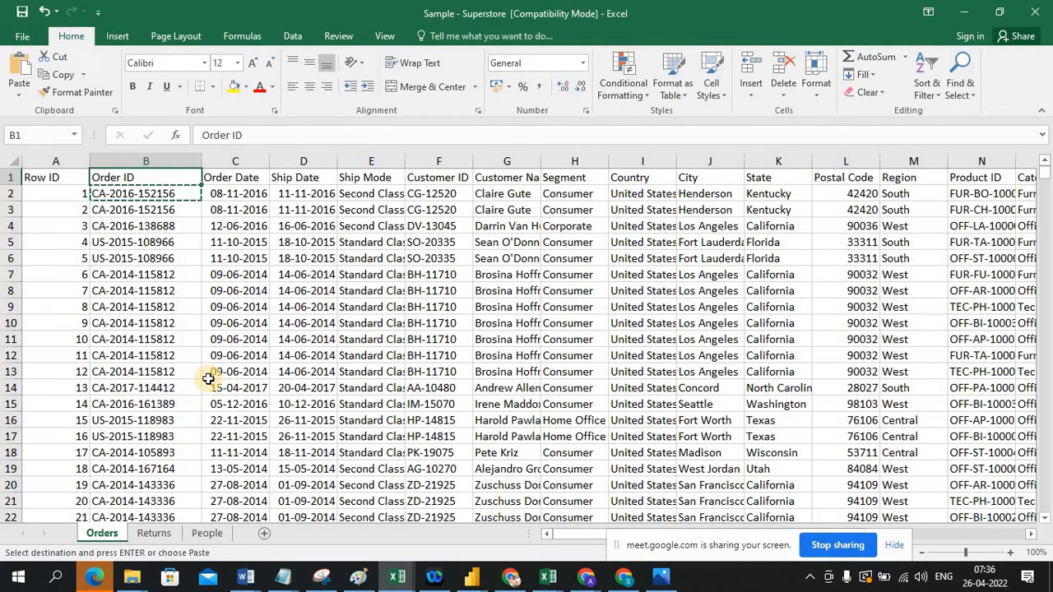
# Open the People sheet to examine its Person and Region columns.
pyautogui.click(211, 537)
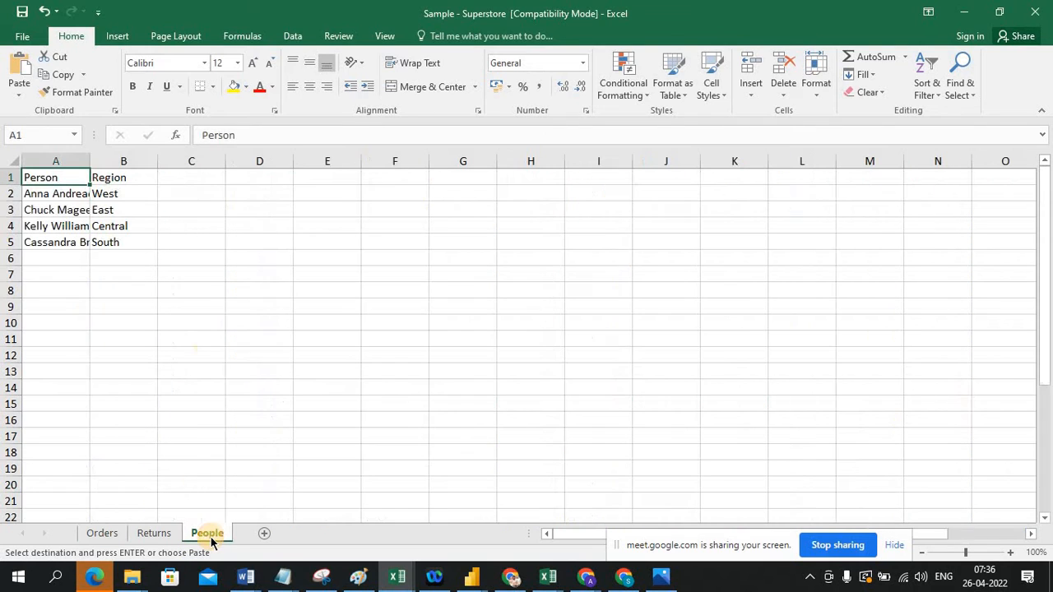
pyautogui.click(237, 275)
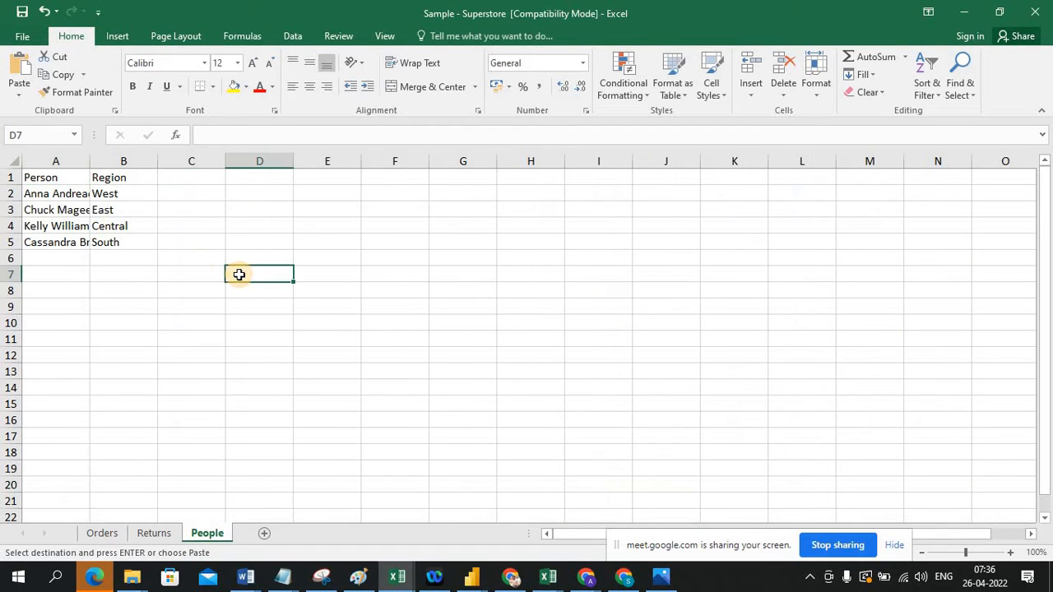
# Examine the Person and Region column headers and the first person entry on the People sheet.
pyautogui.click(119, 179)
pyautogui.click(64, 187)
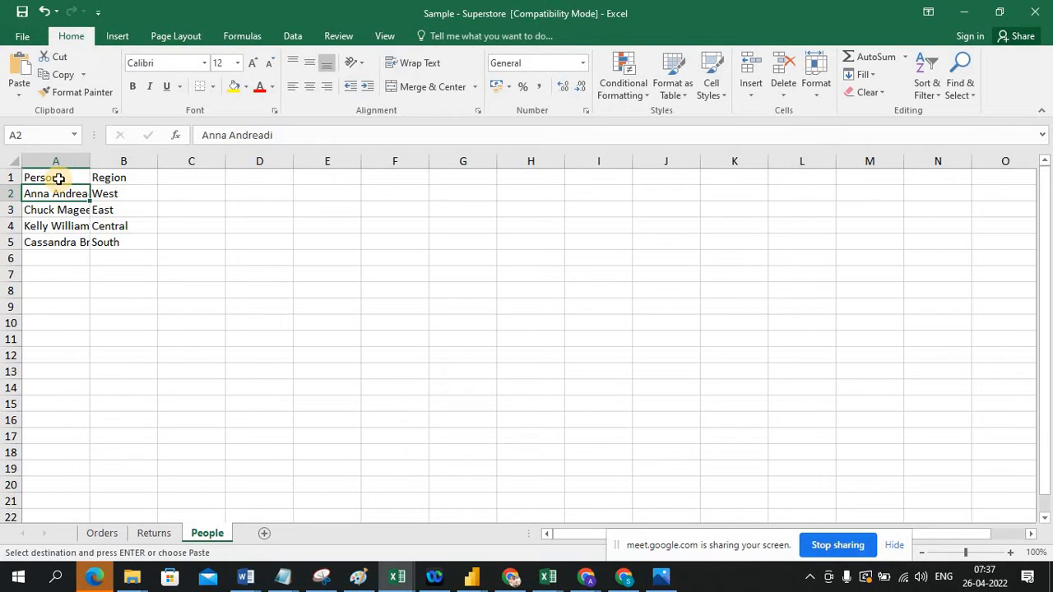
pyautogui.click(59, 178)
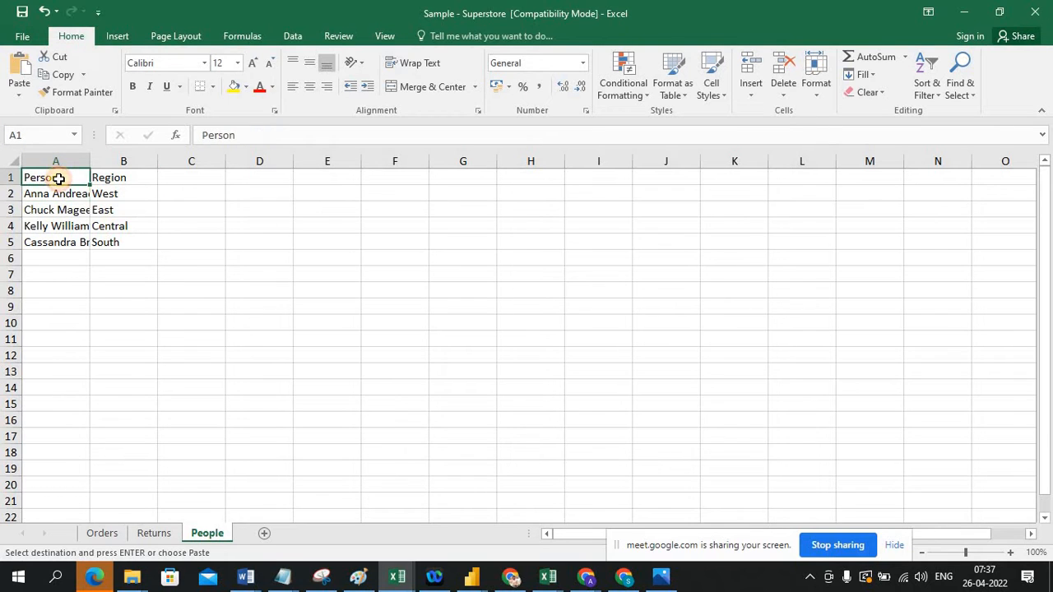
pyautogui.click(123, 178)
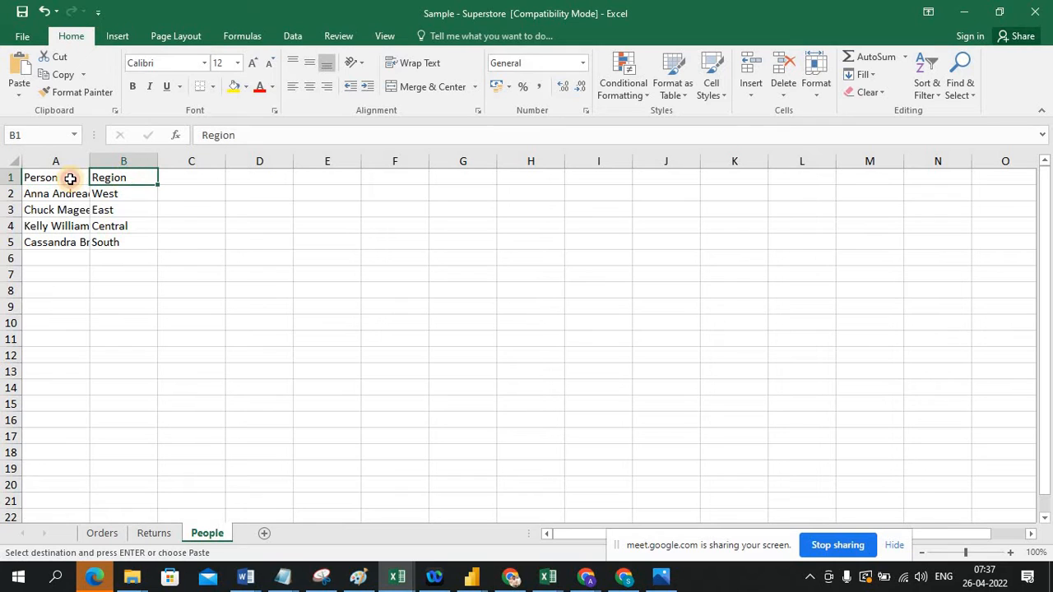
pyautogui.click(71, 178)
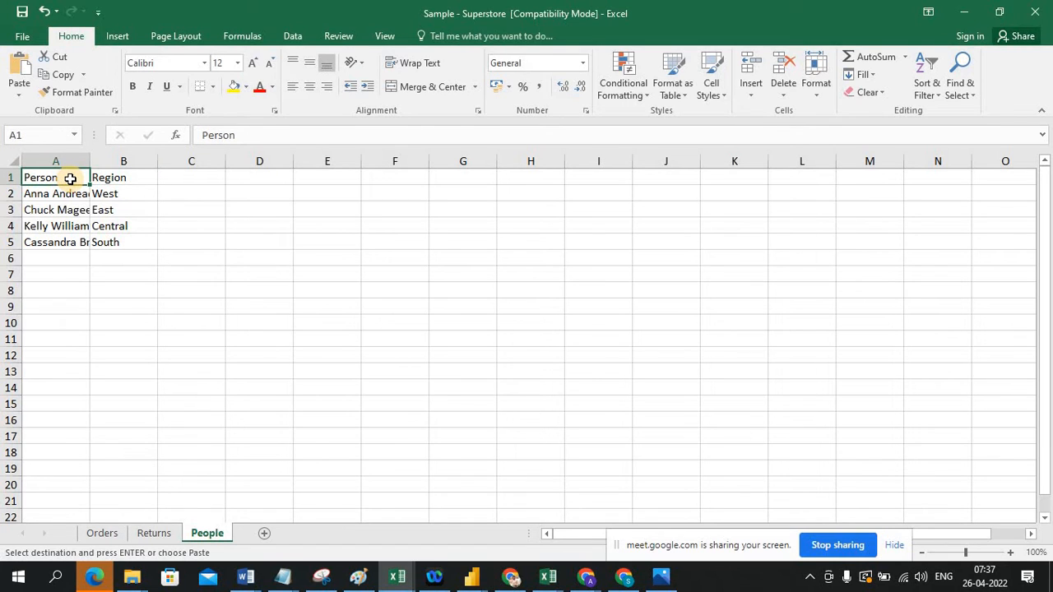
pyautogui.click(102, 177)
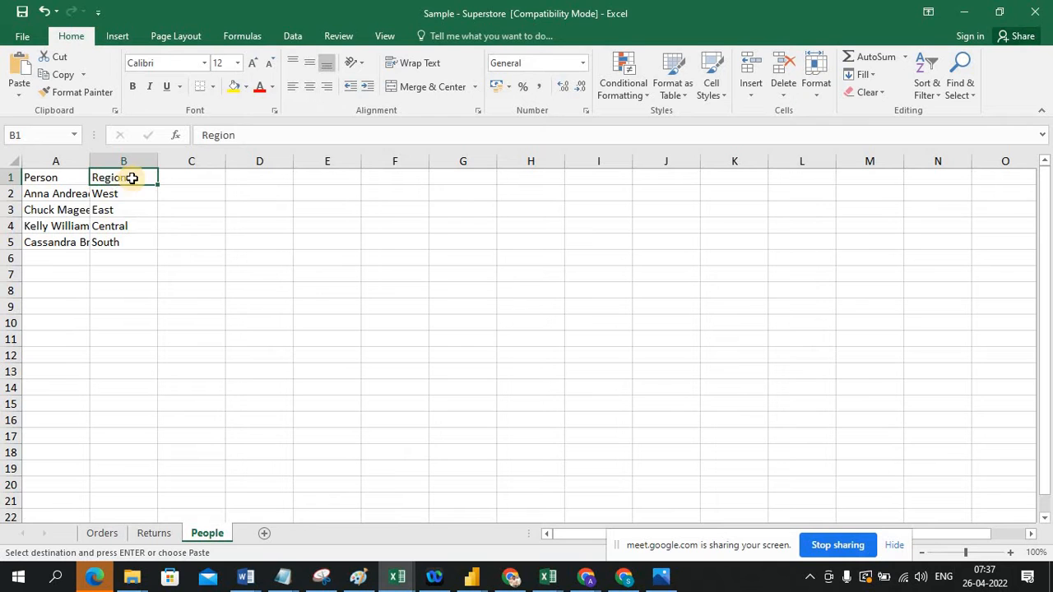
# Compare the columns of the Returns and Orders sheets with the People sheet, ending on the People sheet.
pyautogui.click(154, 533)
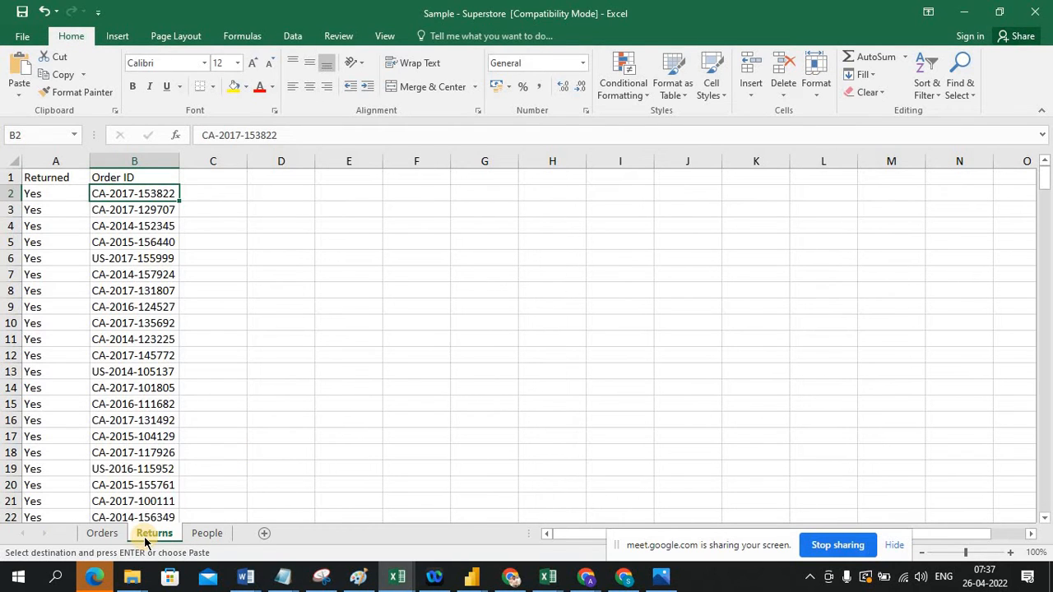
pyautogui.click(100, 533)
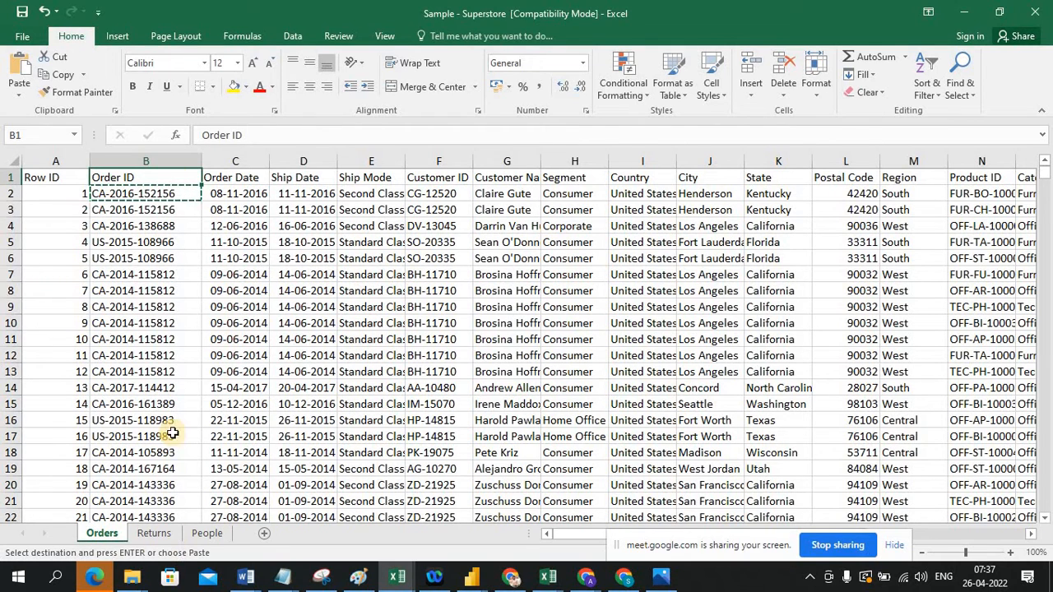
pyautogui.click(204, 534)
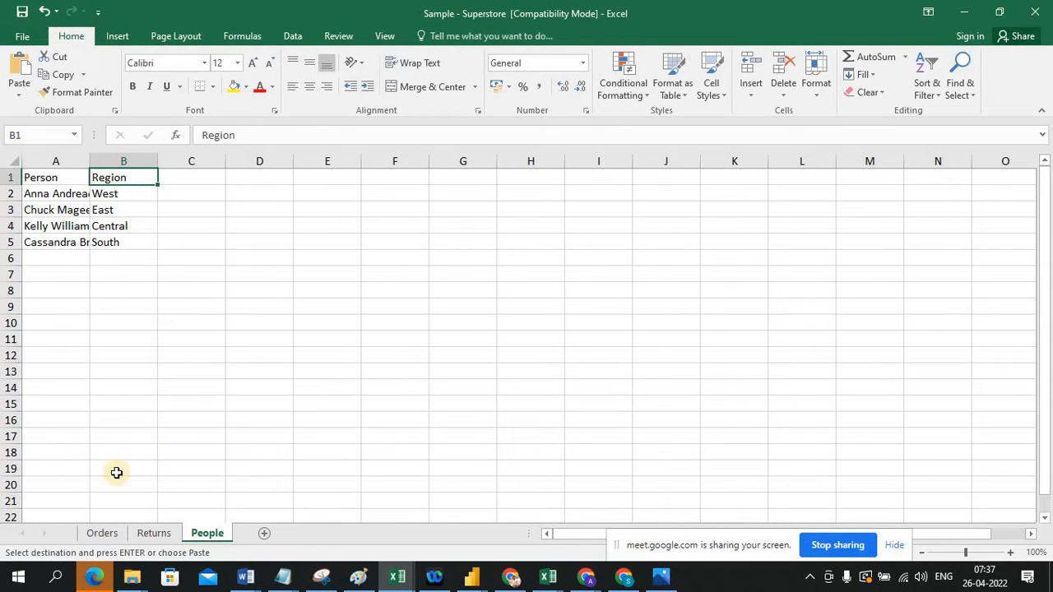
pyautogui.click(105, 534)
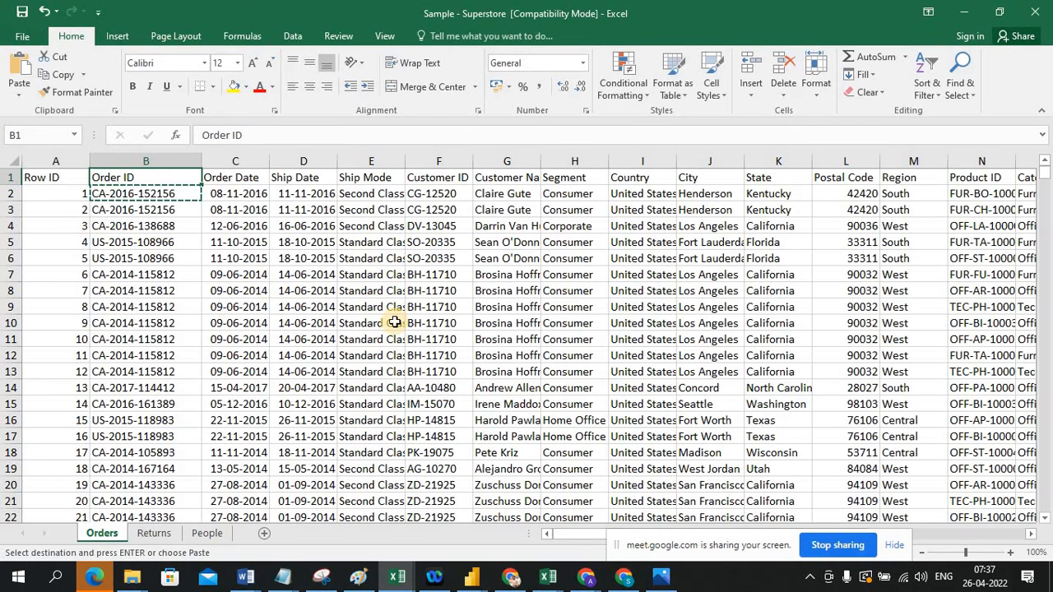
pyautogui.click(206, 534)
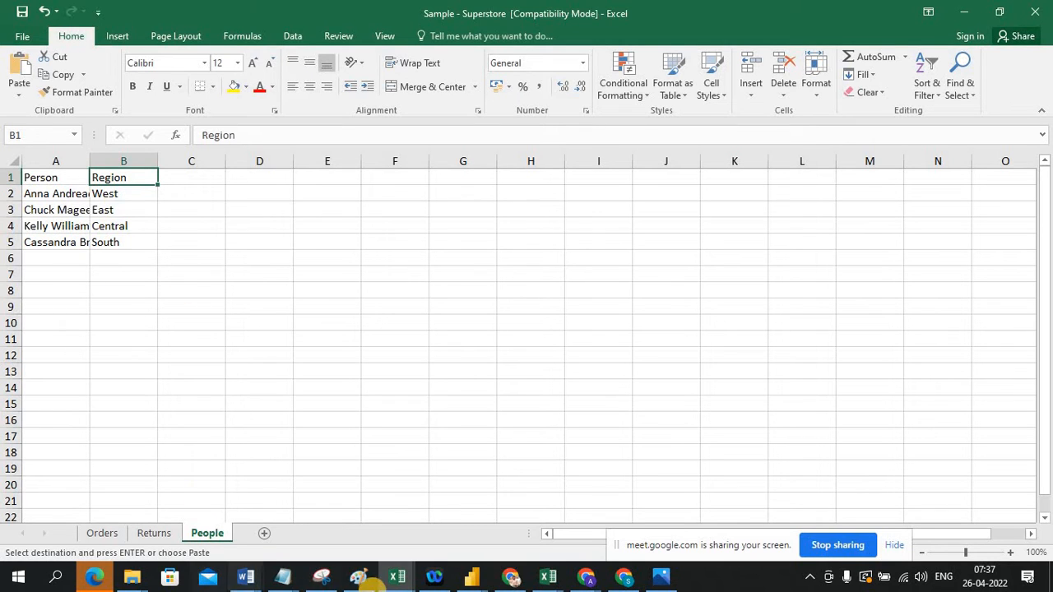
# Switch to the untitled Power BI Desktop report with the Row ID slicers and expand the People table to show its fields.
pyautogui.moveTo(470, 580)
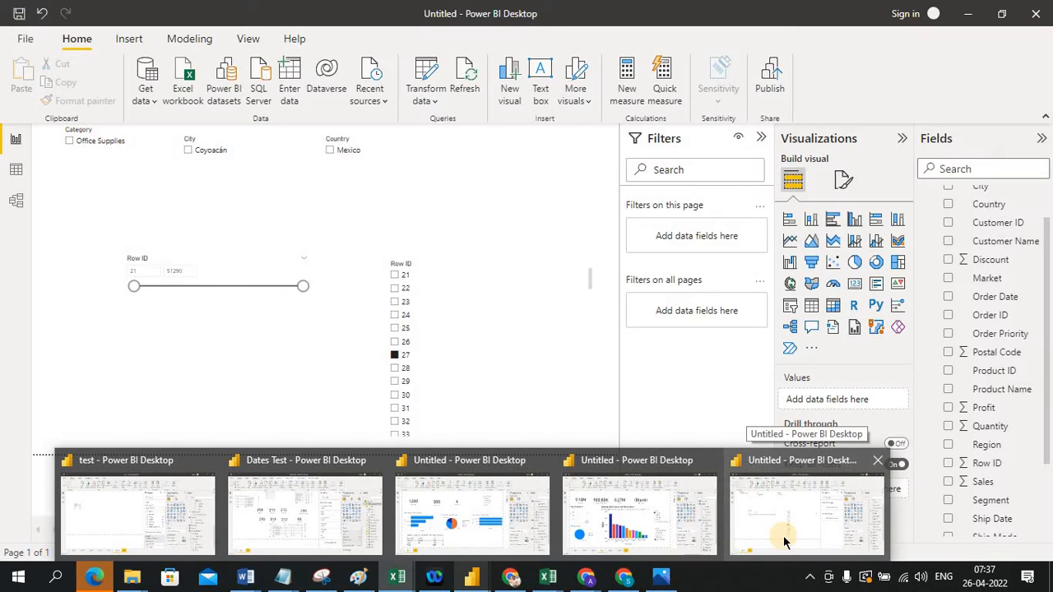
pyautogui.click(783, 536)
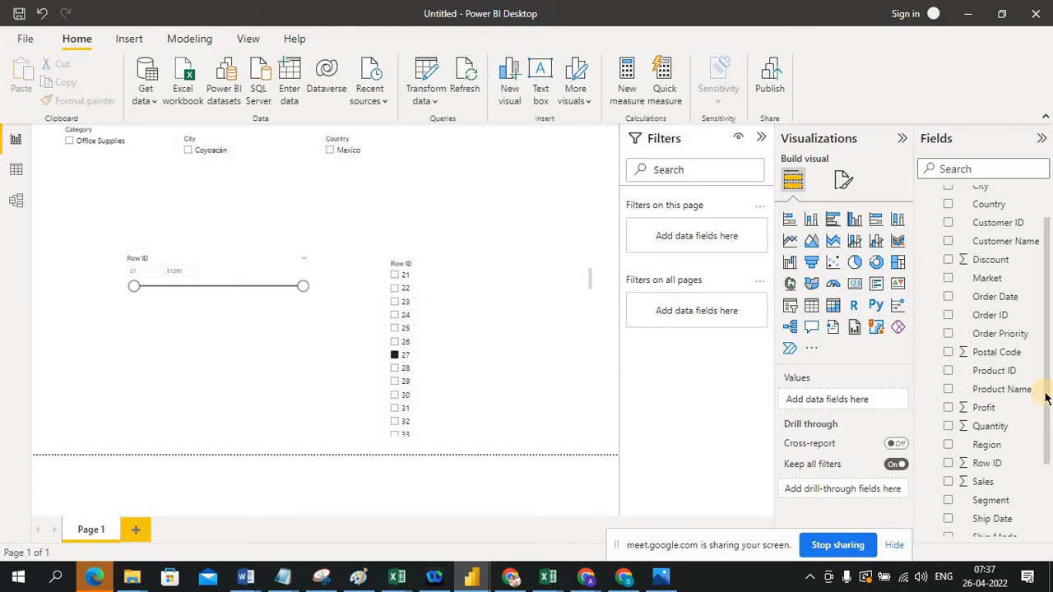
pyautogui.moveTo(1045, 423); pyautogui.dragTo(1045, 531)
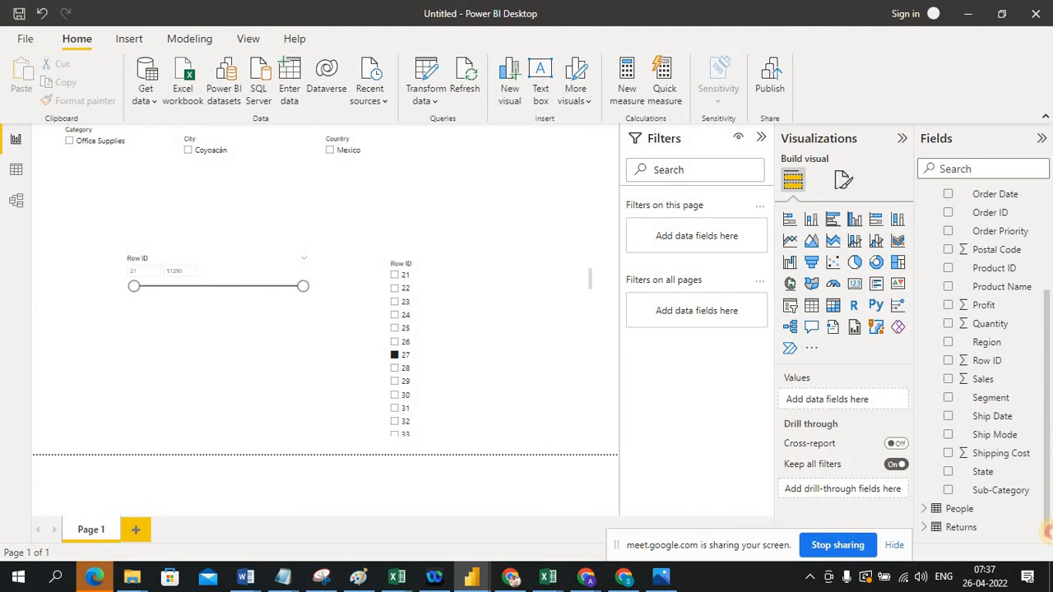
pyautogui.click(928, 510)
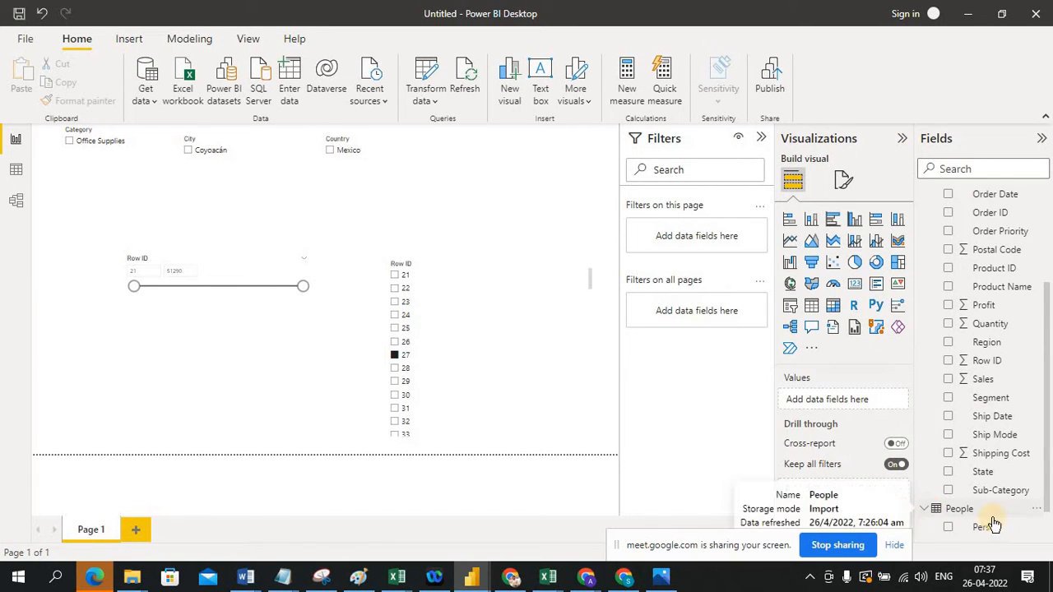
pyautogui.scroll(-1, 1047, 527)
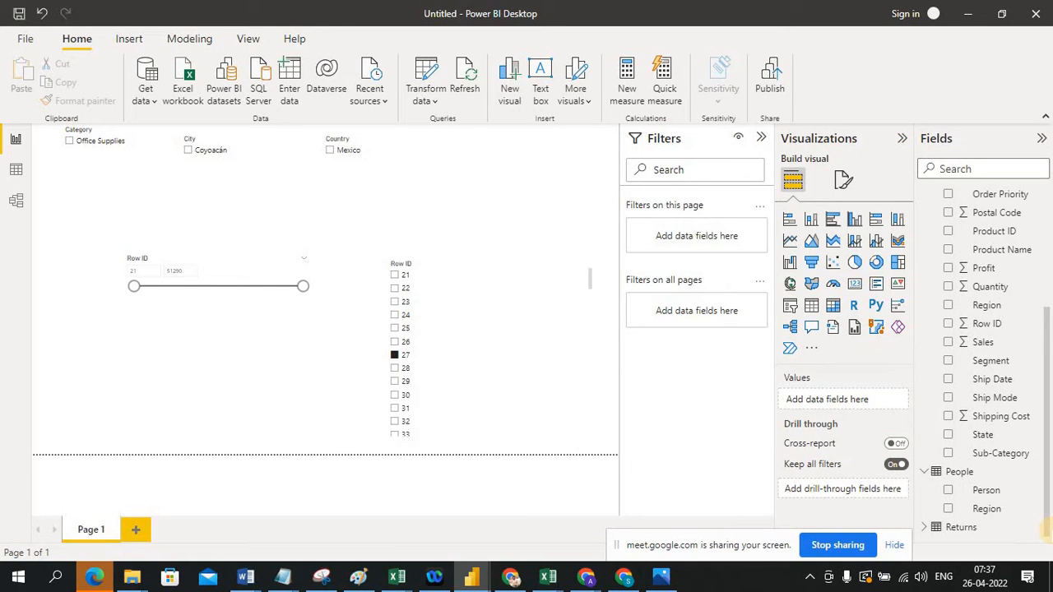
# Add a blank second report page and open the model view of the Orders, People and Returns tables.
pyautogui.click(140, 531)
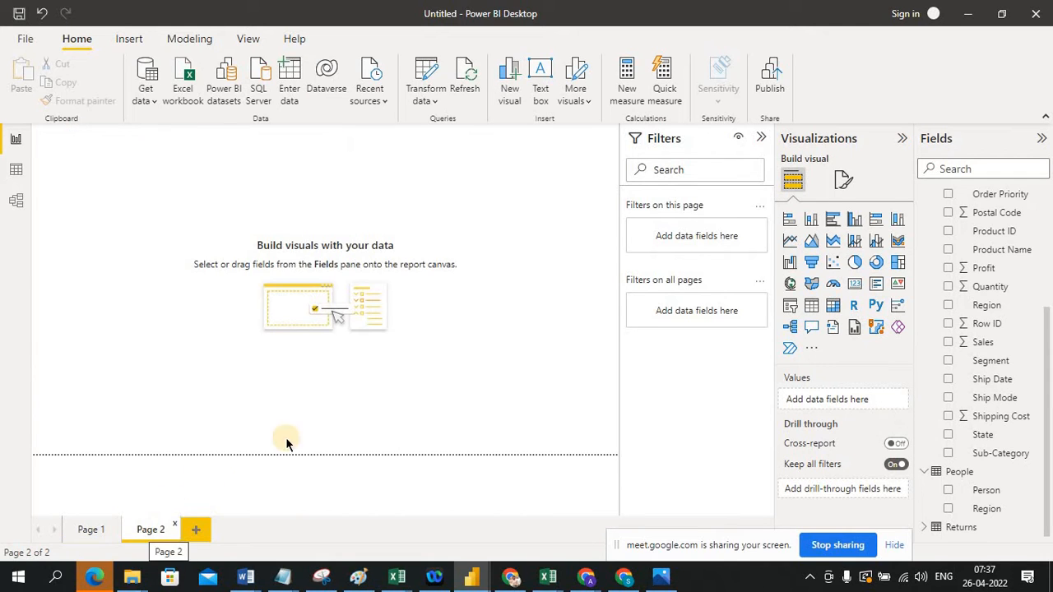
pyautogui.click(17, 202)
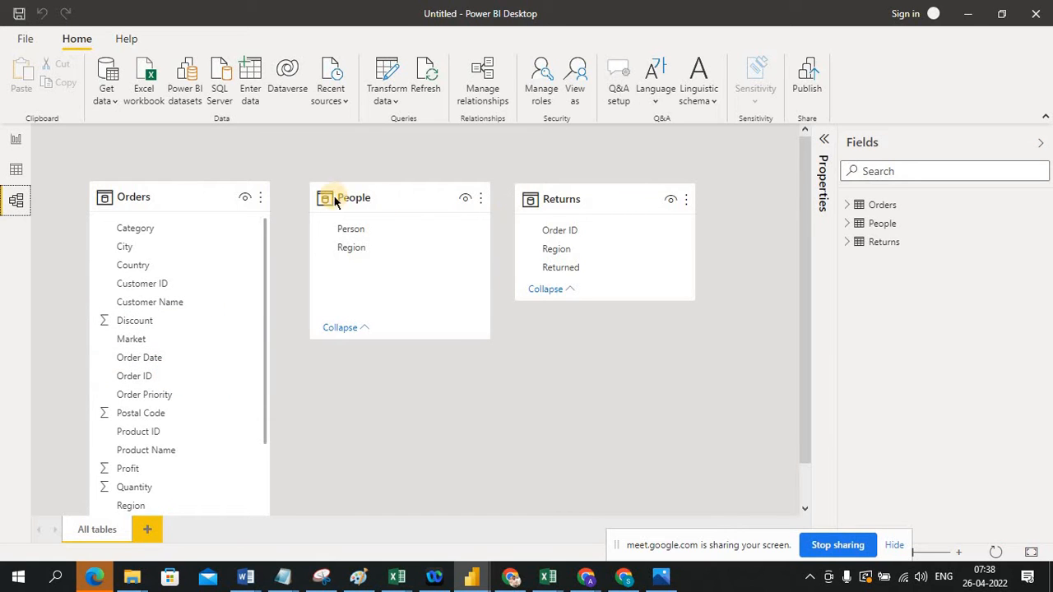
# Relate the Order ID field of Returns to Order ID in Orders, placing People below Returns and Returns closer to Orders.
pyautogui.moveTo(364, 195); pyautogui.dragTo(552, 339)
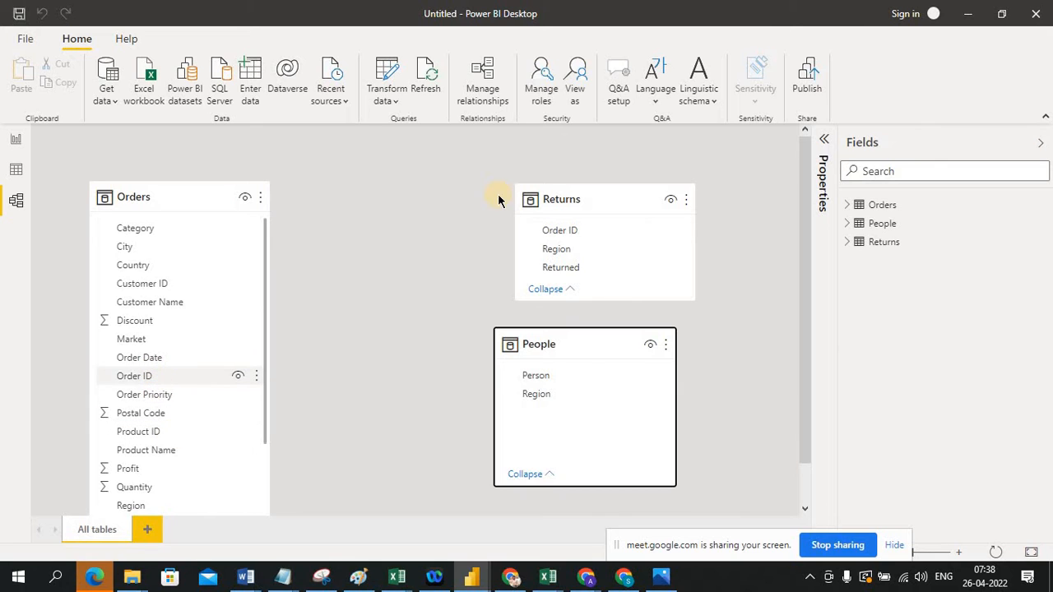
pyautogui.click(571, 233)
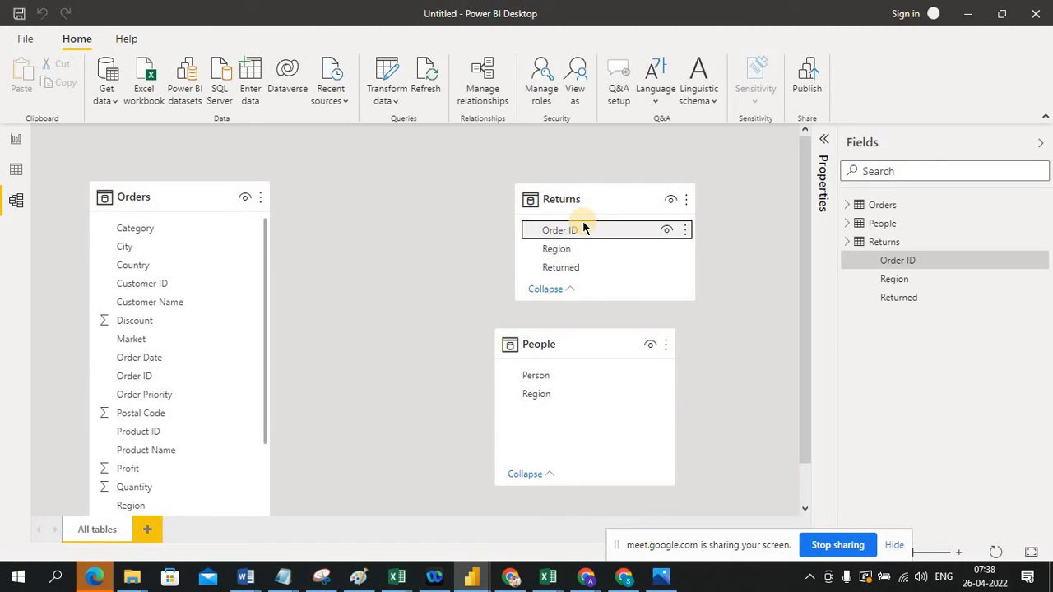
pyautogui.moveTo(573, 230); pyautogui.dragTo(150, 377)
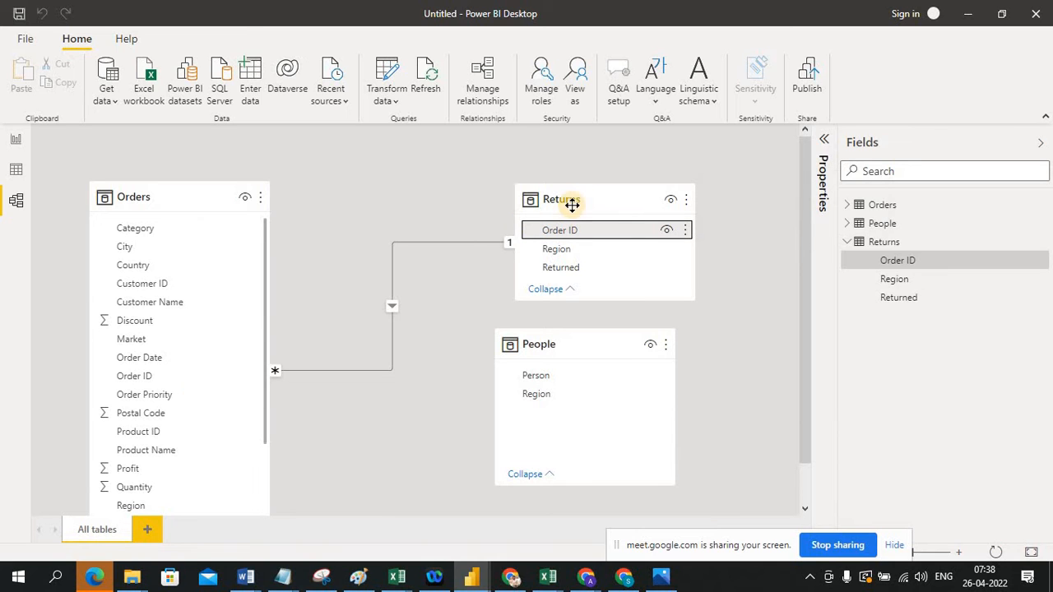
pyautogui.moveTo(569, 205); pyautogui.dragTo(473, 165)
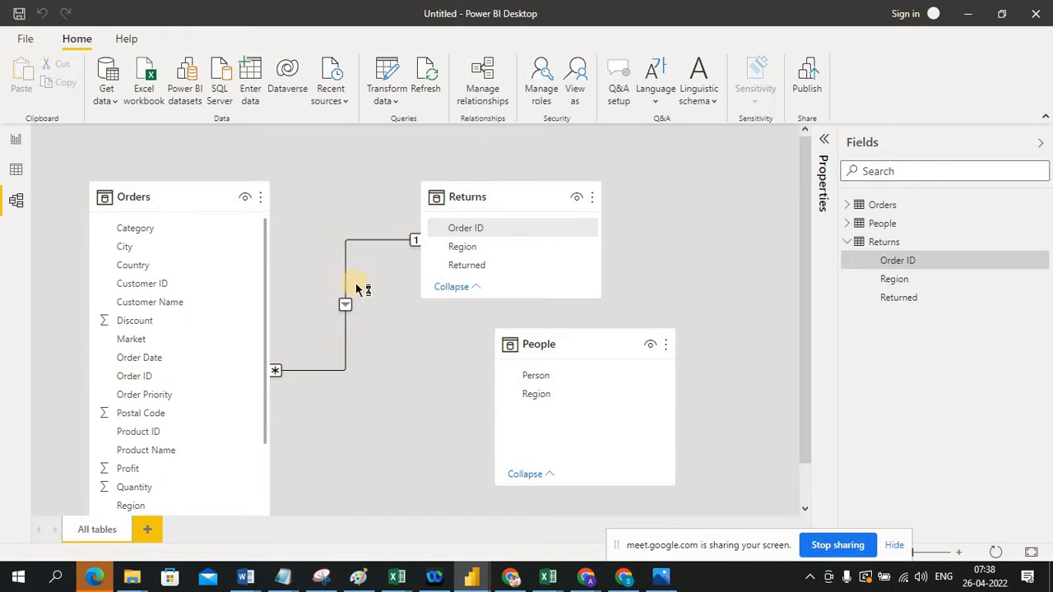
# Open the settings of the Orders–Returns relationship and move the dialog aside to expose the relationship line in the diagram.
pyautogui.doubleClick(353, 332)
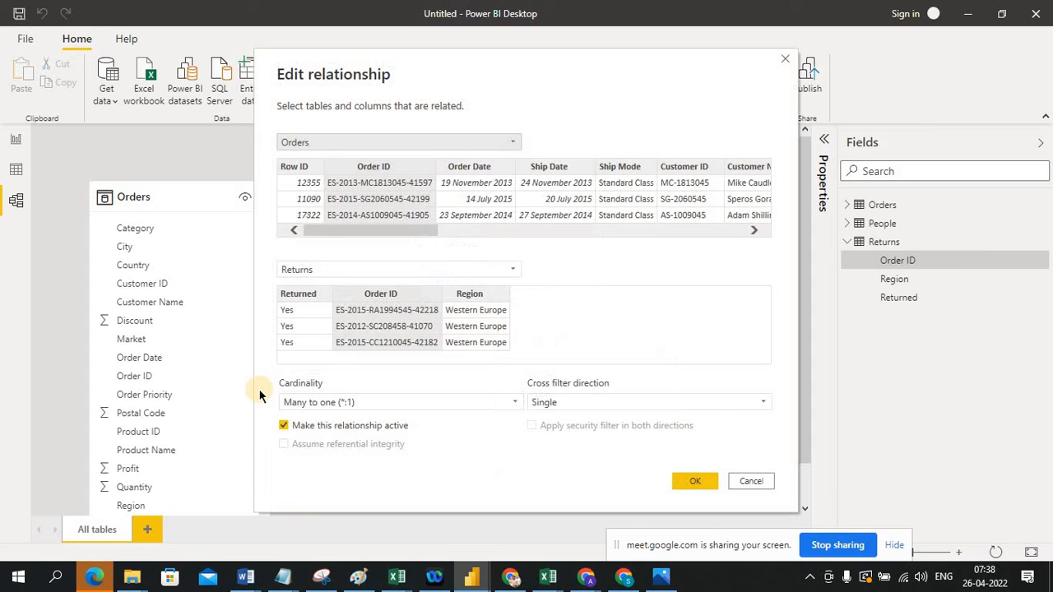
pyautogui.click(743, 481)
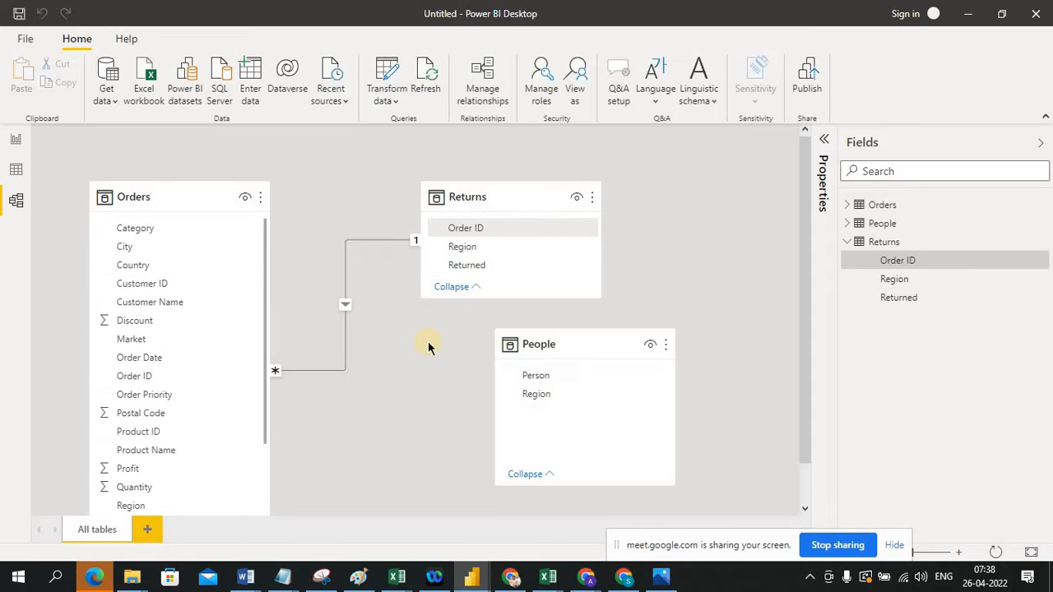
pyautogui.click(345, 247)
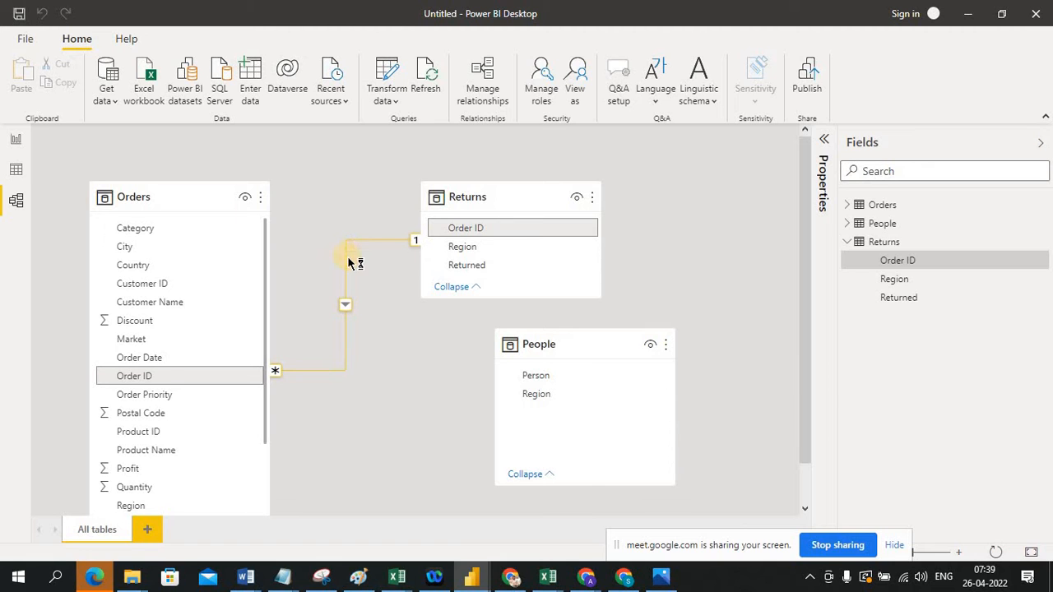
pyautogui.doubleClick(349, 241)
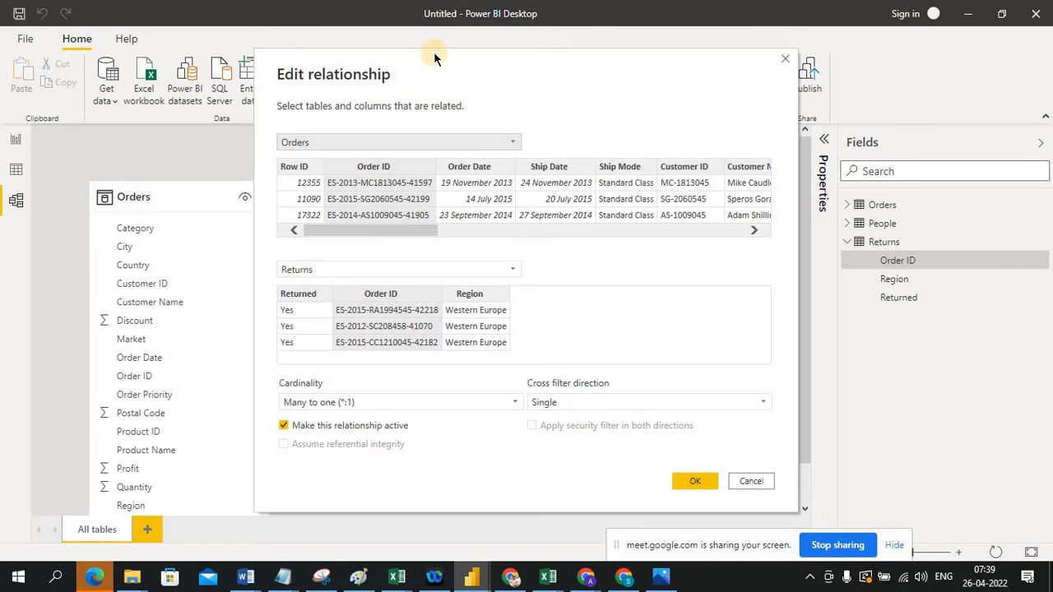
pyautogui.moveTo(520, 38); pyautogui.dragTo(641, 53)
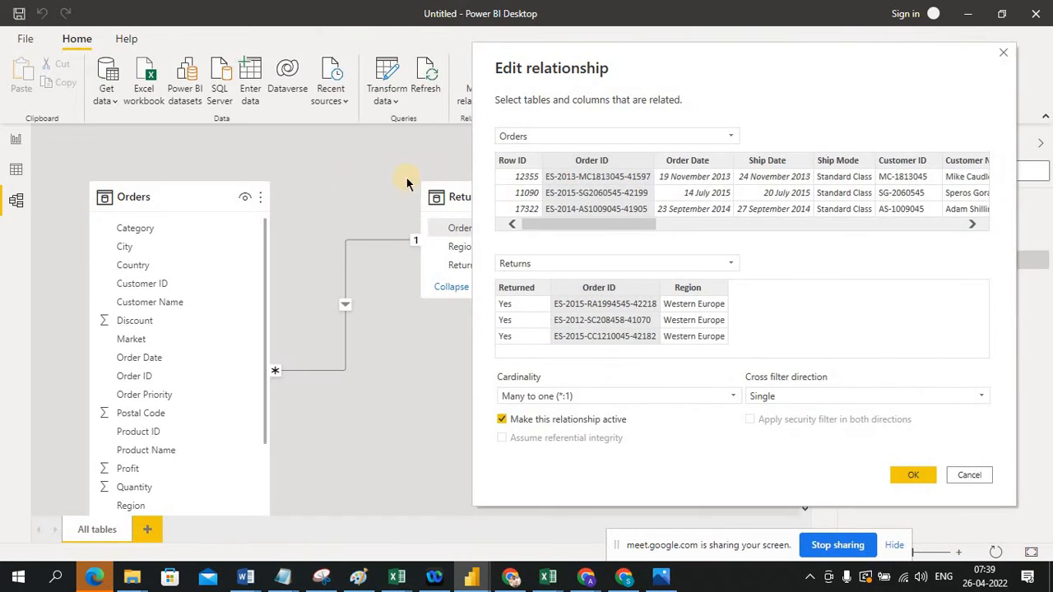
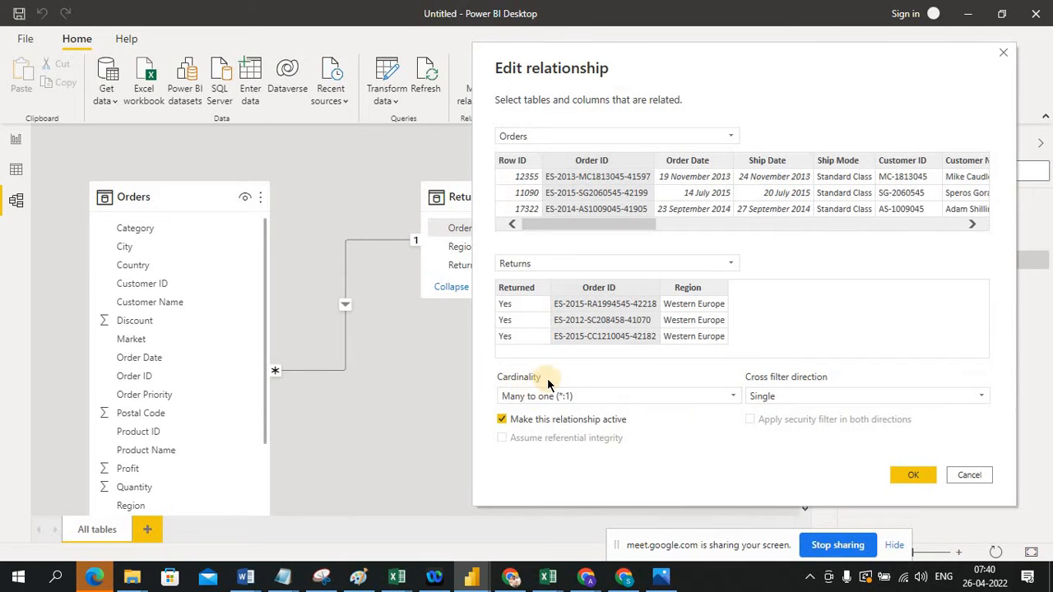
# Try One to one, One to many and Many to many cardinality for the Orders–Returns relationship, and restore Many to one.
pyautogui.click(728, 396)
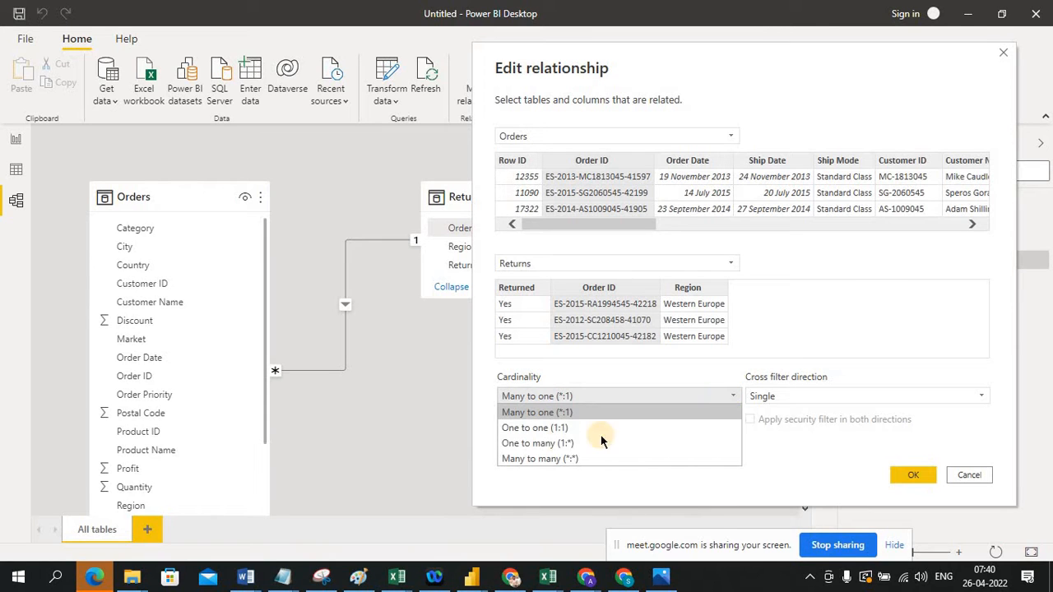
pyautogui.click(519, 434)
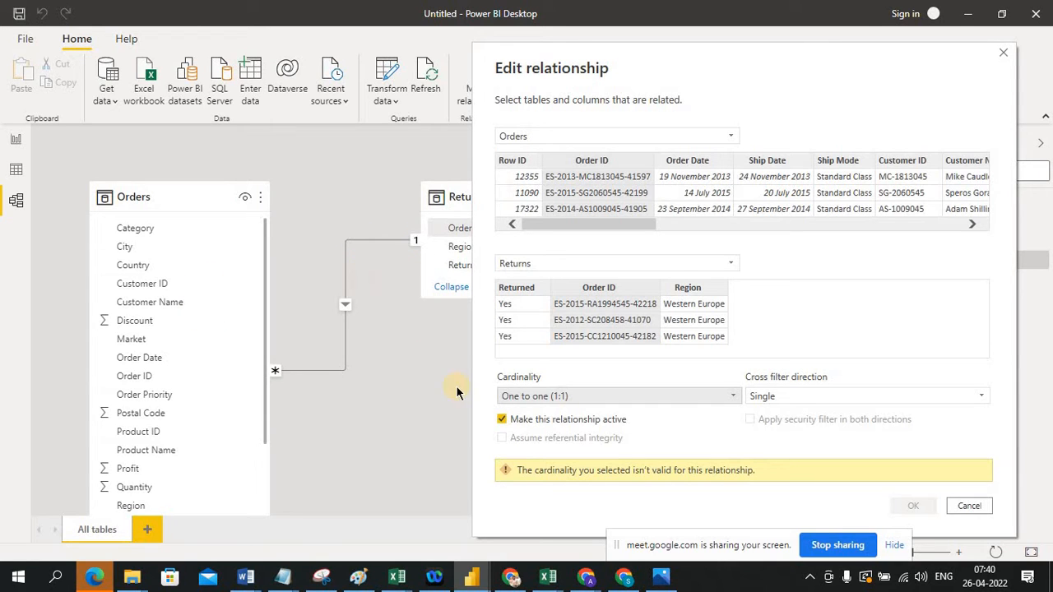
pyautogui.click(732, 396)
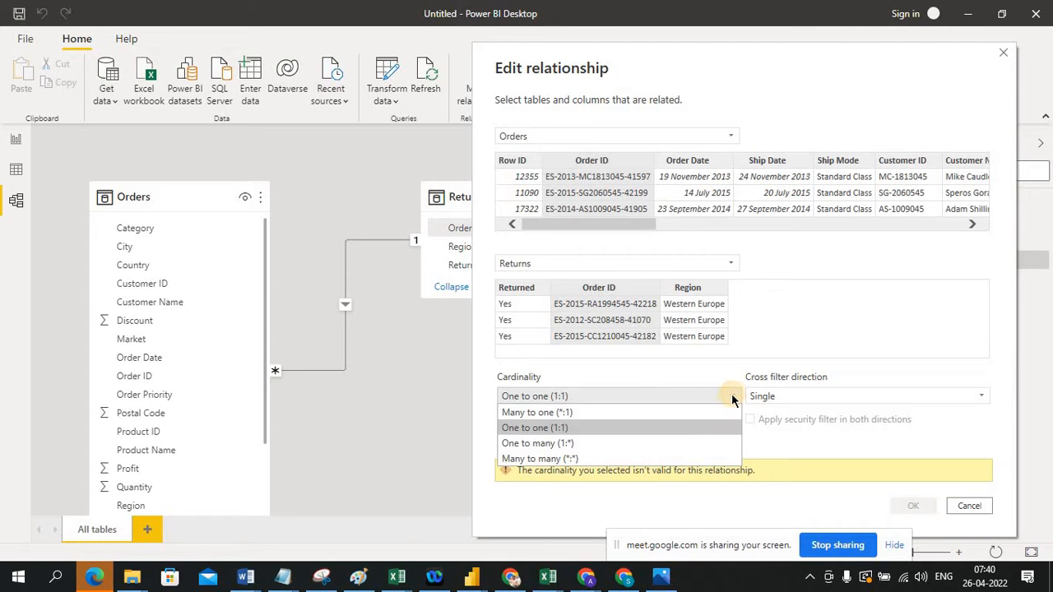
pyautogui.click(617, 446)
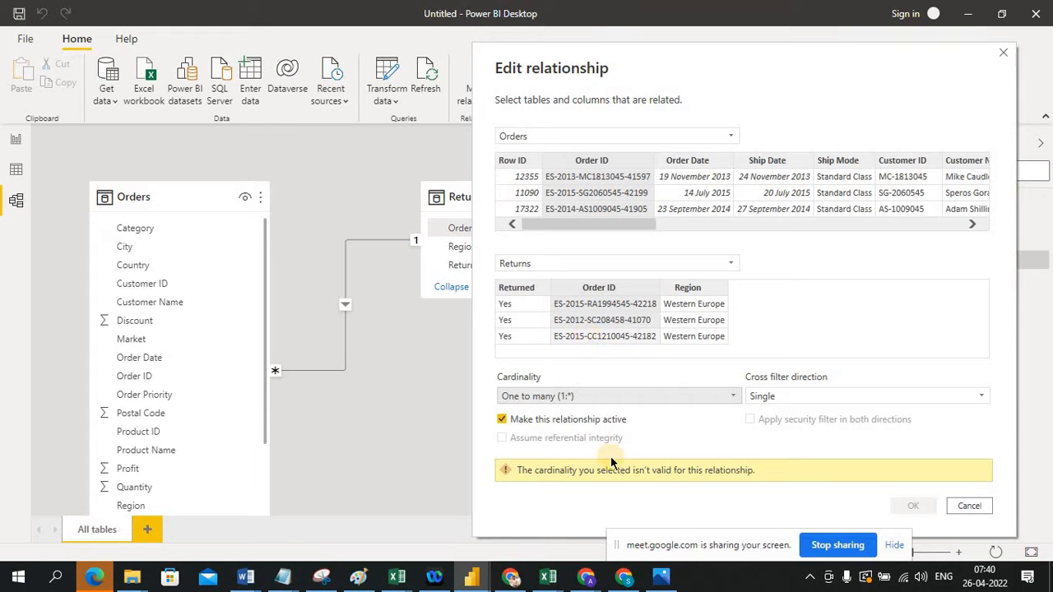
pyautogui.click(630, 398)
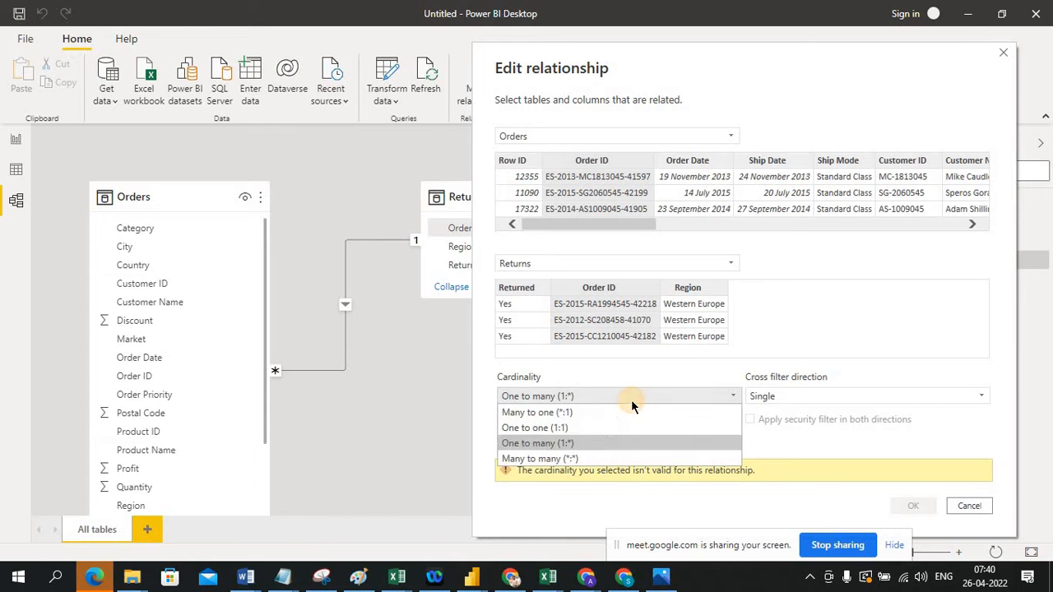
pyautogui.click(560, 459)
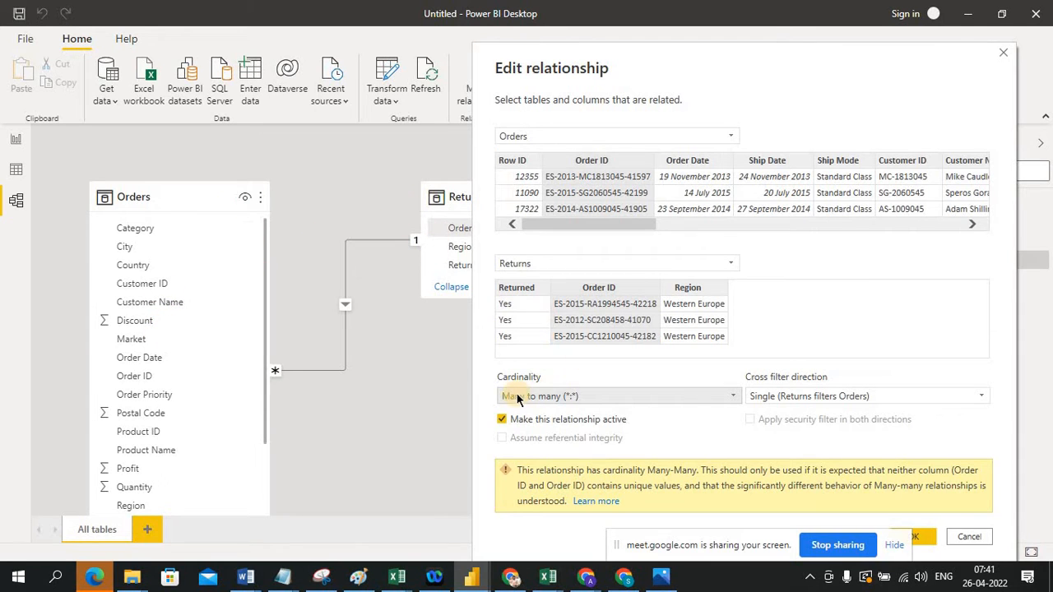
pyautogui.click(726, 399)
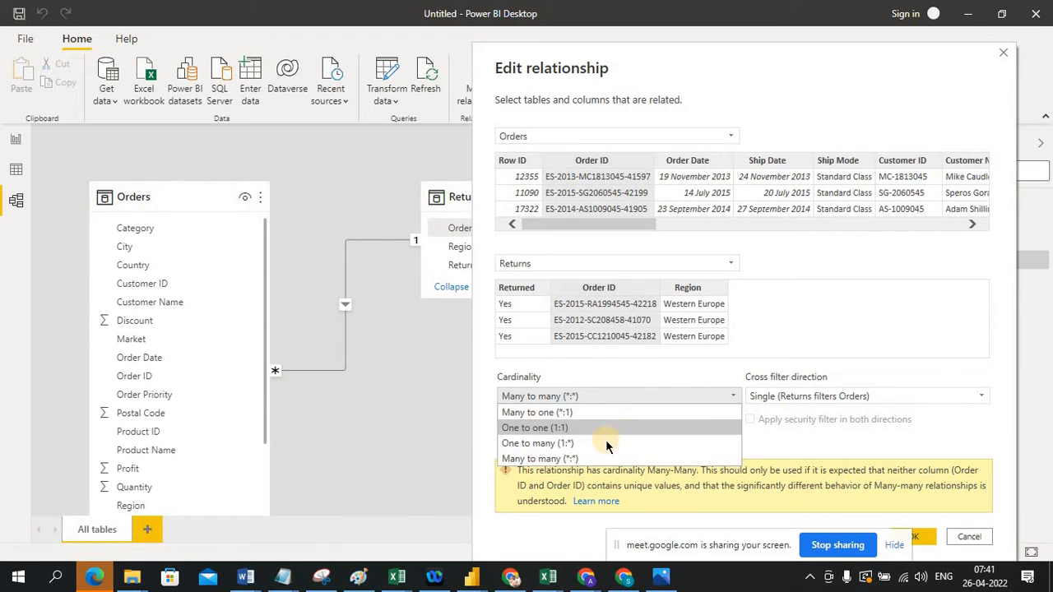
pyautogui.click(628, 398)
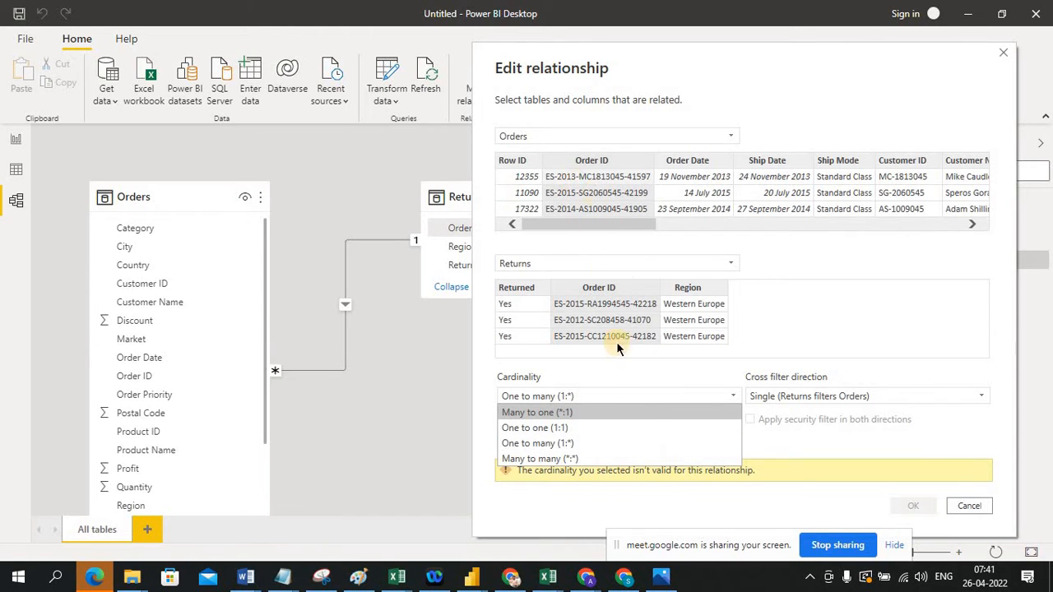
pyautogui.click(583, 411)
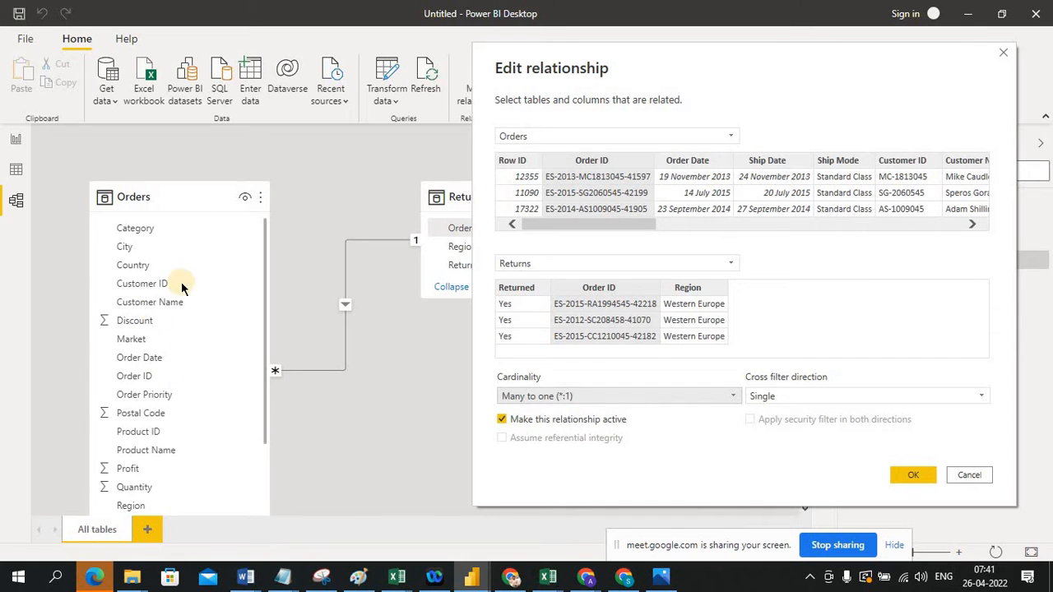
# Set the cross filter direction of the Orders–Returns relationship to Both and apply it.
pyautogui.click(799, 396)
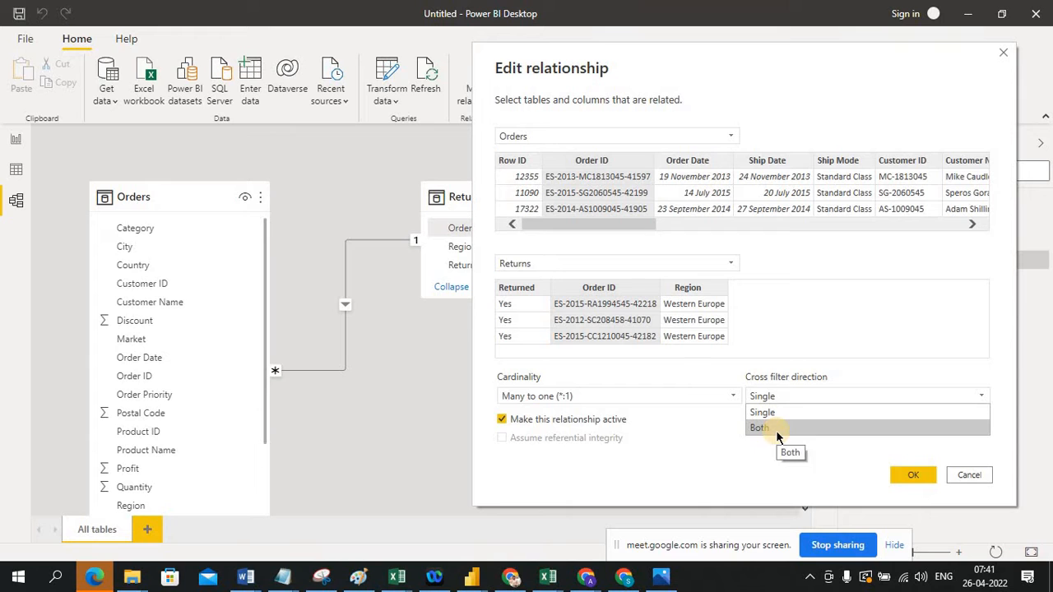
pyautogui.click(776, 429)
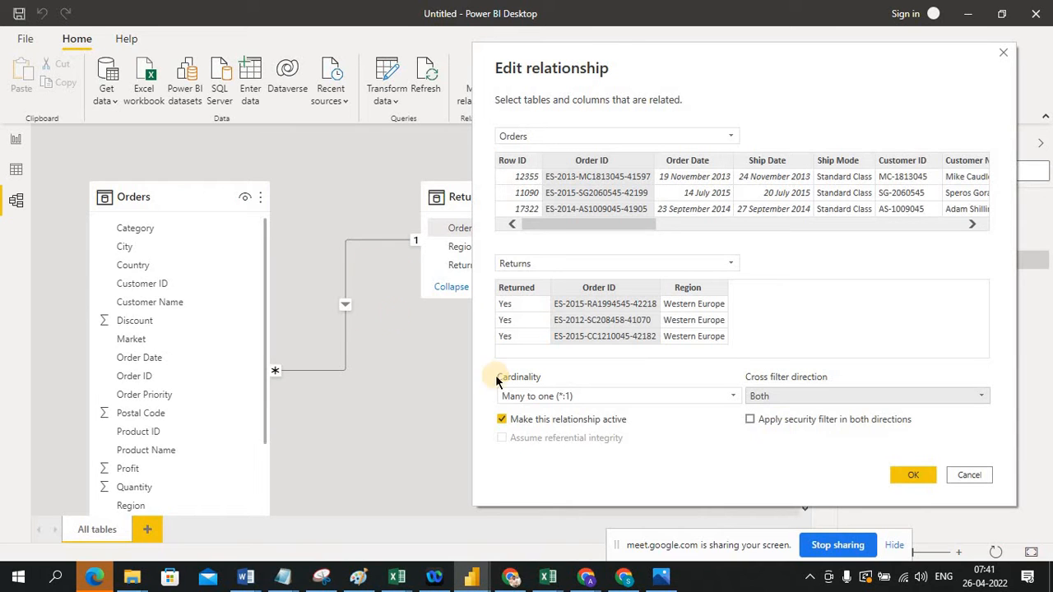
pyautogui.click(917, 481)
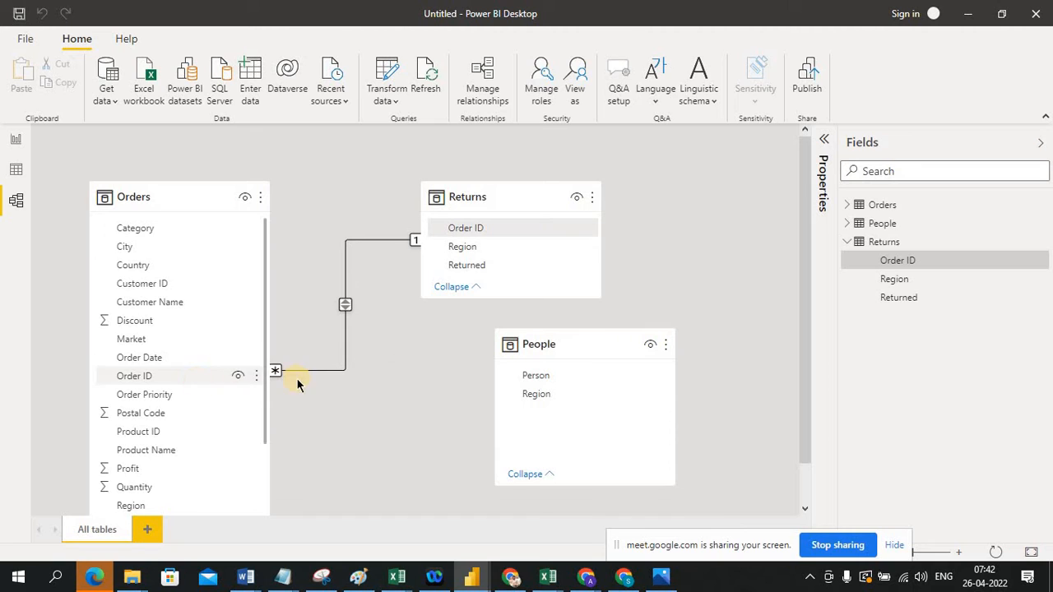
# Reopen the Orders–Returns relationship and set its cross filter direction back to Single.
pyautogui.click(345, 305)
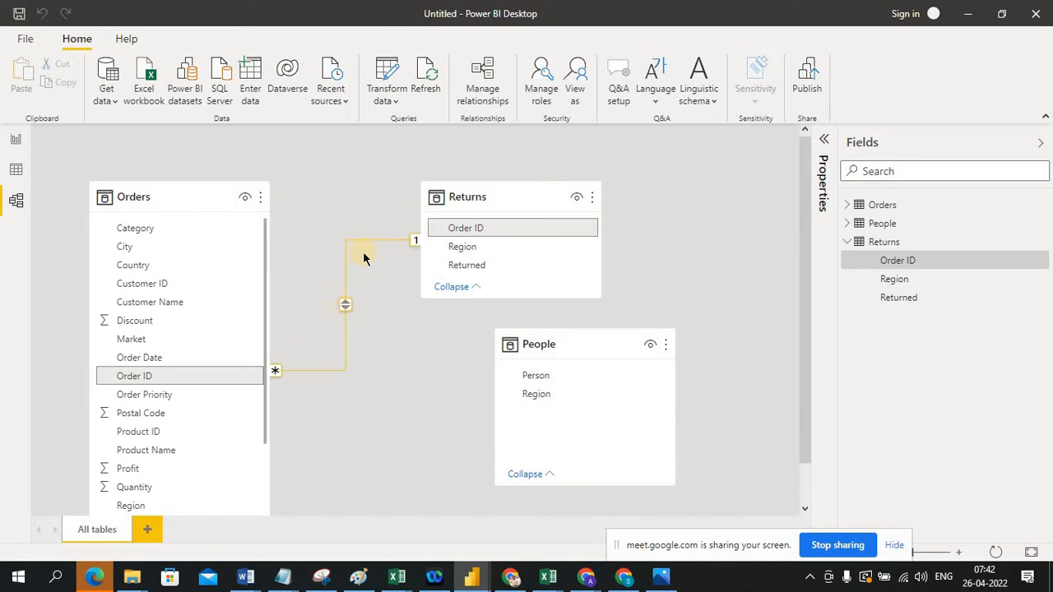
pyautogui.doubleClick(345, 306)
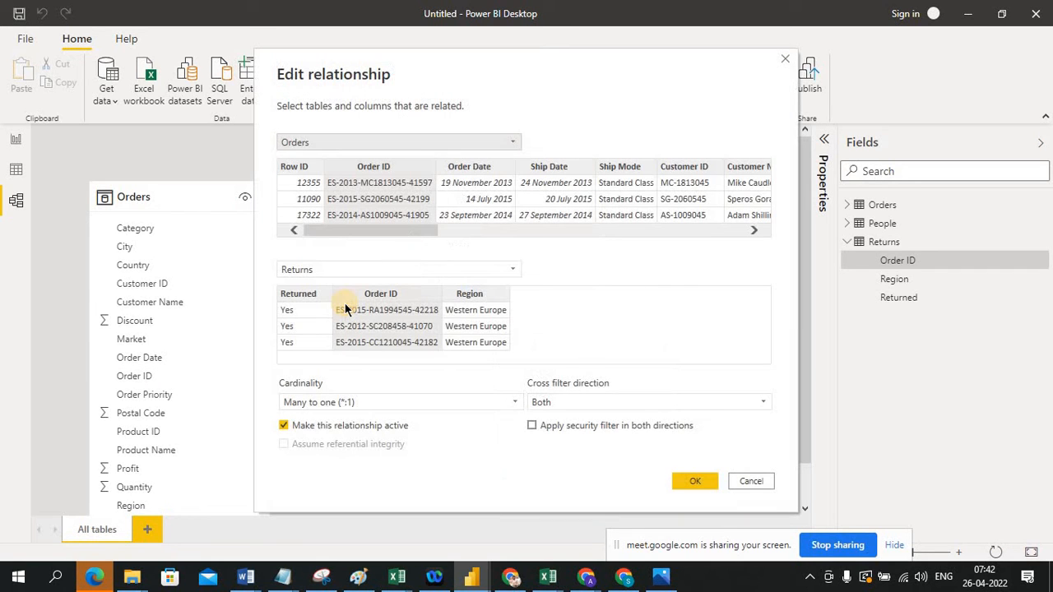
pyautogui.click(726, 399)
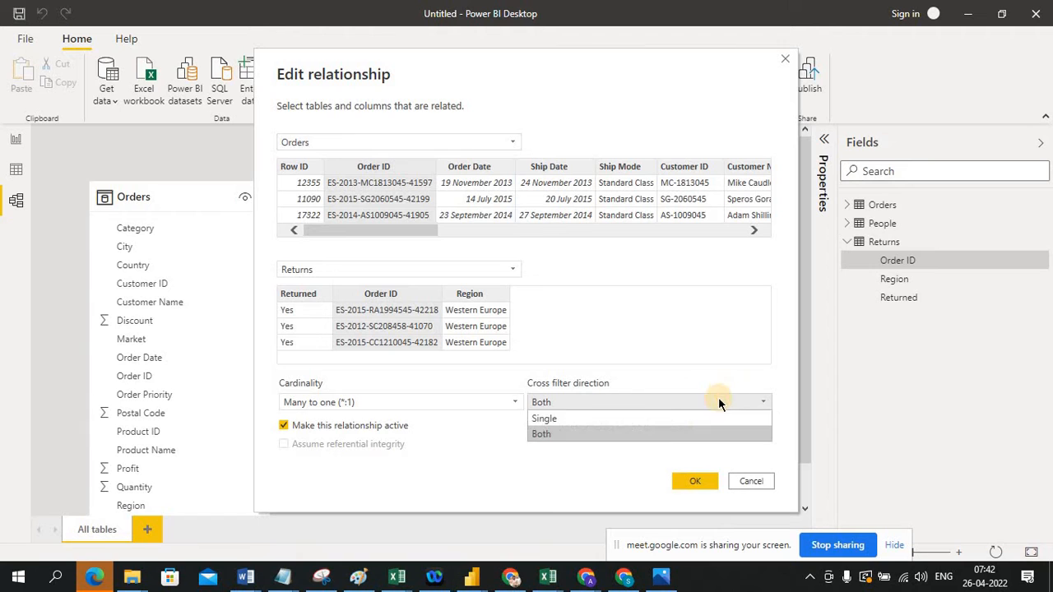
pyautogui.click(653, 419)
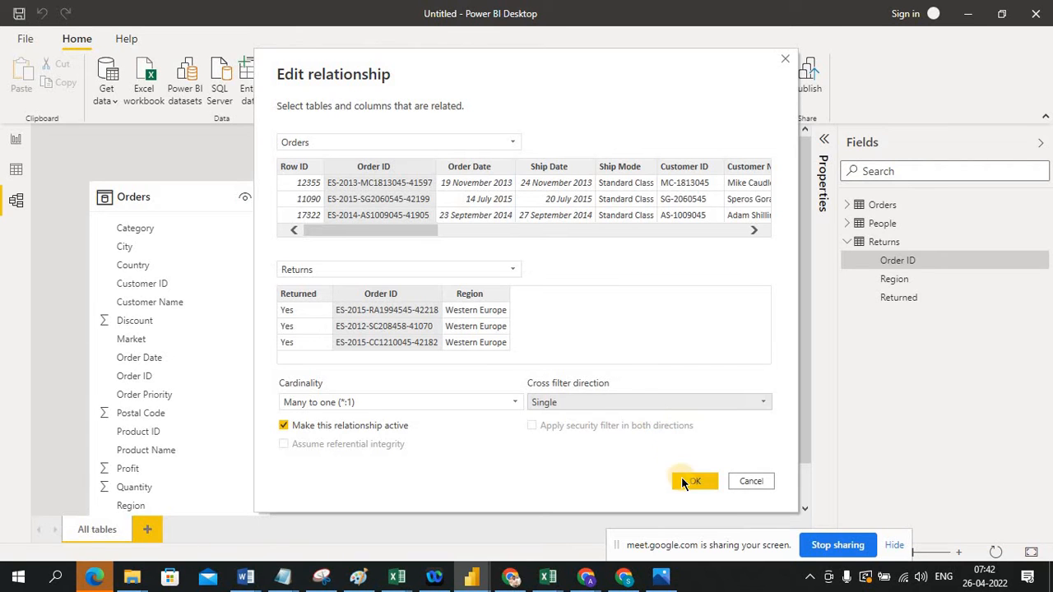
pyautogui.click(681, 477)
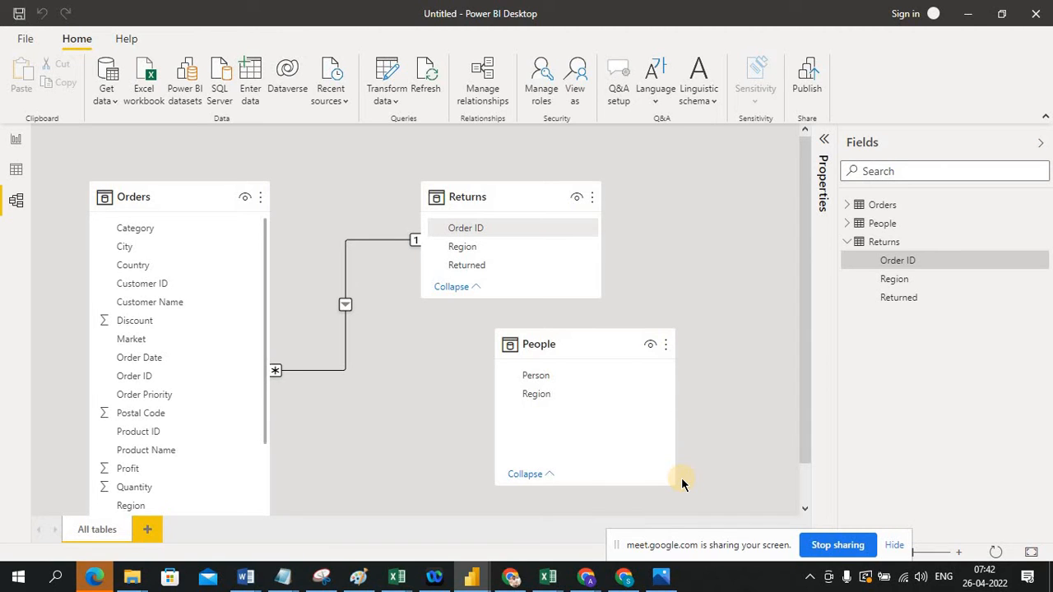
# Align the People table directly beneath Returns and relate its Region field to Region in the Orders table.
pyautogui.moveTo(581, 350); pyautogui.dragTo(585, 400)
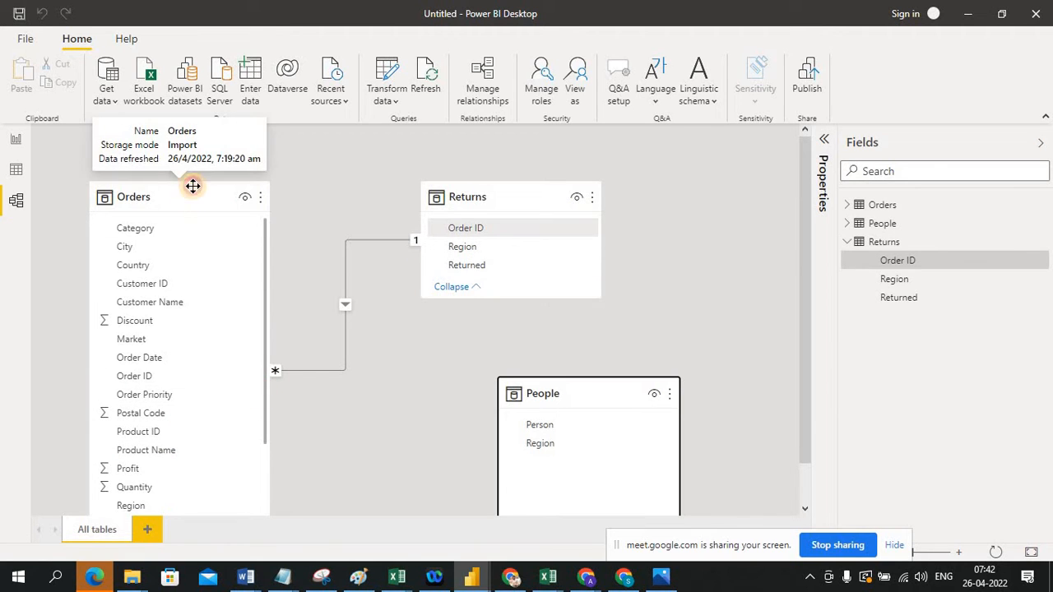
pyautogui.moveTo(192, 186); pyautogui.dragTo(204, 186)
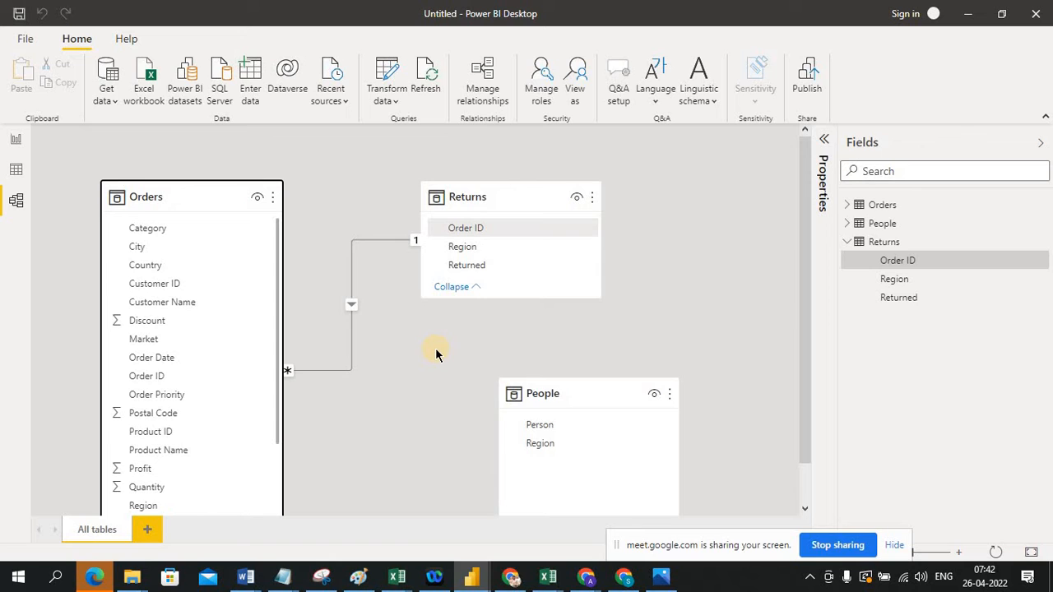
pyautogui.moveTo(555, 393); pyautogui.dragTo(477, 351)
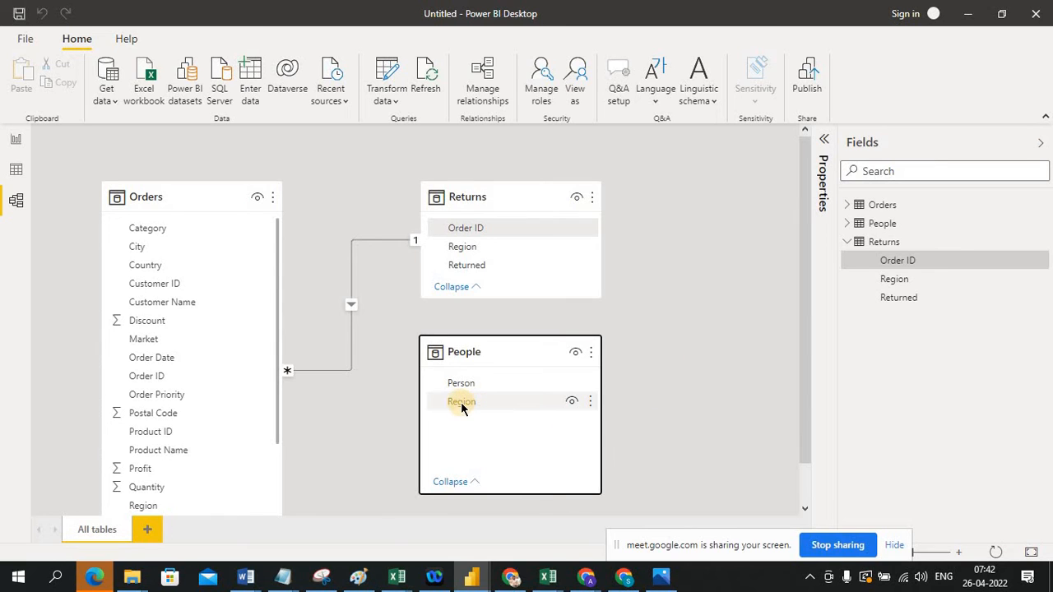
pyautogui.moveTo(461, 408)
pyautogui.mouseDown()
pyautogui.moveTo(459, 253)
pyautogui.moveTo(157, 510)
pyautogui.moveTo(293, 400)
pyautogui.moveTo(468, 389)
pyautogui.moveTo(448, 398)
pyautogui.mouseUp()
pyautogui.moveTo(472, 402); pyautogui.dragTo(198, 510)
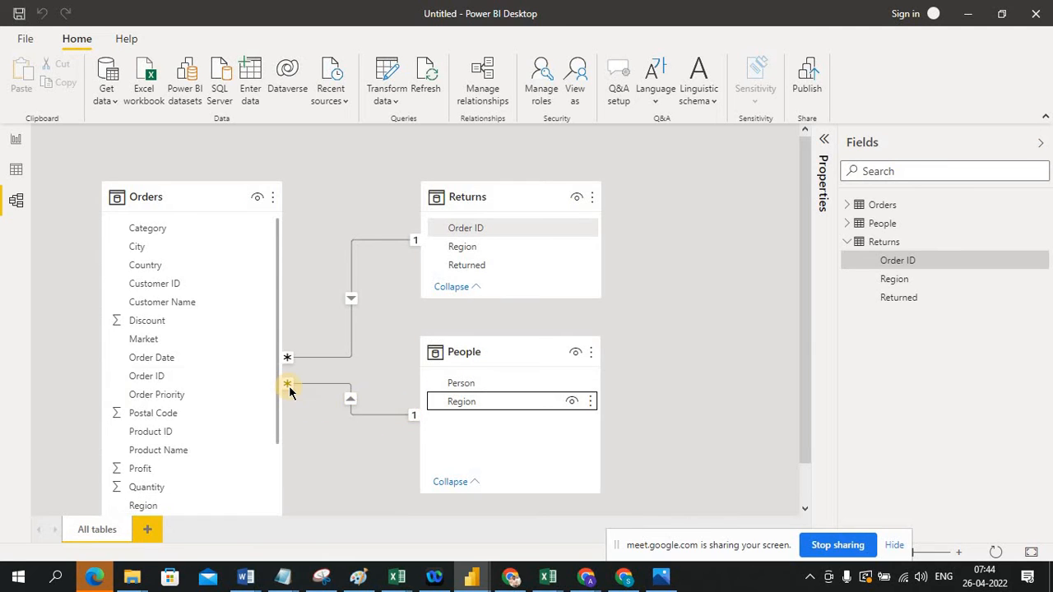
# Delete the Order ID column from the Returns table.
pyautogui.click(382, 420)
pyautogui.press('Delete')
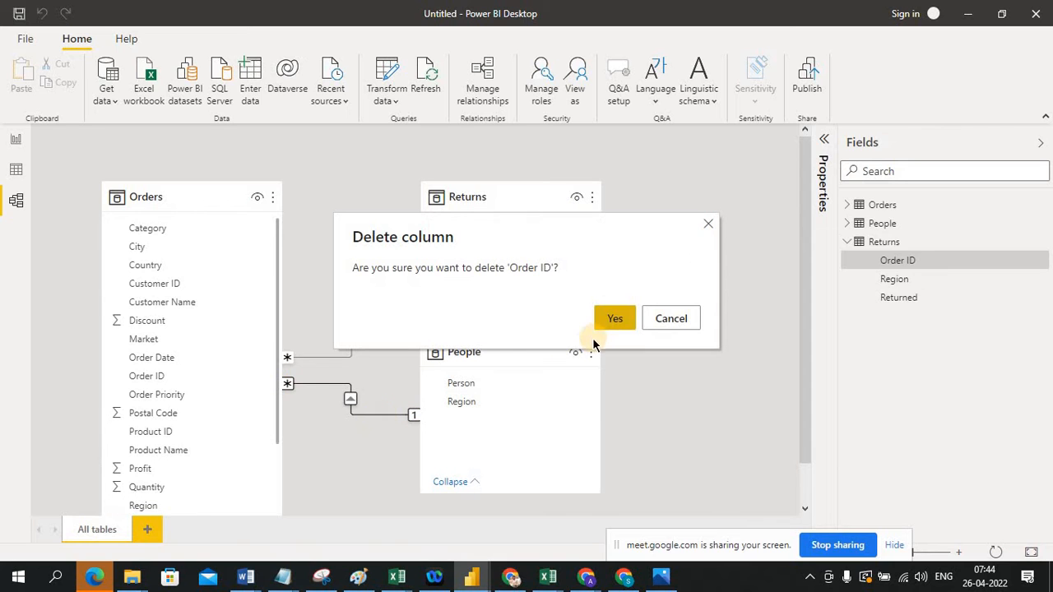
pyautogui.click(611, 317)
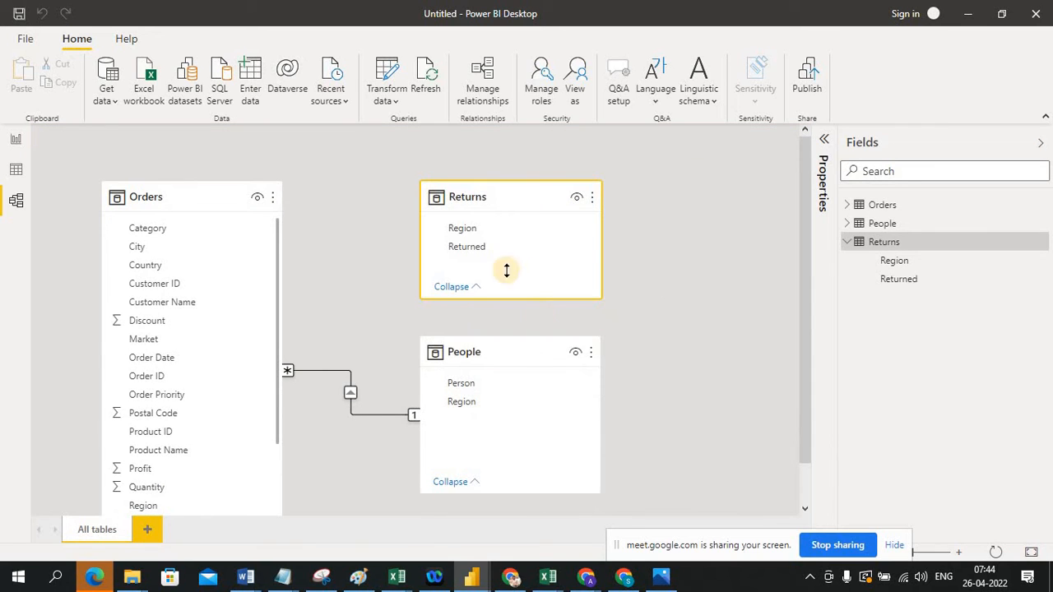
# Move the Returns table closer to the Orders table in the diagram.
pyautogui.click(482, 229)
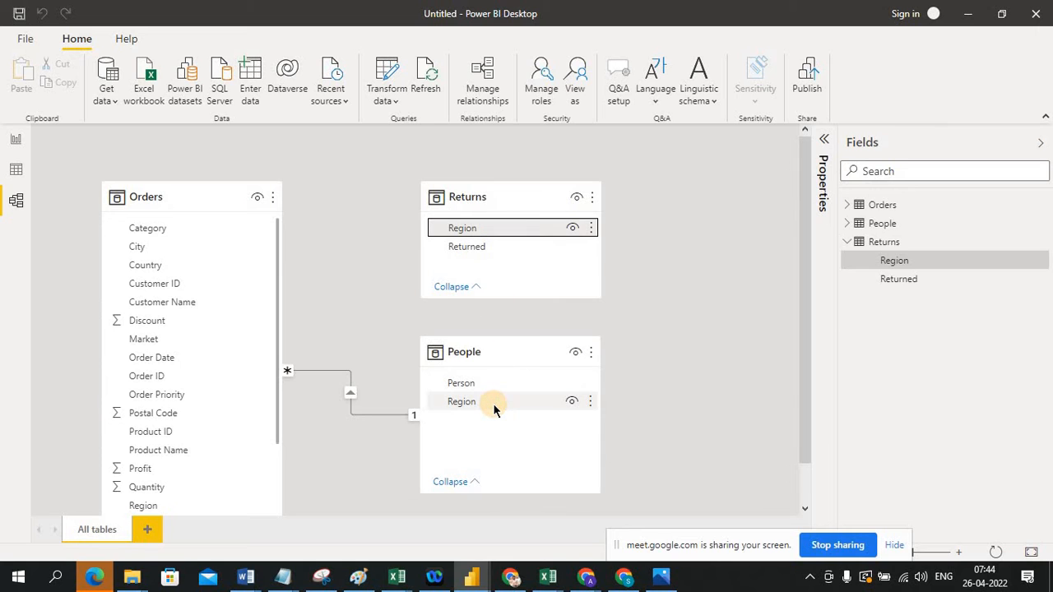
pyautogui.moveTo(461, 188); pyautogui.dragTo(407, 189)
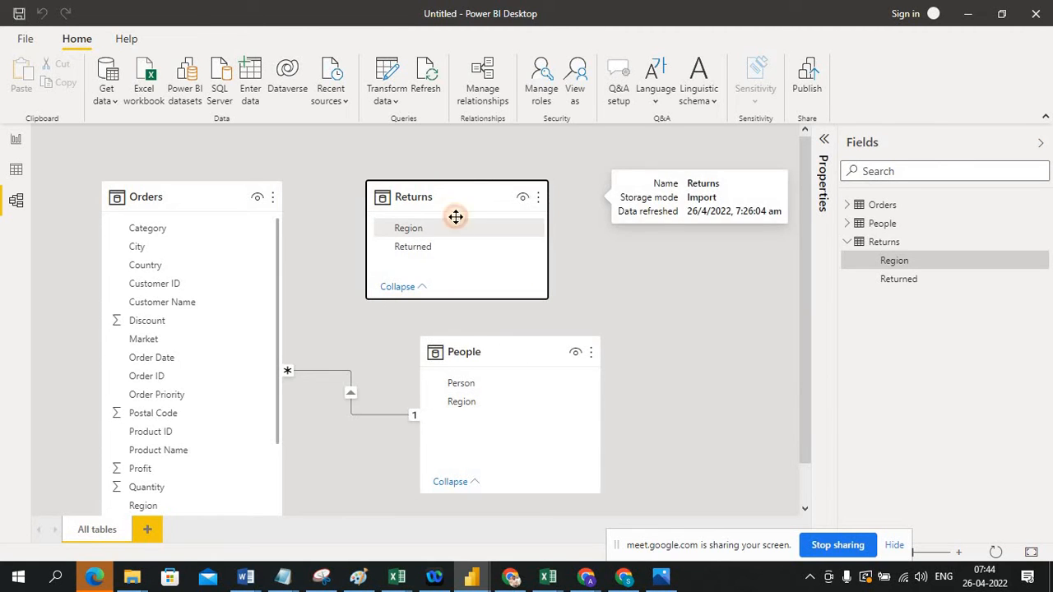
# Relate Region in Returns to Region in People, and arrange People beside Orders with Returns beneath it.
pyautogui.moveTo(413, 228); pyautogui.dragTo(491, 401)
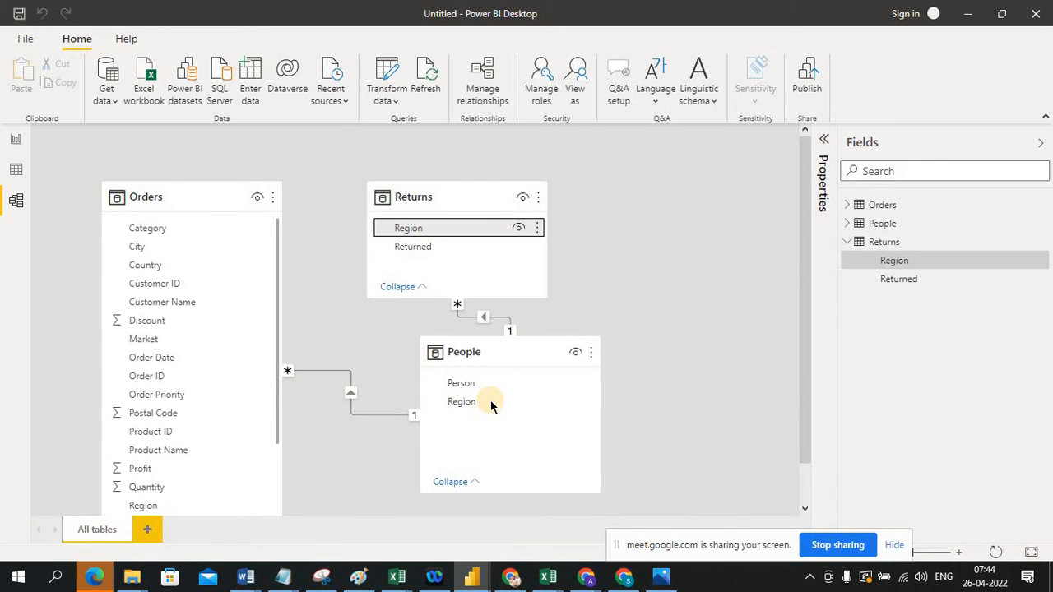
pyautogui.moveTo(433, 198); pyautogui.dragTo(667, 179)
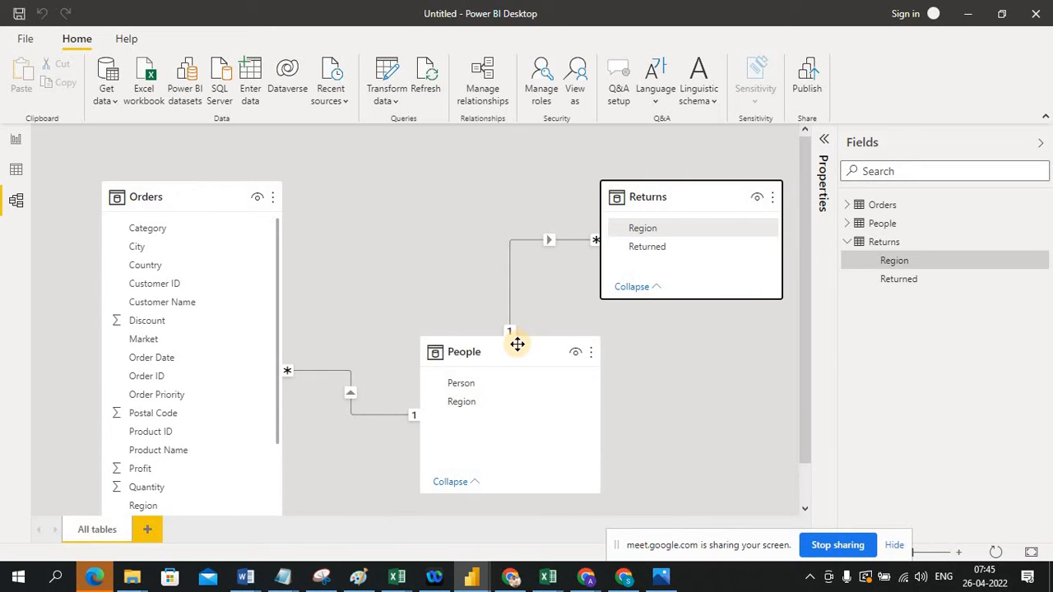
pyautogui.moveTo(515, 343); pyautogui.dragTo(447, 200)
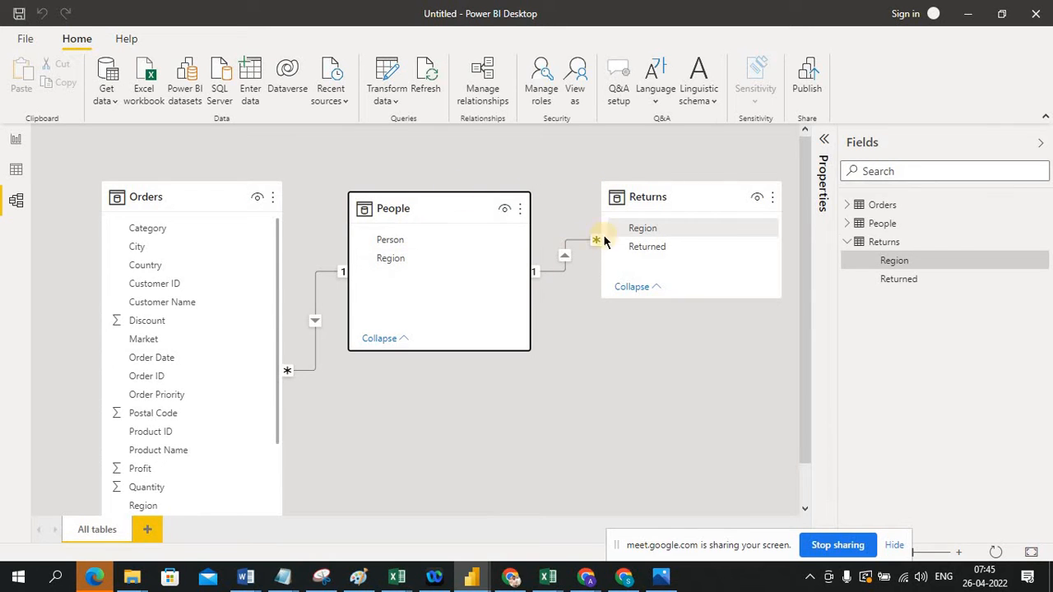
pyautogui.moveTo(643, 197); pyautogui.dragTo(444, 425)
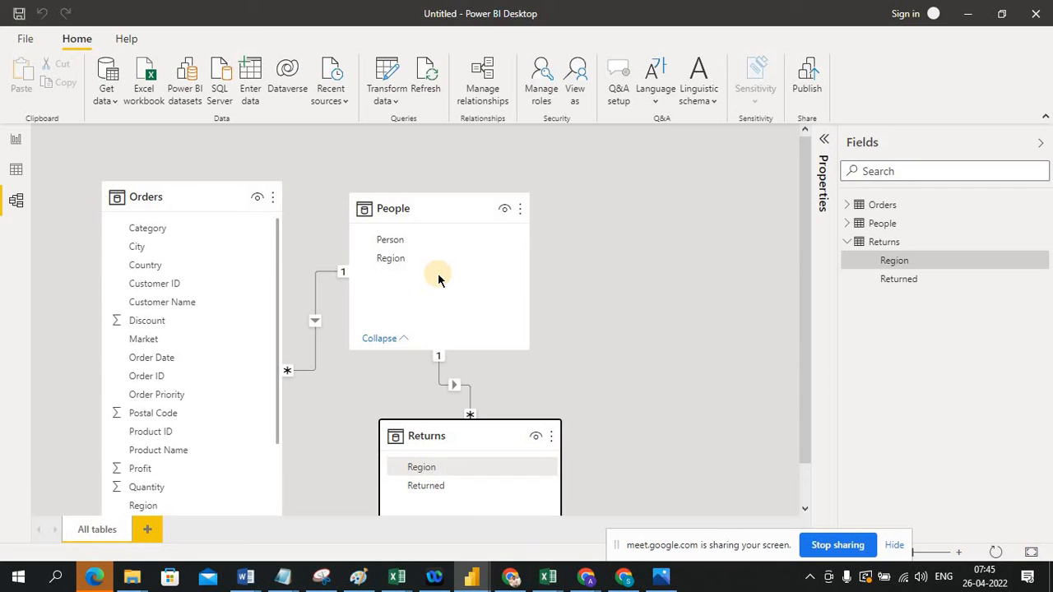
# Switch to the Sample - Superstore workbook in Excel and check the People sheet's Region values against the model's People table.
pyautogui.hotkey('alt', 'Tab')
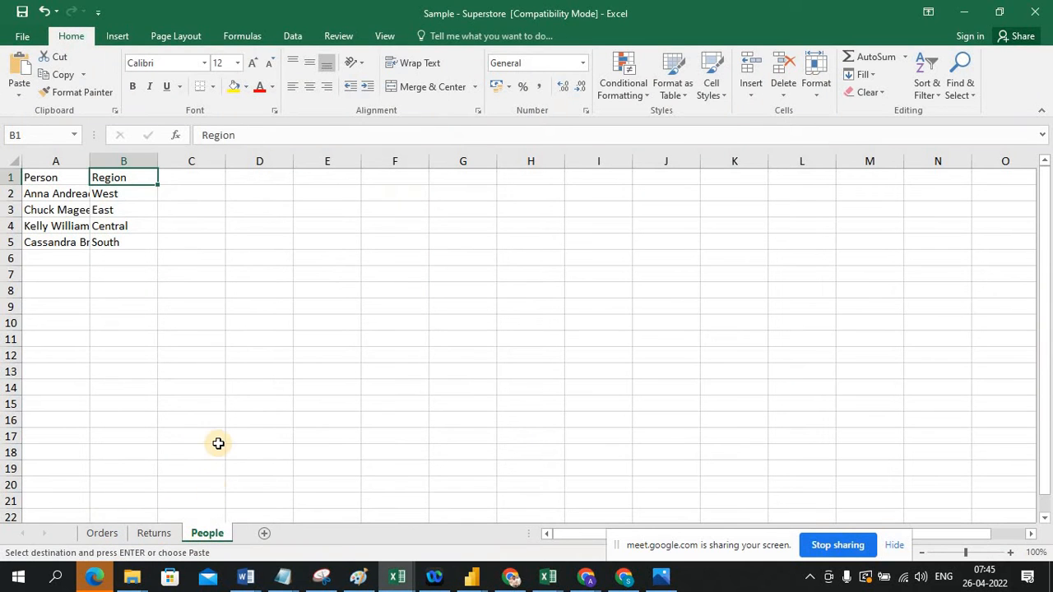
pyautogui.hotkey('alt', 'Tab')
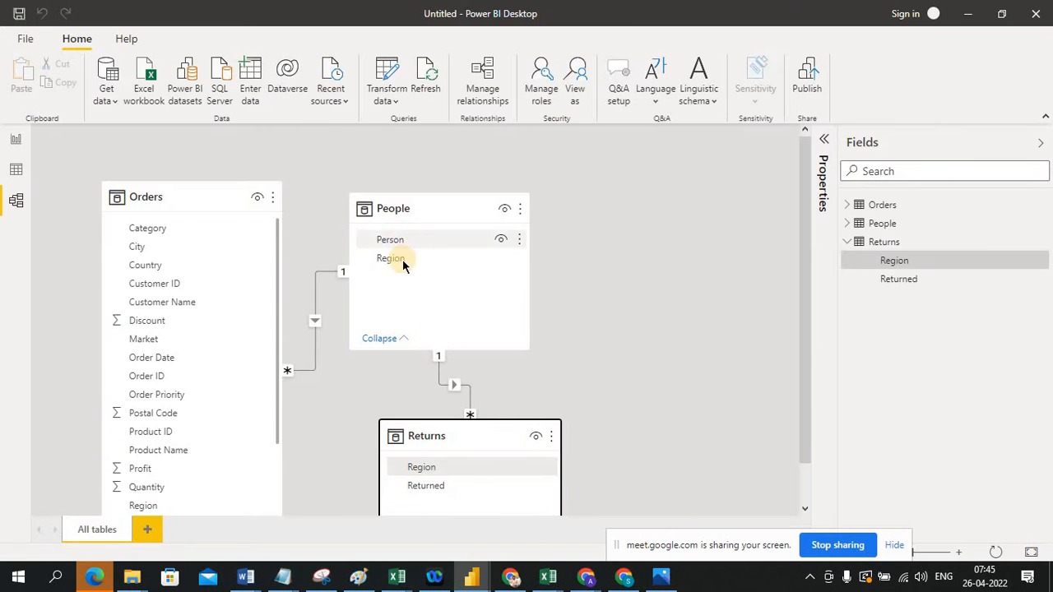
pyautogui.hotkey('alt', 'Tab')
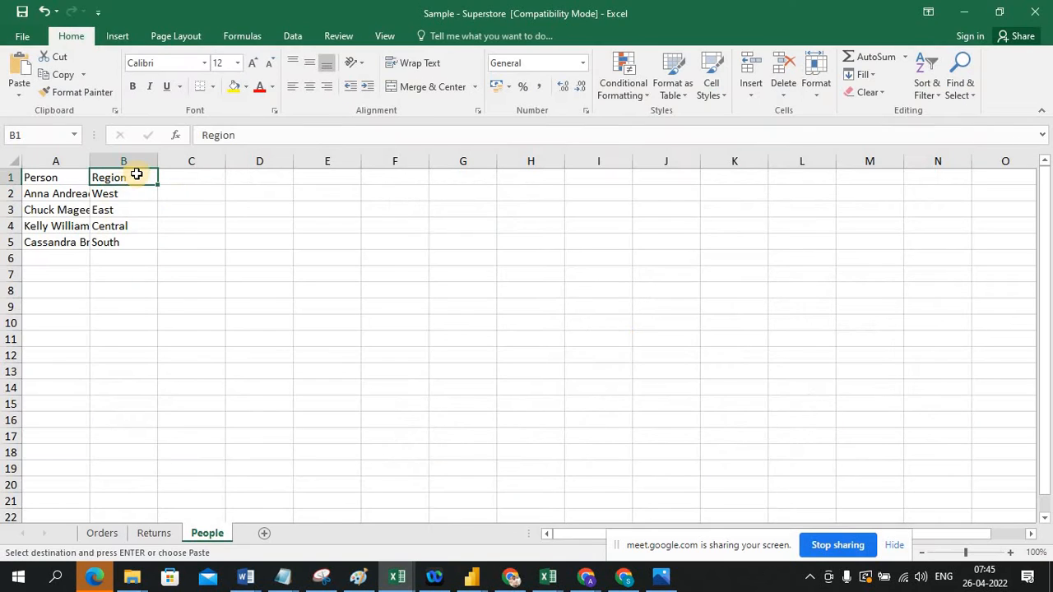
pyautogui.hotkey('alt', 'Tab')
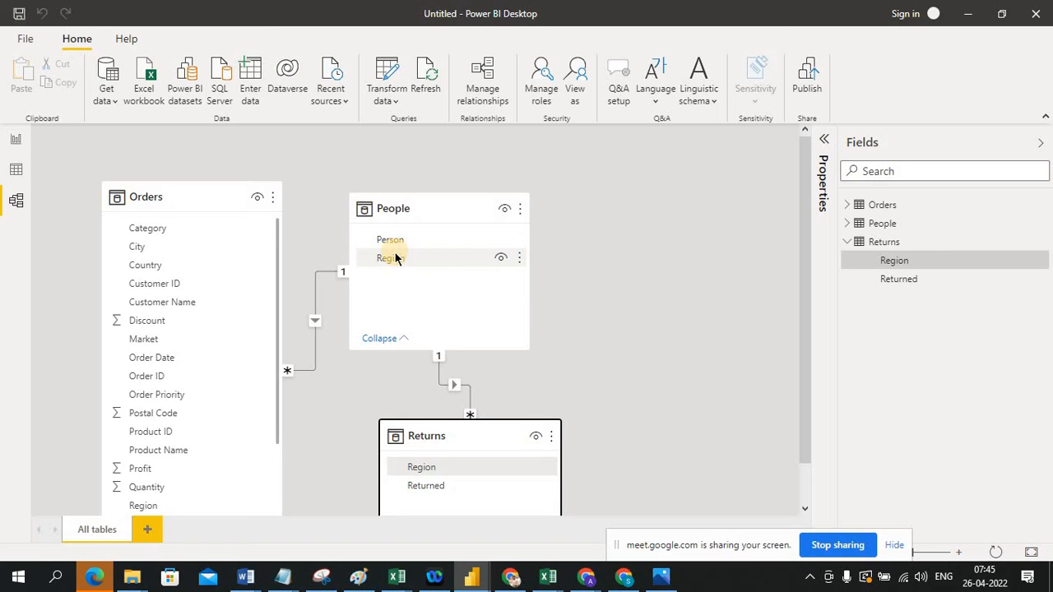
pyautogui.hotkey('alt', 'Tab')
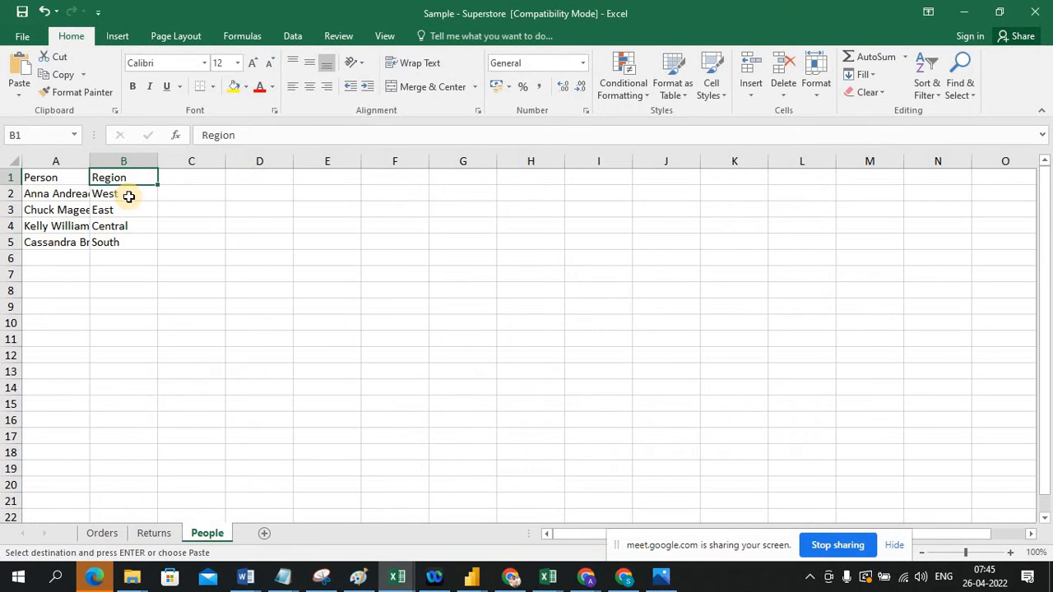
pyautogui.click(128, 195)
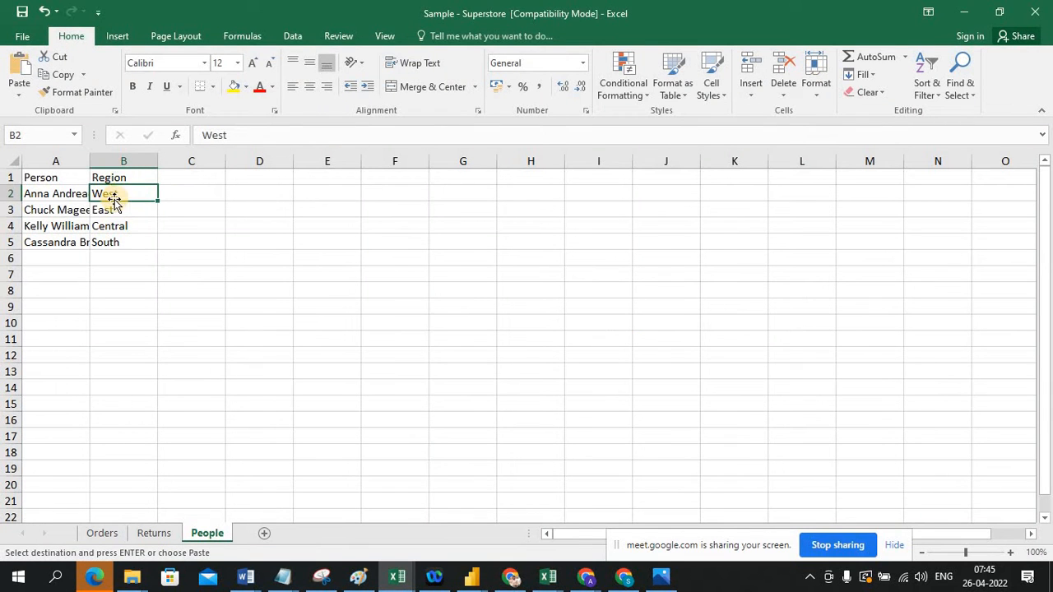
pyautogui.moveTo(123, 214); pyautogui.dragTo(130, 255)
pyautogui.click(131, 255)
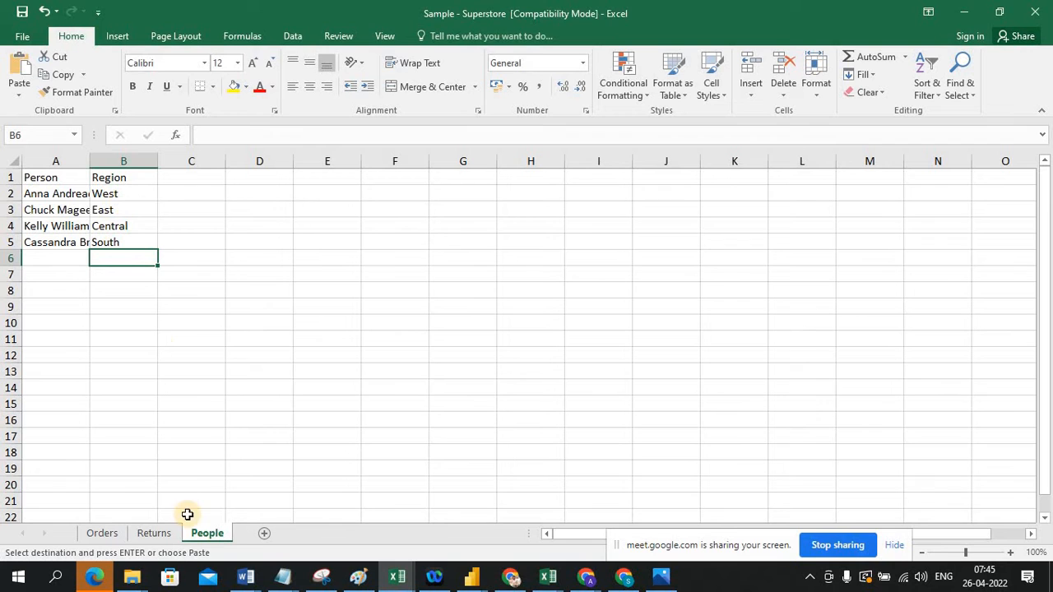
# Examine the columns of the workbook's Returns sheet and compare them with the Returns table in the data model.
pyautogui.click(144, 535)
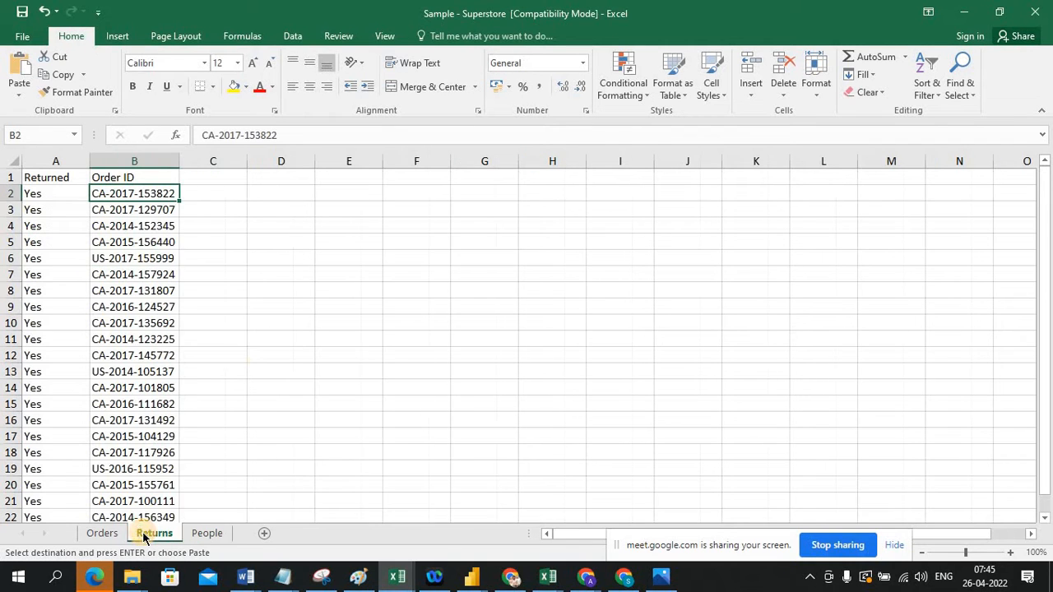
pyautogui.click(238, 353)
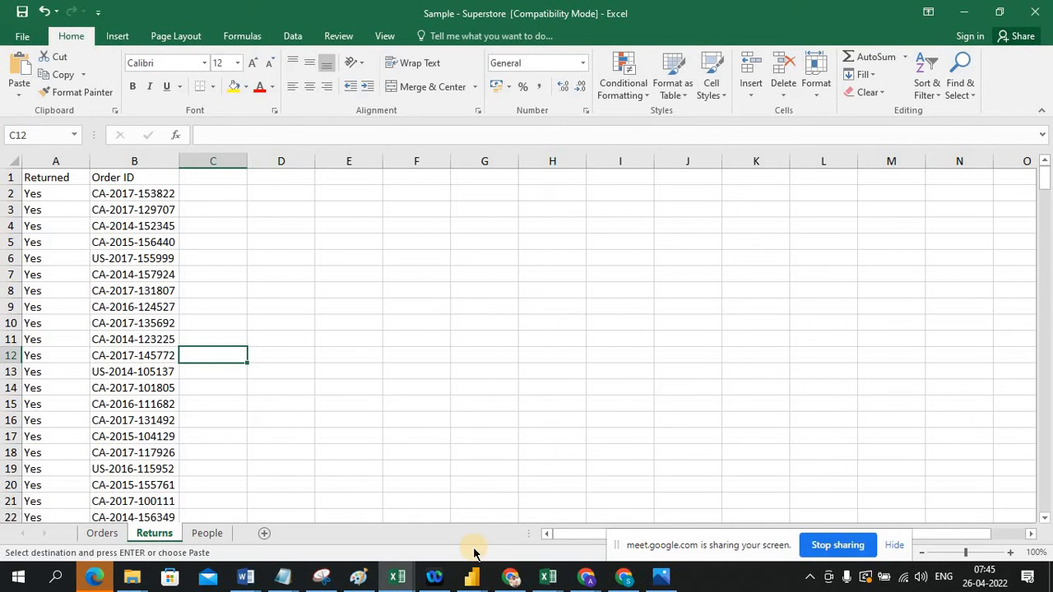
pyautogui.hotkey('alt', 'Tab')
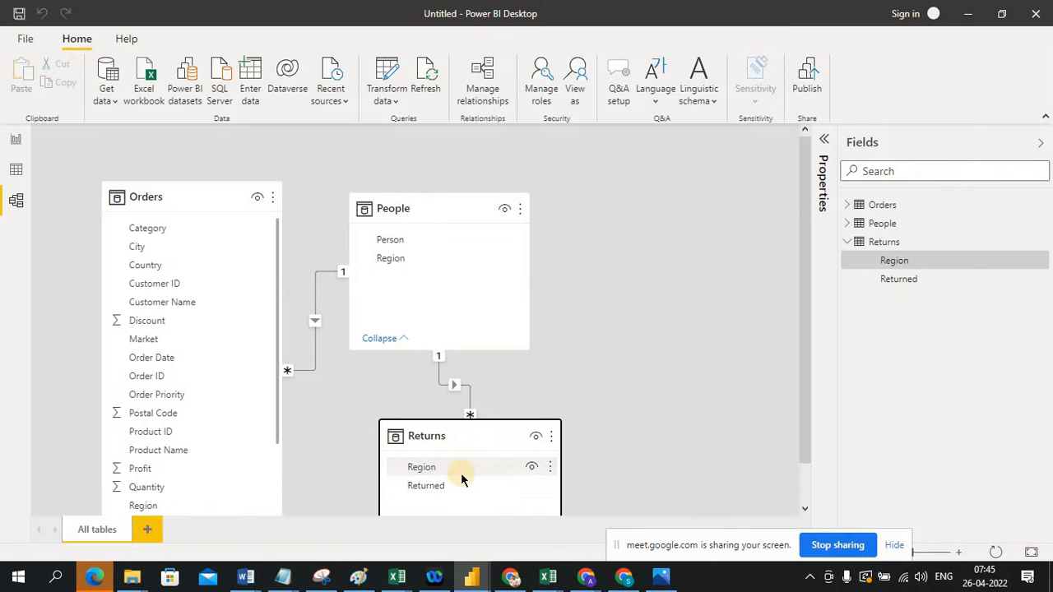
pyautogui.hotkey('alt', 'Tab')
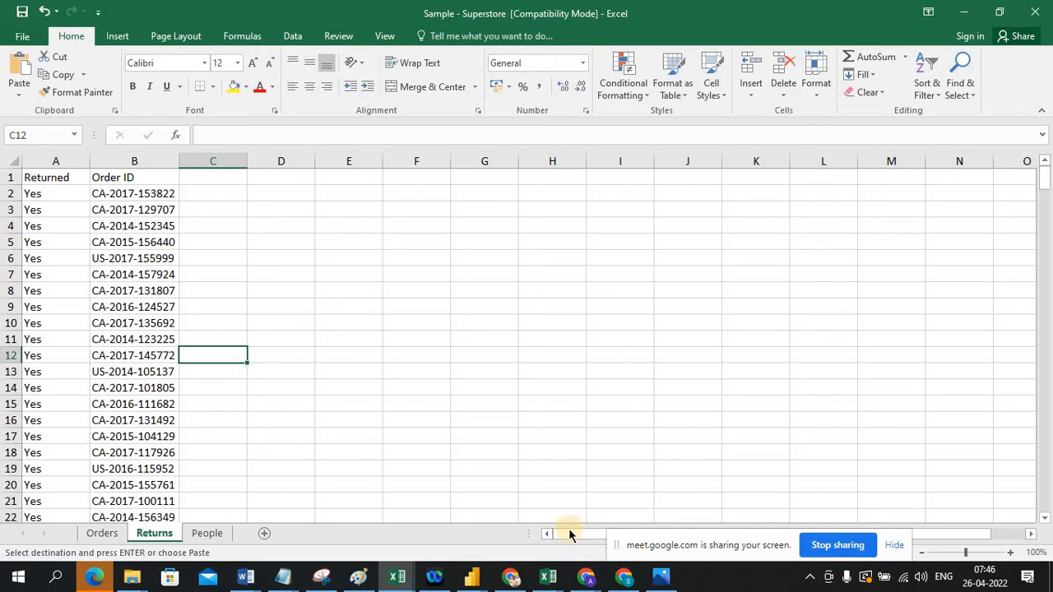
pyautogui.click(1030, 534)
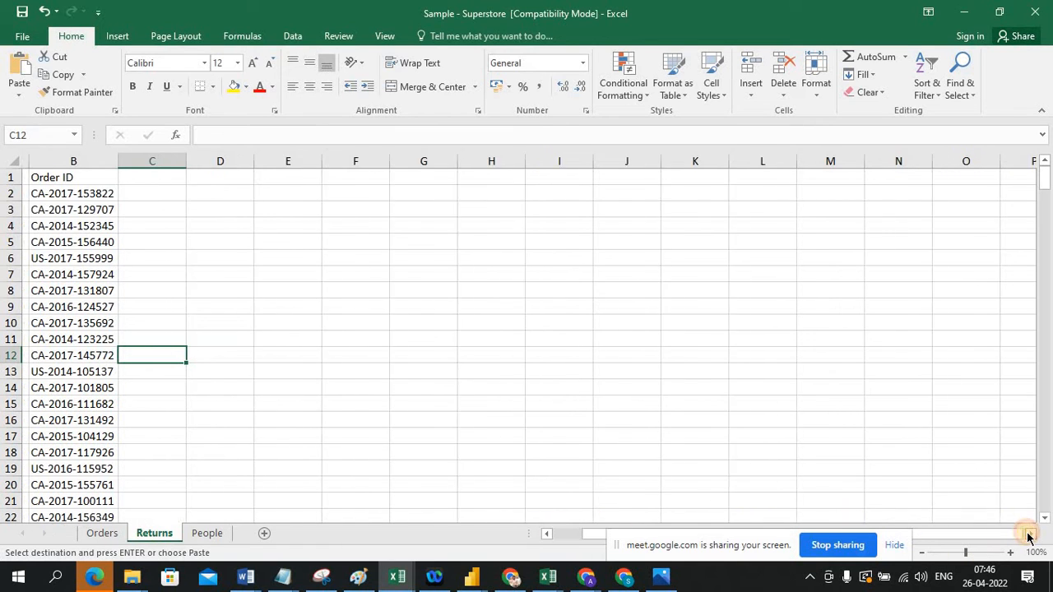
pyautogui.click(549, 534)
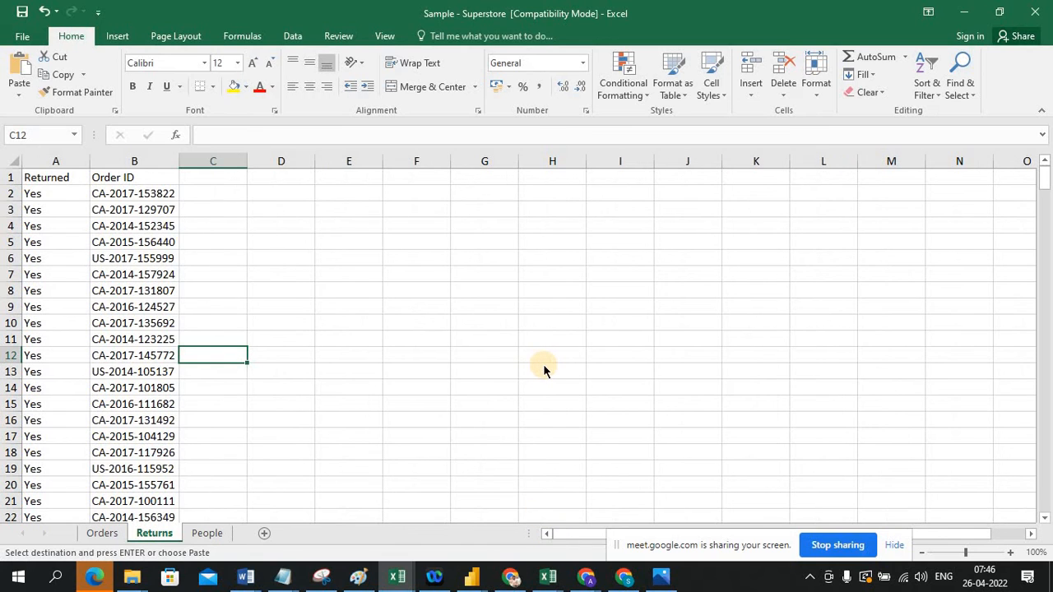
# Switch to the global_superstore_2016 workbook and clear the Row ID filter on its Orders sheet.
pyautogui.hotkey('alt', 'Tab')
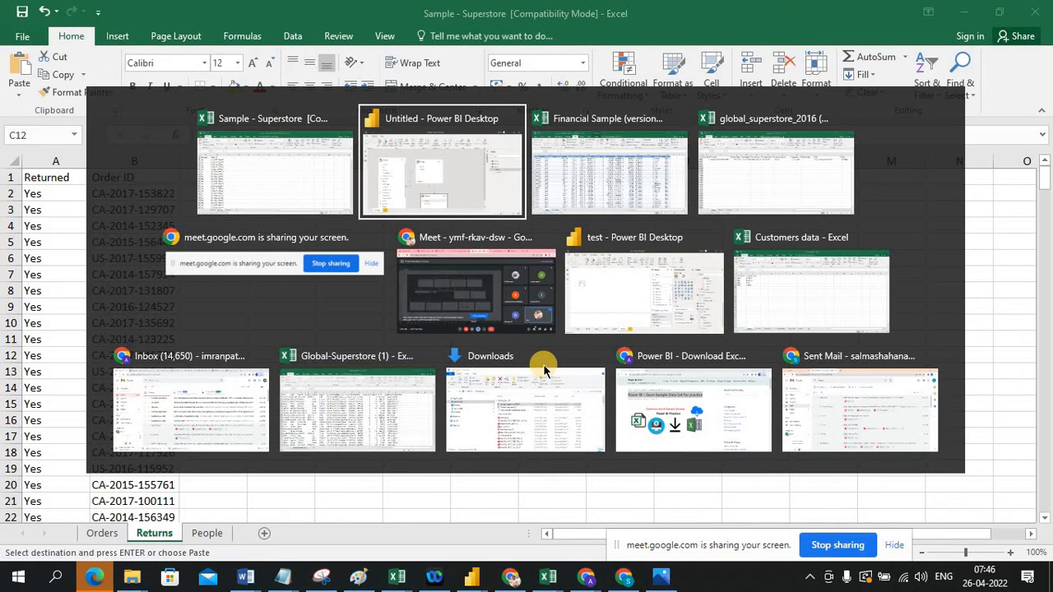
pyautogui.hotkey('alt', 'Tab')
pyautogui.hotkey('alt', 'Tab')
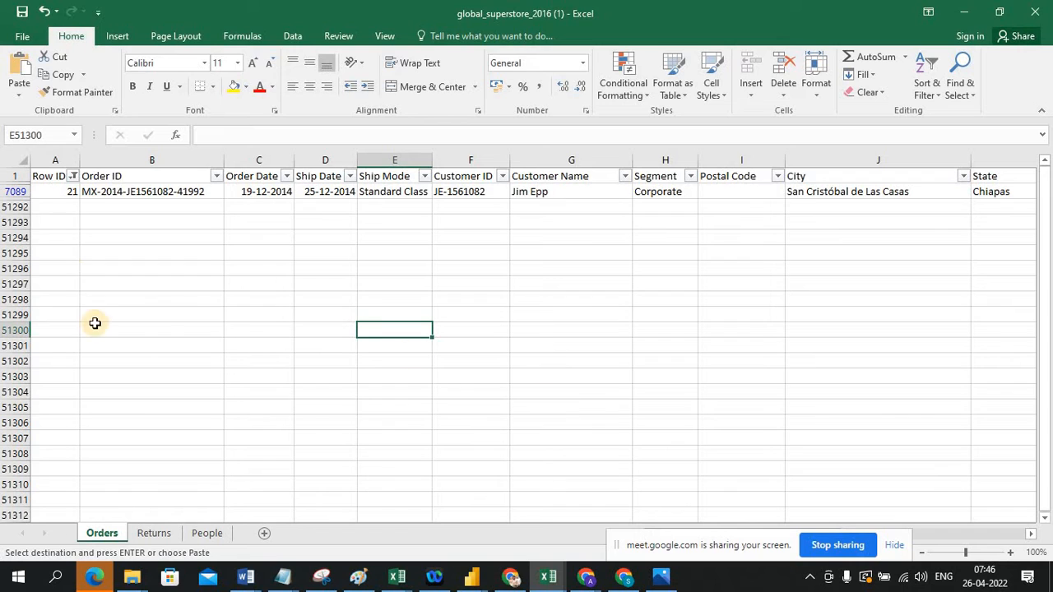
pyautogui.click(71, 177)
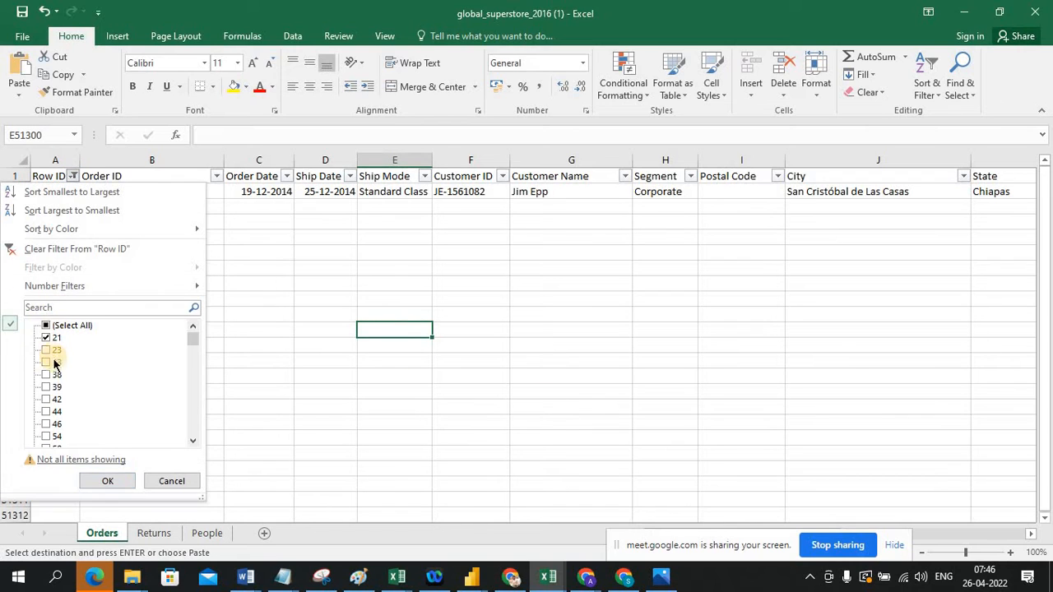
pyautogui.click(43, 329)
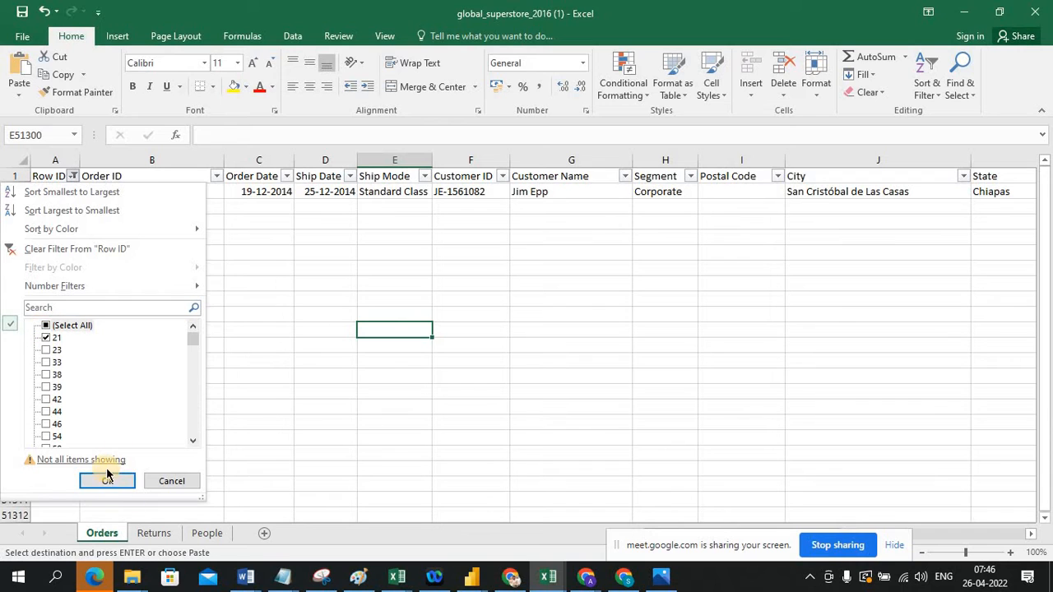
pyautogui.click(46, 339)
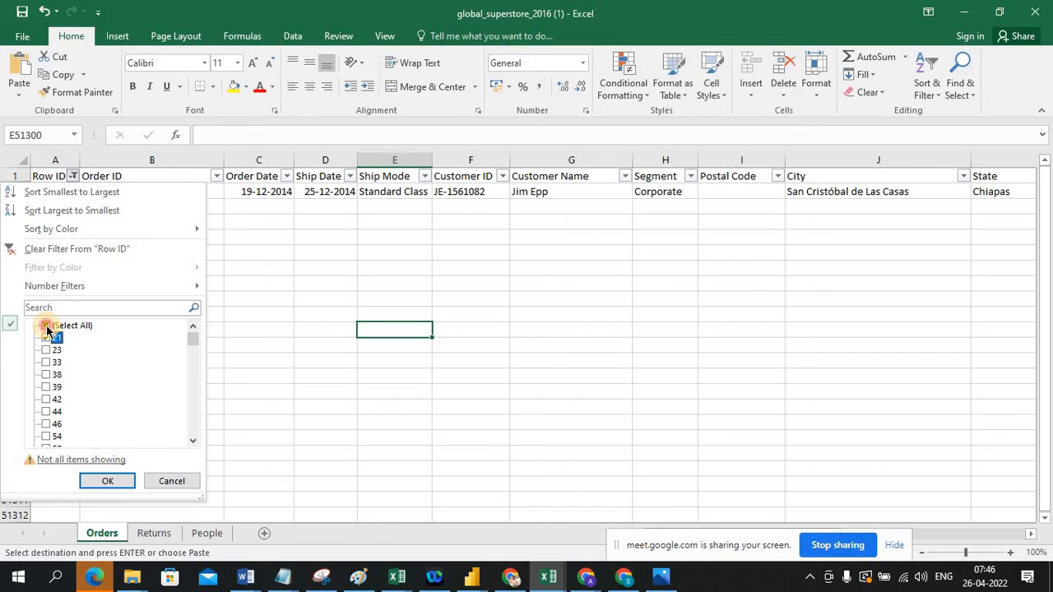
pyautogui.click(47, 329)
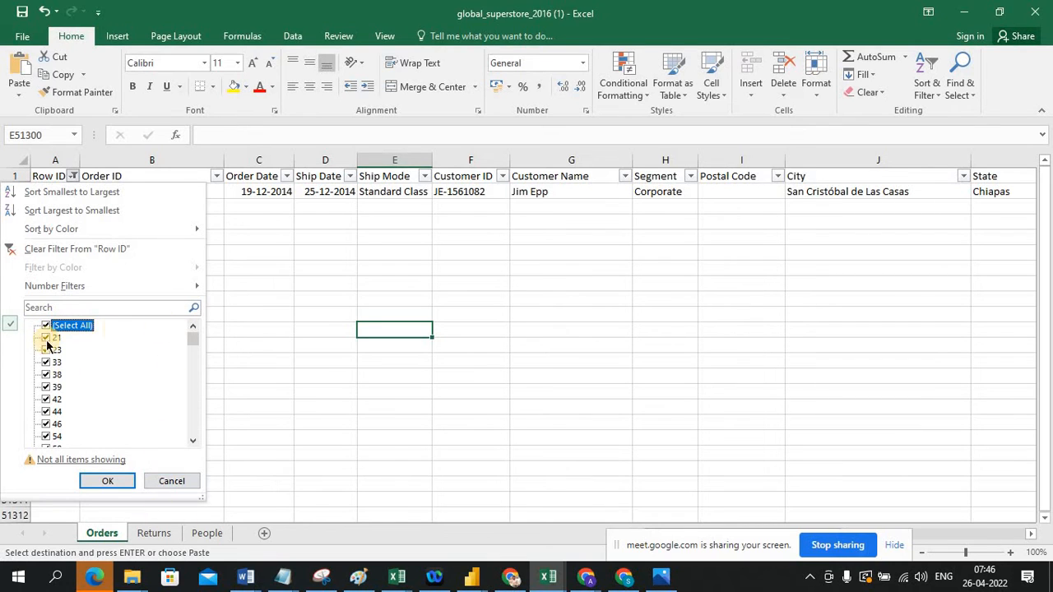
pyautogui.click(66, 247)
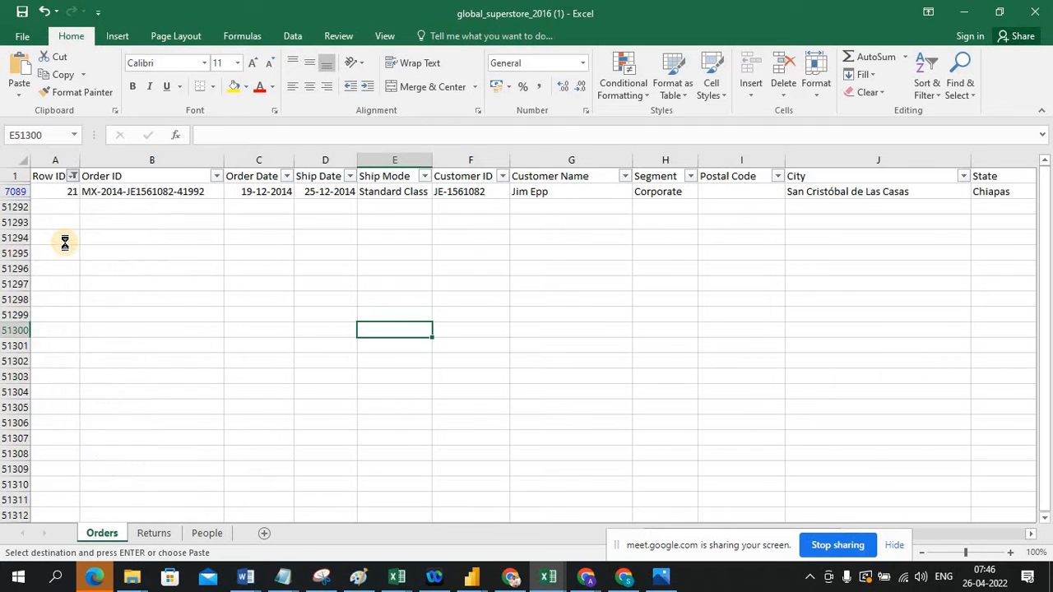
pyautogui.click(255, 485)
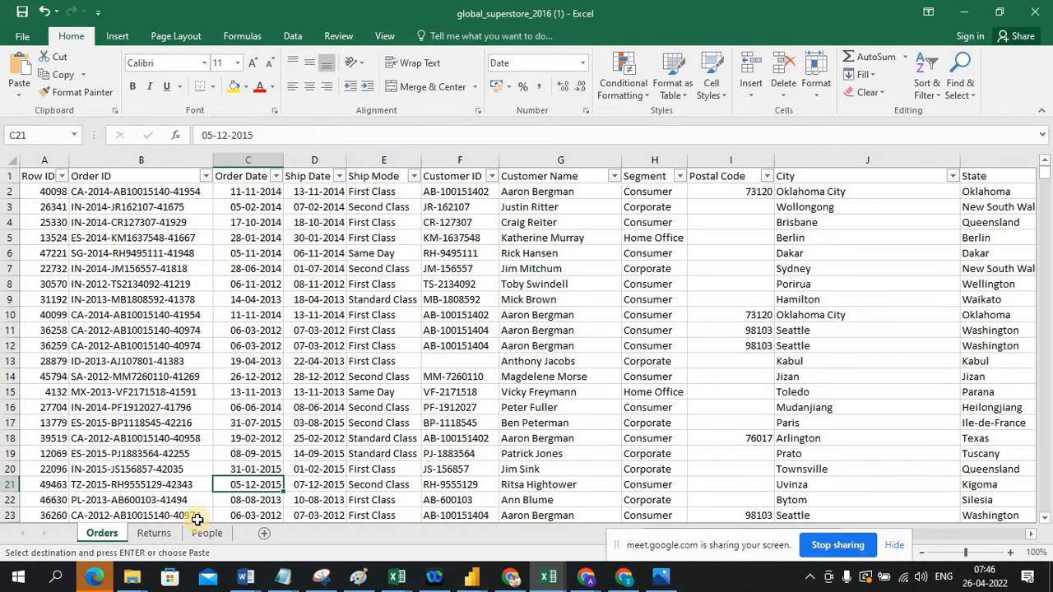
# Switch back to the Power BI Desktop window containing the Orders, People and Returns relationship diagram.
pyautogui.hotkey('alt', 'Tab')
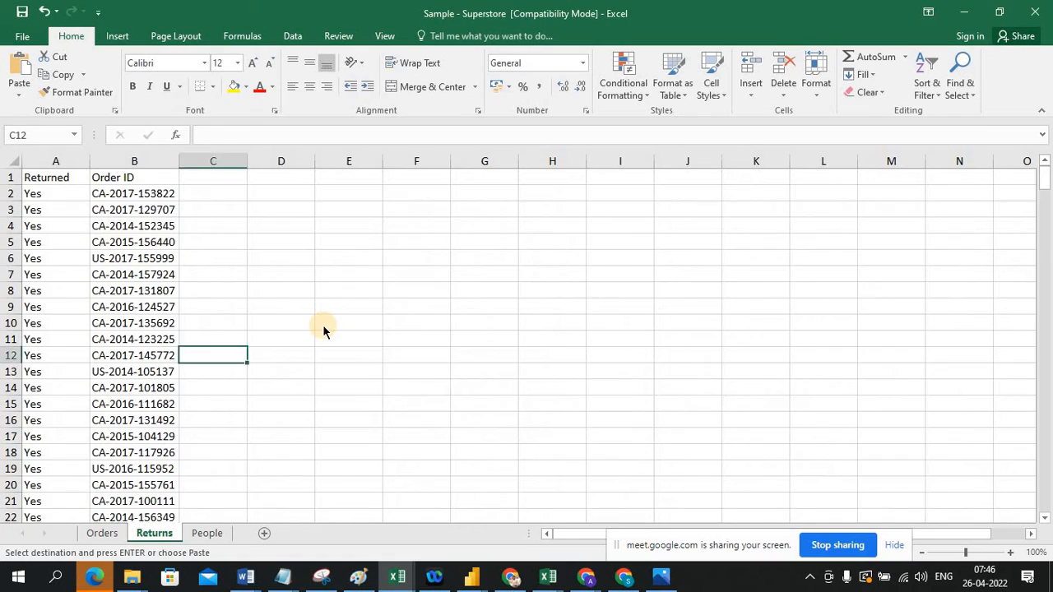
pyautogui.hotkey('alt', 'Tab')
pyautogui.moveTo(471, 576)
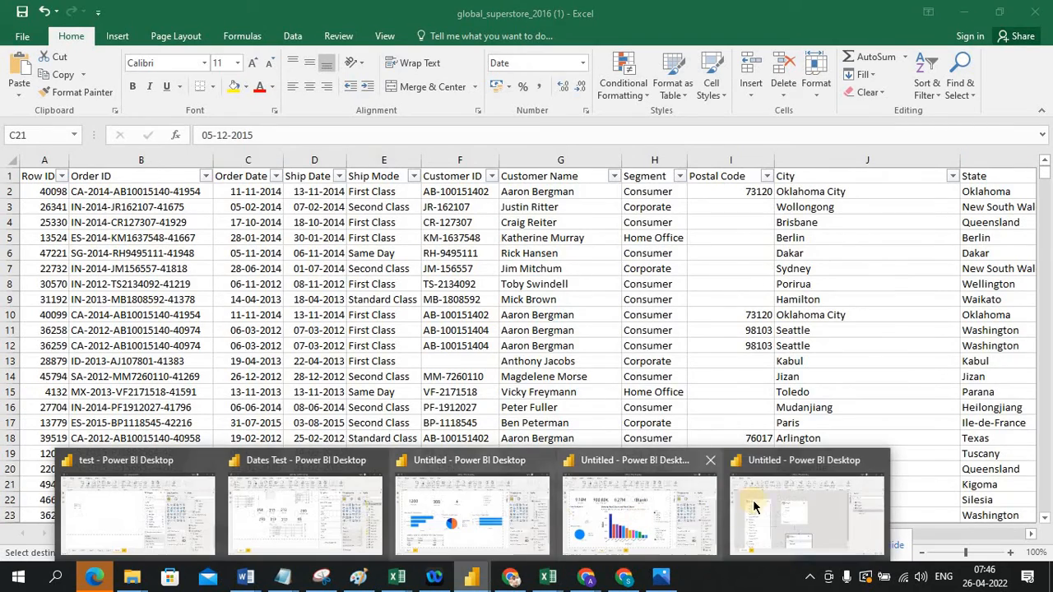
pyautogui.click(757, 503)
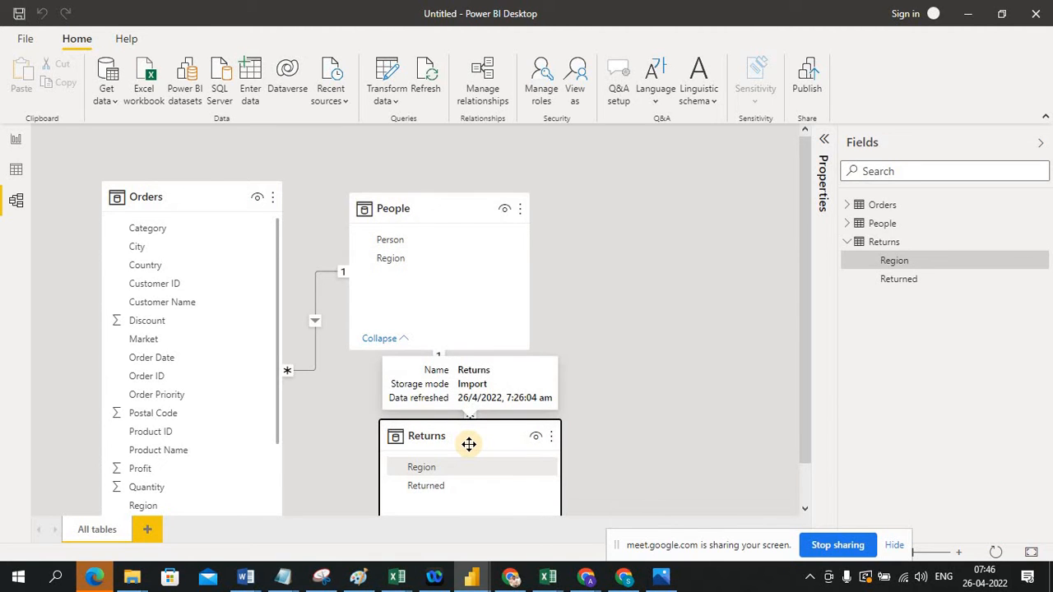
# Return to the global_superstore_2016 workbook and compare the Region columns of the People and Returns sheets, finishing on the Orders sheet.
pyautogui.hotkey('alt', 'Tab')
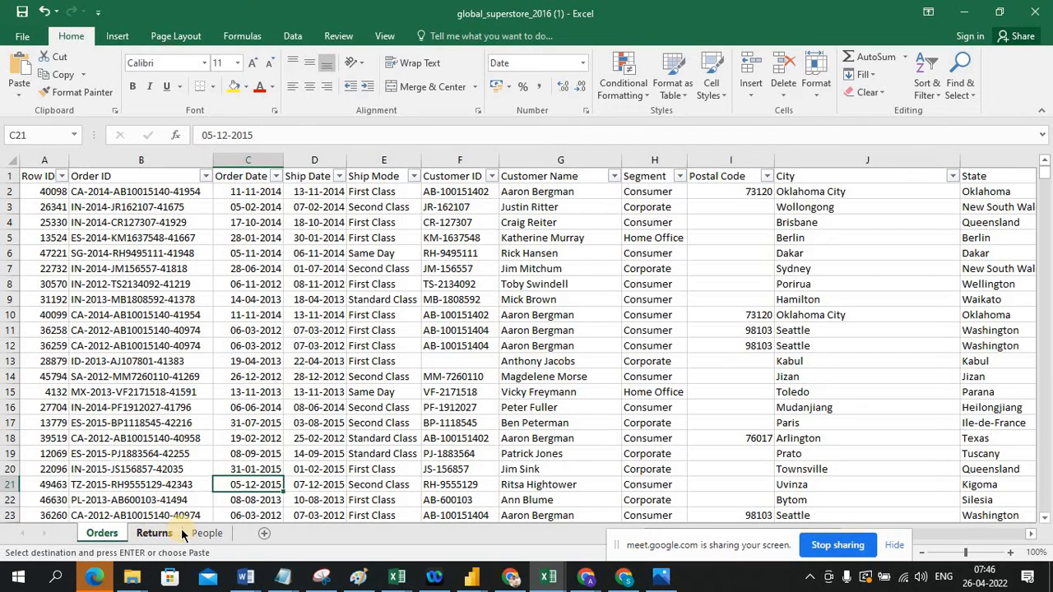
pyautogui.click(206, 534)
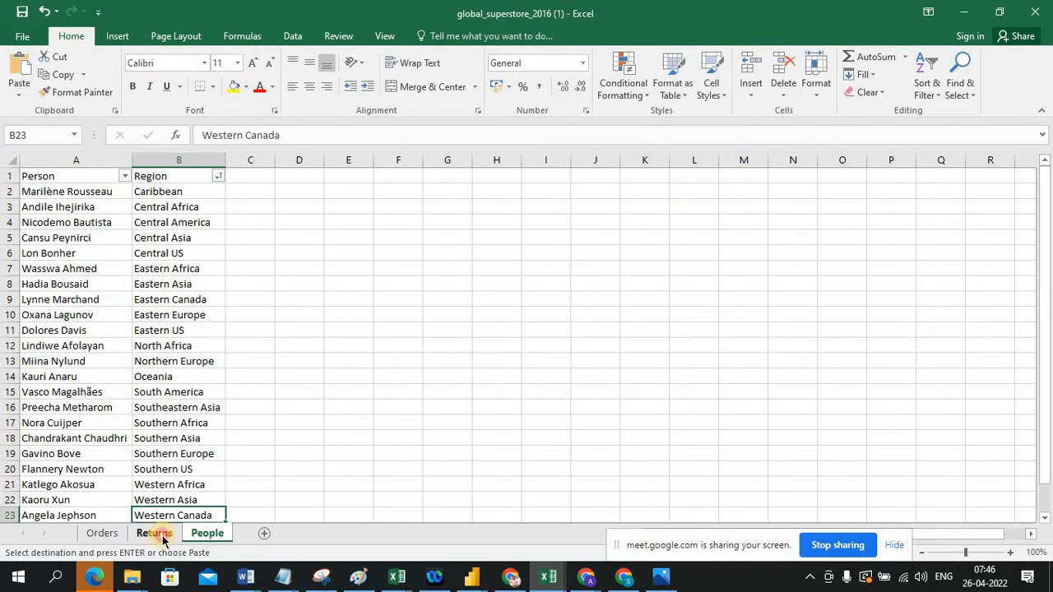
pyautogui.click(155, 534)
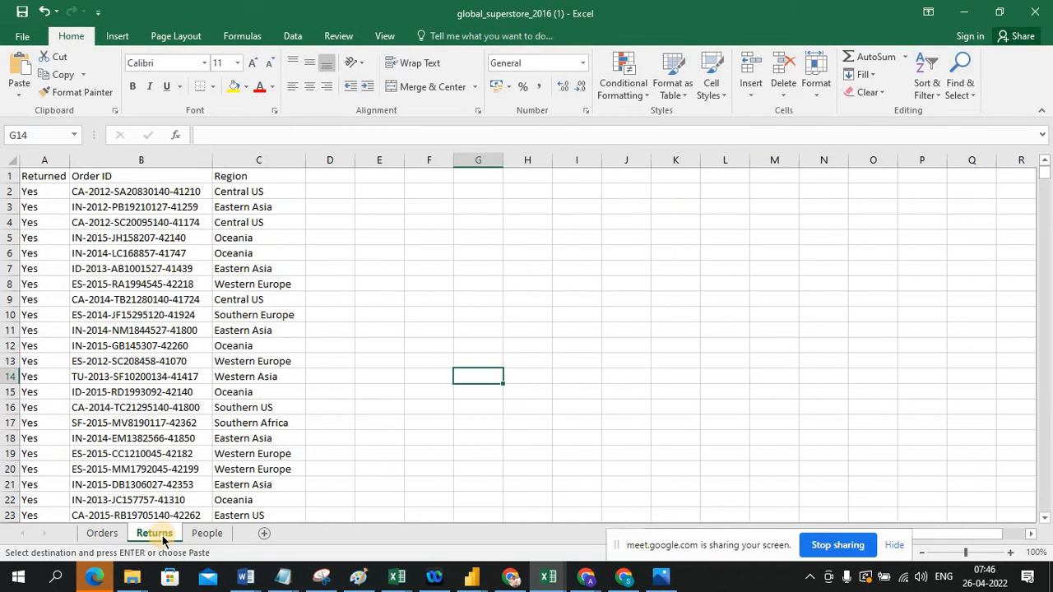
pyautogui.click(248, 178)
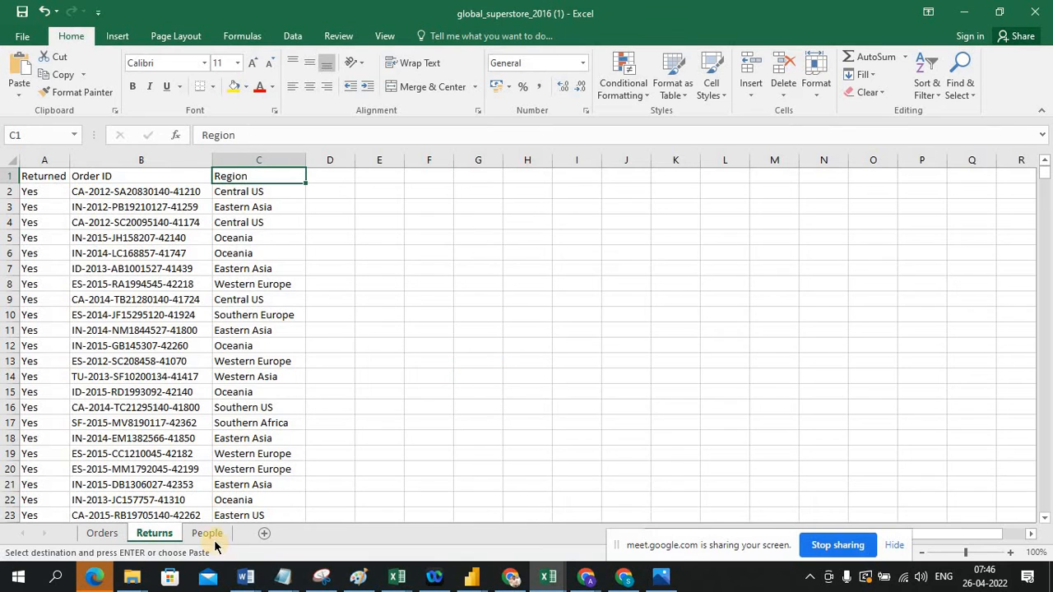
pyautogui.click(213, 511)
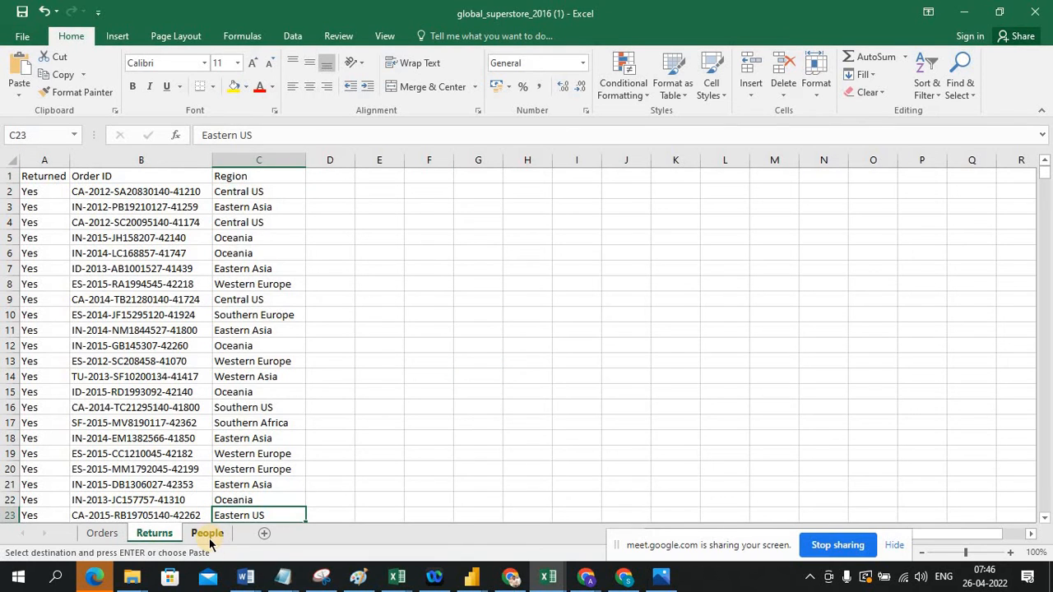
pyautogui.click(207, 533)
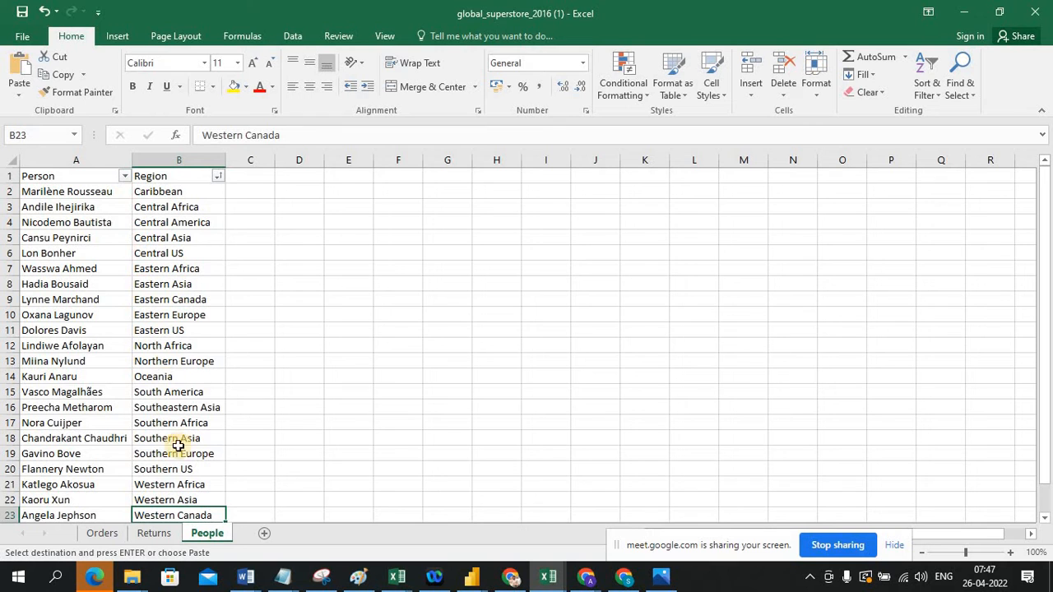
pyautogui.click(100, 534)
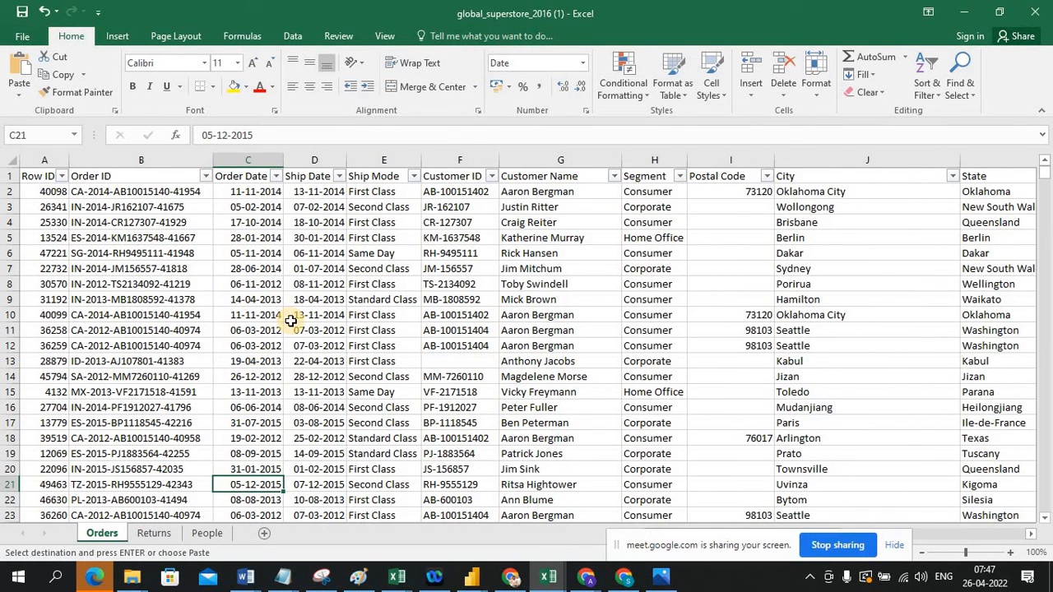
# Check the Person and Region columns of the workbook's People sheet, then return to the Power BI Desktop relationship diagram.
pyautogui.click(205, 534)
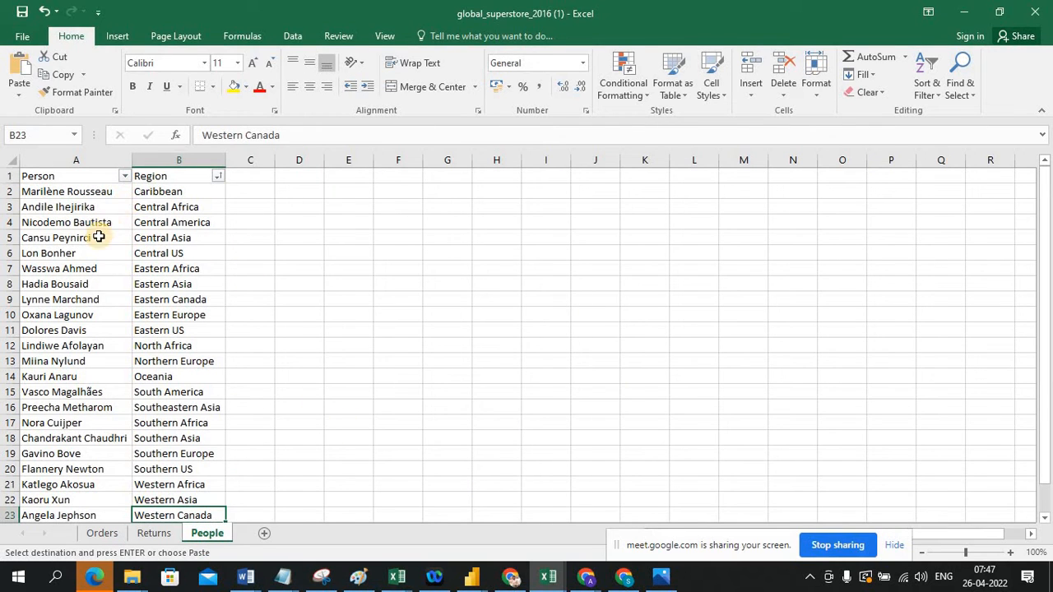
pyautogui.click(85, 195)
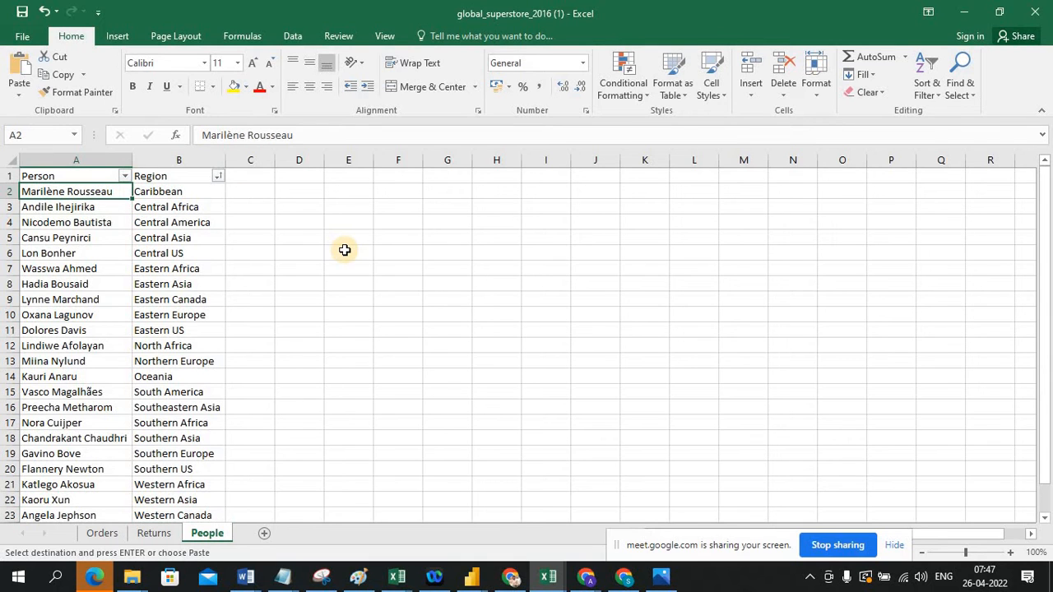
pyautogui.hotkey('alt', 'Tab')
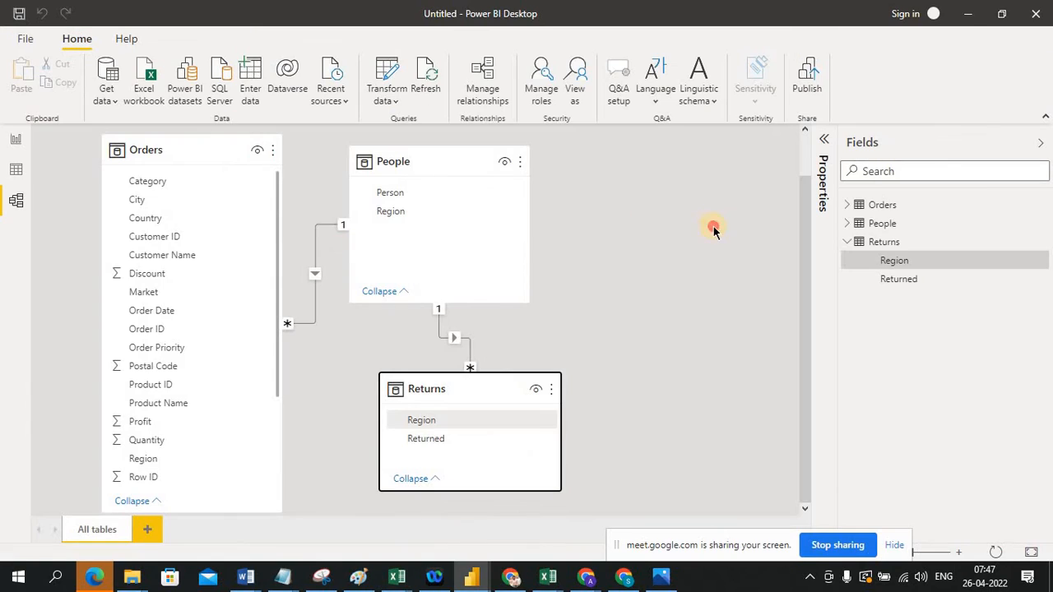
pyautogui.click(713, 230)
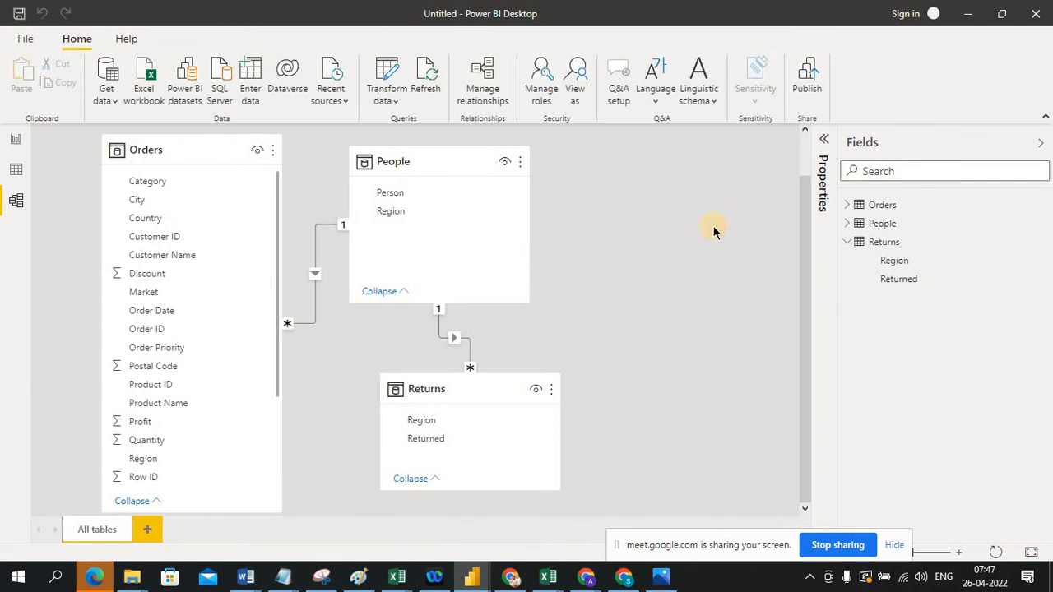
# Delete the relationship between the People and Returns tables.
pyautogui.rightClick(472, 352)
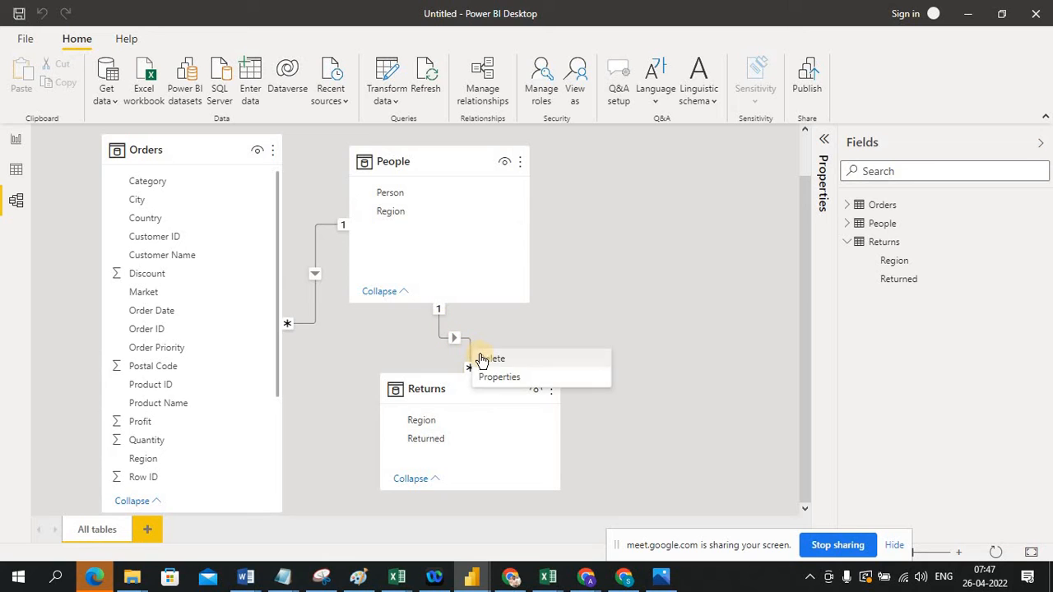
pyautogui.click(482, 360)
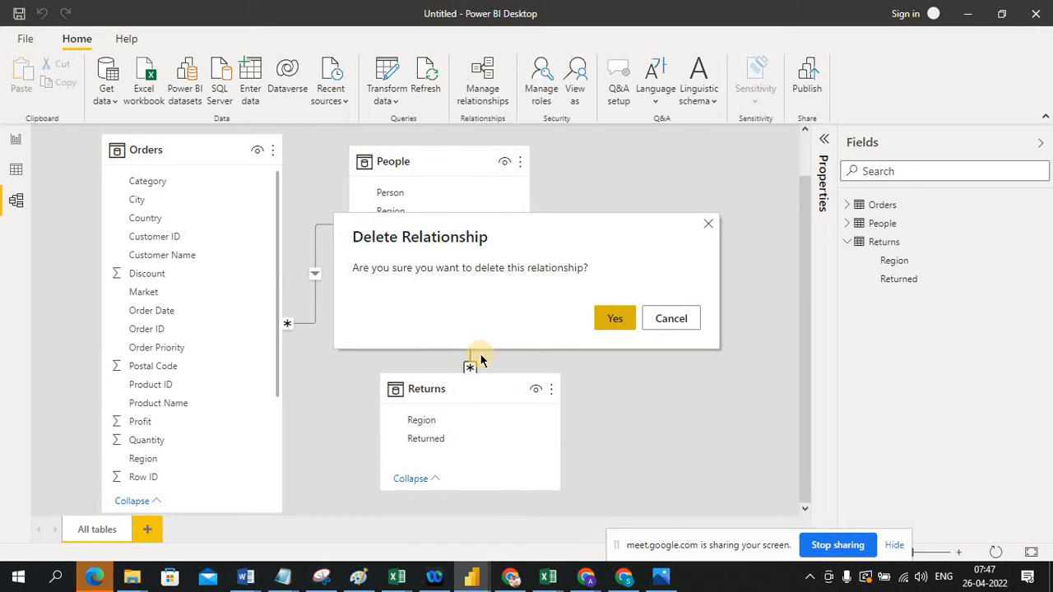
pyautogui.click(614, 319)
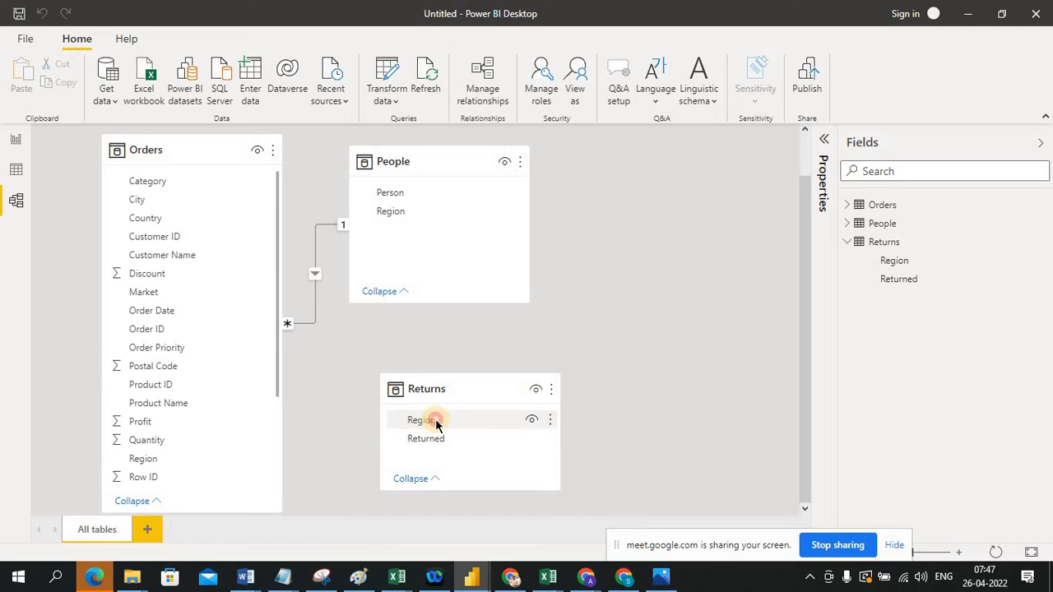
# Relate Returns' Region to Orders' Region as an active many-to-many relationship with Both cross filtering, checking Region on the workbook's Orders sheet.
pyautogui.moveTo(436, 424); pyautogui.dragTo(204, 467)
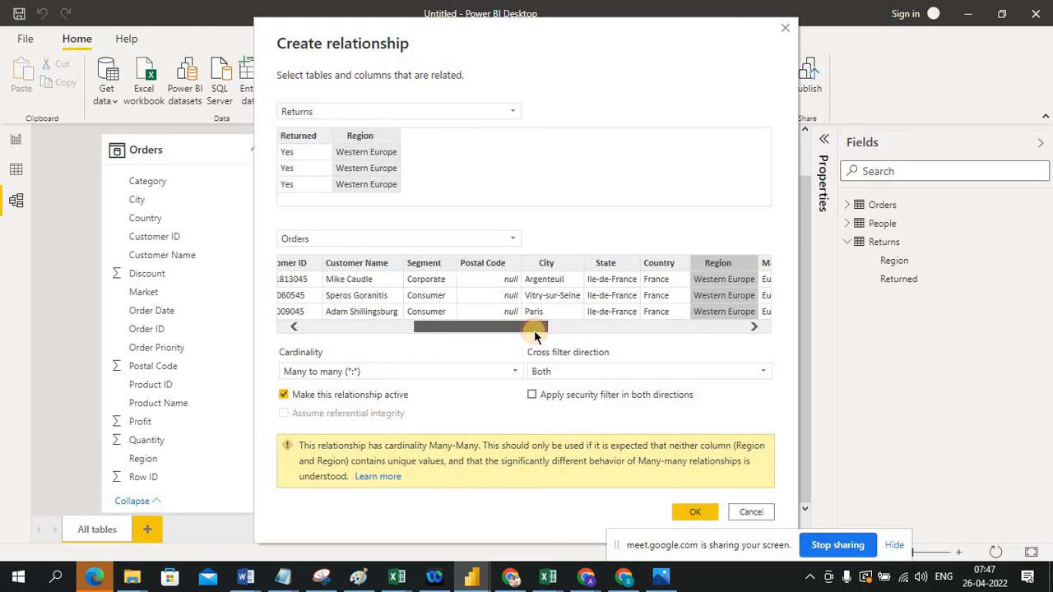
pyautogui.moveTo(492, 336); pyautogui.dragTo(536, 337)
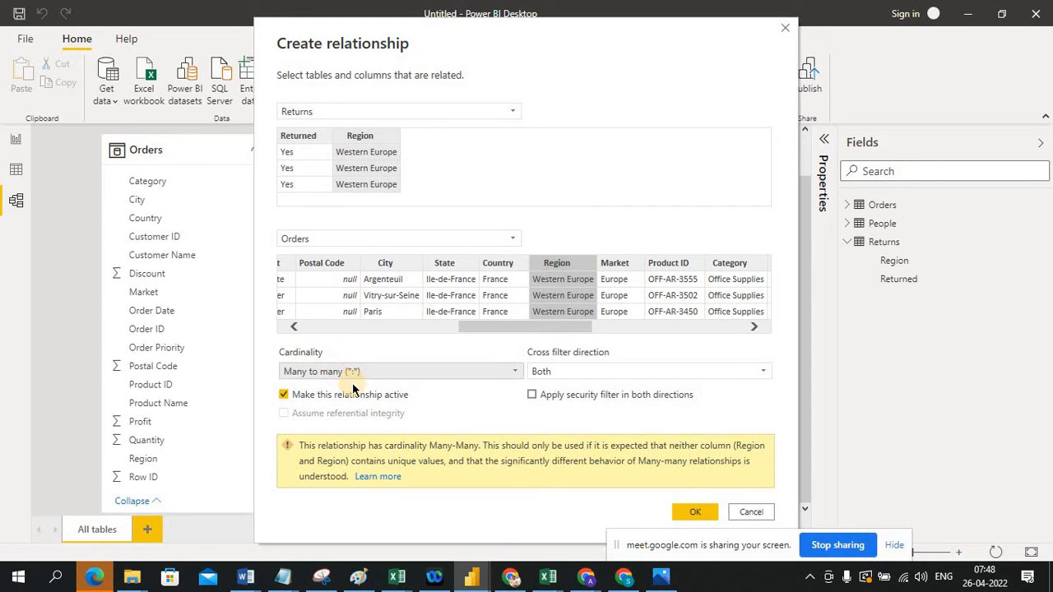
pyautogui.hotkey('alt', 'Tab')
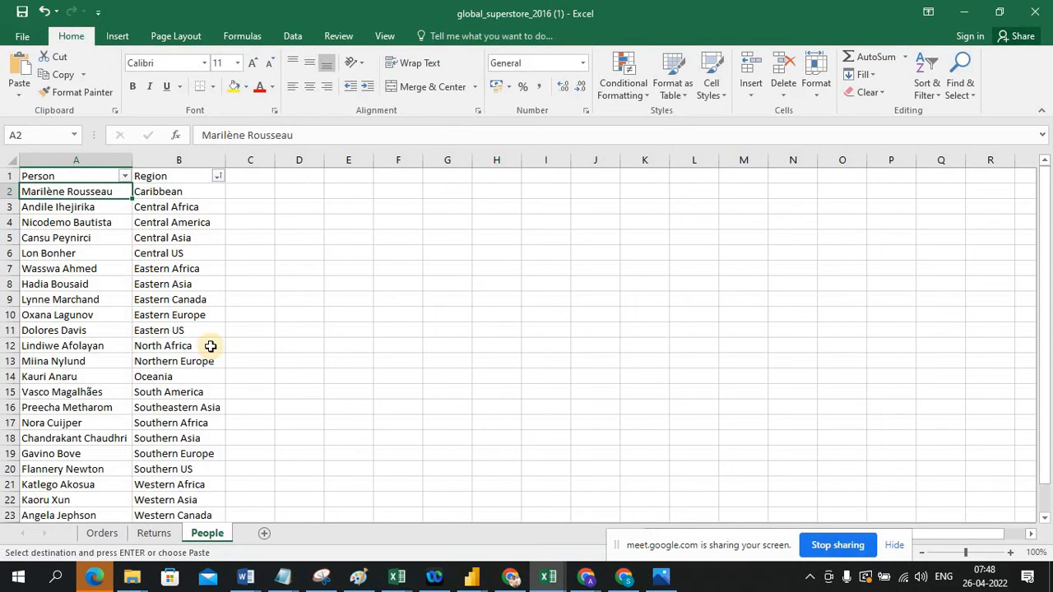
pyautogui.click(102, 534)
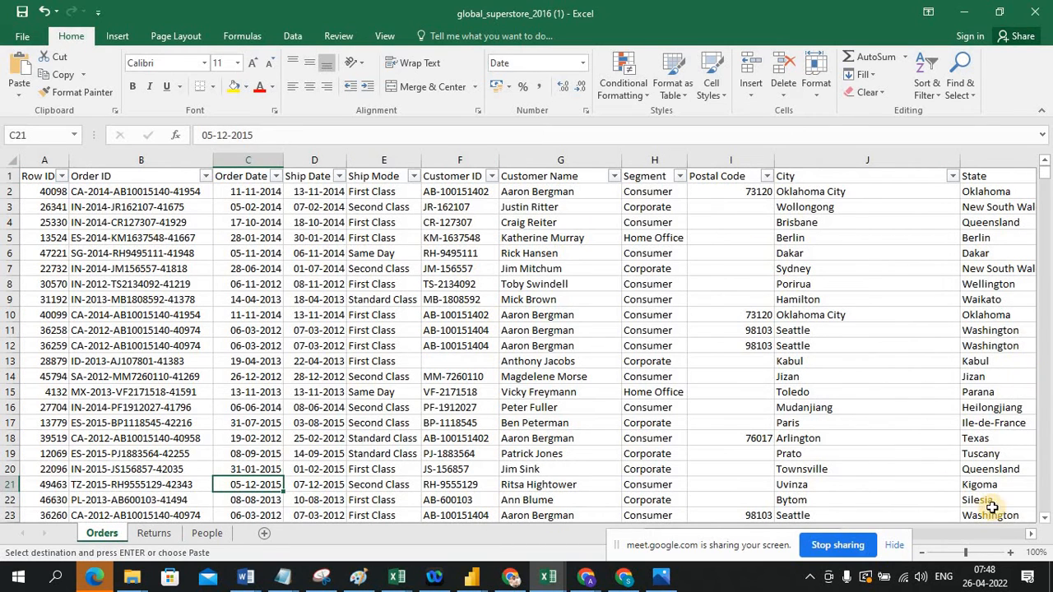
pyautogui.moveTo(1033, 535); pyautogui.dragTo(1033, 535)
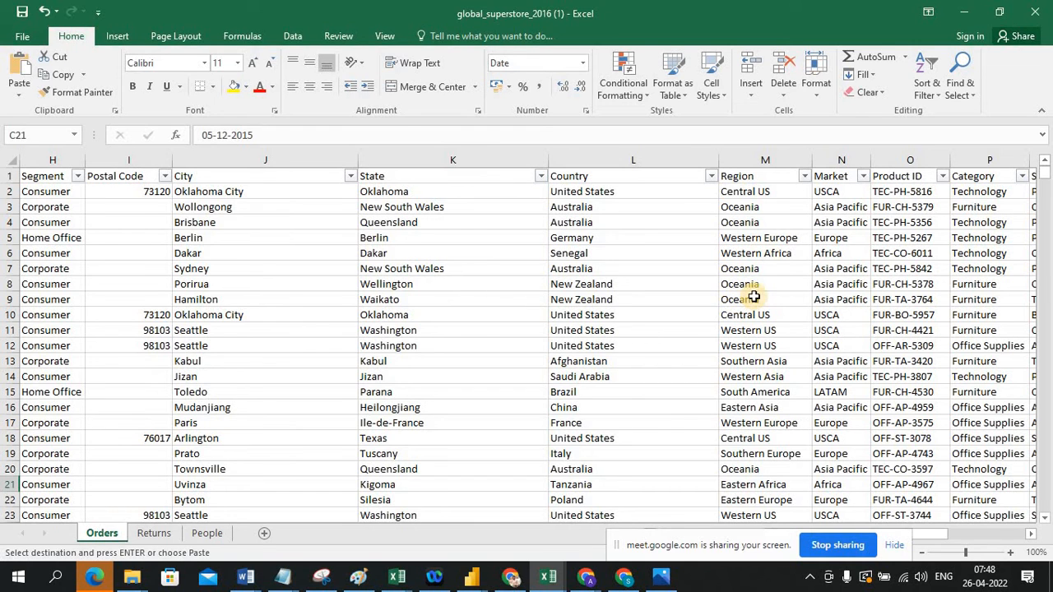
pyautogui.hotkey('alt', 'Tab')
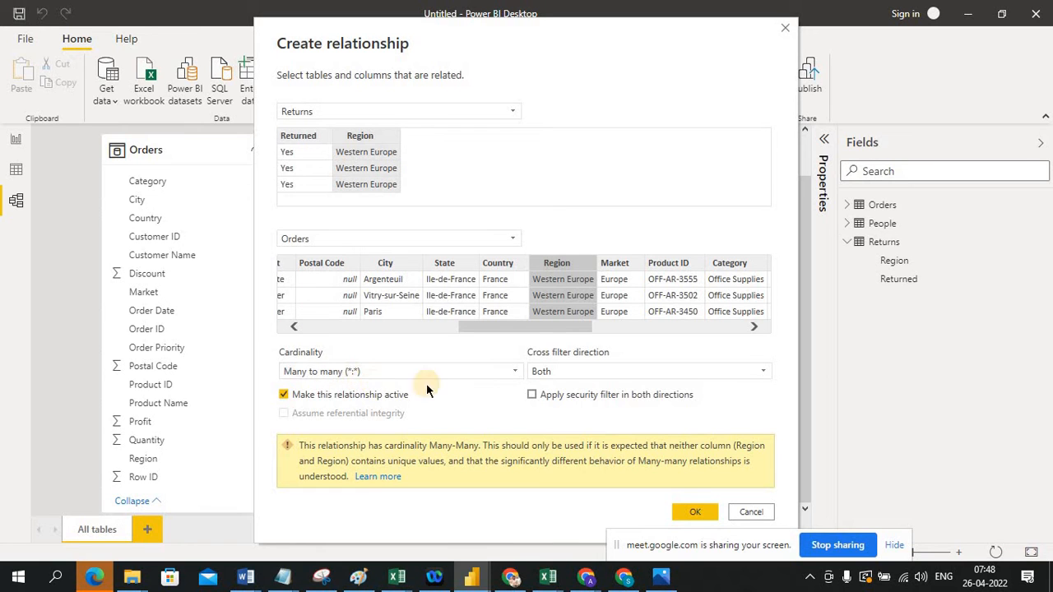
pyautogui.click(697, 513)
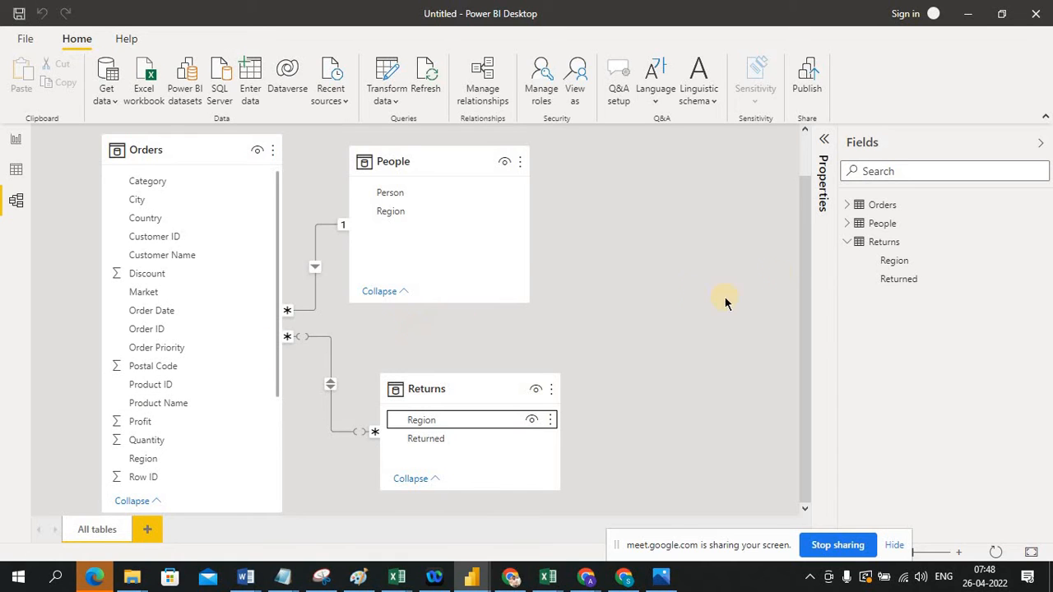
# Collapse the Returns field list and reposition the Returns table below and to the right of People in the diagram.
pyautogui.click(847, 243)
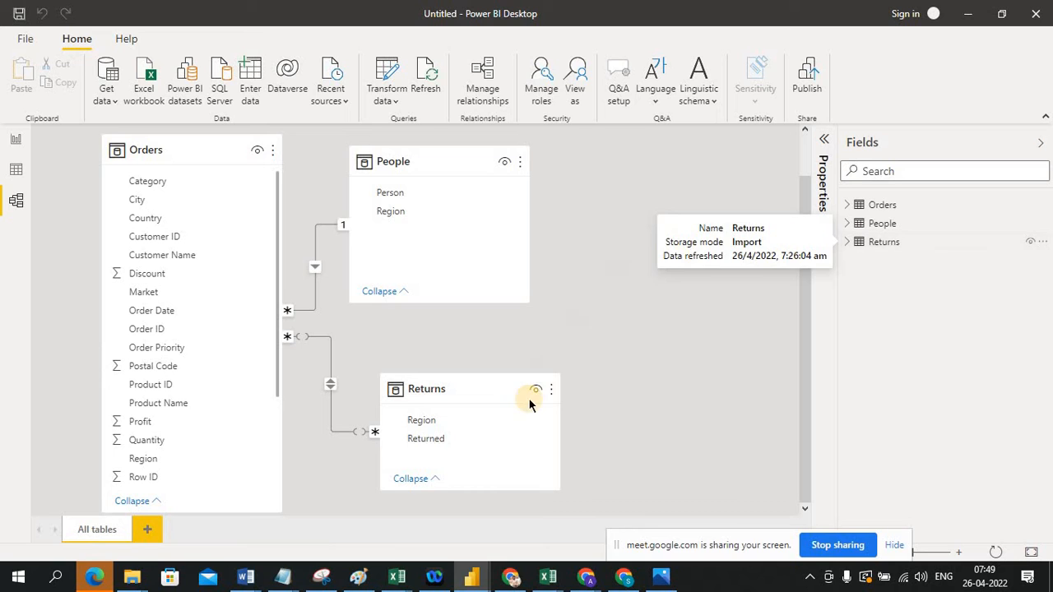
pyautogui.moveTo(484, 378); pyautogui.dragTo(688, 314)
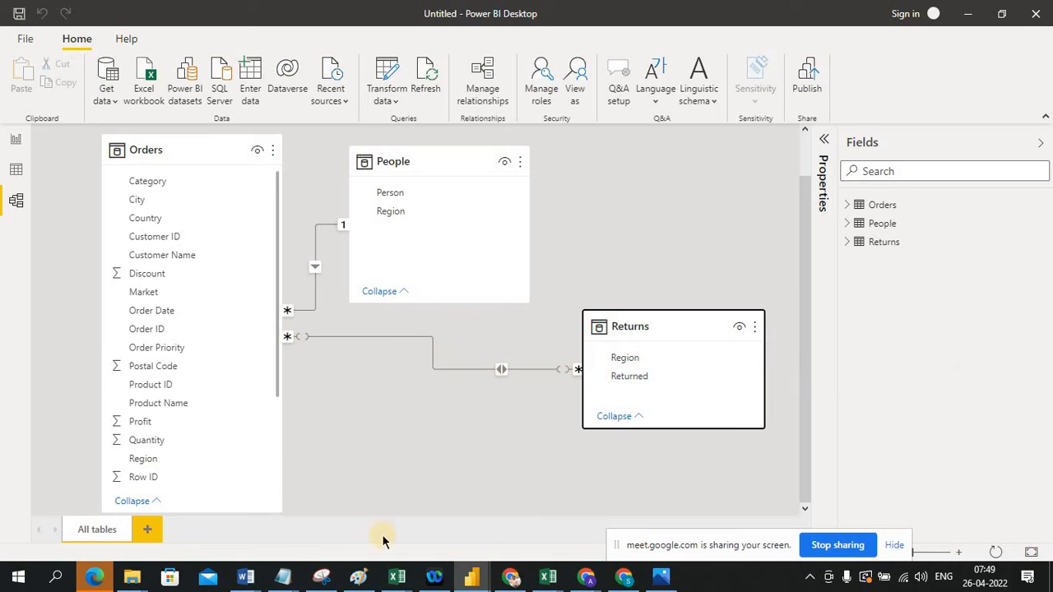
pyautogui.click(625, 358)
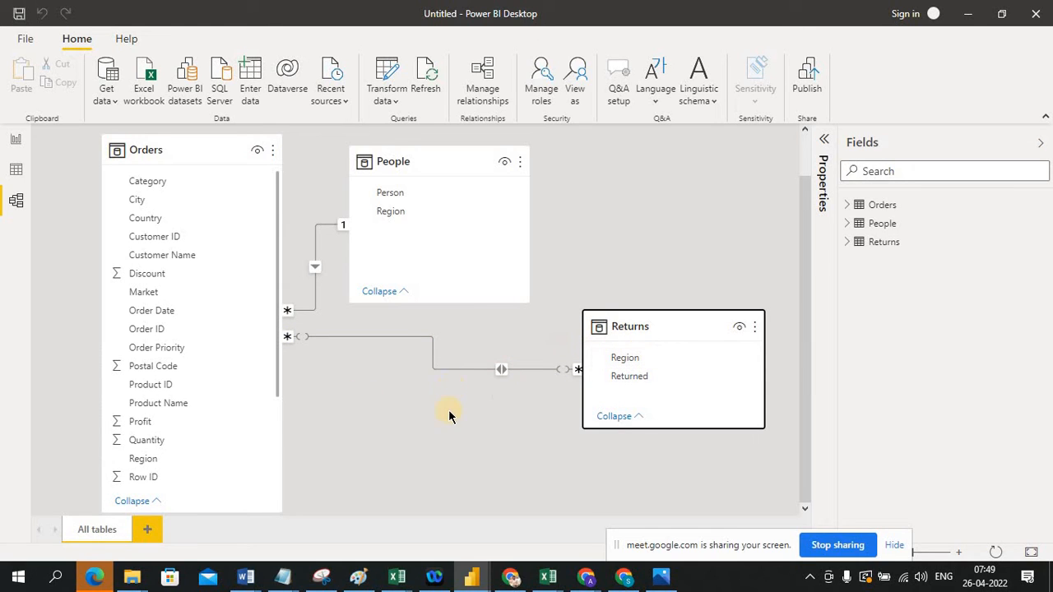
pyautogui.click(412, 464)
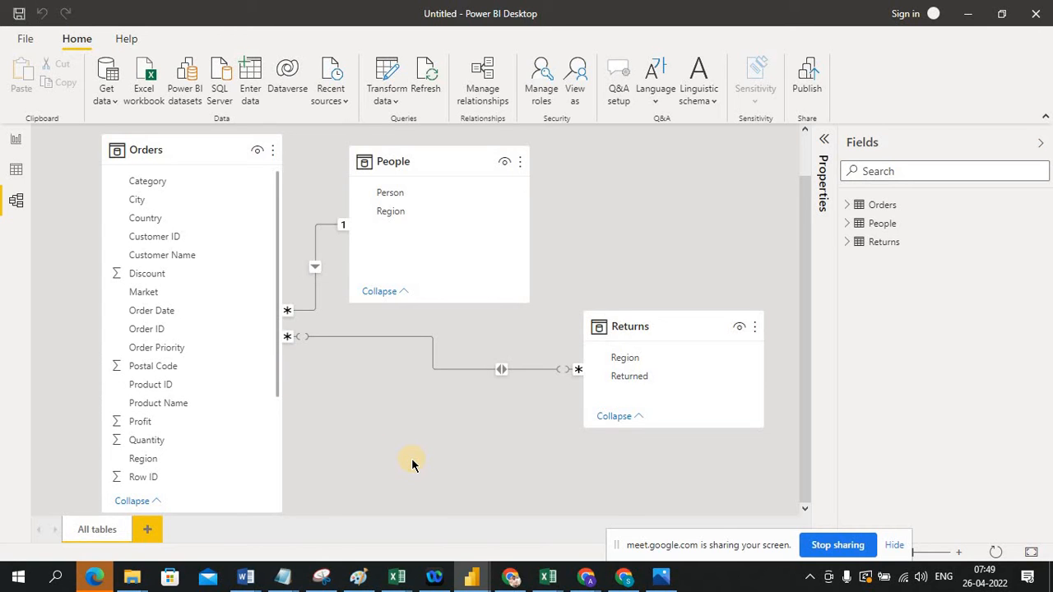
# Look over the Orders fields in the report view and compare with the relationship diagram, ending on the blank report page.
pyautogui.click(18, 145)
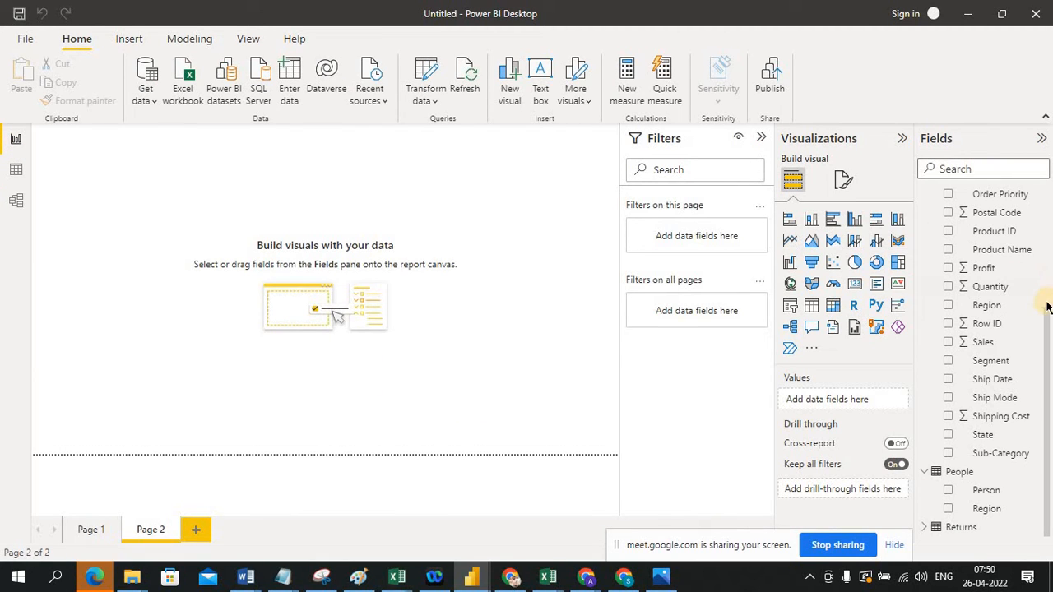
pyautogui.moveTo(1048, 313); pyautogui.dragTo(1044, 169)
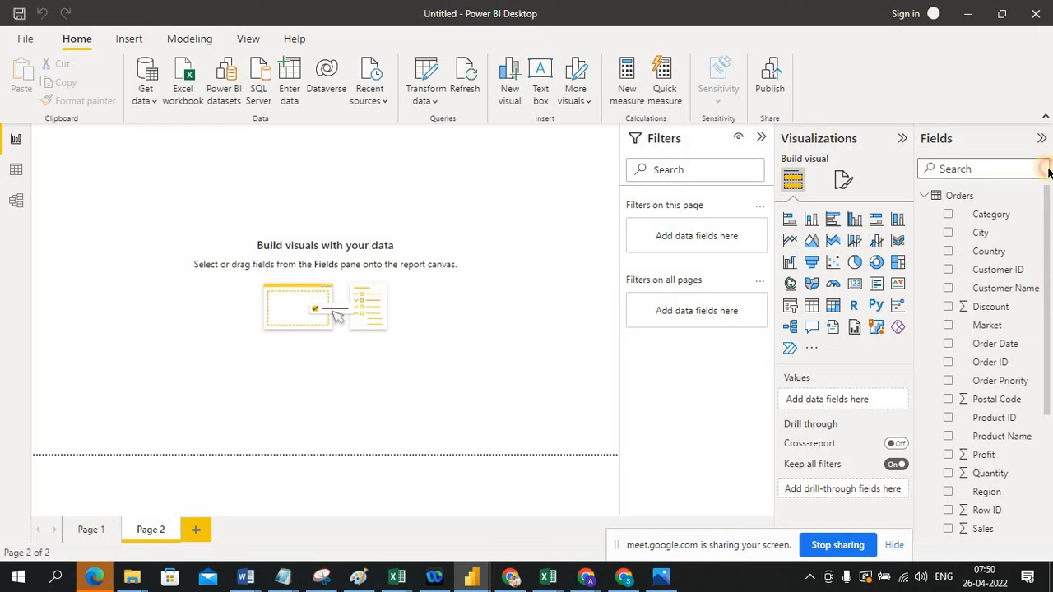
pyautogui.click(567, 339)
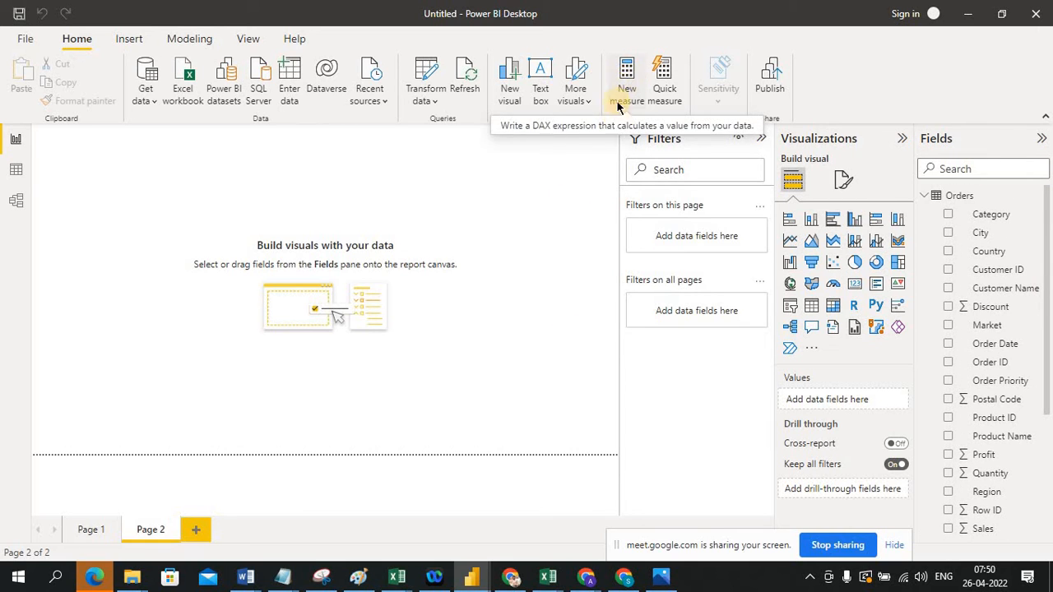
pyautogui.click(290, 283)
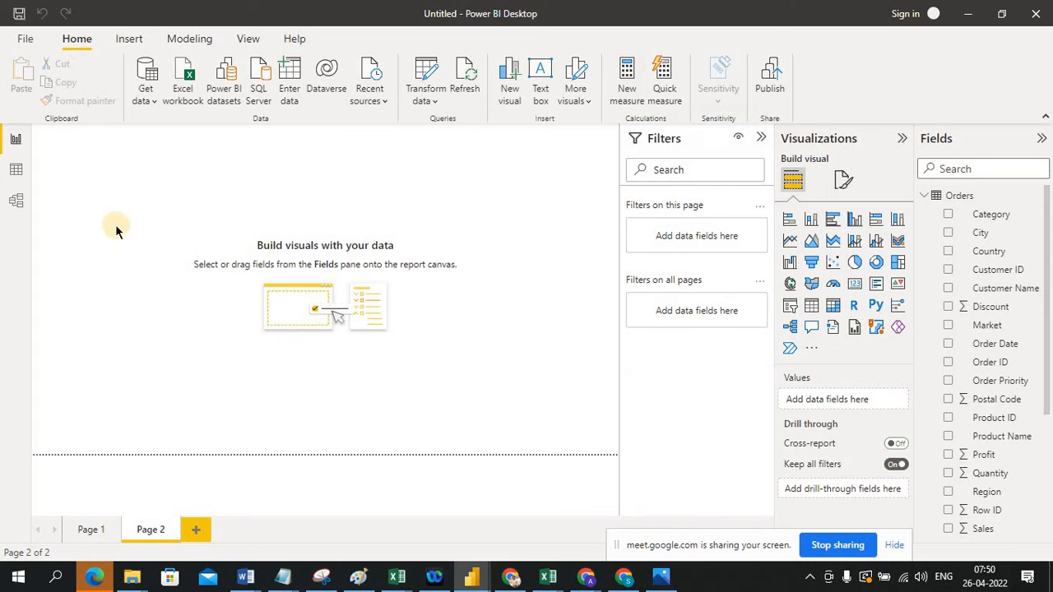
pyautogui.click(17, 199)
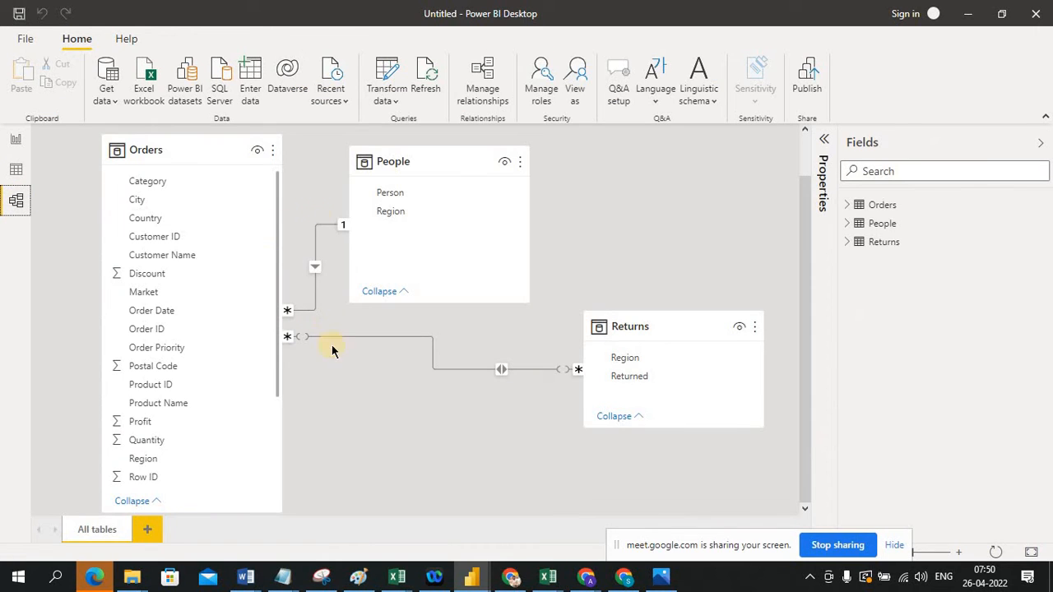
pyautogui.click(8, 144)
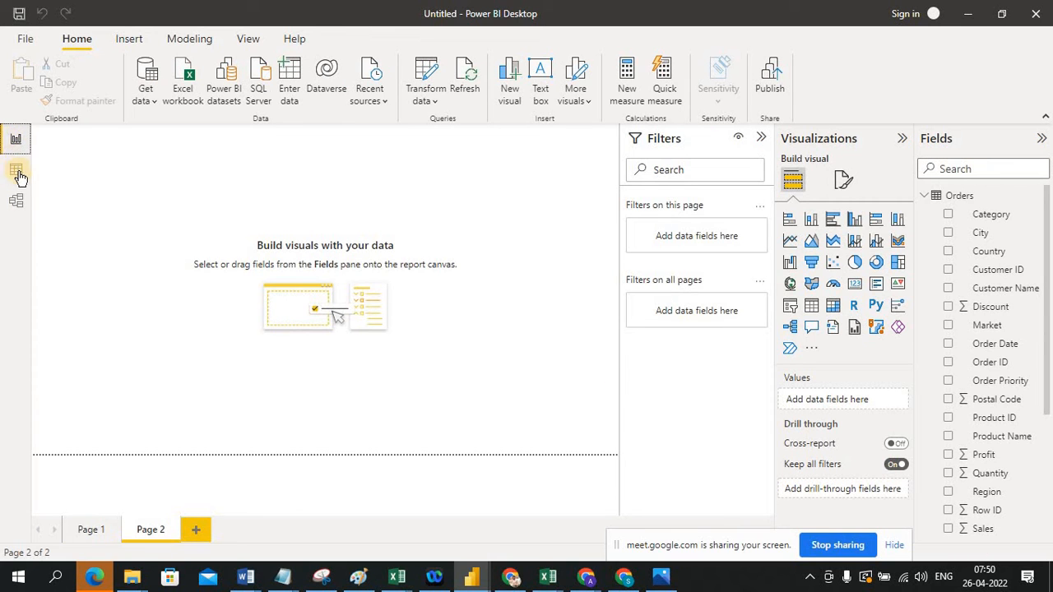
# Open the data view and look across the columns of the Orders table.
pyautogui.click(18, 173)
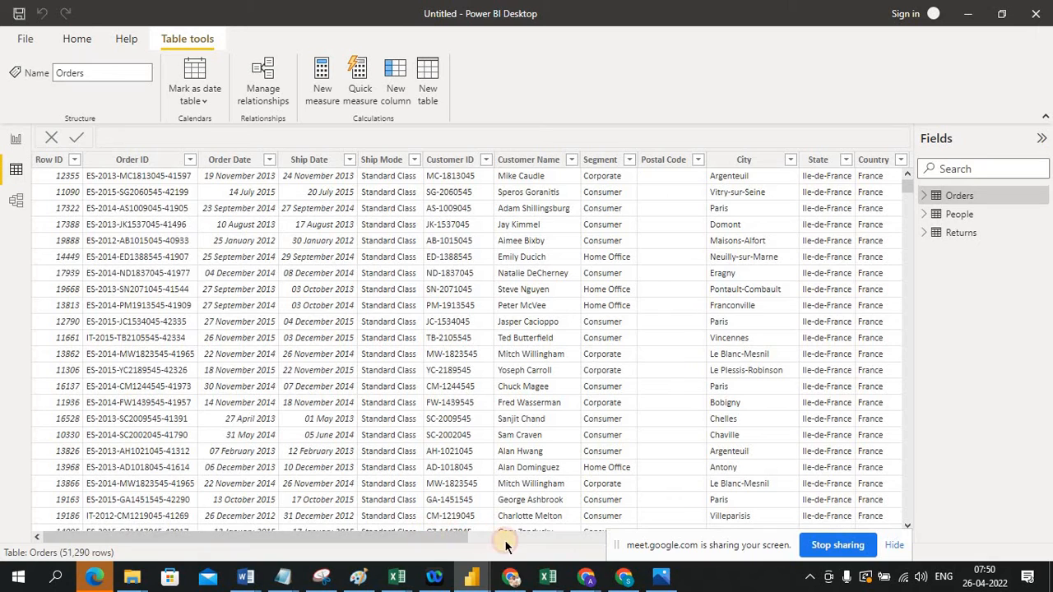
pyautogui.moveTo(447, 533); pyautogui.dragTo(575, 533)
pyautogui.moveTo(637, 507); pyautogui.dragTo(383, 530)
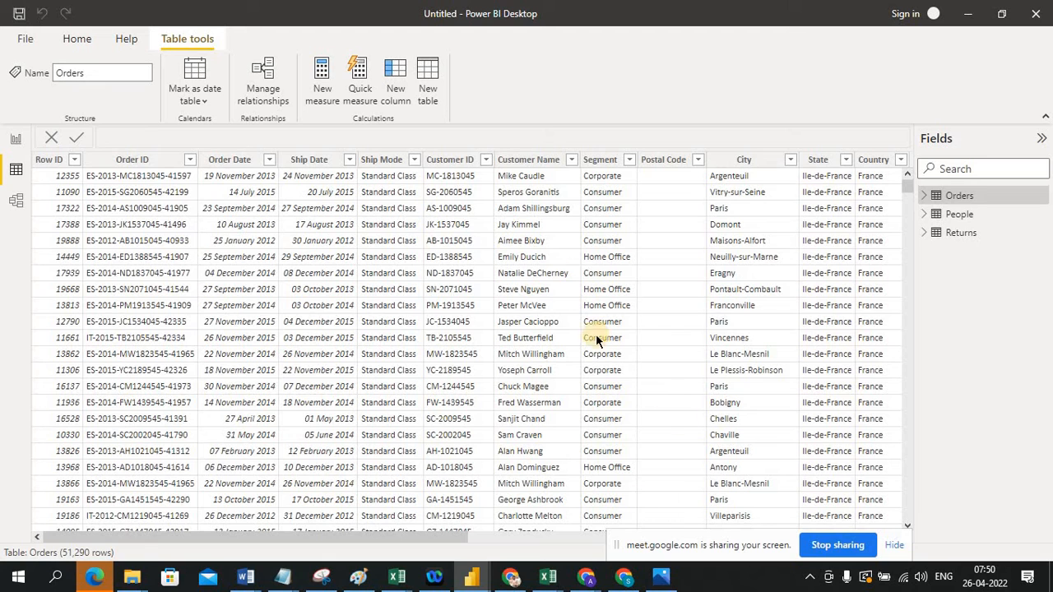
pyautogui.click(16, 141)
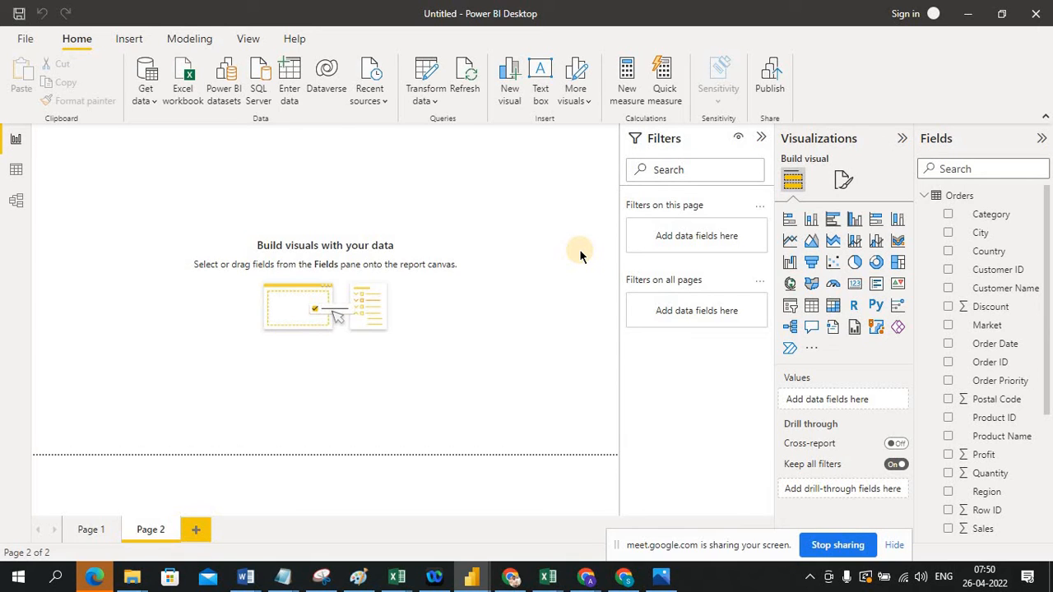
pyautogui.click(627, 83)
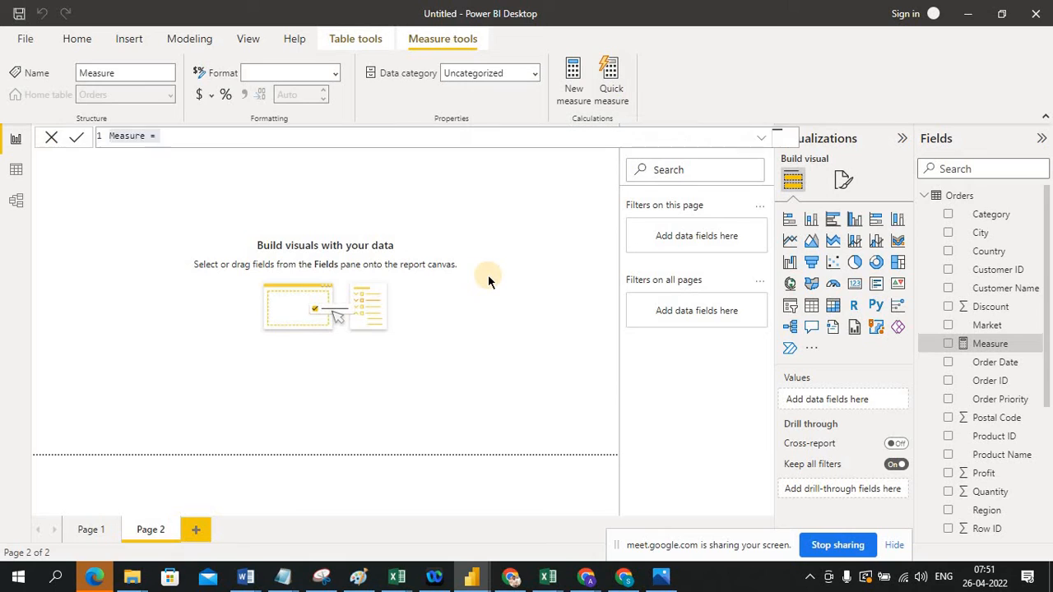
pyautogui.click(209, 200)
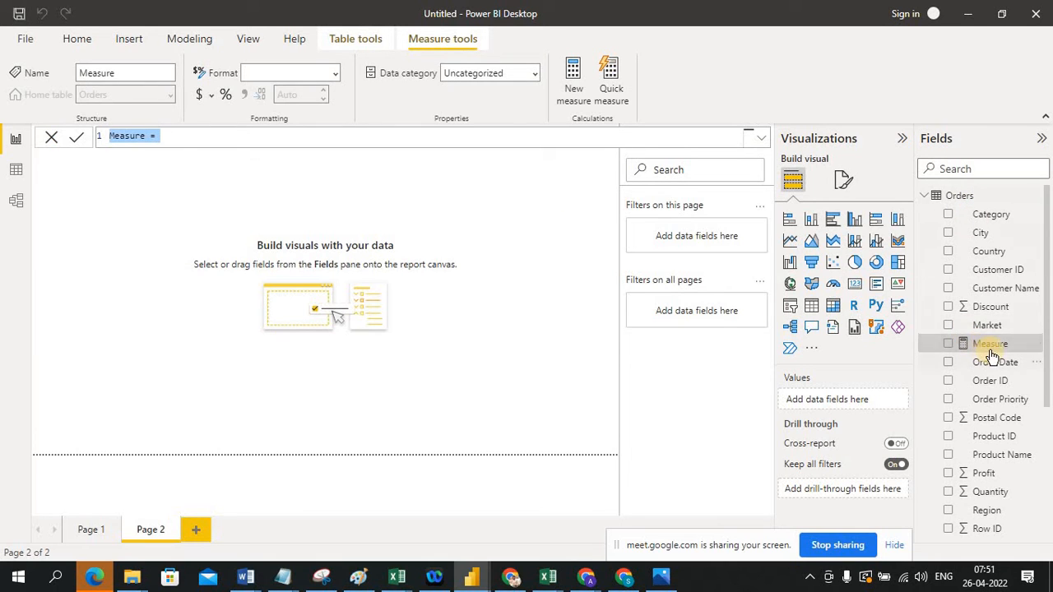
pyautogui.click(499, 154)
# Return to the data view, collapse the Orders fields and display the Returns table with its fields expanded.
pyautogui.click(18, 169)
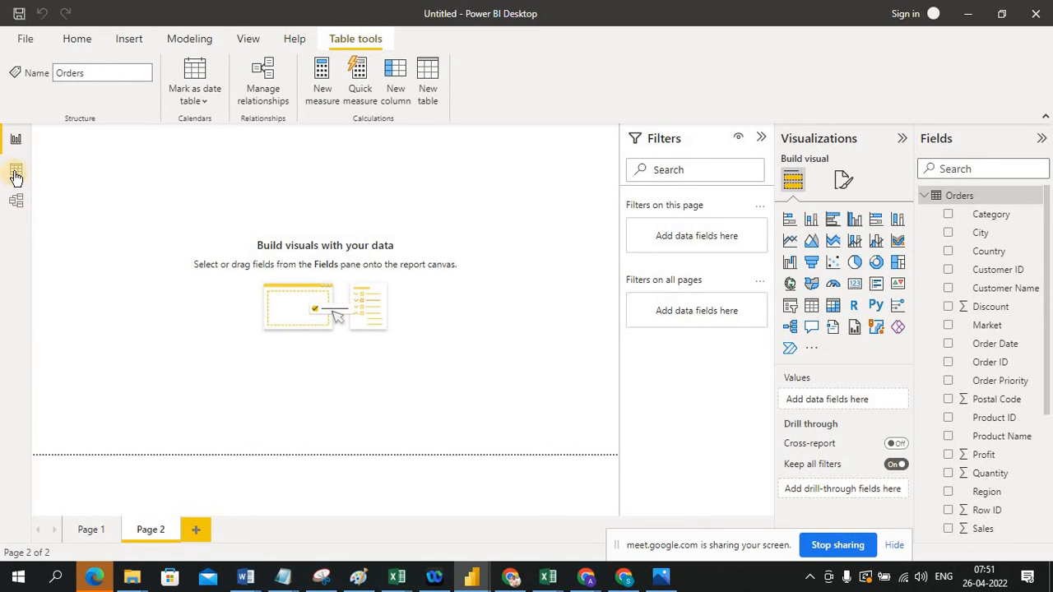
pyautogui.click(16, 173)
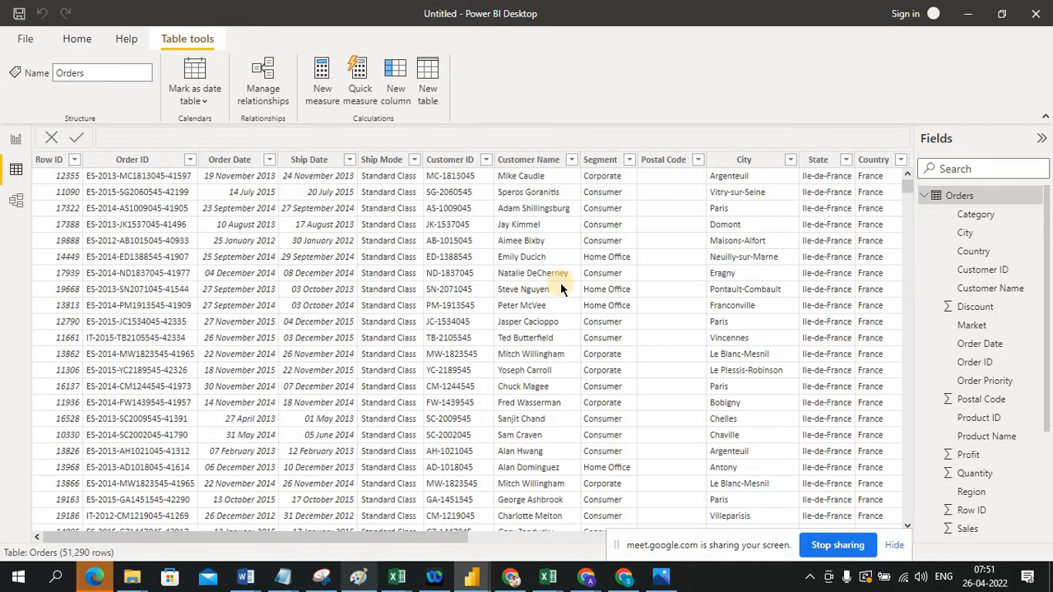
pyautogui.click(924, 196)
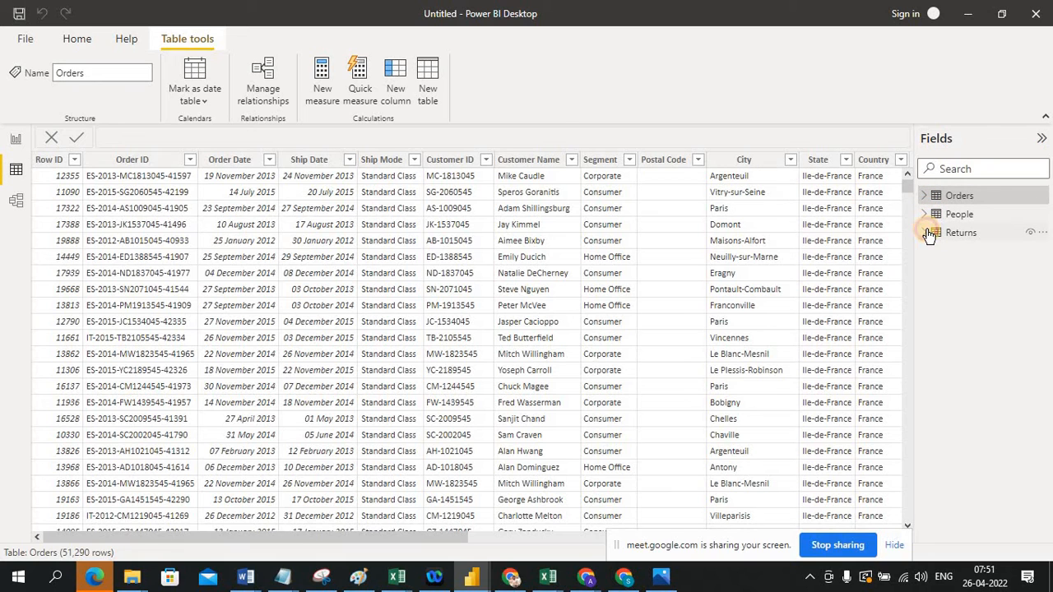
pyautogui.click(926, 232)
pyautogui.click(960, 238)
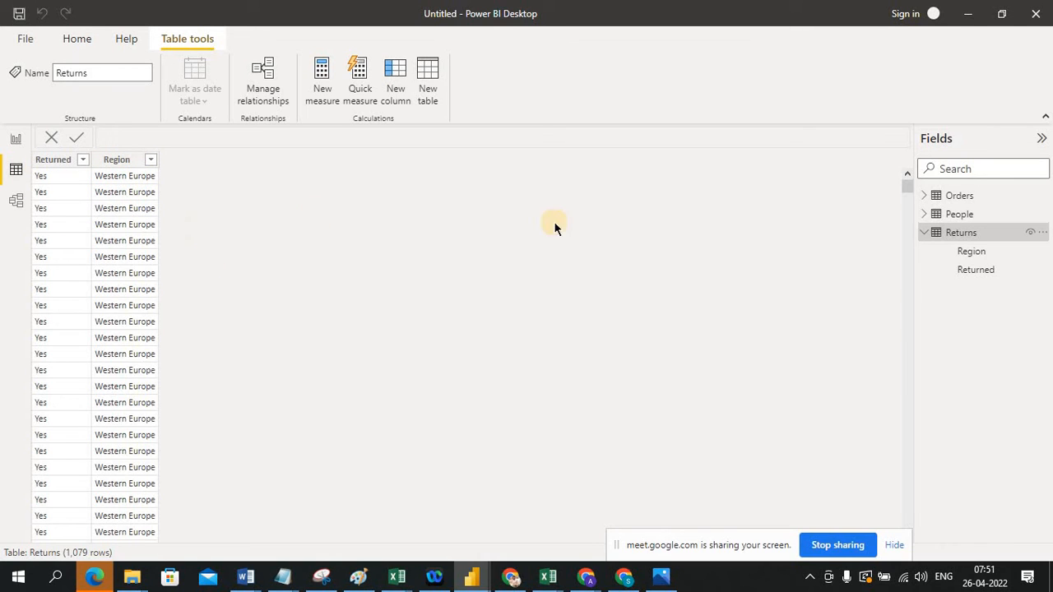
# Display the Orders table's data again and examine its columns from Region through Order Priority, including Sales.
pyautogui.click(948, 197)
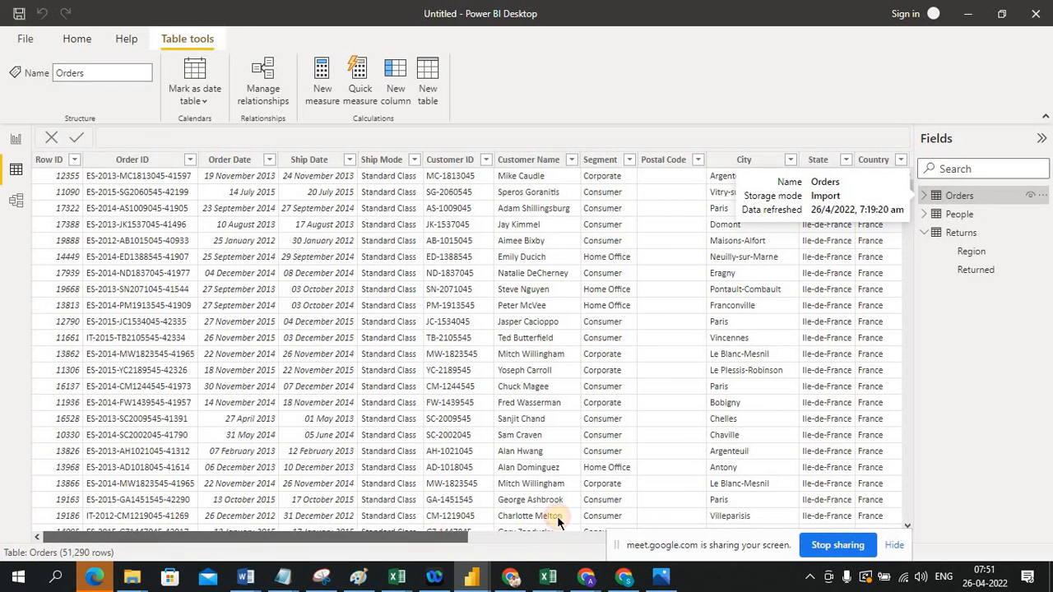
pyautogui.moveTo(432, 540); pyautogui.dragTo(709, 503)
pyautogui.hscroll(8, 708, 497)
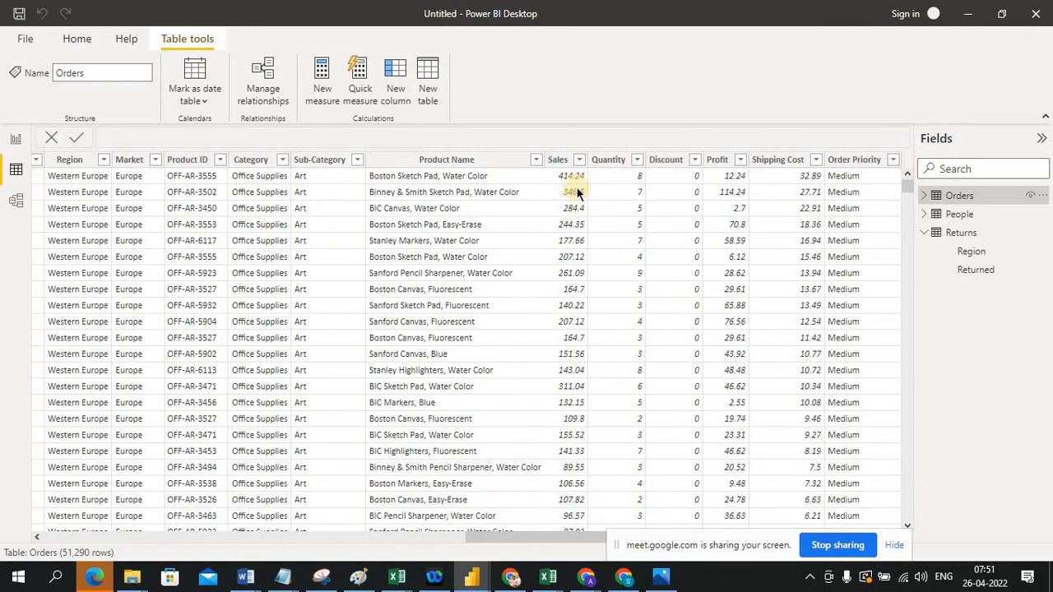
# Examine the Sales and Quantity columns of Orders, switch to the Excel source workbook and check its Quantity column's summary statistics.
pyautogui.click(559, 159)
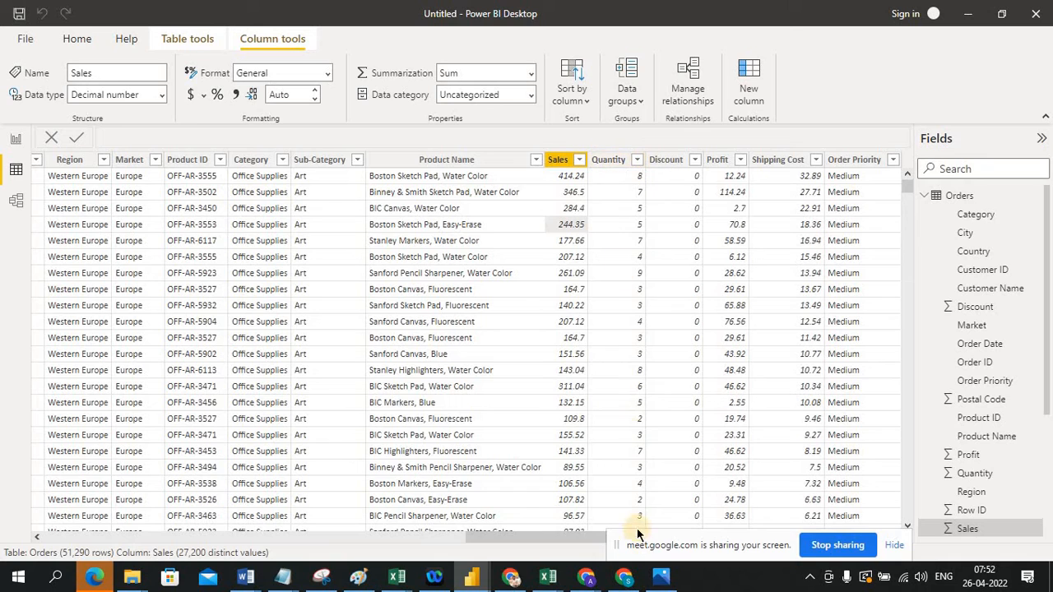
pyautogui.click(610, 167)
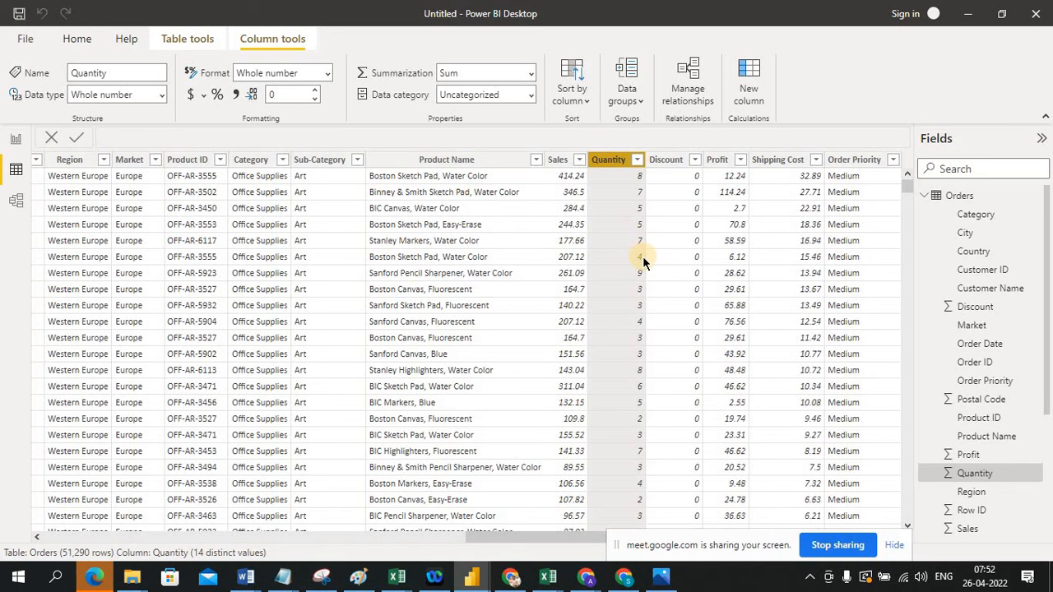
pyautogui.hotkey('alt', 'Tab')
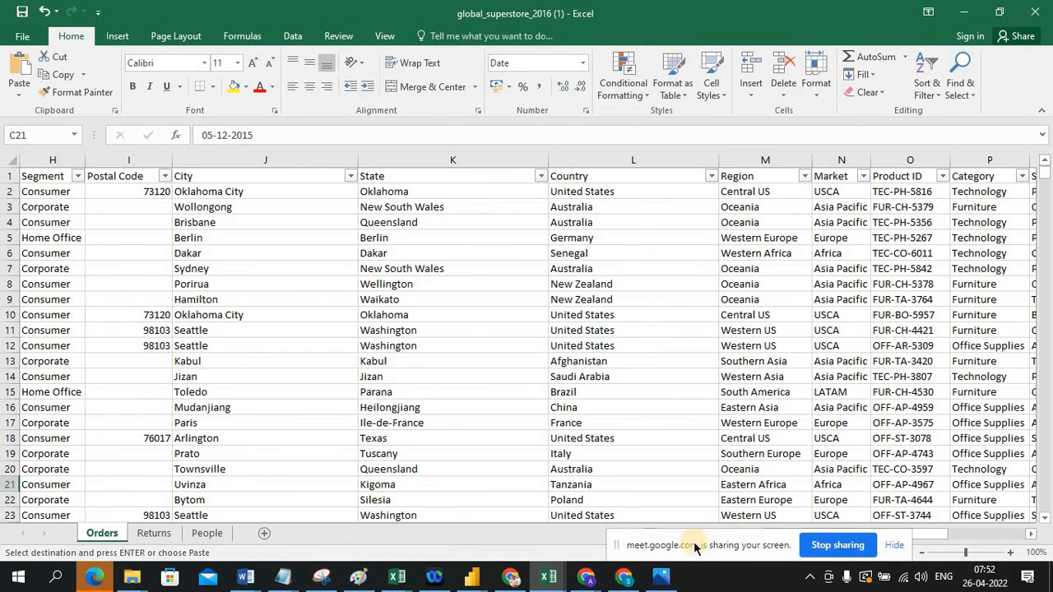
pyautogui.click(1011, 533)
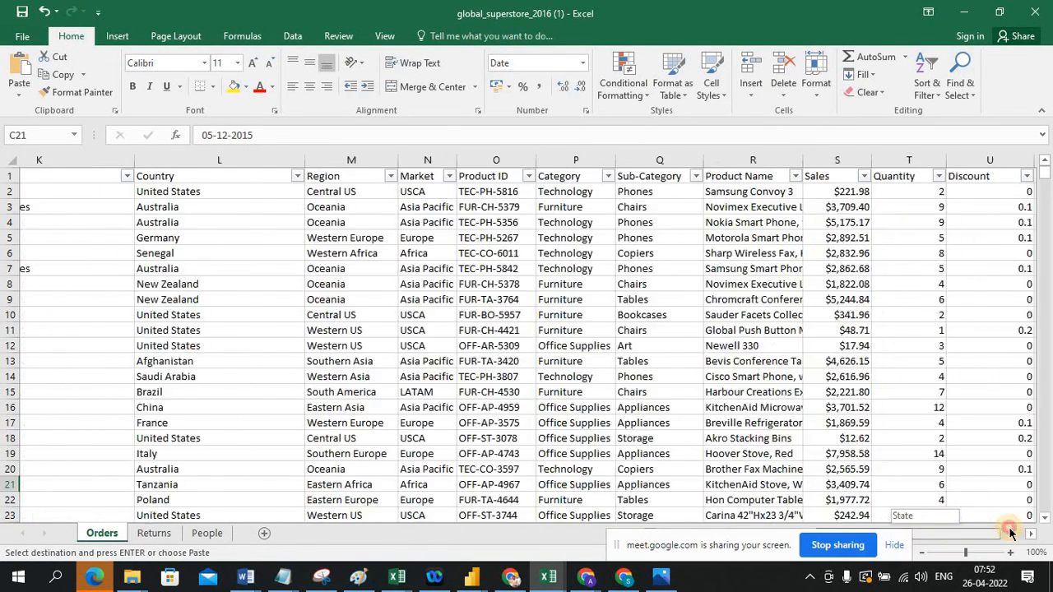
pyautogui.click(1011, 533)
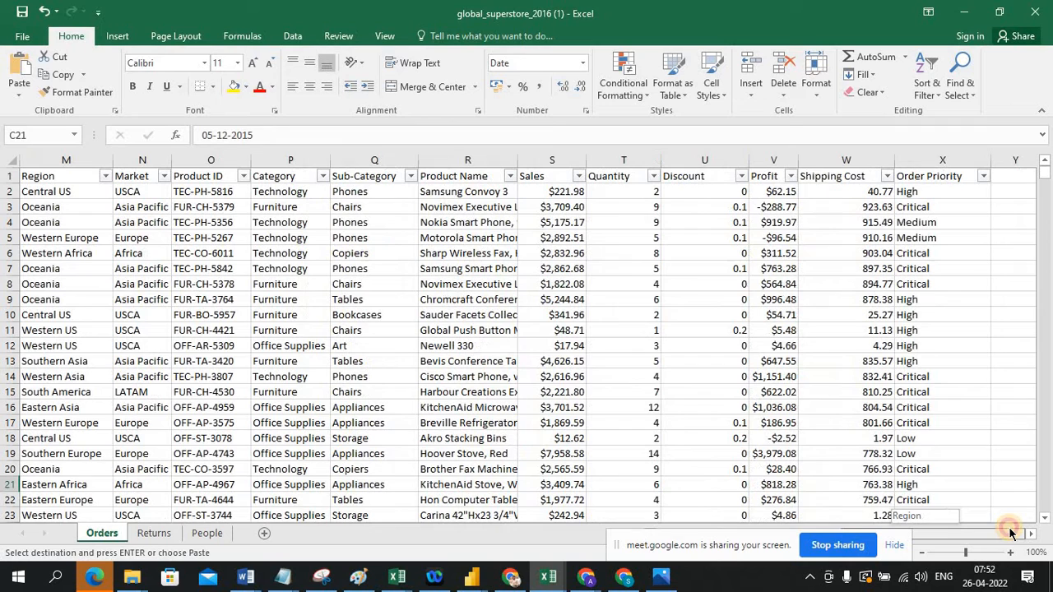
pyautogui.click(624, 159)
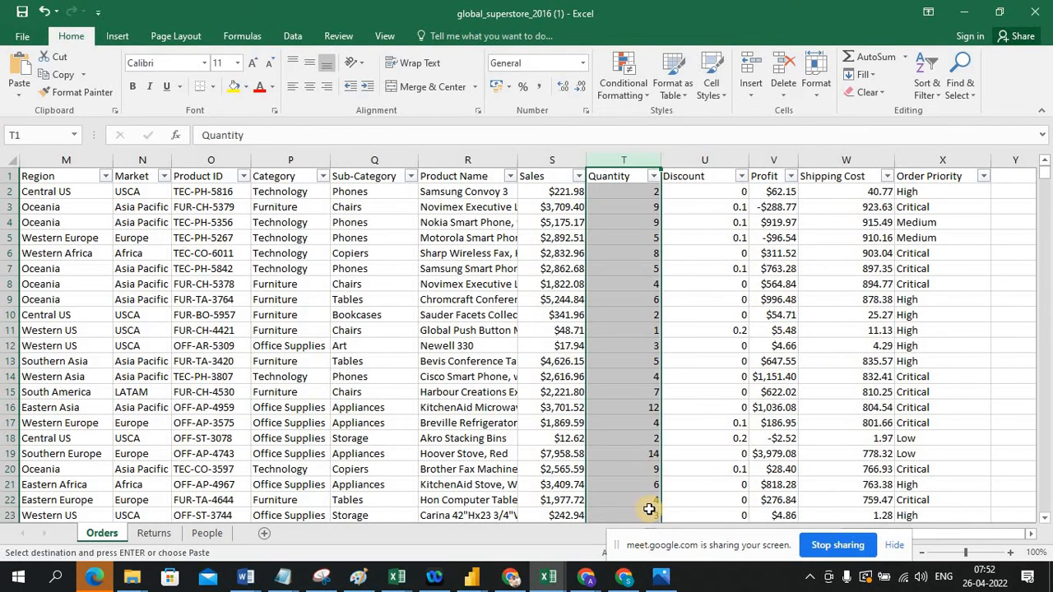
pyautogui.moveTo(683, 546); pyautogui.dragTo(368, 546)
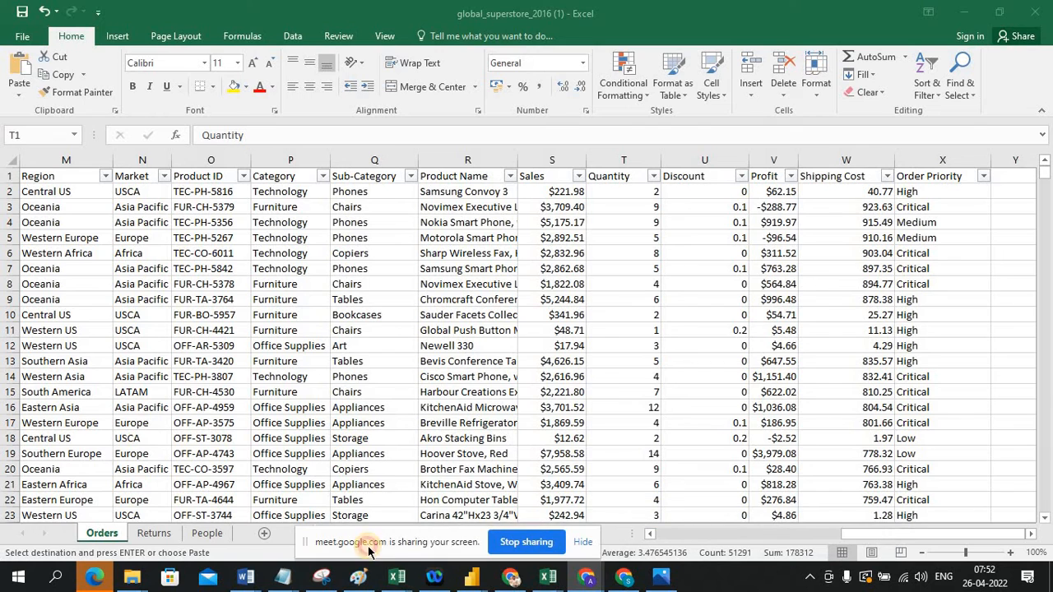
pyautogui.click(790, 564)
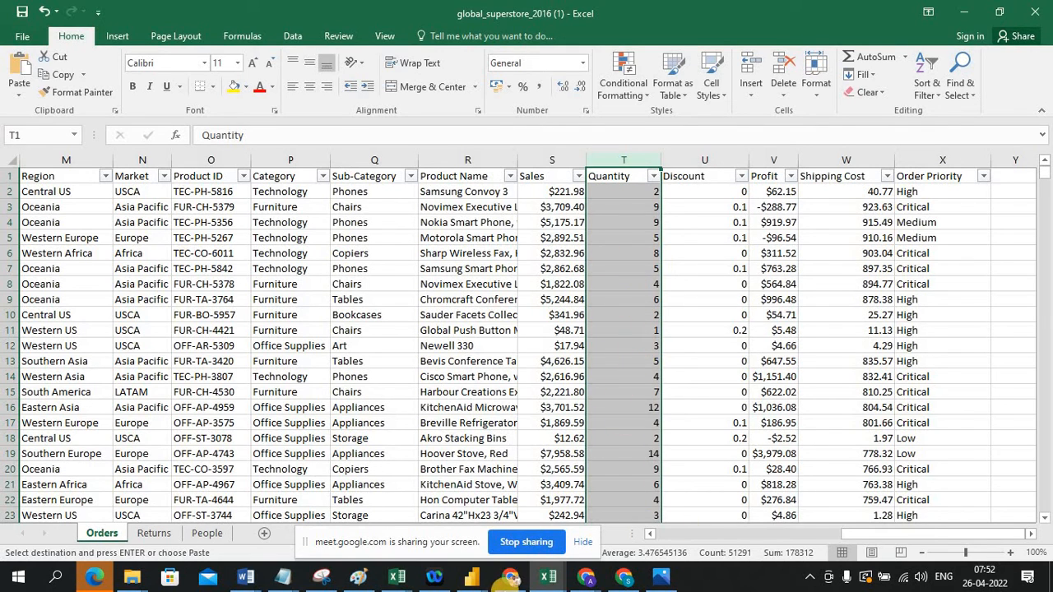
# Return to the Power BI file with the Orders data and add a calculated column named sum_qty to the Orders table.
pyautogui.click(477, 579)
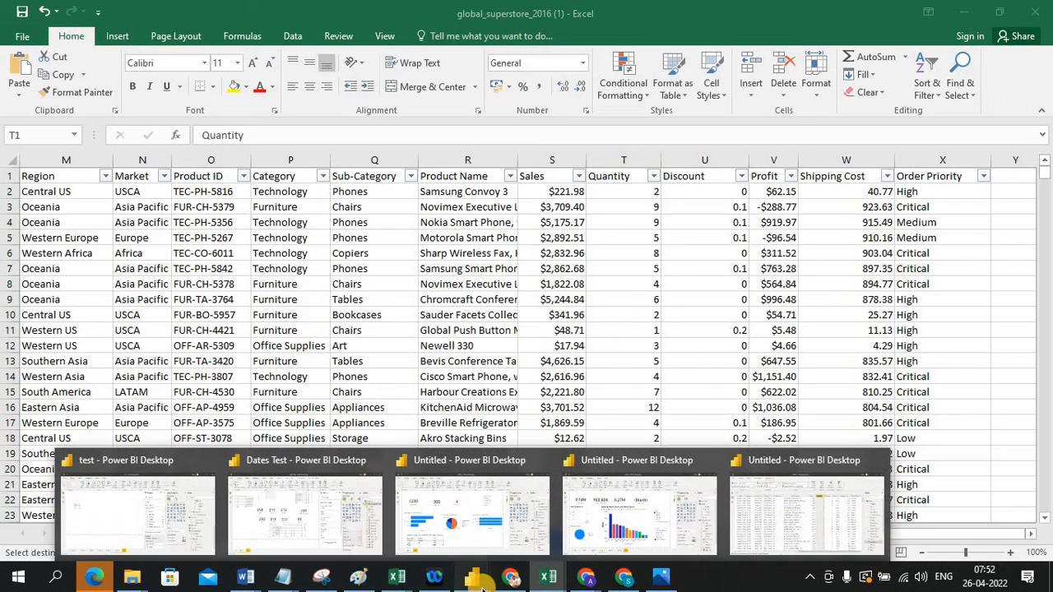
pyautogui.click(807, 512)
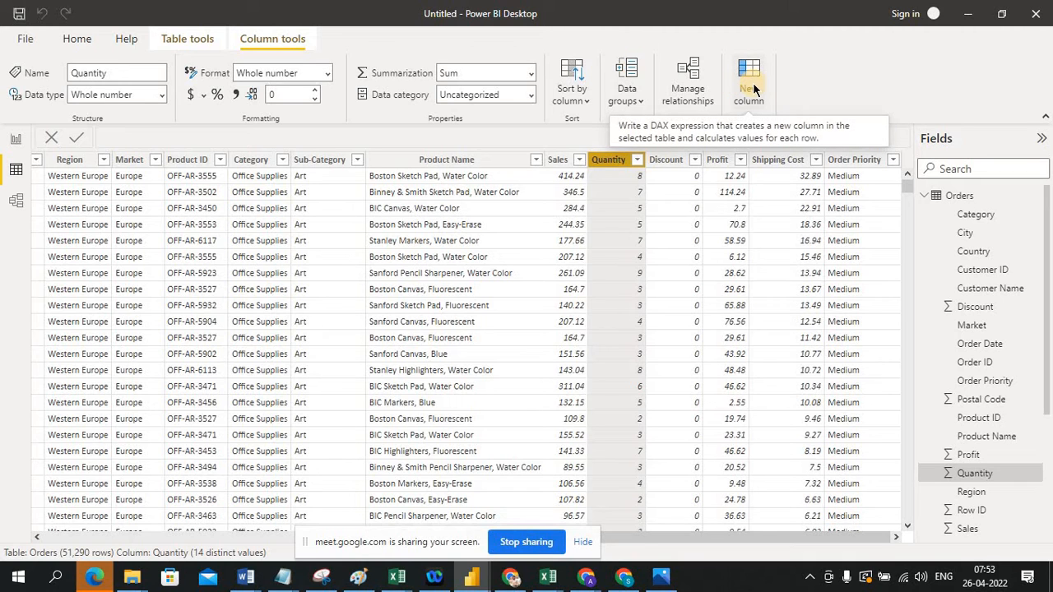
pyautogui.click(615, 211)
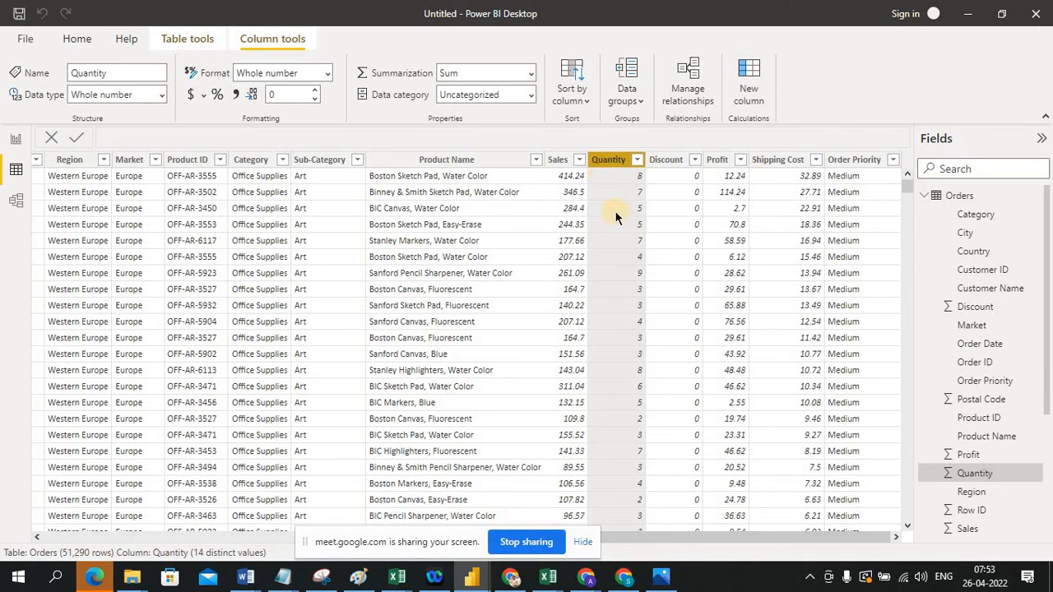
pyautogui.click(749, 82)
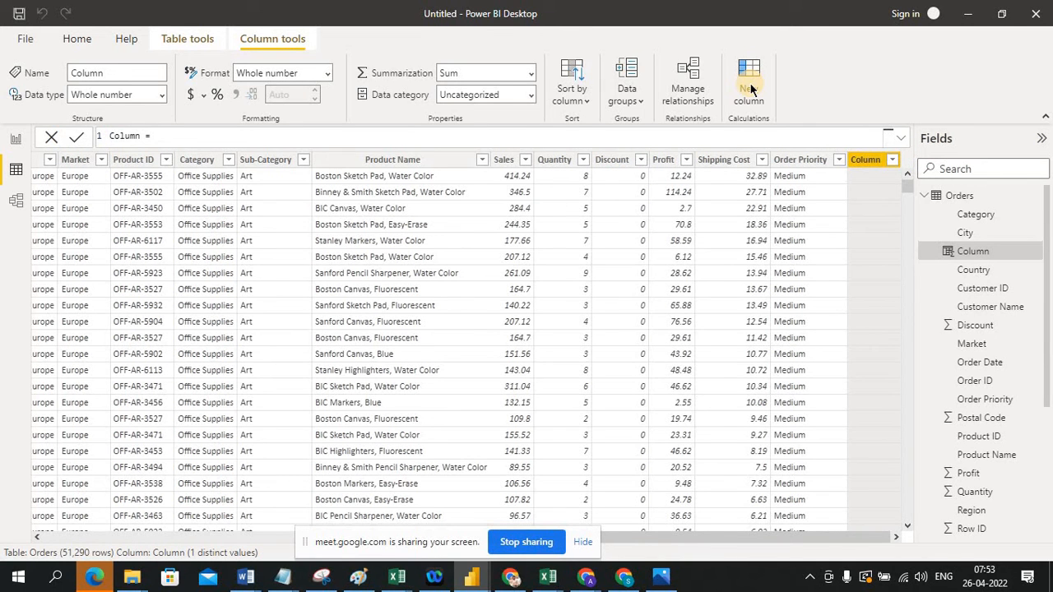
pyautogui.tripleClick(194, 137)
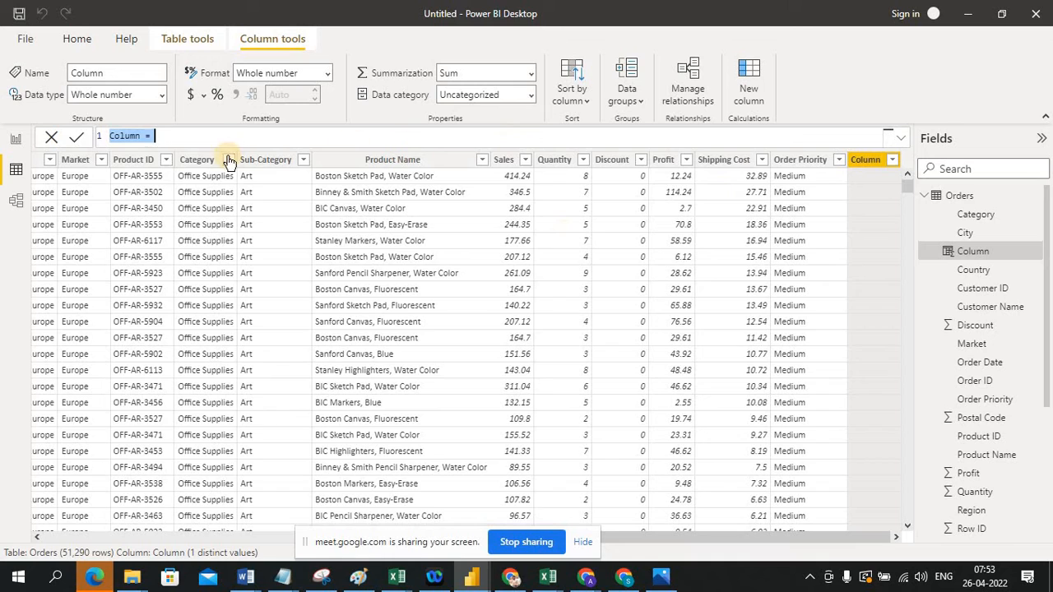
pyautogui.write('To')
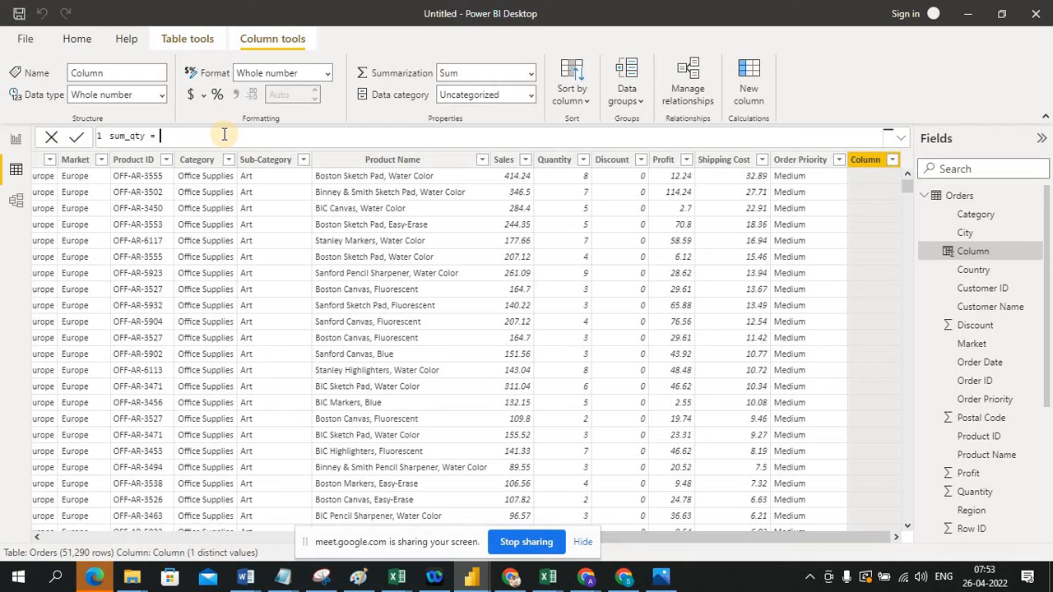
# Define sum_qty as sum(Orders[Quantity]) and commit the formula.
pyautogui.write('sum(')
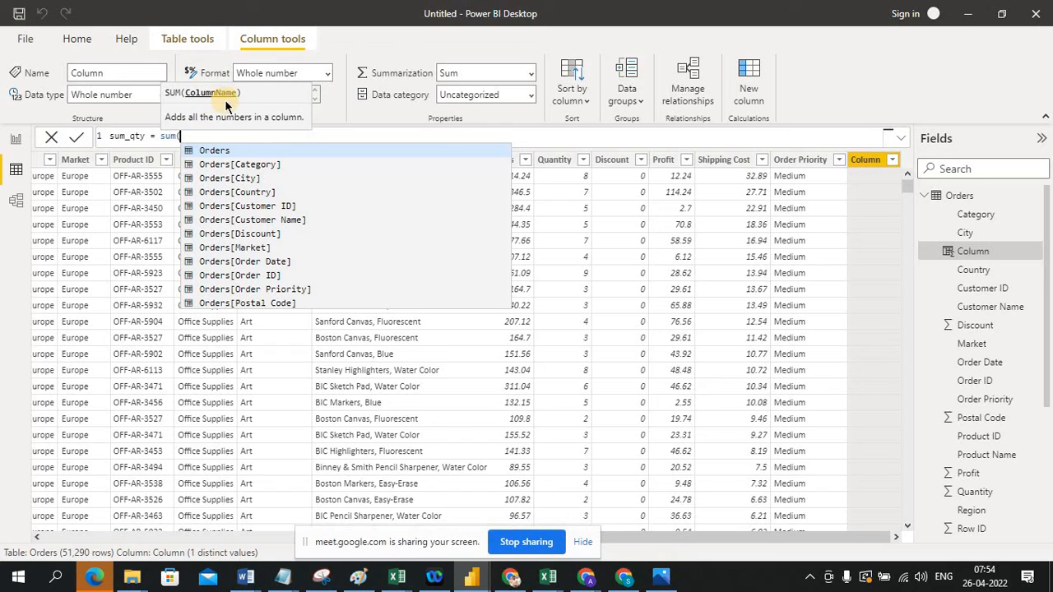
pyautogui.doubleClick(212, 151)
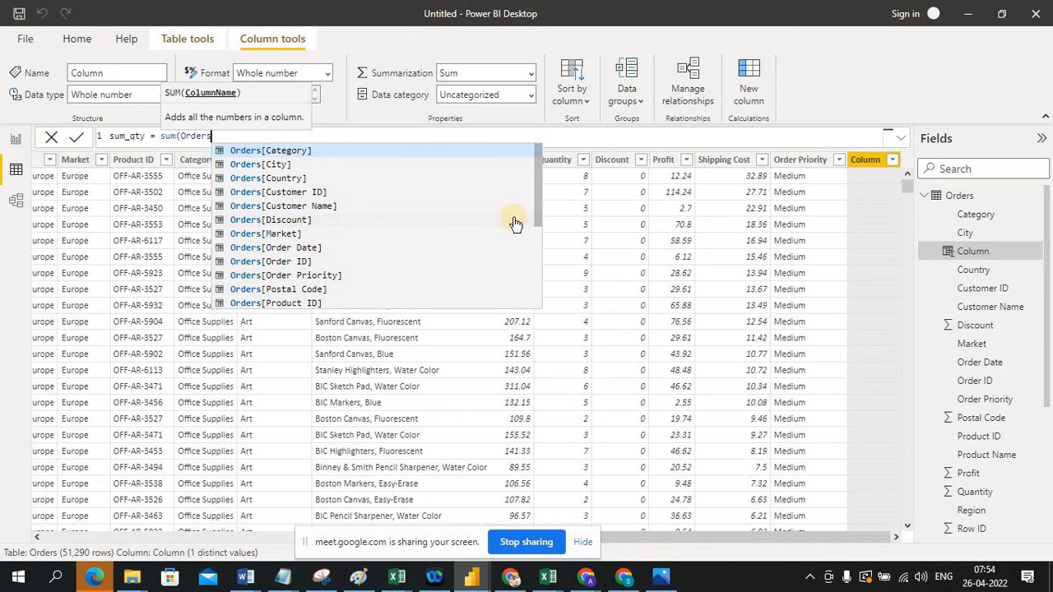
pyautogui.click(540, 192)
pyautogui.moveTo(539, 192); pyautogui.dragTo(537, 255)
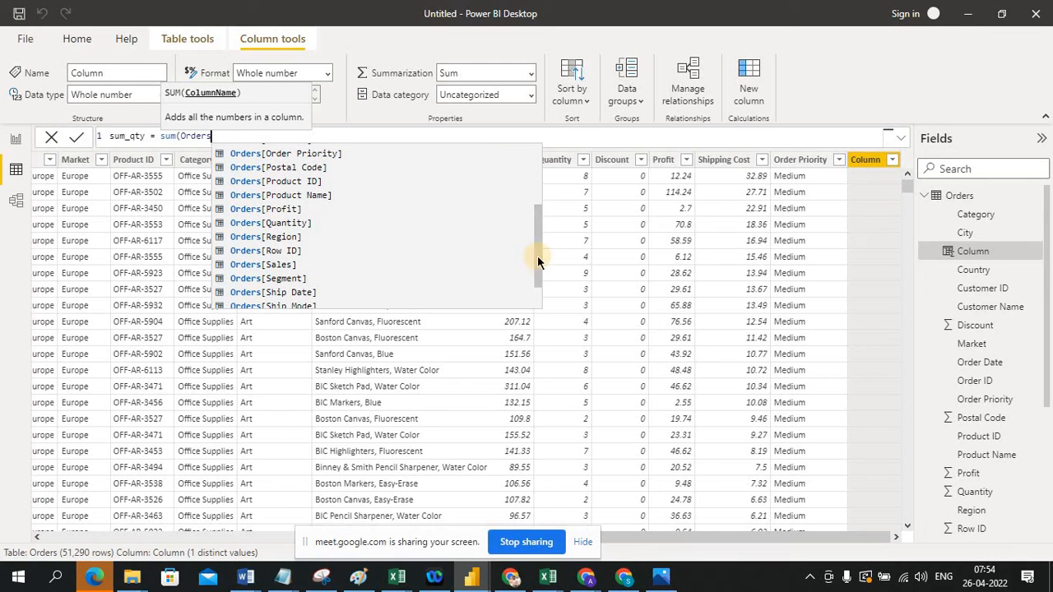
pyautogui.doubleClick(290, 227)
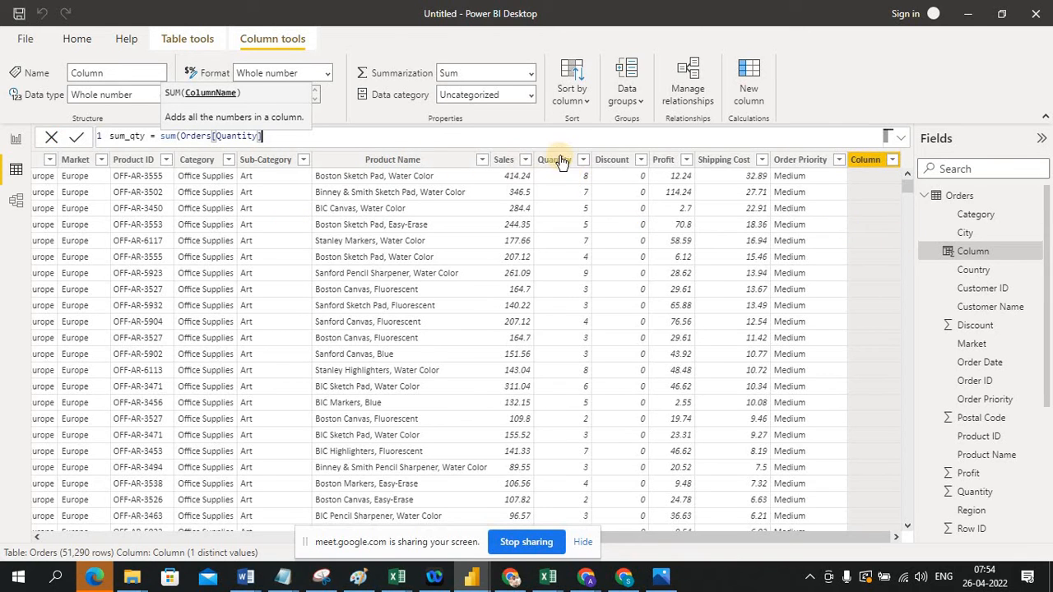
pyautogui.write(')')
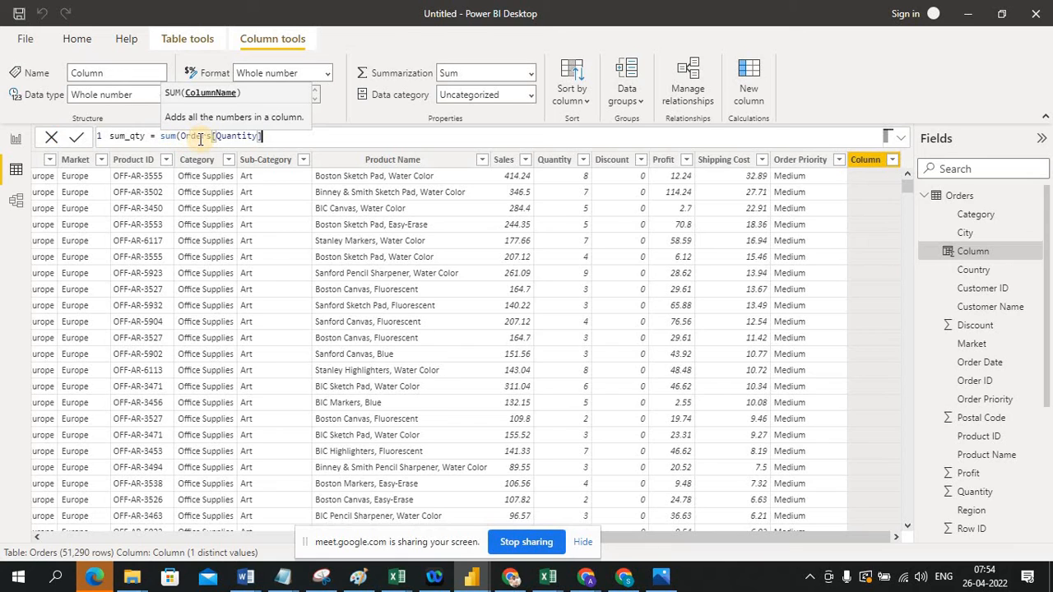
pyautogui.click(263, 136)
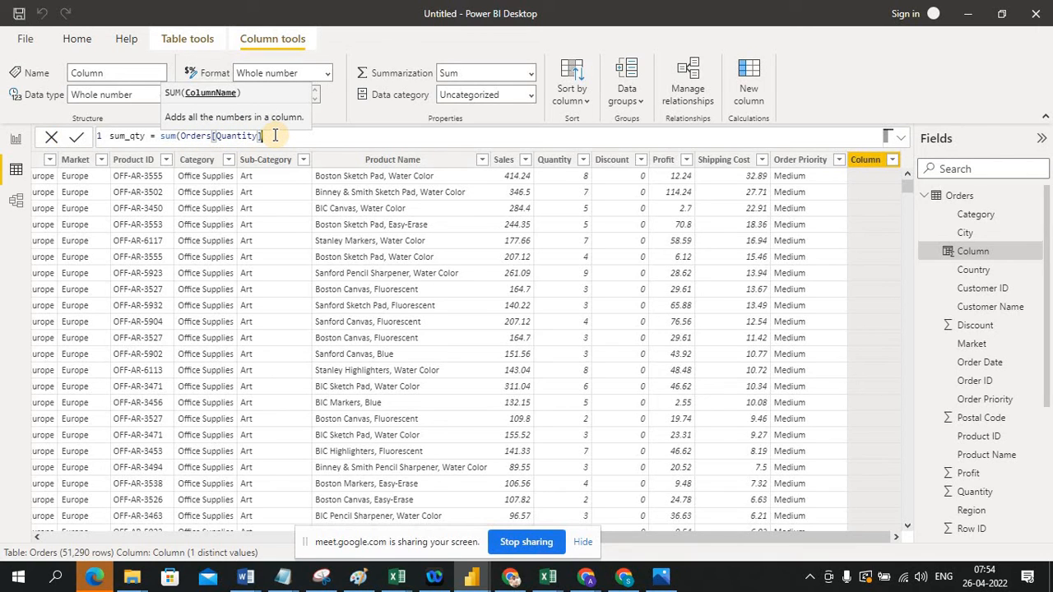
pyautogui.write(')')
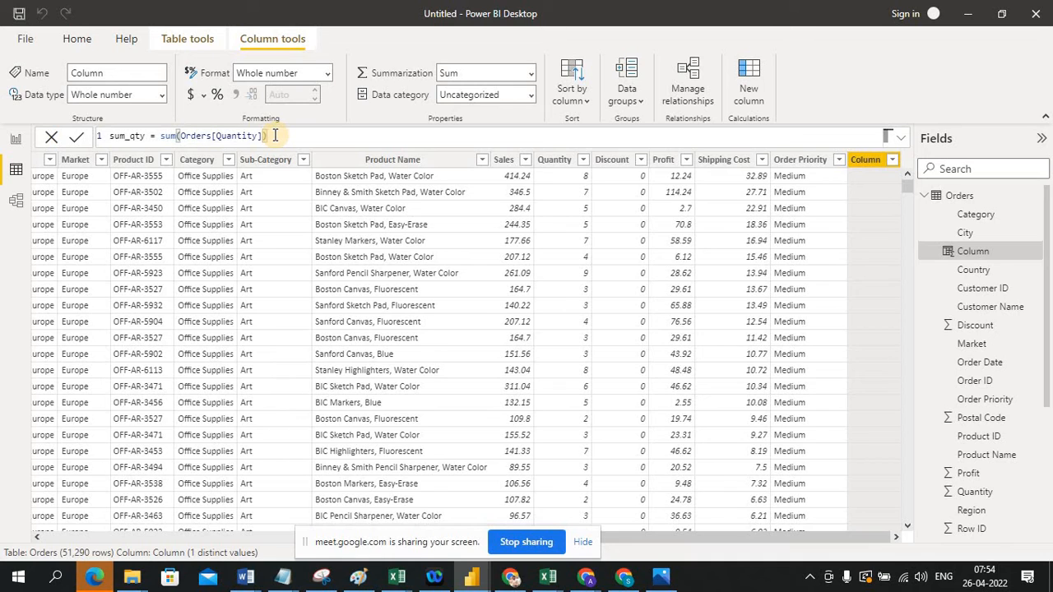
pyautogui.click(76, 140)
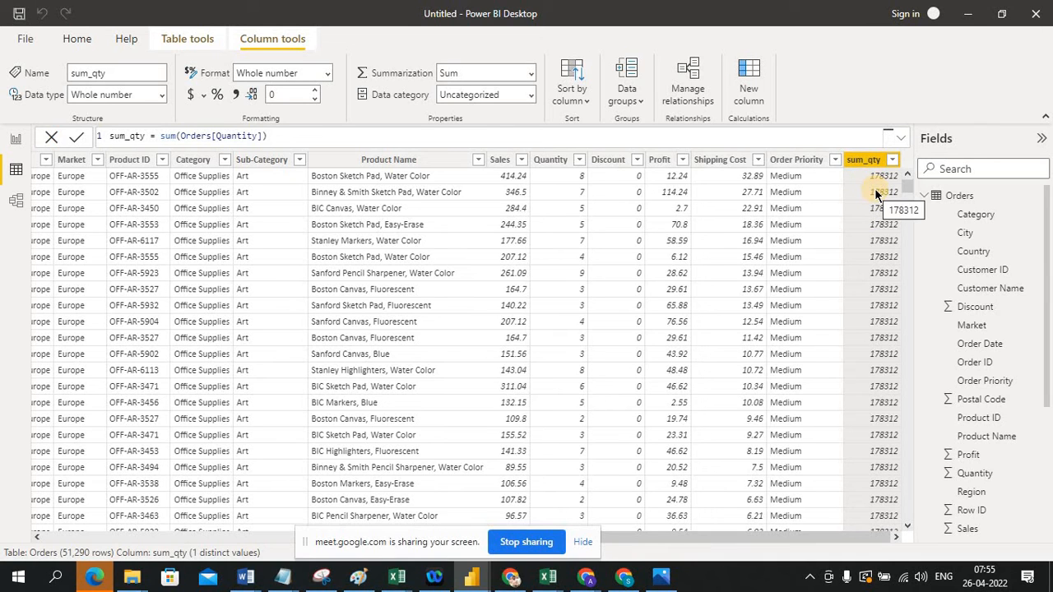
# Compare the sum_qty values and the Quantity column in Power BI with the sum and average of the Quantity column in Excel.
pyautogui.hotkey('alt', 'Tab')
pyautogui.hotkey('ctrl', 'shift', 'Down')
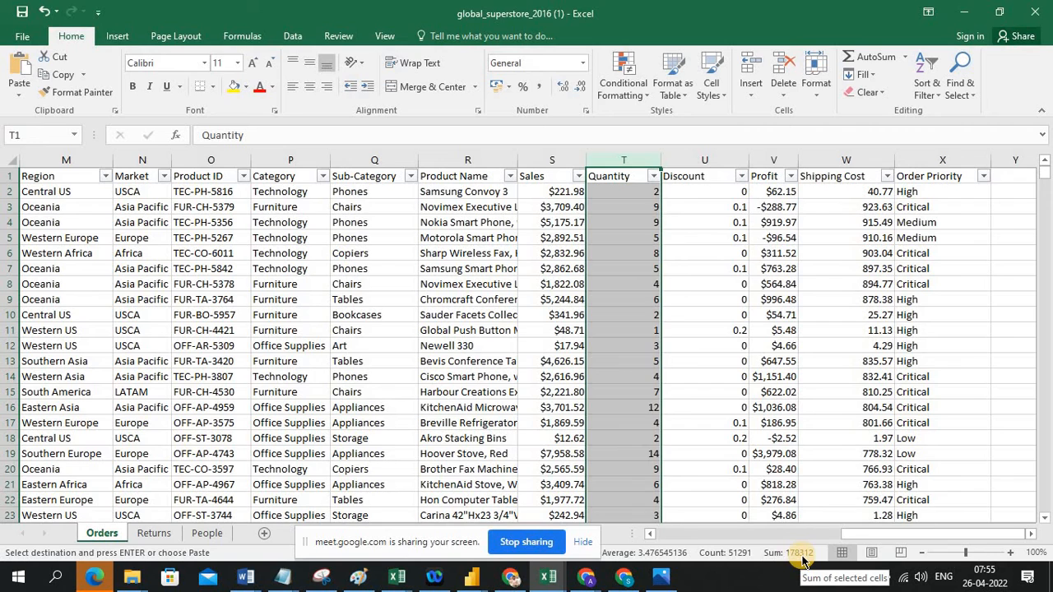
pyautogui.hotkey('alt', 'Tab')
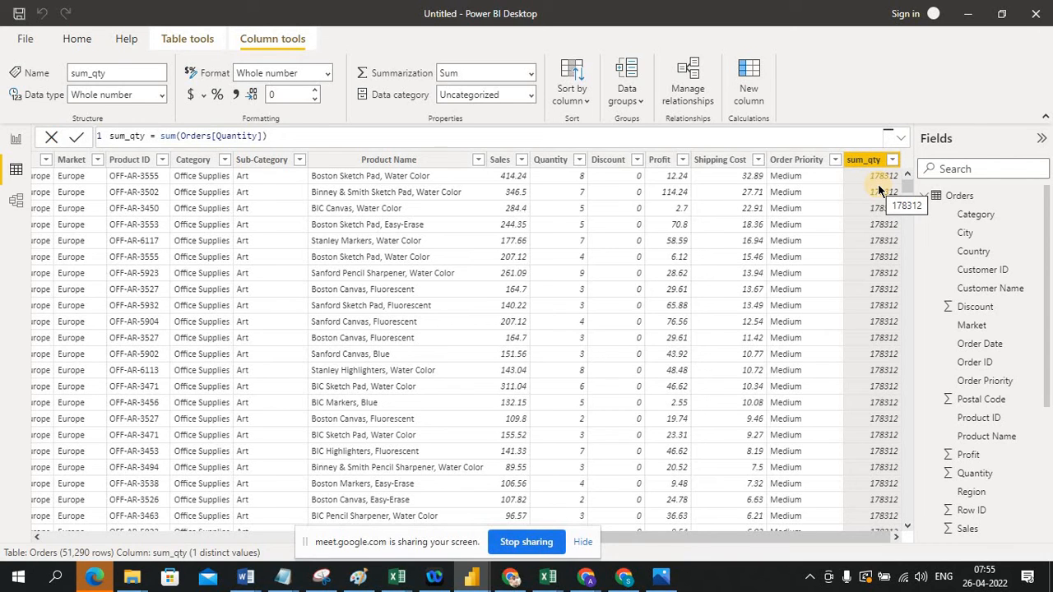
pyautogui.click(553, 169)
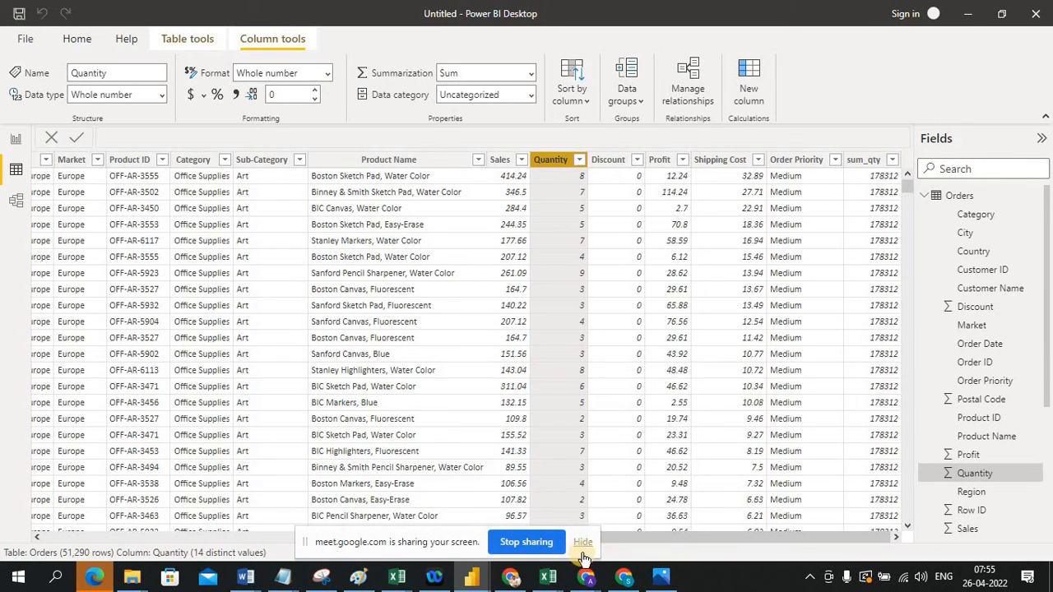
pyautogui.click(547, 161)
pyautogui.hotkey('alt', 'Tab')
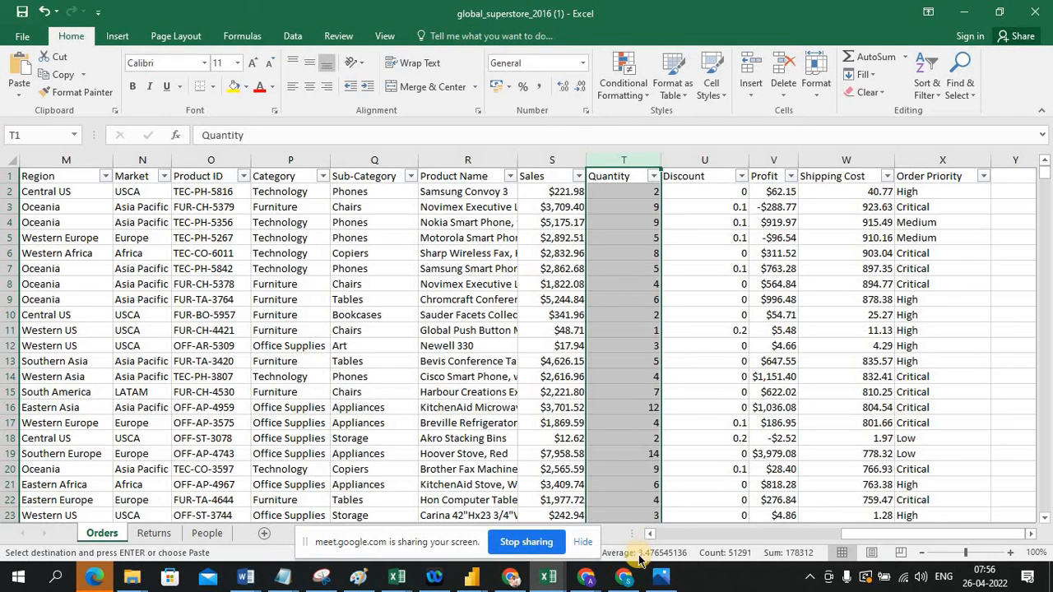
pyautogui.click(634, 521)
pyautogui.hotkey('alt', 'Tab')
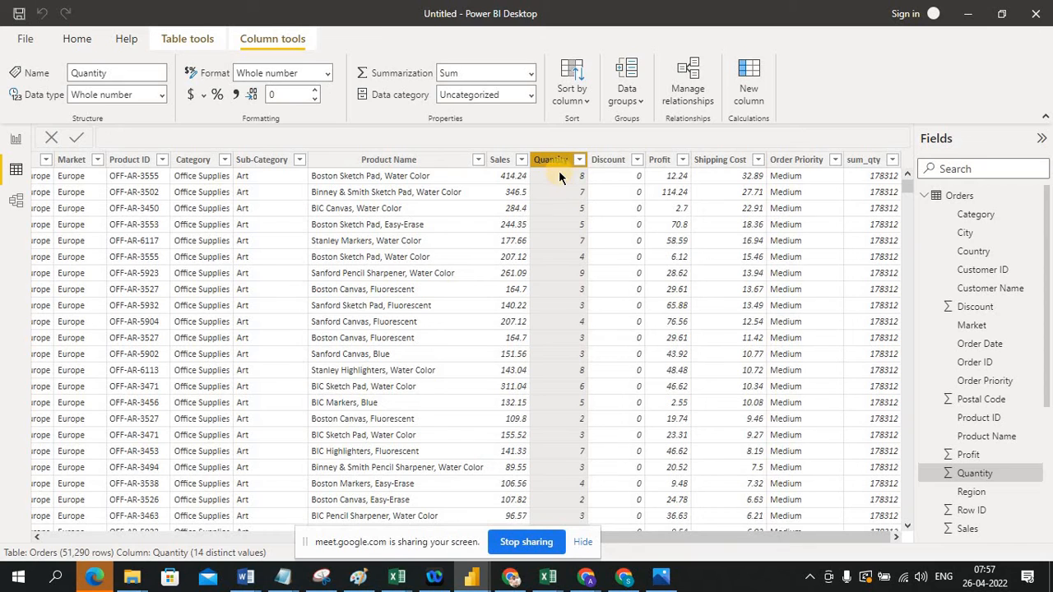
# Add another calculated column to the Orders table and name it %per.
pyautogui.click(871, 187)
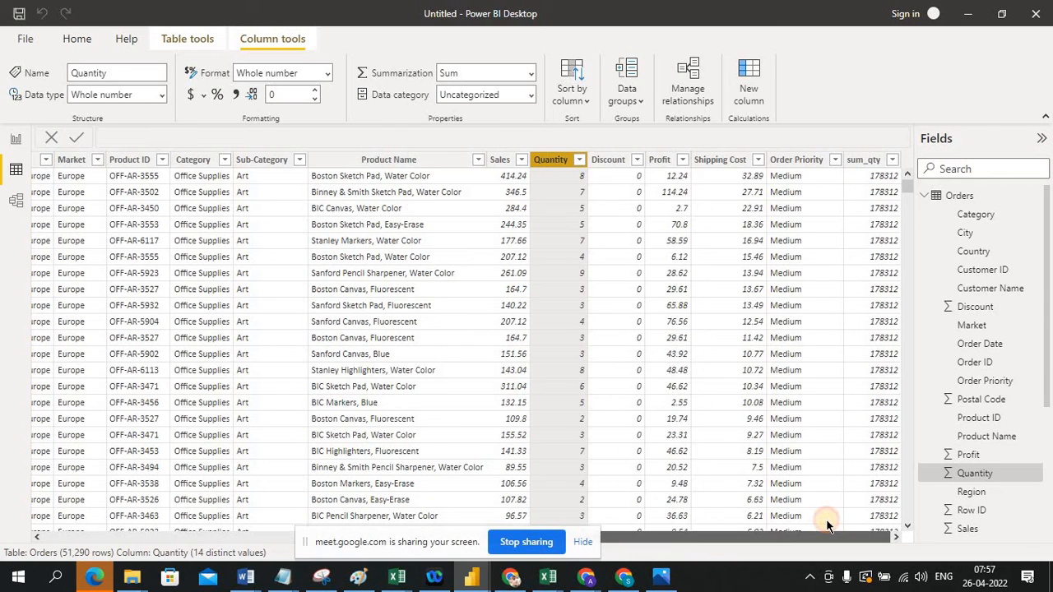
pyautogui.click(748, 87)
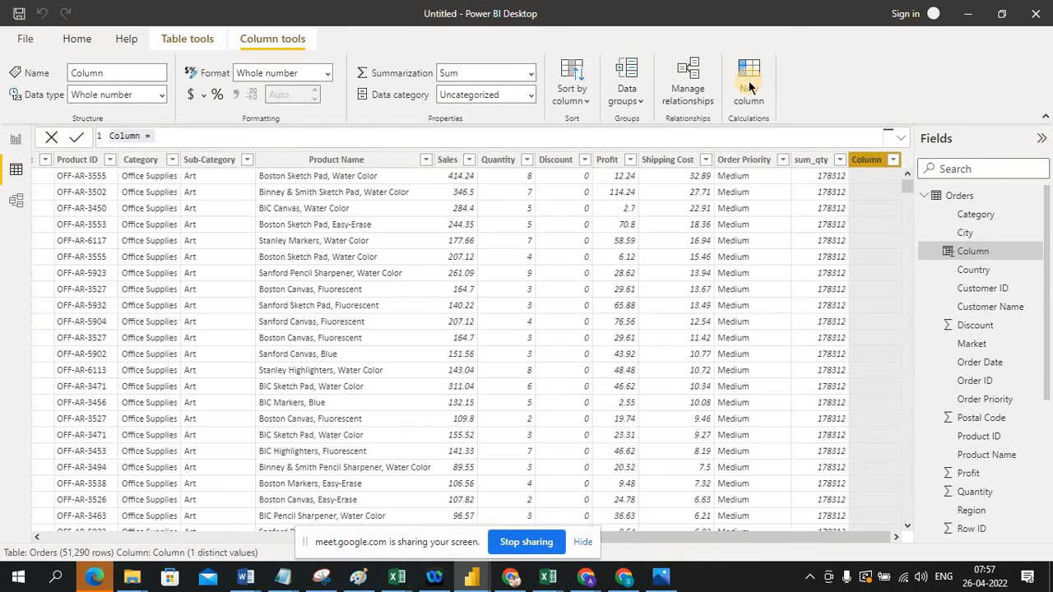
pyautogui.tripleClick(291, 135)
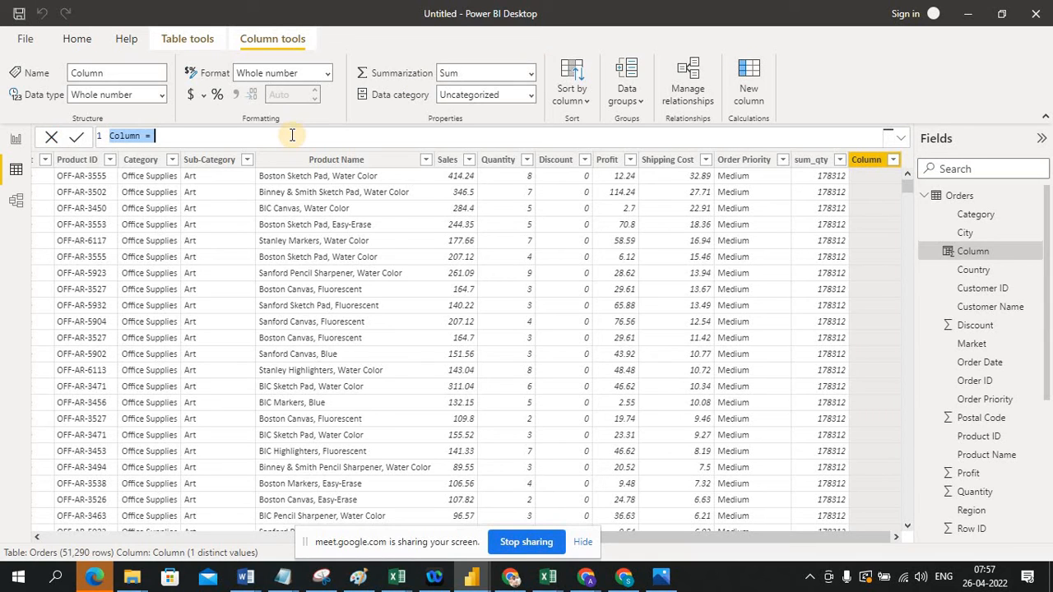
pyautogui.write('%')
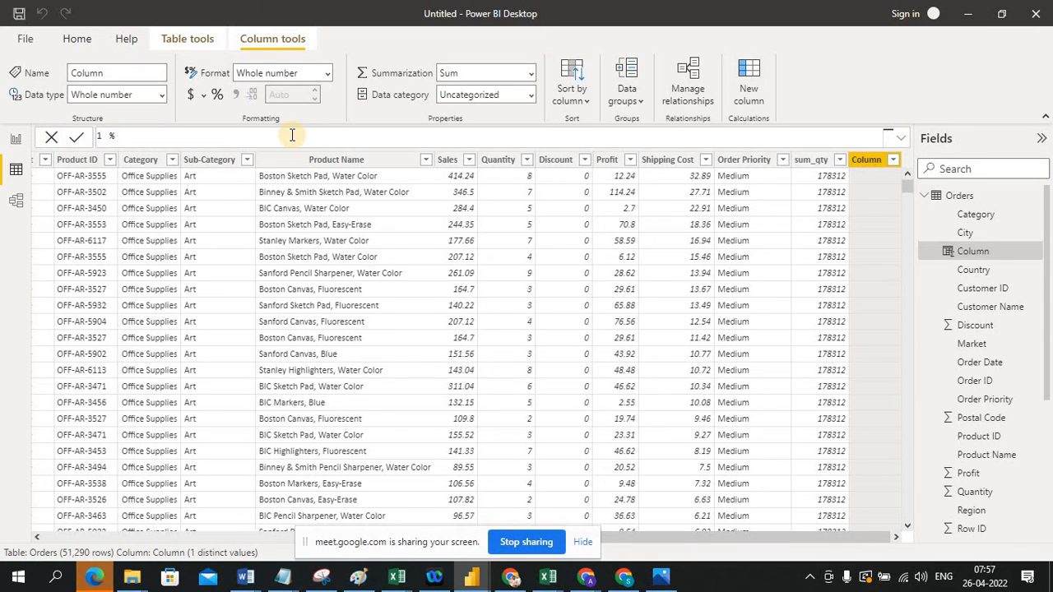
pyautogui.write('per =')
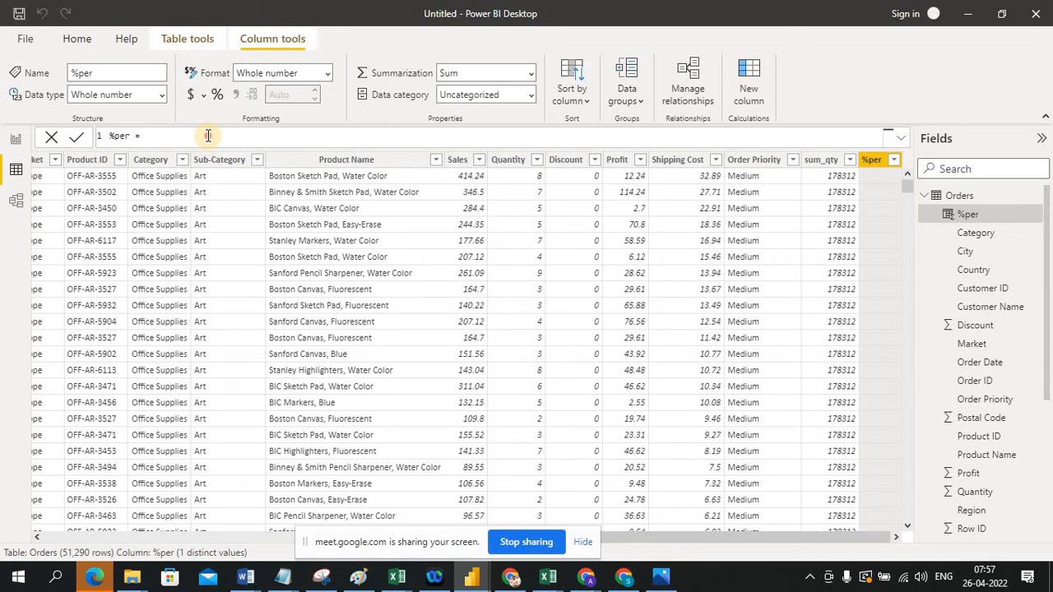
# Define %per as Orders[Quantity]/Orders[sum_qty] and commit the formula.
pyautogui.write('qu')
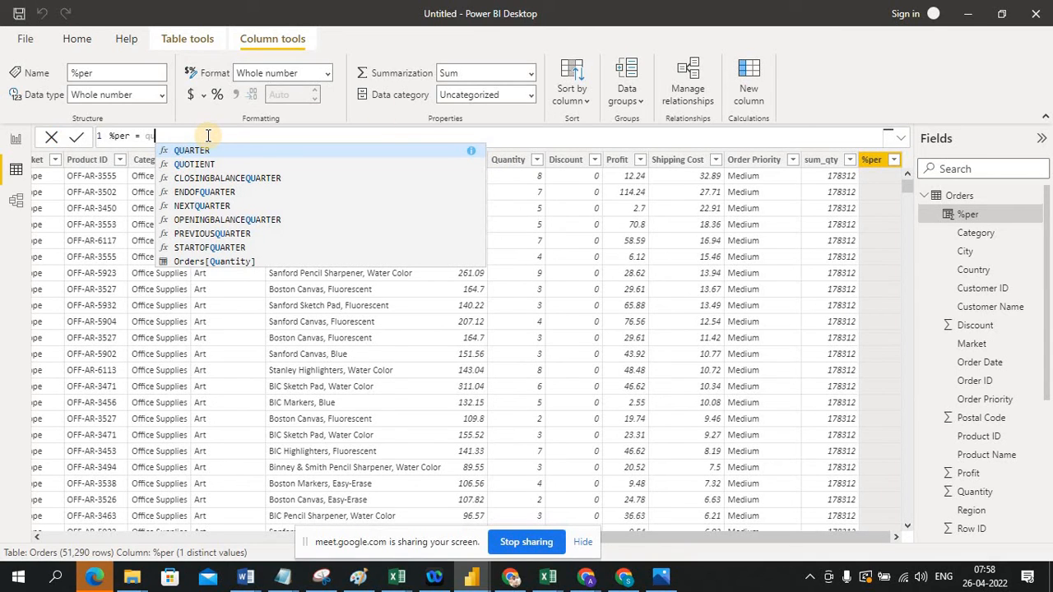
pyautogui.click(196, 261)
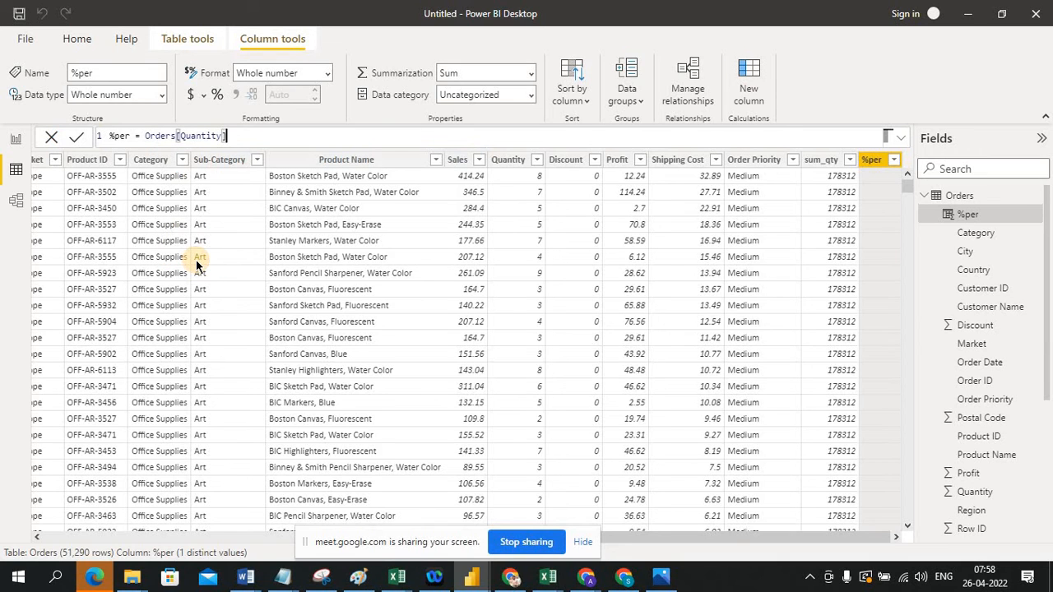
pyautogui.write('/')
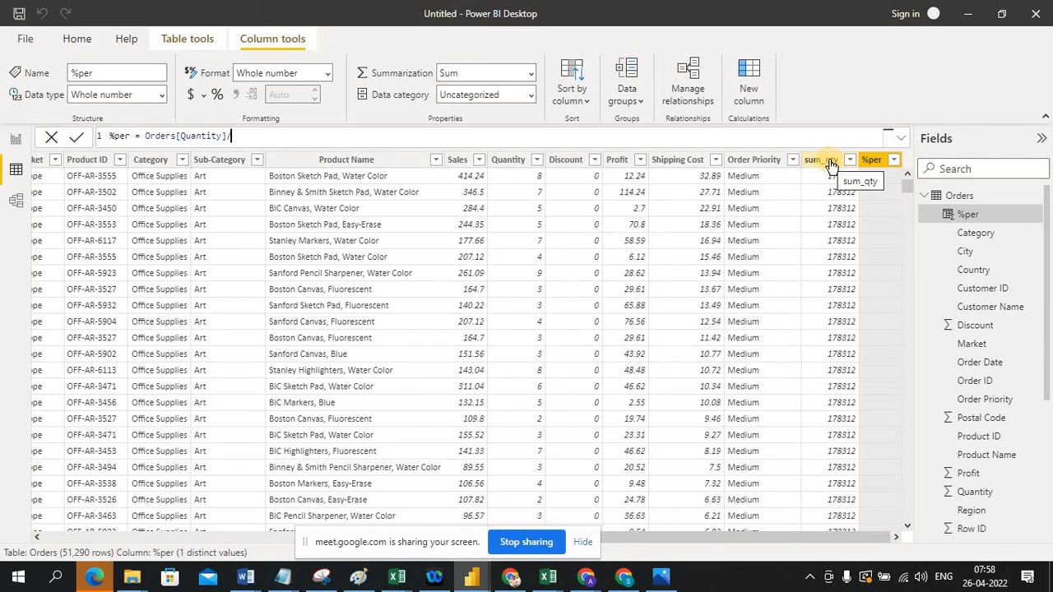
pyautogui.write('sum')
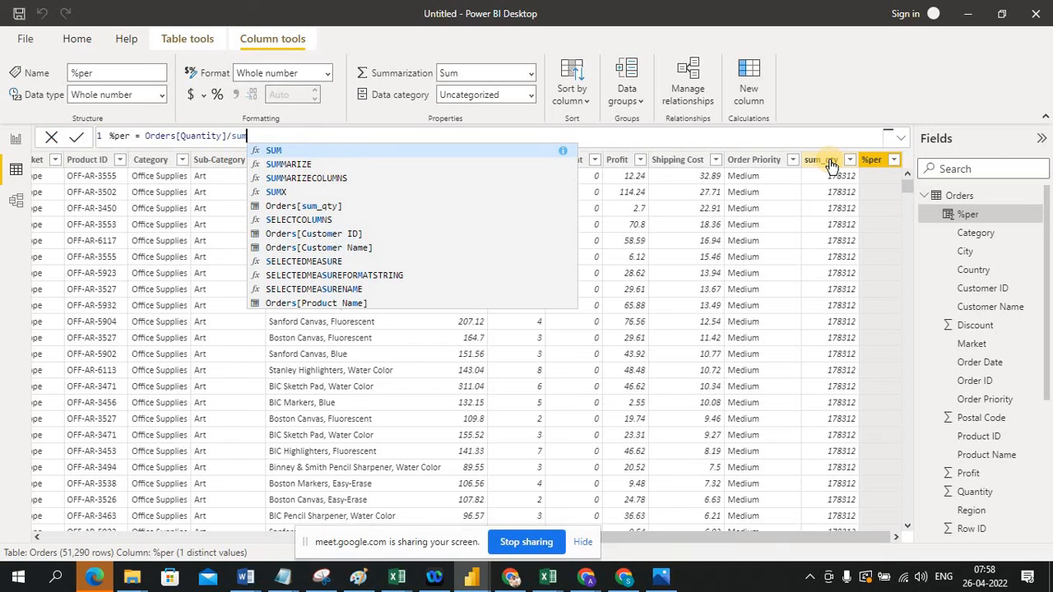
pyautogui.write('_')
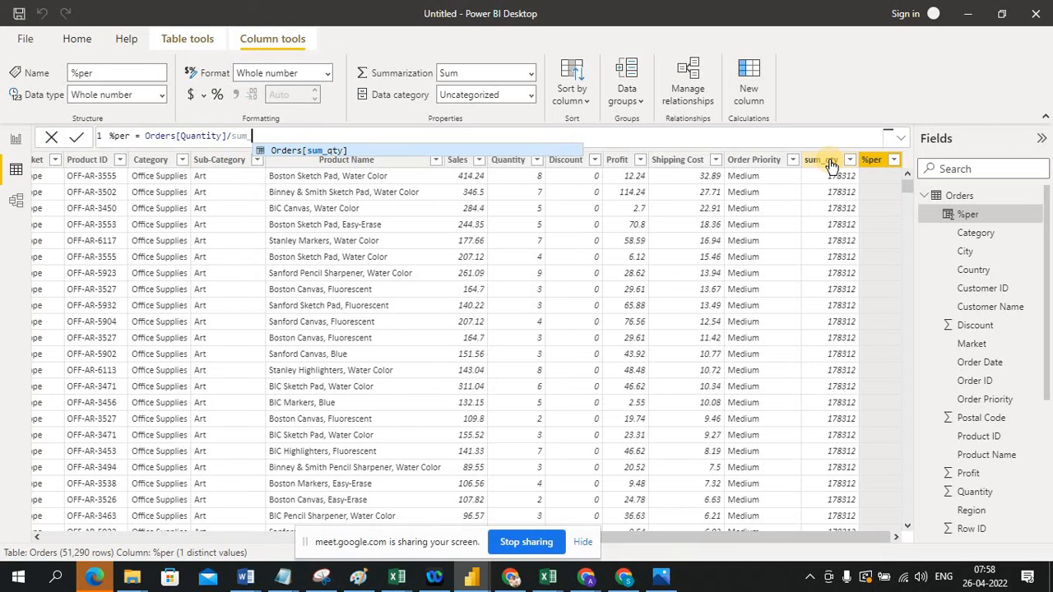
pyautogui.click(403, 152)
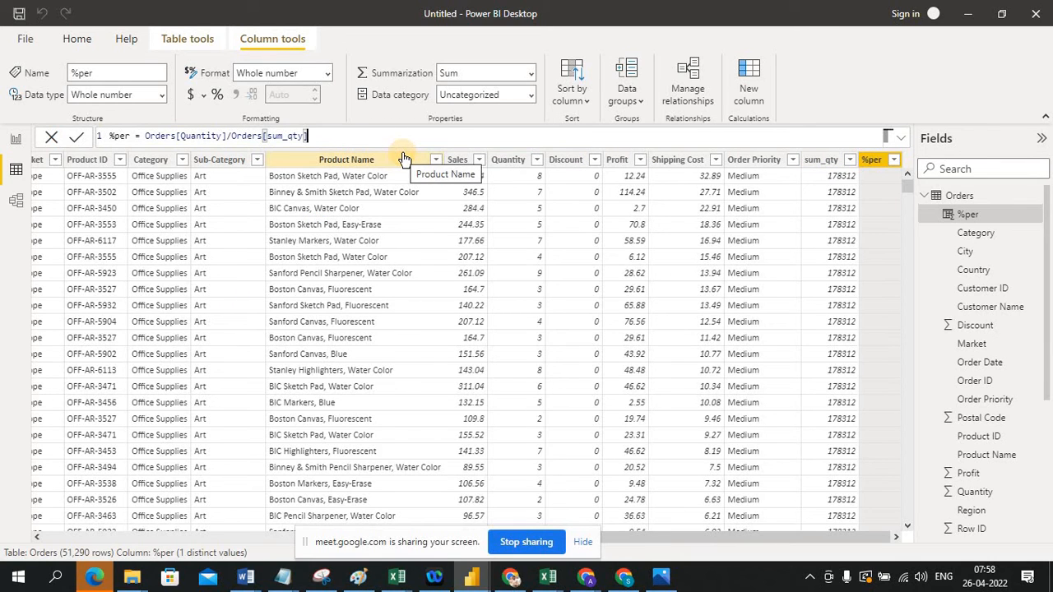
pyautogui.click(75, 138)
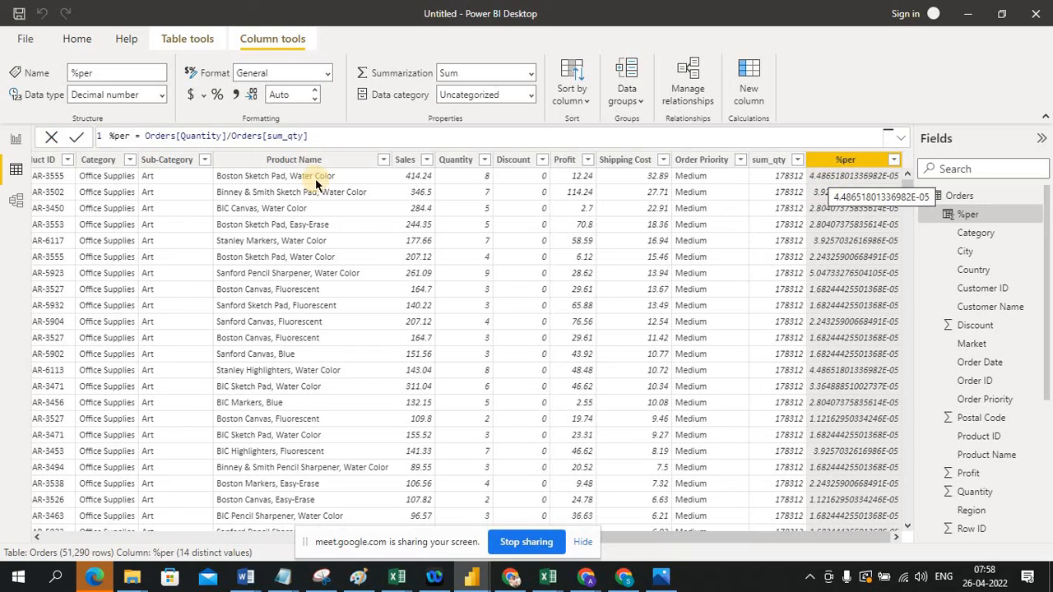
# Clear the division expression from the %per formula, leaving only the column name and equals sign.
pyautogui.click(320, 135)
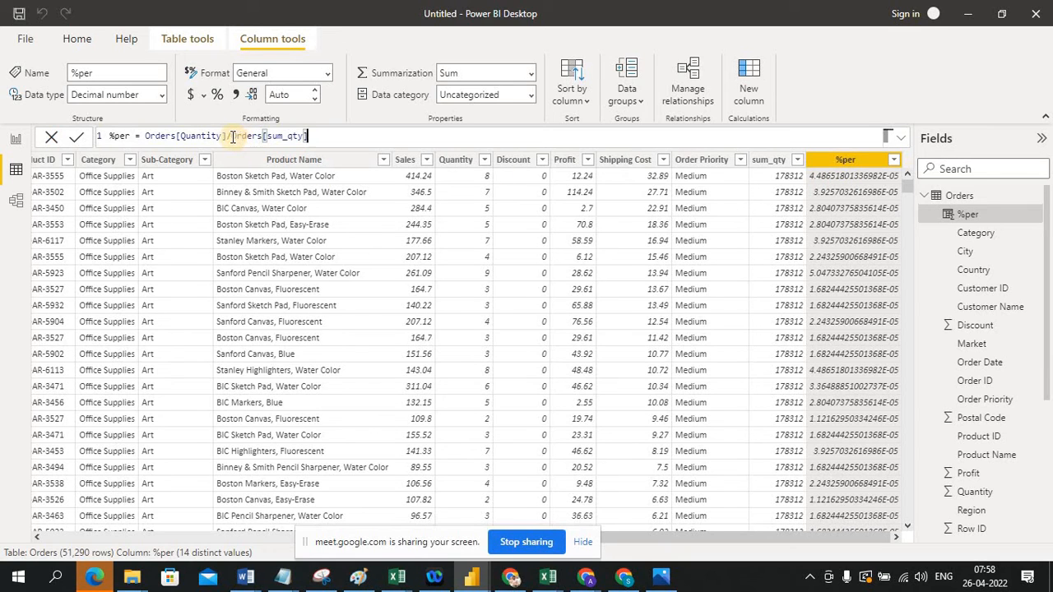
pyautogui.press('BackSpace')
pyautogui.press('BackSpace')
pyautogui.press('BackSpace')
pyautogui.press('BackSpace')
pyautogui.press('BackSpace')
pyautogui.press('BackSpace')
pyautogui.press('BackSpace')
pyautogui.press('BackSpace')
pyautogui.press('BackSpace')
pyautogui.press('BackSpace')
pyautogui.press('BackSpace')
pyautogui.press('BackSpace')
pyautogui.press('BackSpace')
pyautogui.press('BackSpace')
pyautogui.press('BackSpace')
pyautogui.press('BackSpace')
pyautogui.press('BackSpace')
pyautogui.press('BackSpace')
pyautogui.press('BackSpace')
pyautogui.press('BackSpace')
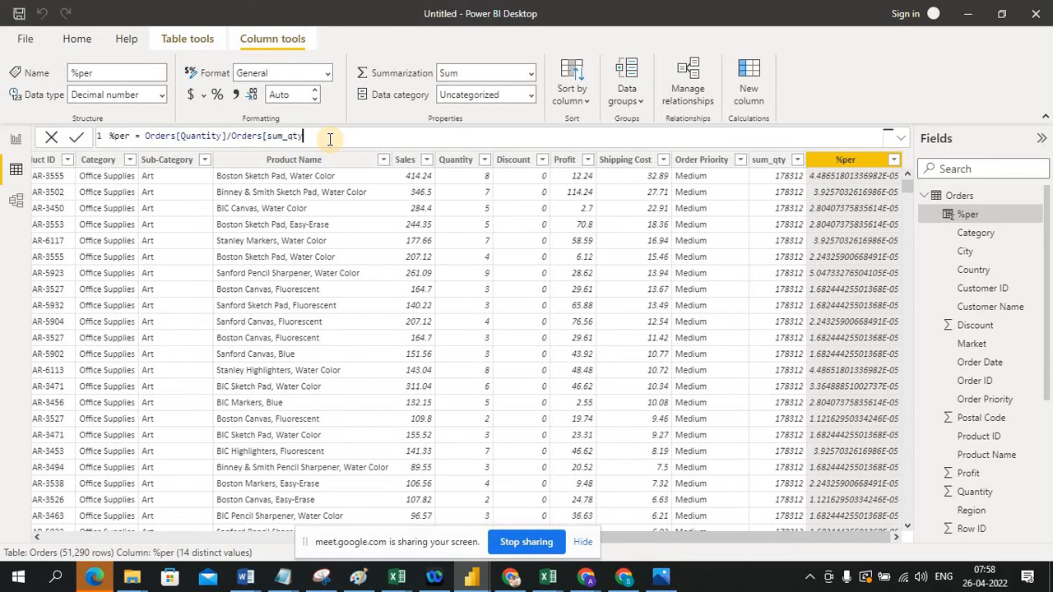
pyautogui.press('BackSpace')
pyautogui.press('BackSpace')
pyautogui.press('BackSpace')
pyautogui.press('BackSpace')
pyautogui.press('BackSpace')
pyautogui.press('BackSpace')
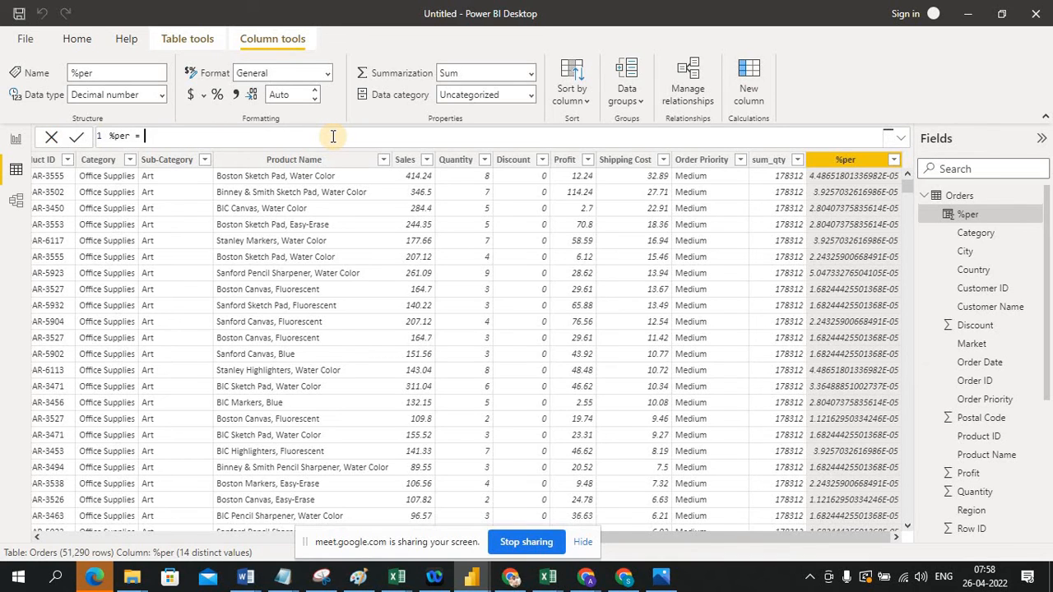
# Define %per with the DIVIDE function, using Orders[Quantity] as numerator and Orders[sum_qty] as denominator, without an alternate result, and commit it.
pyautogui.write('div')
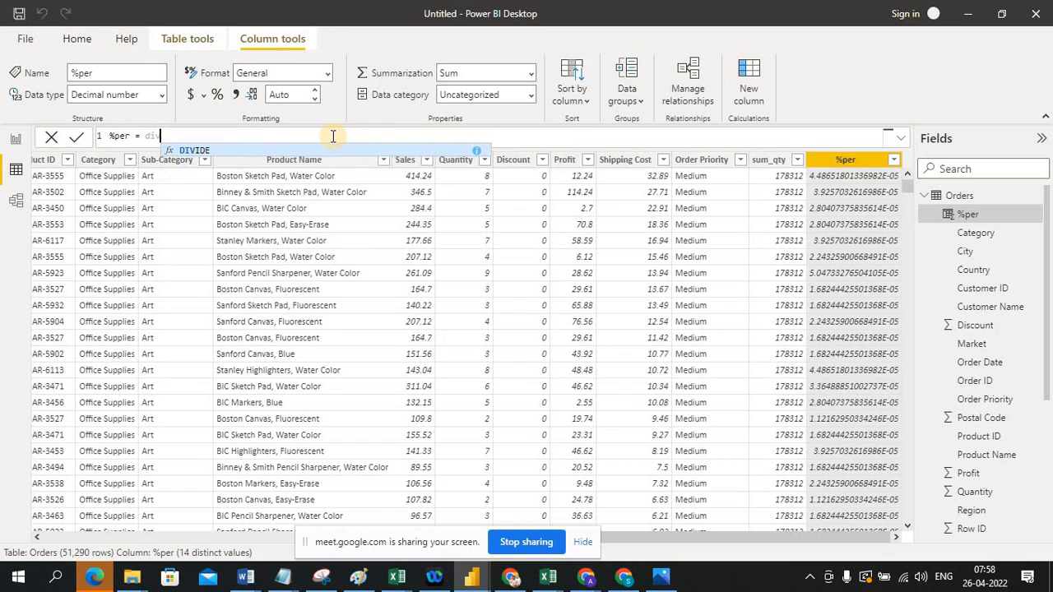
pyautogui.click(277, 152)
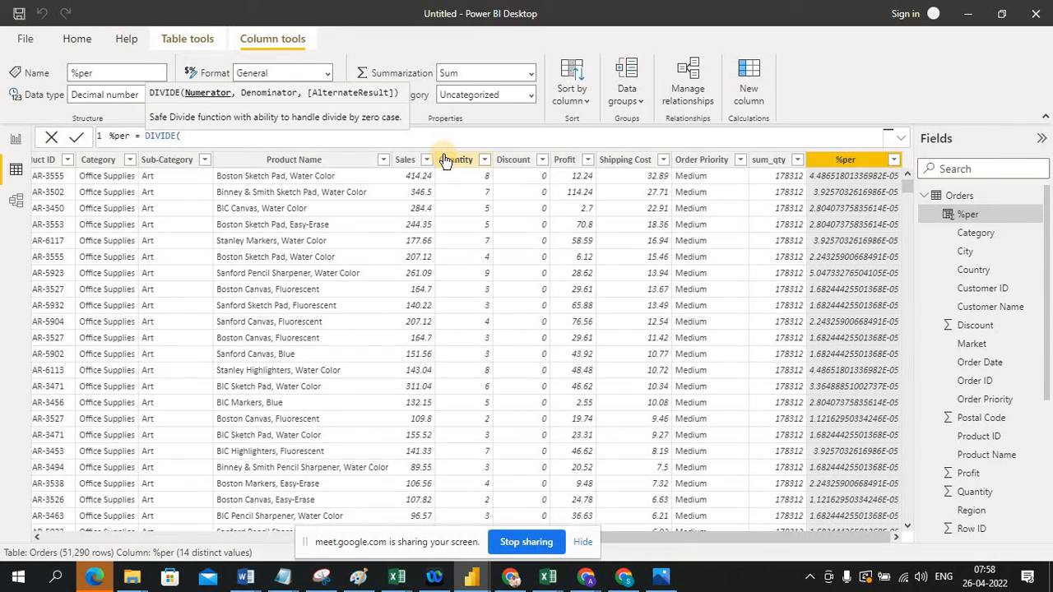
pyautogui.write('q')
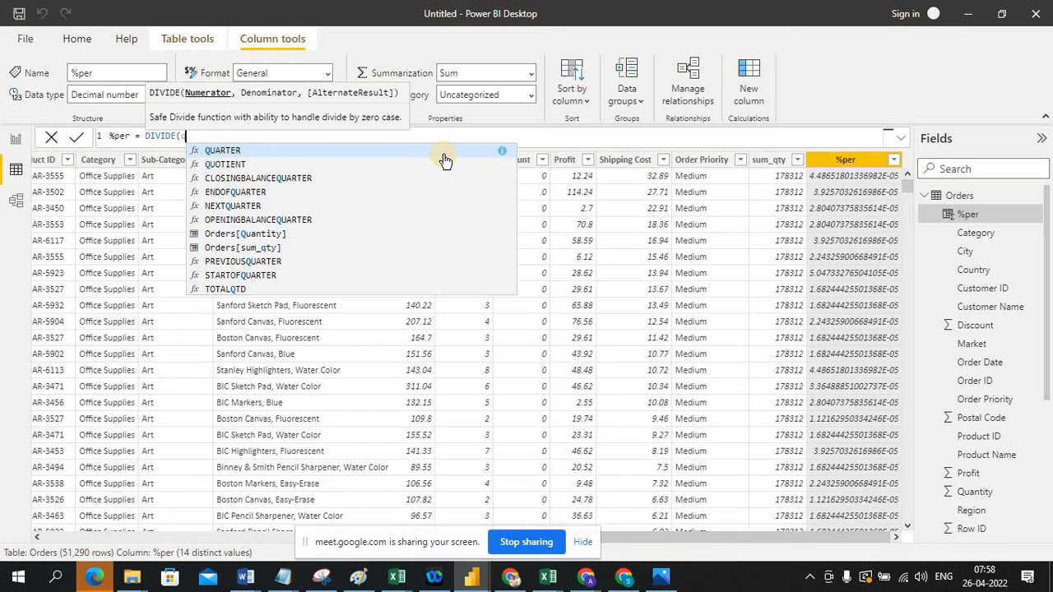
pyautogui.write('u')
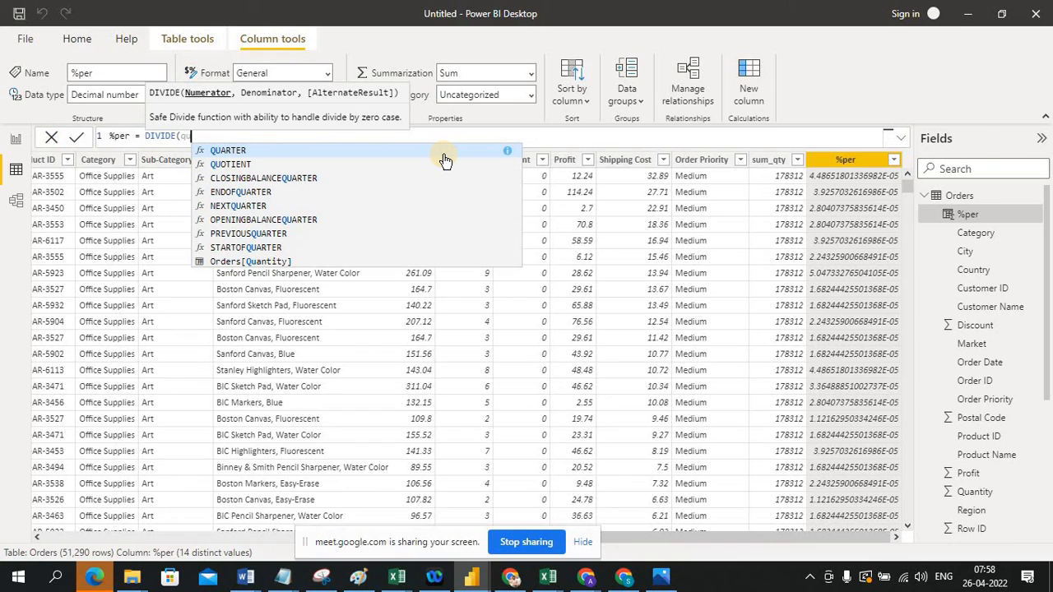
pyautogui.click(286, 262)
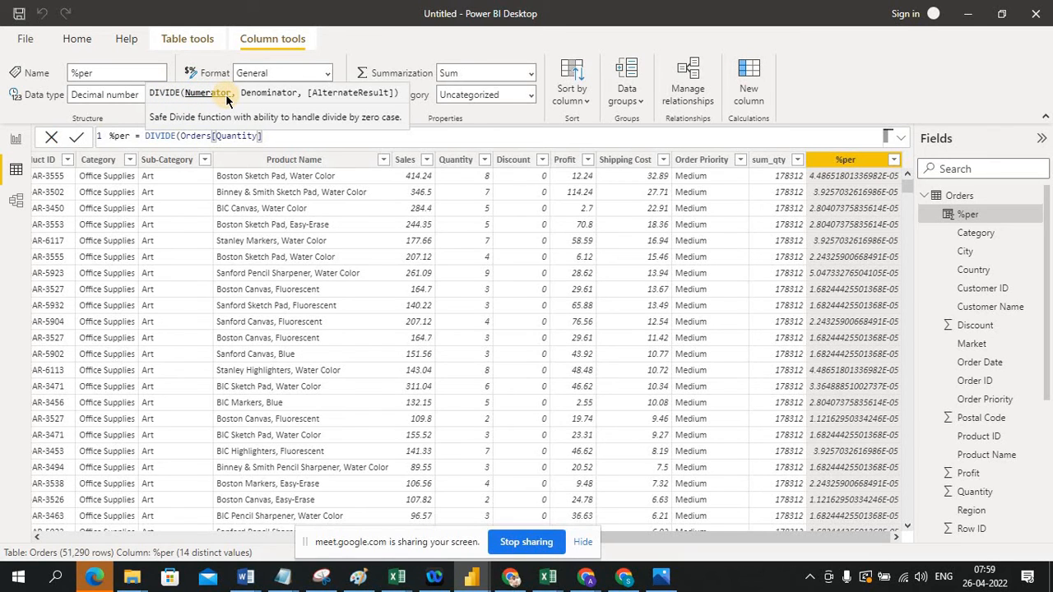
pyautogui.write(',')
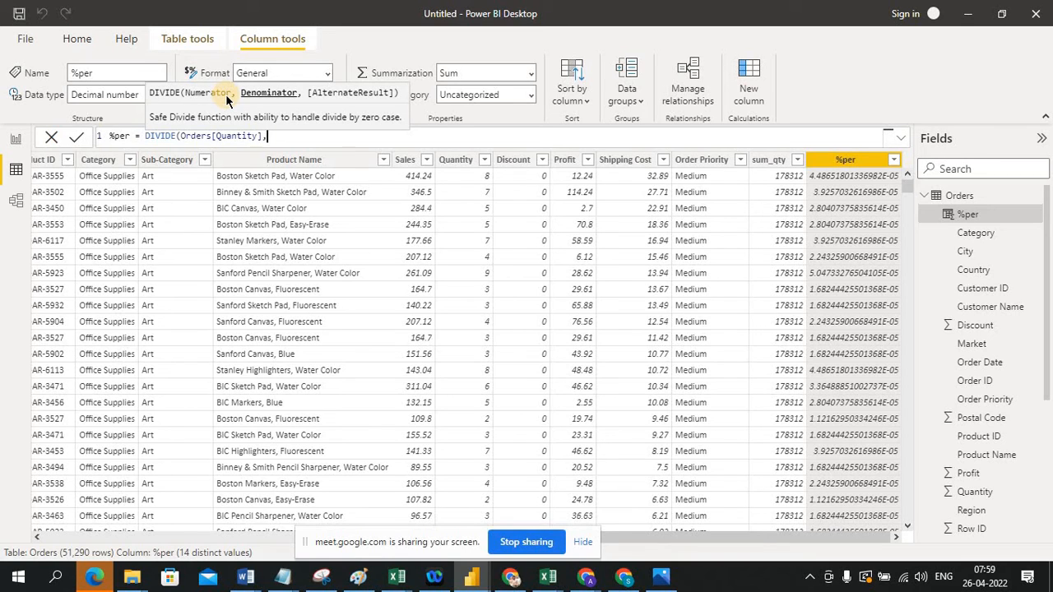
pyautogui.write('s')
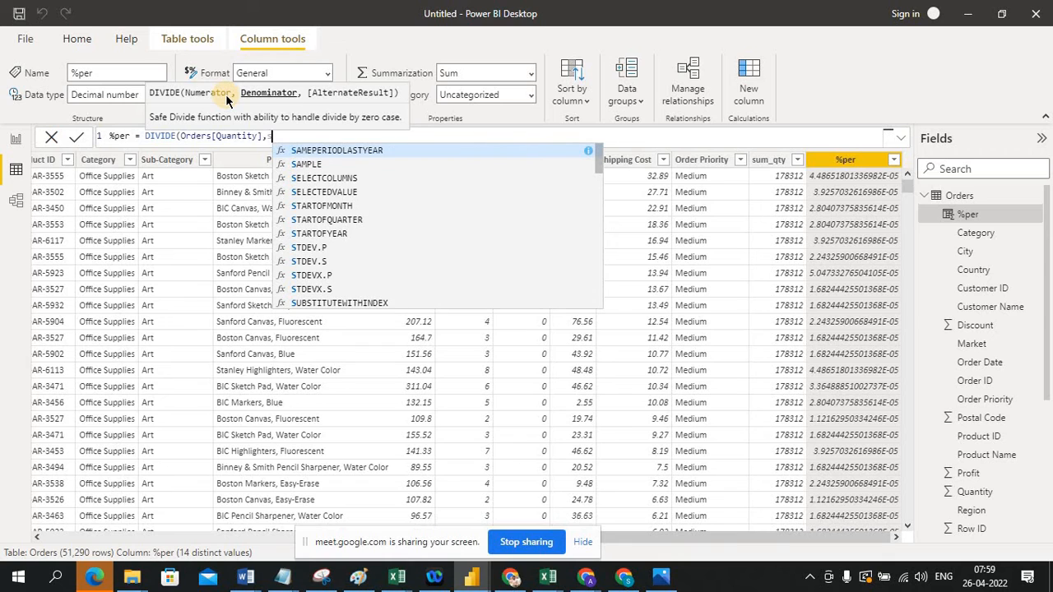
pyautogui.write('um')
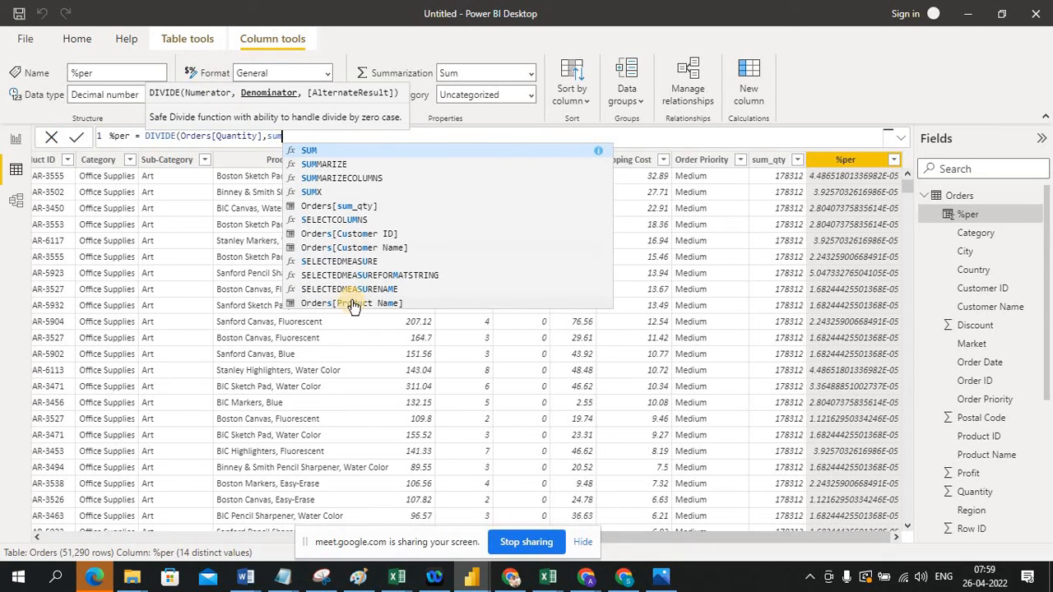
pyautogui.click(355, 210)
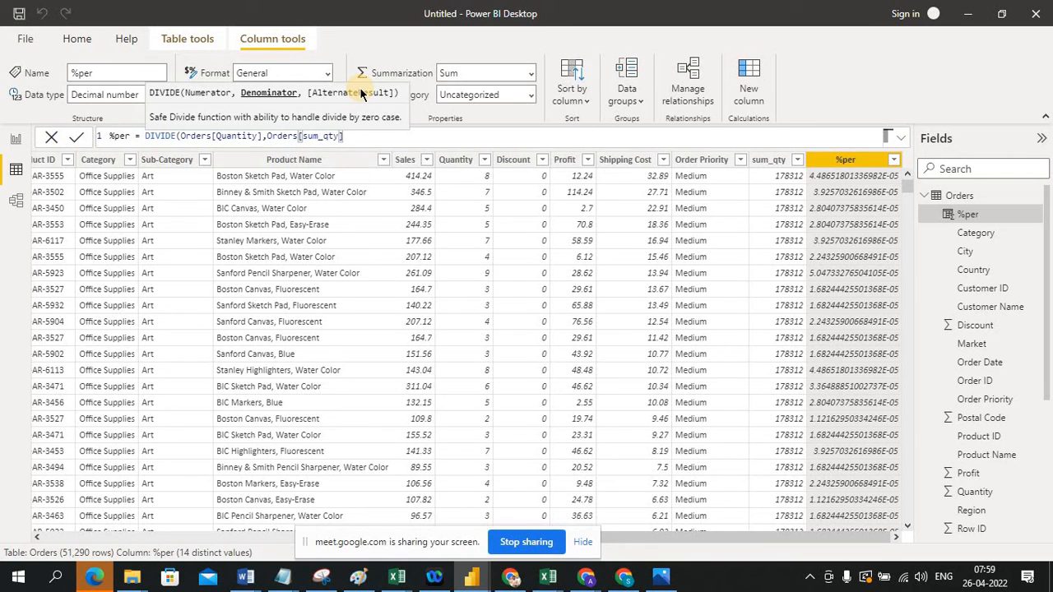
pyautogui.write(',')
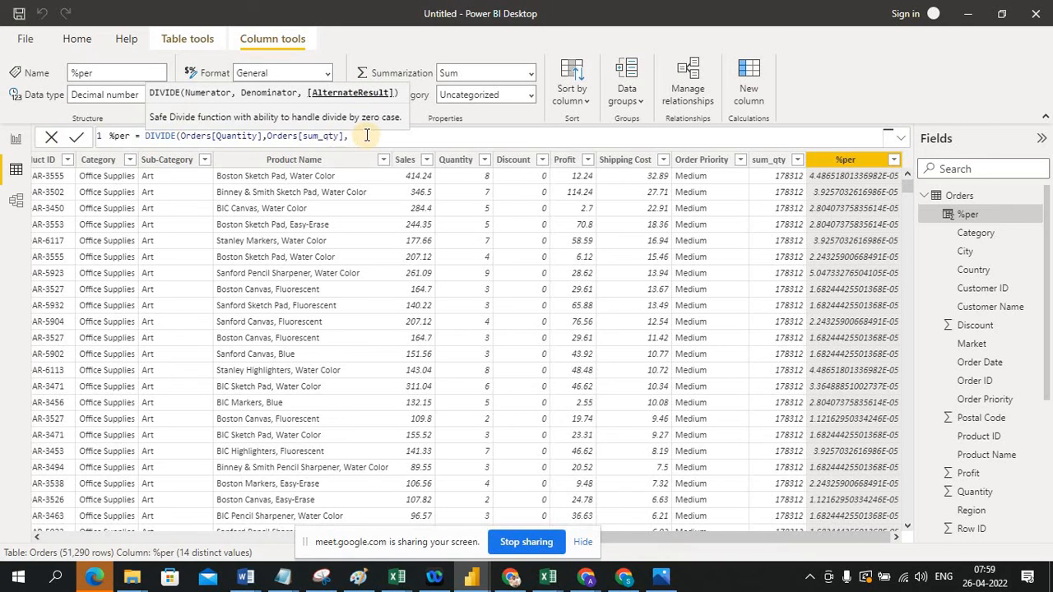
pyautogui.write('0')
pyautogui.press('BackSpace')
pyautogui.press('BackSpace')
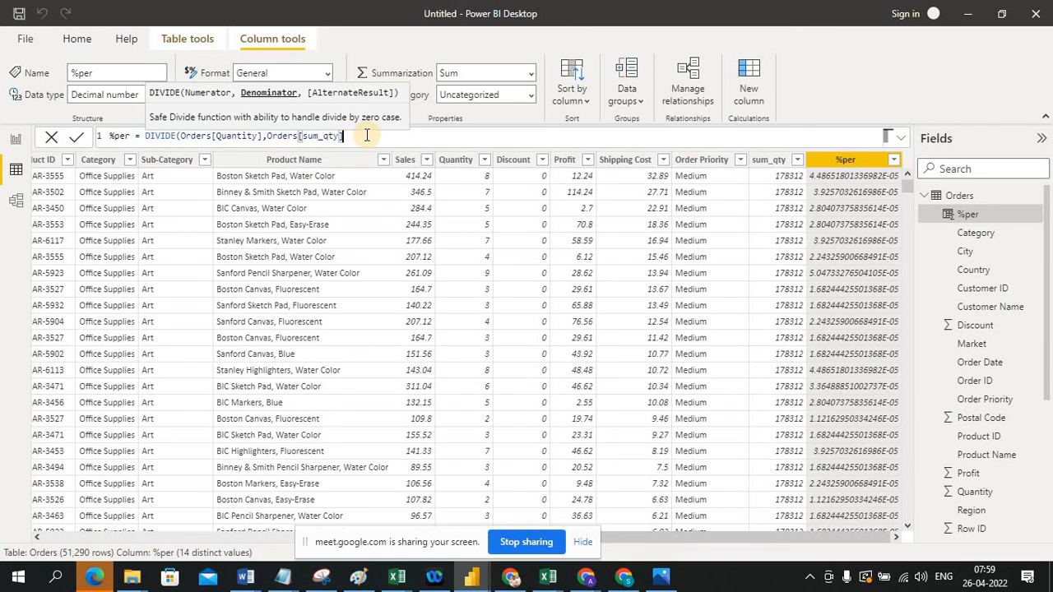
pyautogui.write(')')
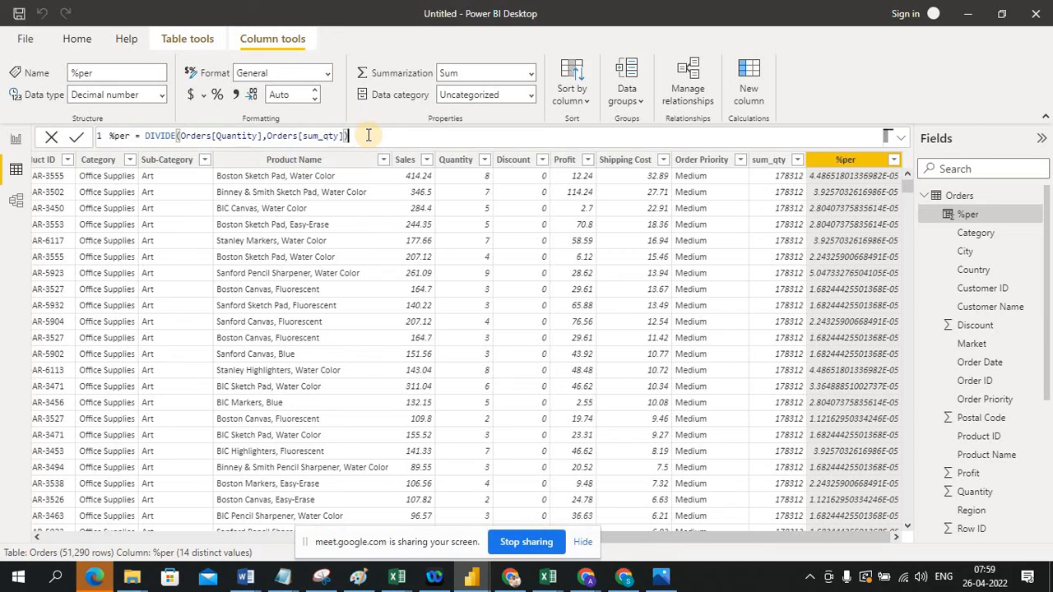
pyautogui.write(')')
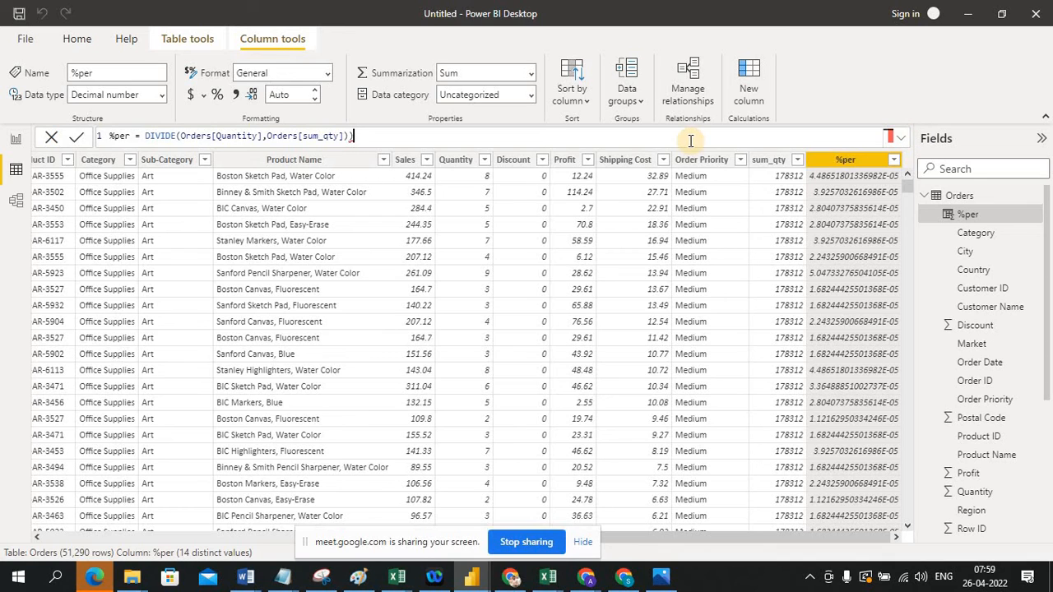
pyautogui.press('BackSpace')
pyautogui.click(75, 138)
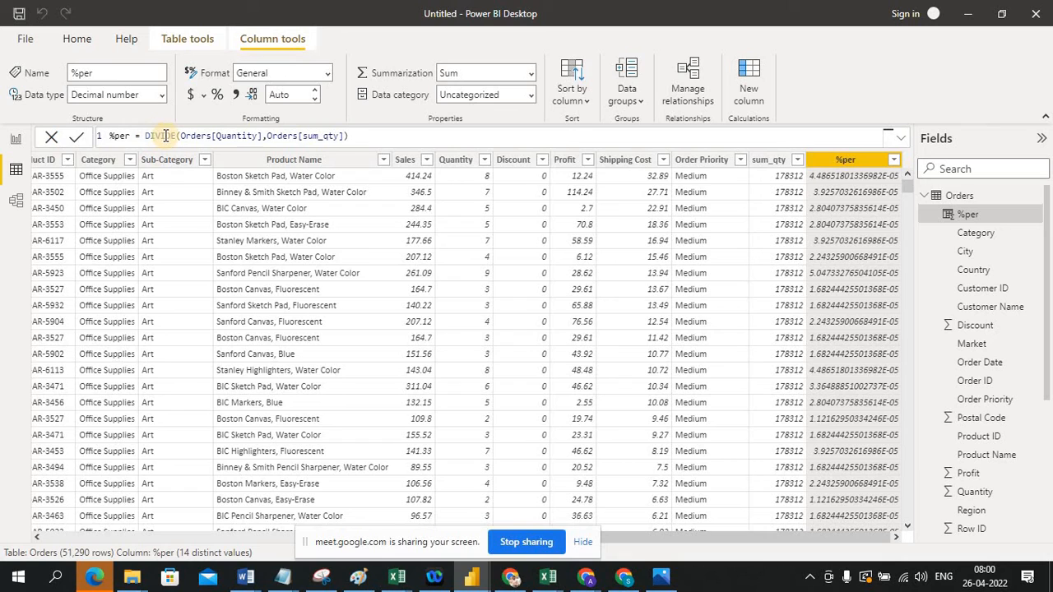
# Multiply the DIVIDE result in the %per formula by 100 and commit the change.
pyautogui.click(381, 134)
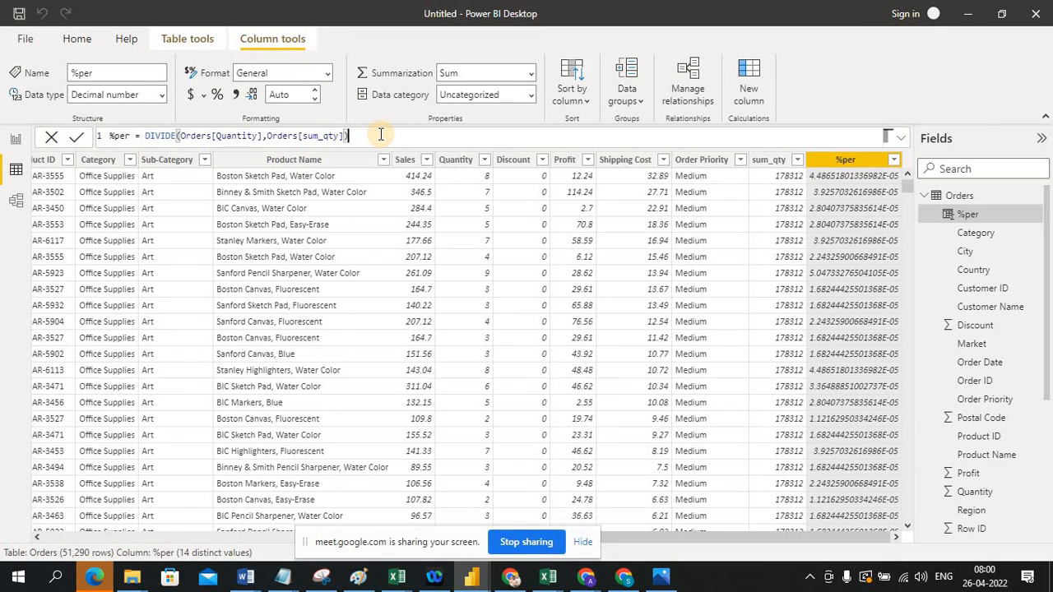
pyautogui.write('*100')
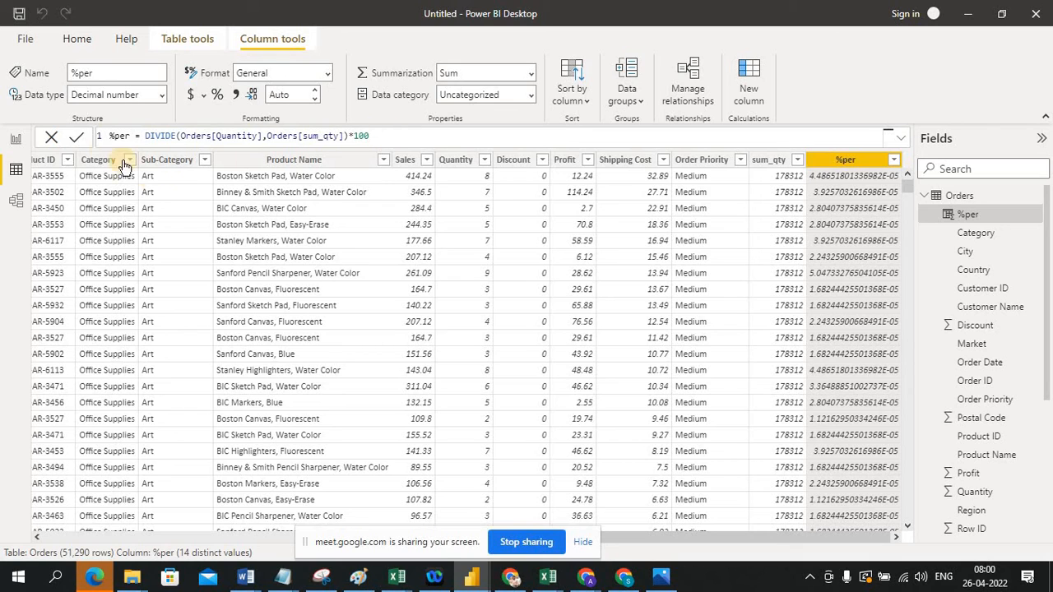
pyautogui.click(79, 140)
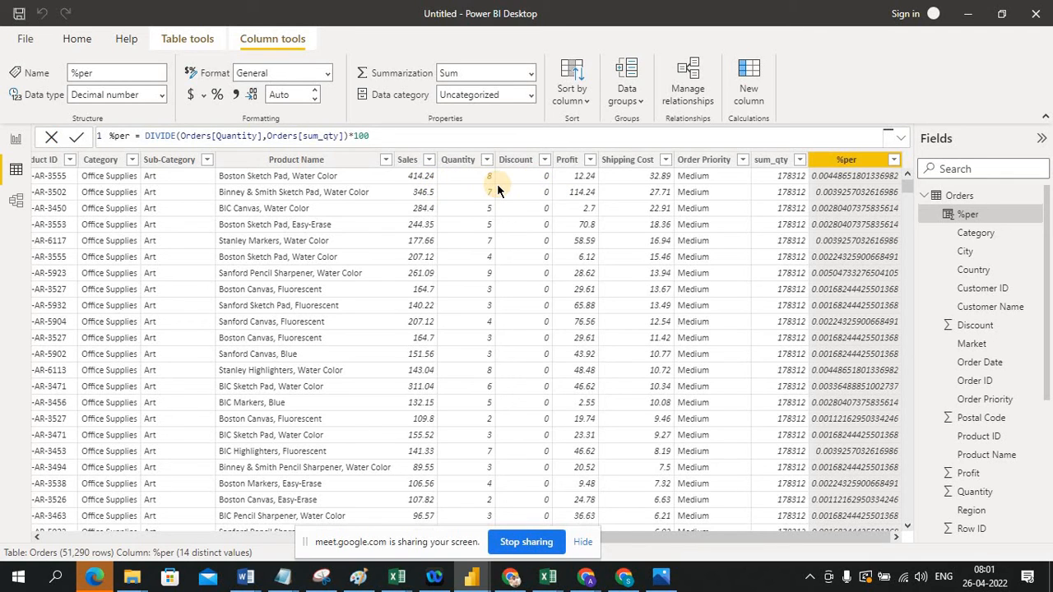
# Add a calculated column named qty_sales to the Orders table, defined as Orders[Sales]*Orders[Quantity].
pyautogui.click(748, 92)
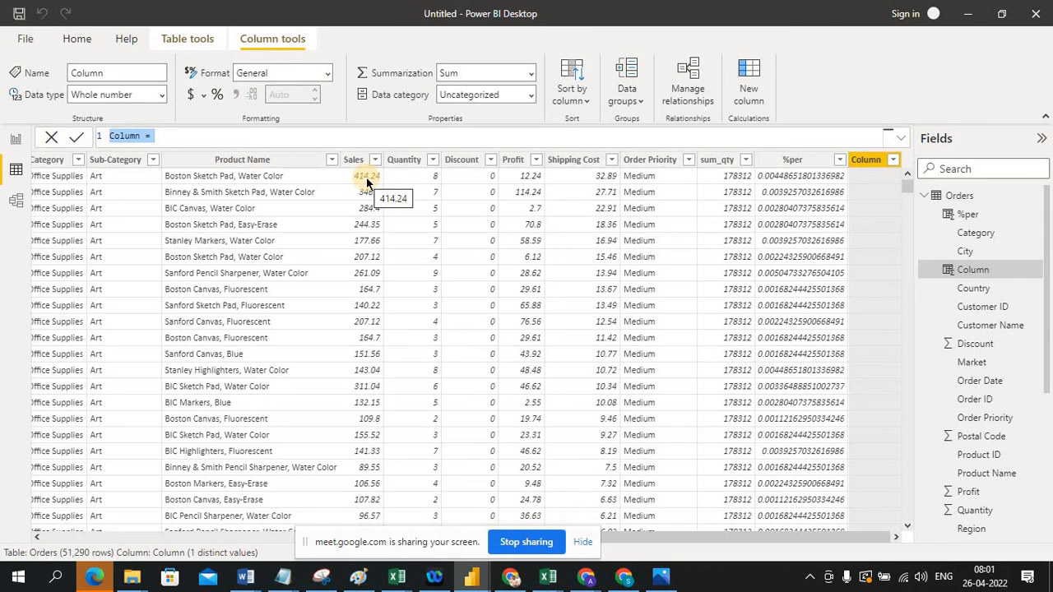
pyautogui.write('qty')
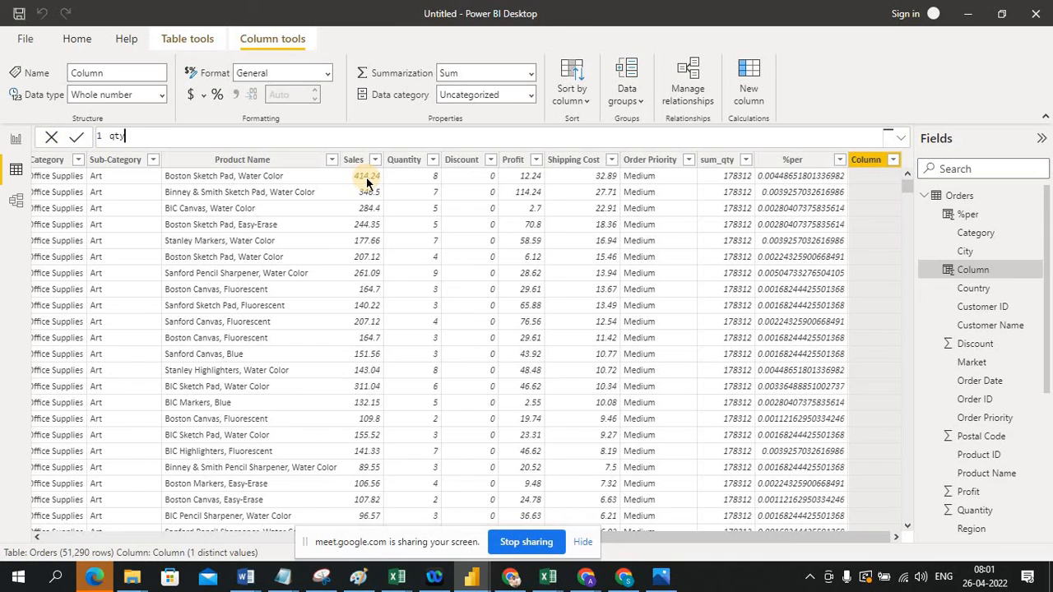
pyautogui.write('_sales = sa')
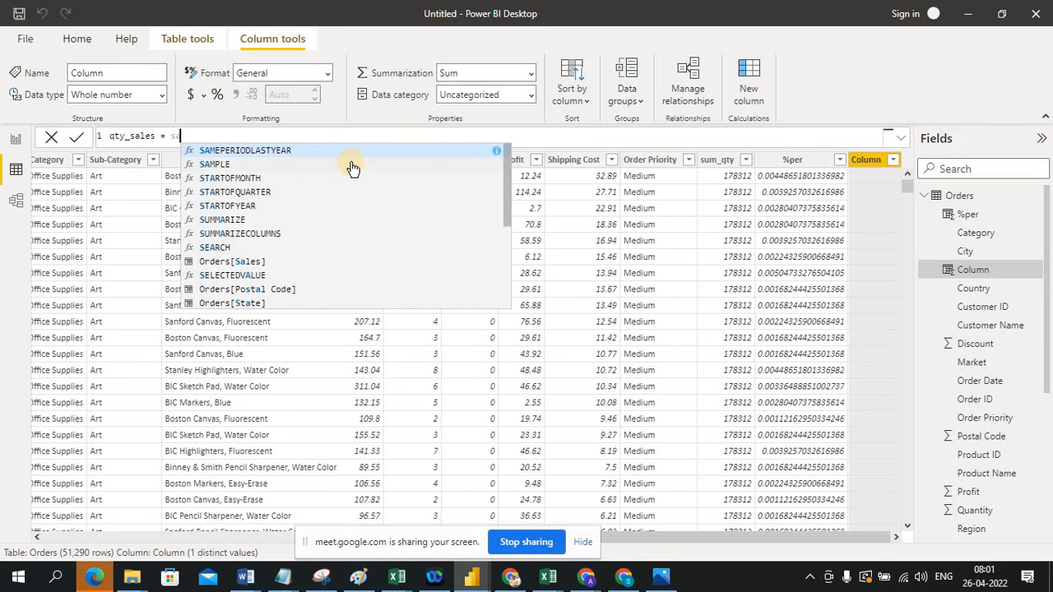
pyautogui.write('les')
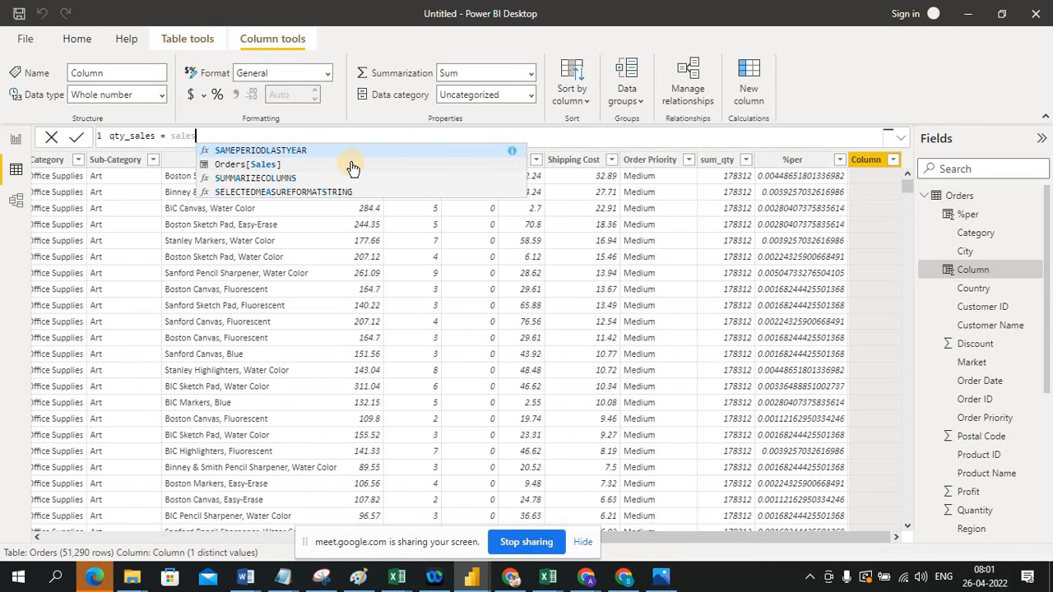
pyautogui.click(239, 165)
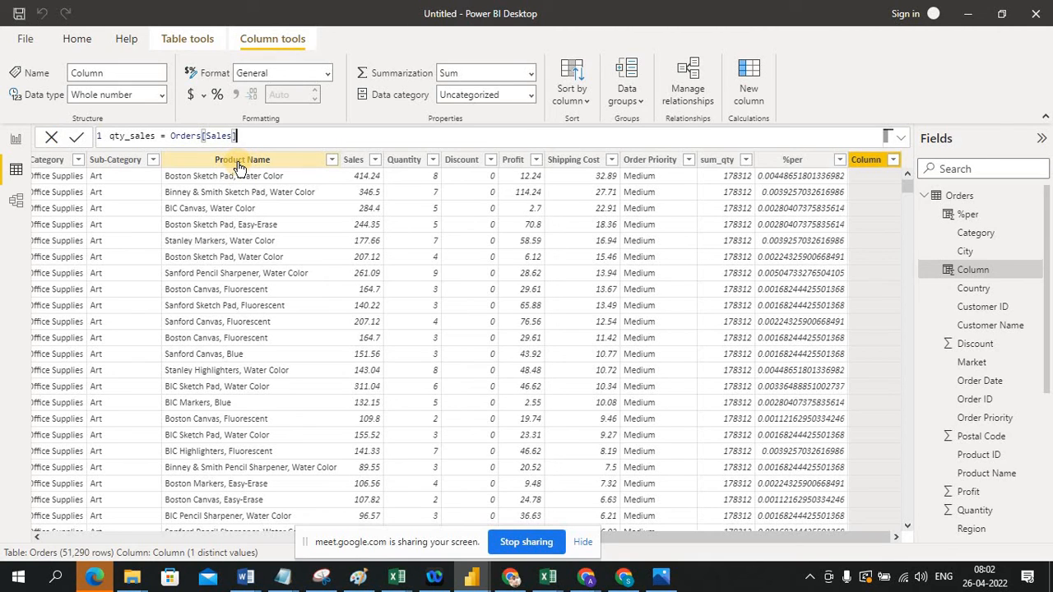
pyautogui.write('*qu')
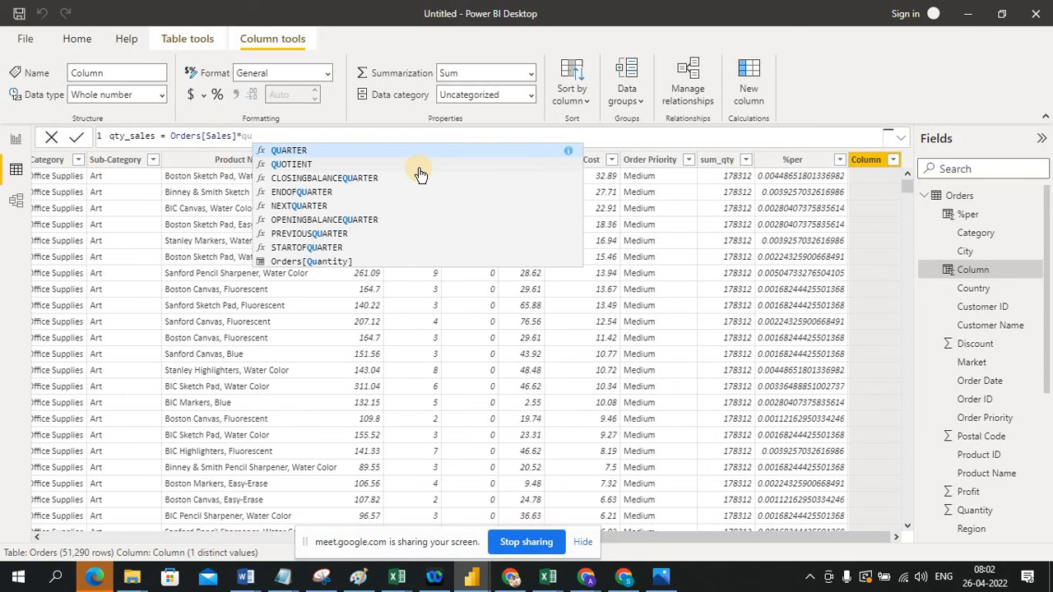
pyautogui.click(333, 261)
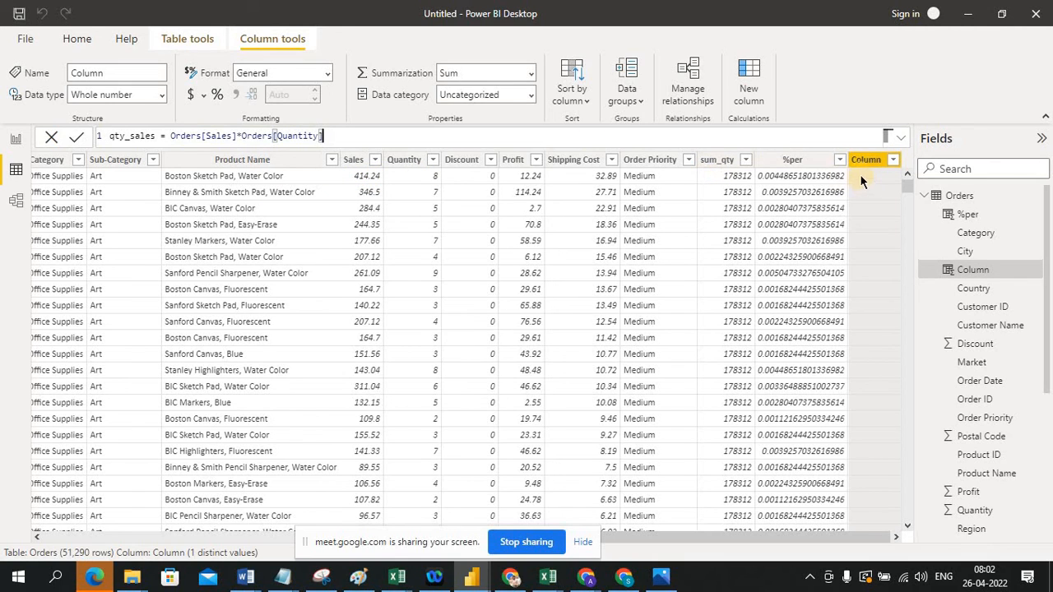
pyautogui.click(77, 137)
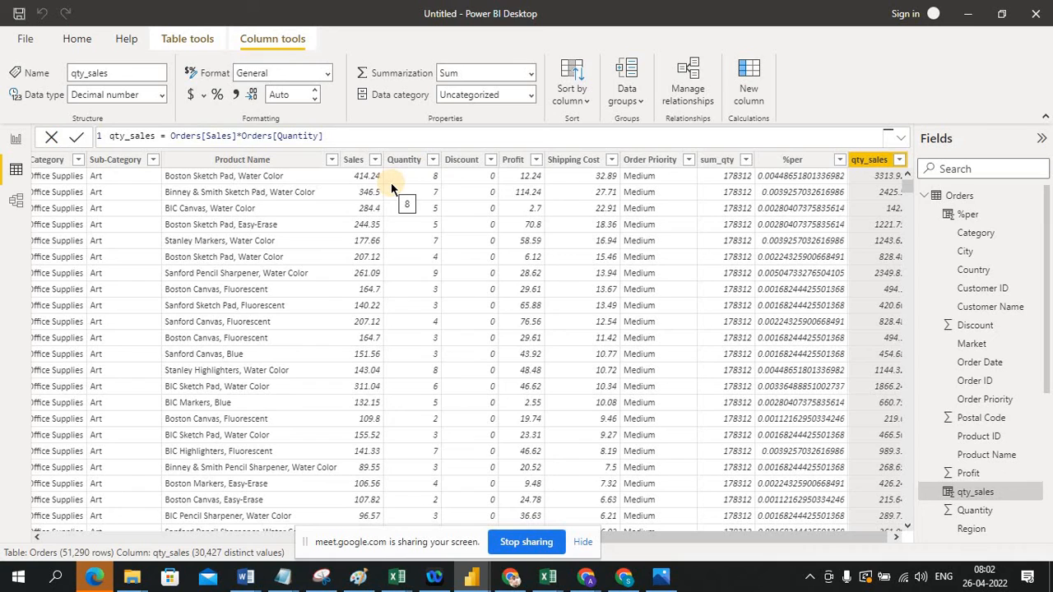
pyautogui.click(335, 158)
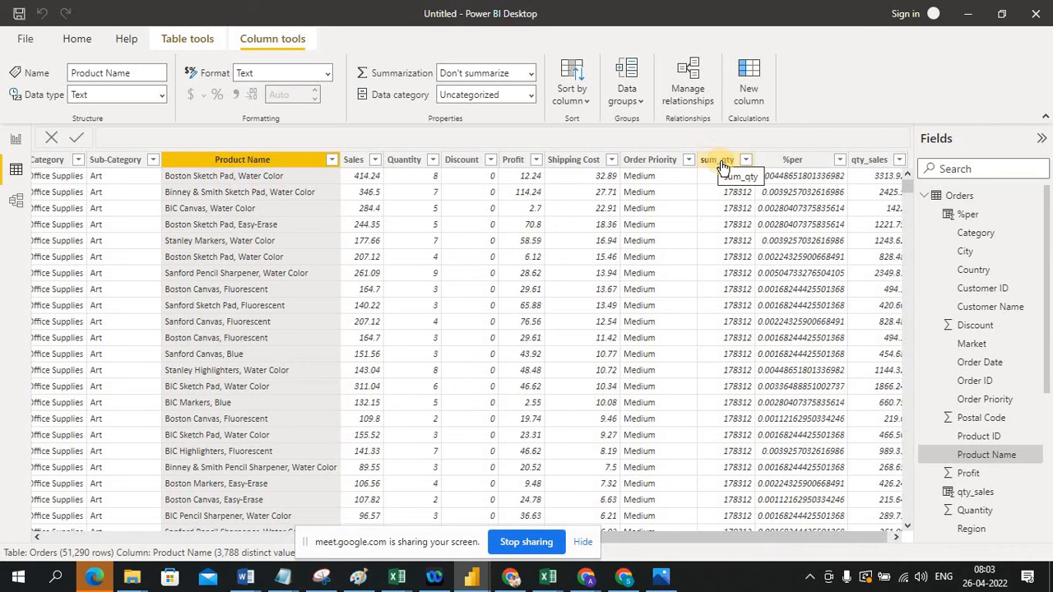
pyautogui.click(927, 198)
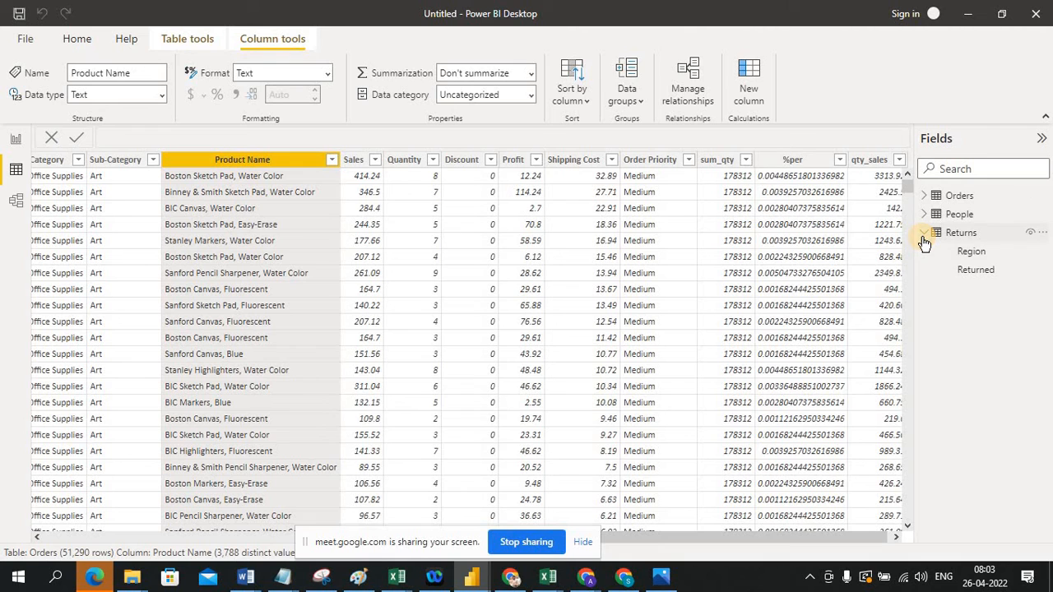
pyautogui.click(924, 233)
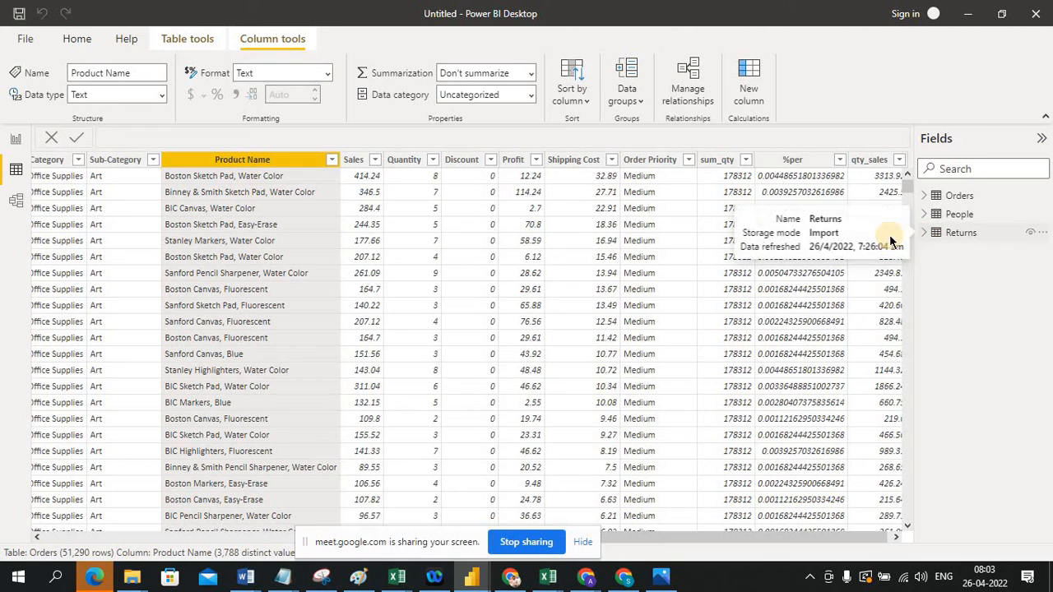
# Switch to the report view and start a new measure in the Orders table.
pyautogui.click(16, 140)
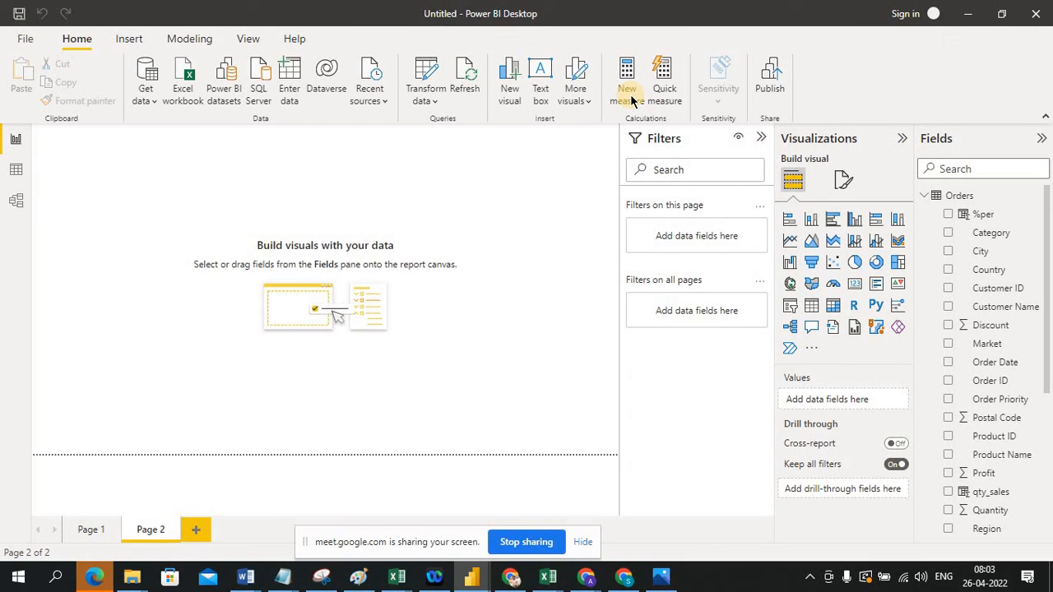
pyautogui.click(628, 78)
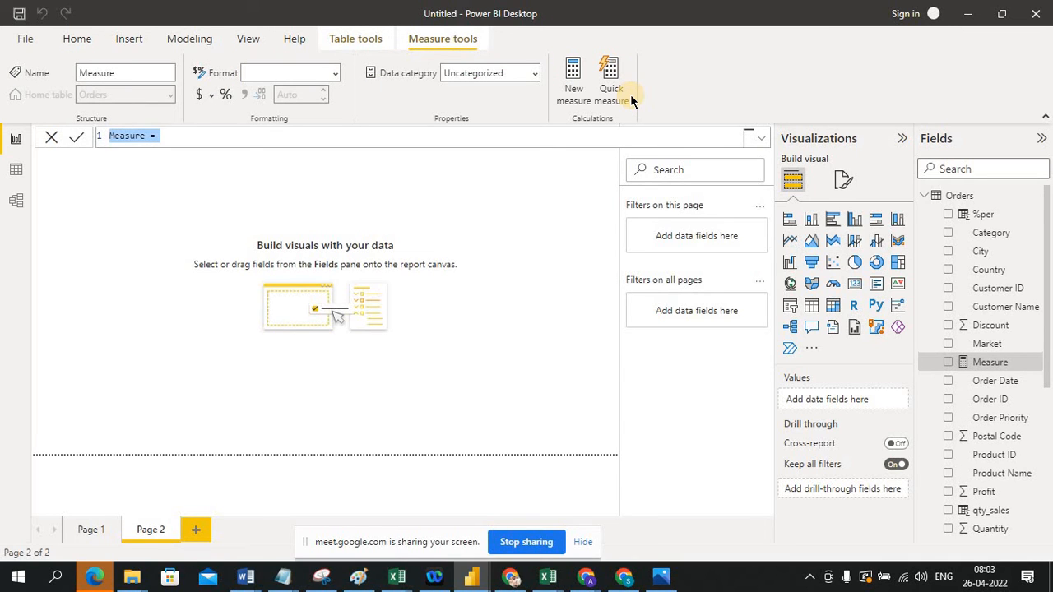
pyautogui.write('sum')
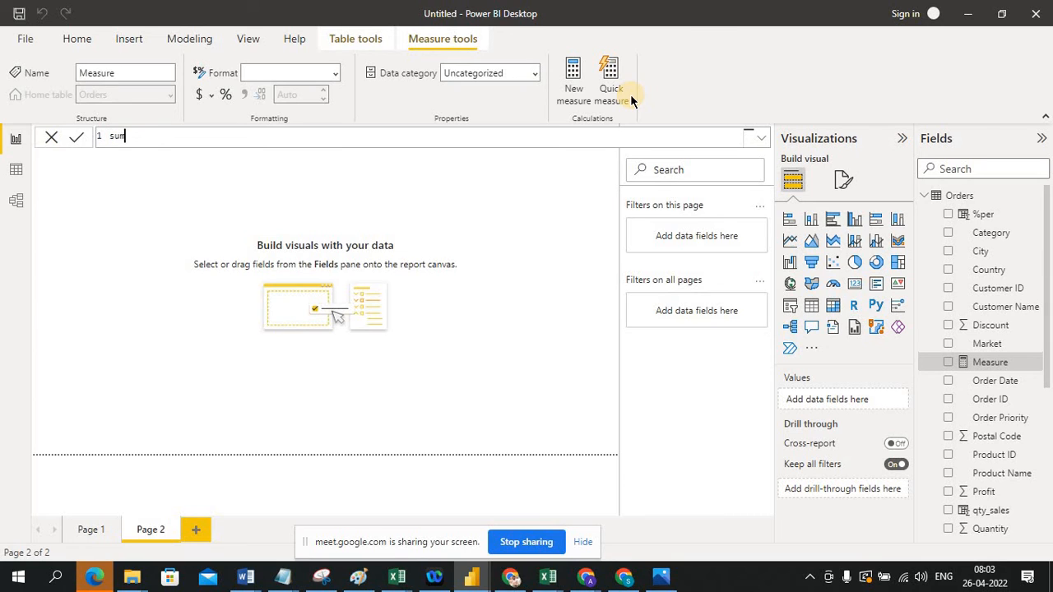
pyautogui.write('_ta')
pyautogui.press('BackSpace')
pyautogui.press('BackSpace')
pyautogui.press('BackSpace')
pyautogui.press('BackSpace')
pyautogui.press('BackSpace')
pyautogui.press('BackSpace')
# Define the measure as Total sales = sum(Orders[Sales]) and commit it.
pyautogui.write('Total sales = sum')
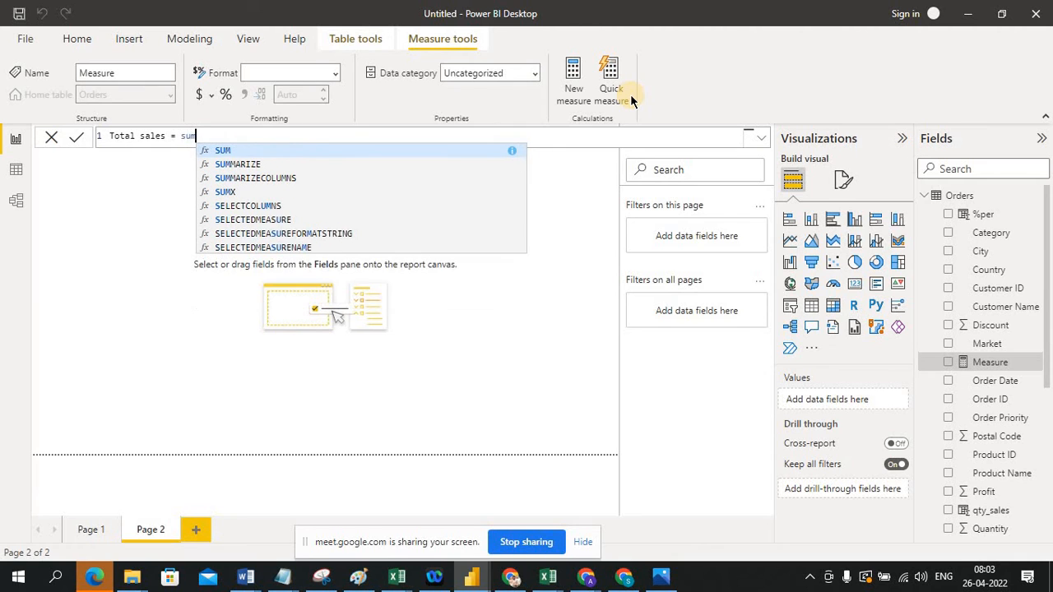
pyautogui.write('(')
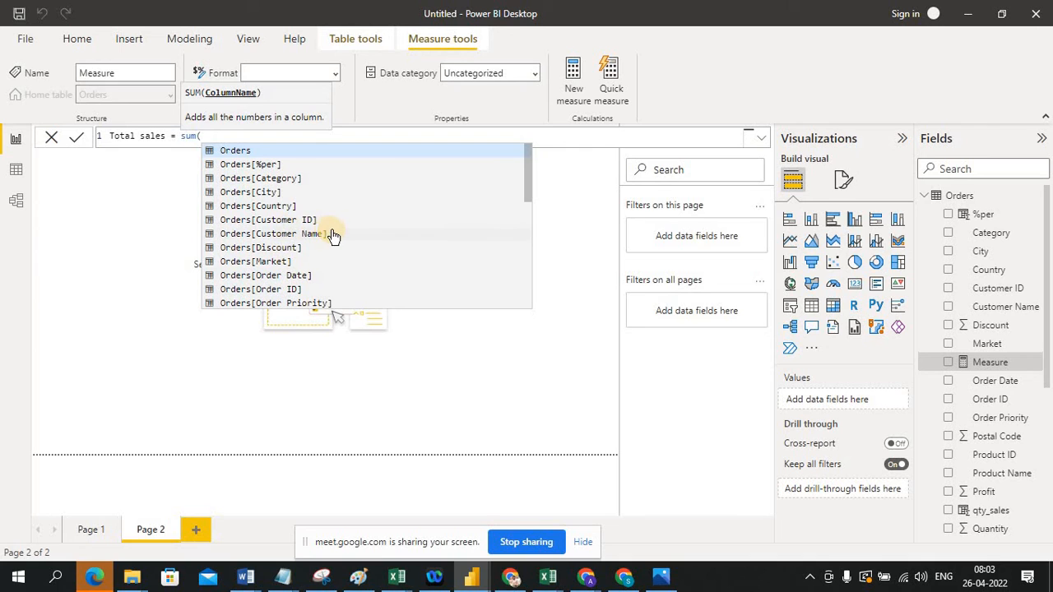
pyautogui.write('Ordersa')
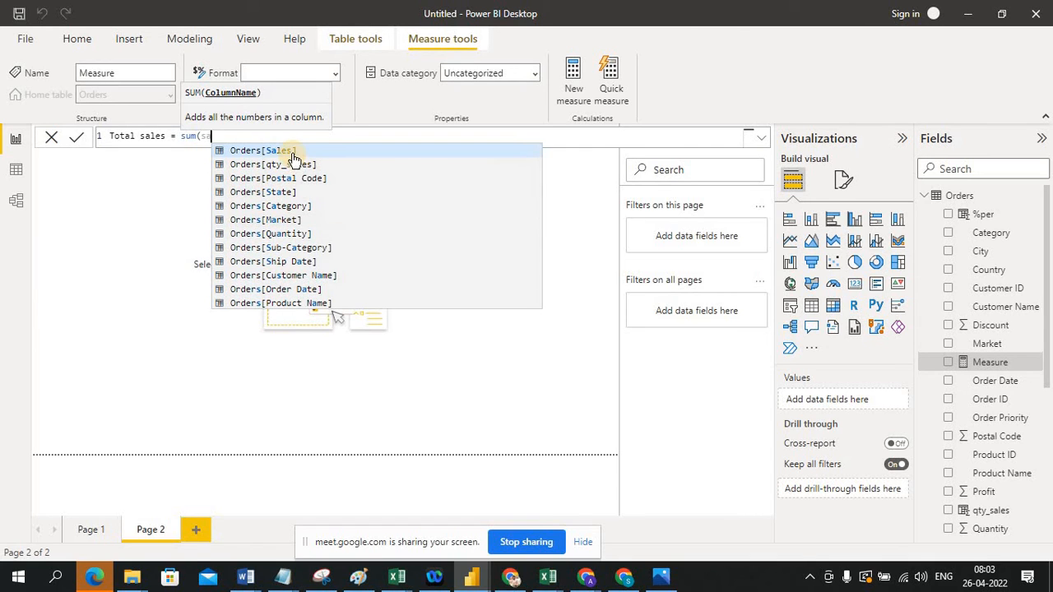
pyautogui.click(293, 153)
pyautogui.write(')')
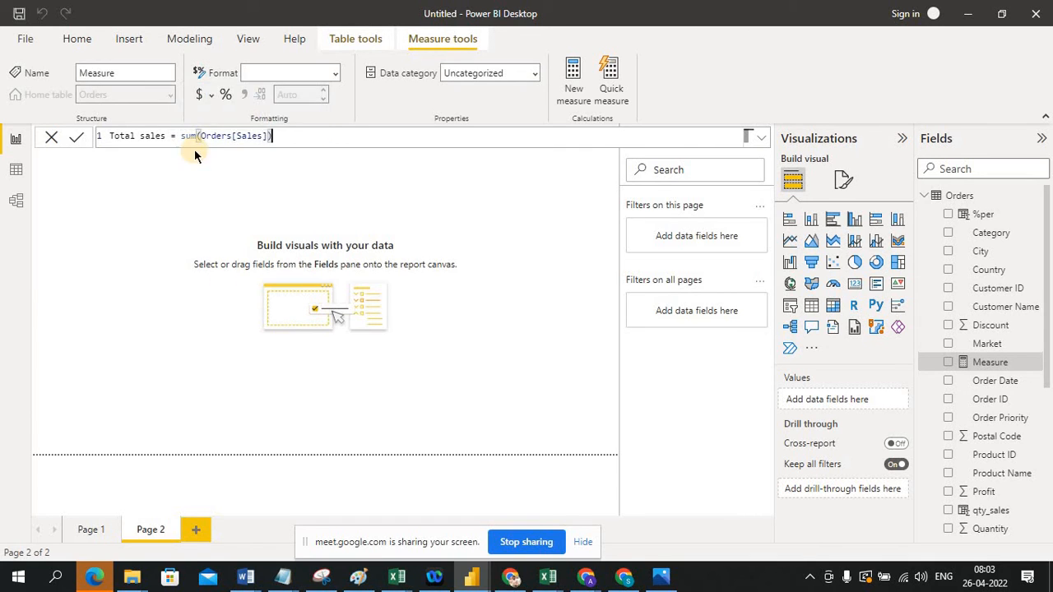
pyautogui.click(78, 139)
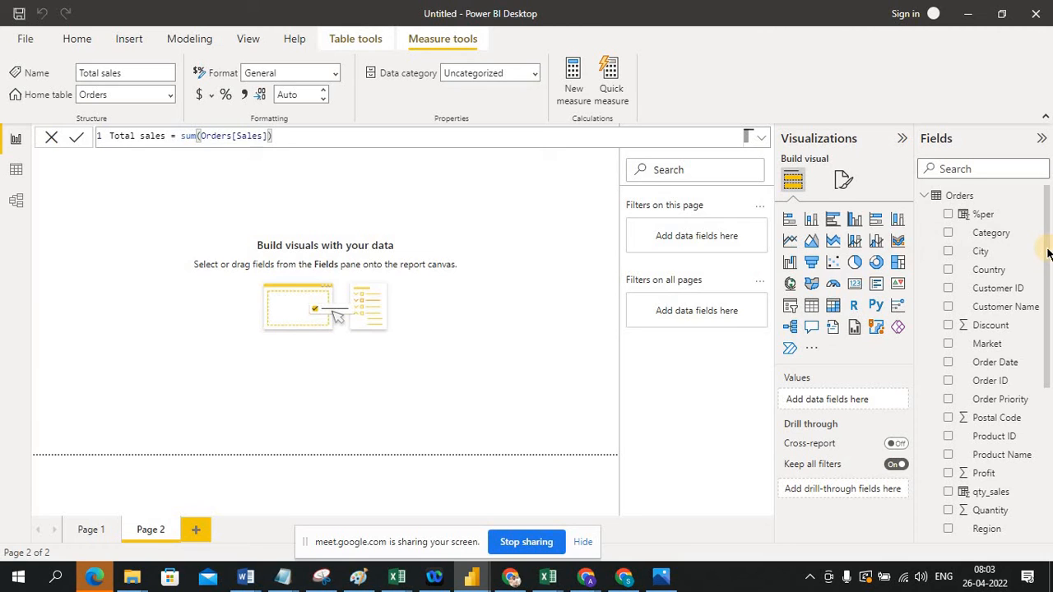
# Add a card visual showing the Total sales measure to Page 2, then make the card wider and shorter.
pyautogui.moveTo(1046, 320); pyautogui.dragTo(1049, 428)
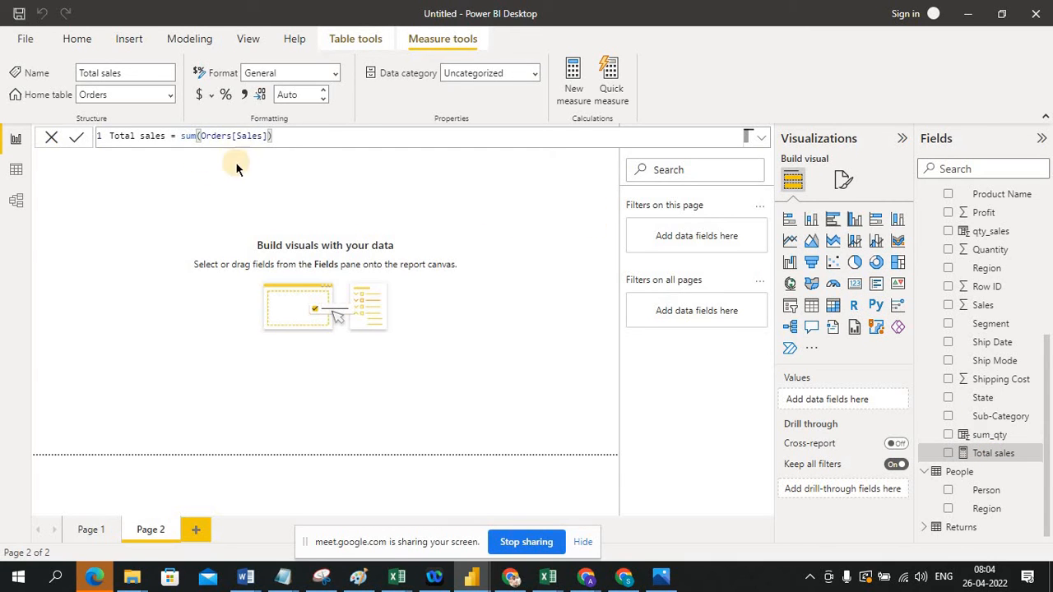
pyautogui.click(855, 289)
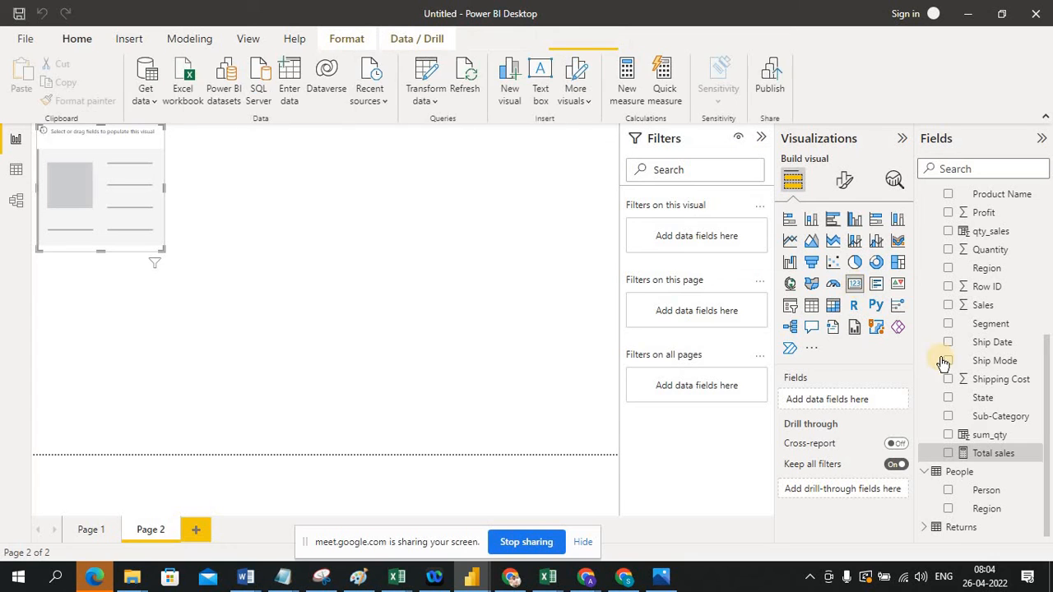
pyautogui.moveTo(529, 283); pyautogui.dragTo(118, 179)
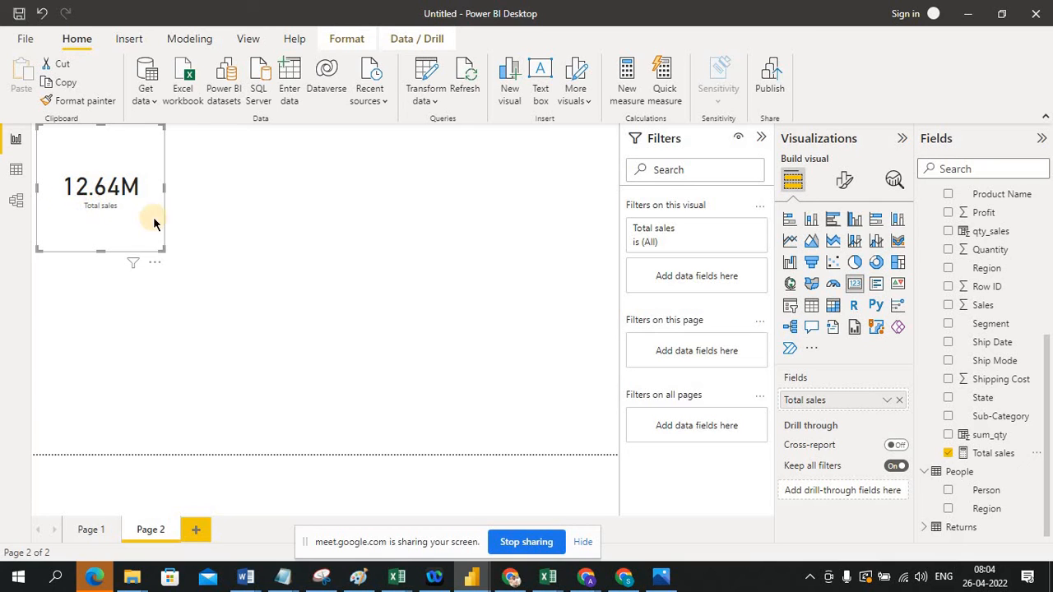
pyautogui.moveTo(164, 189); pyautogui.dragTo(217, 211)
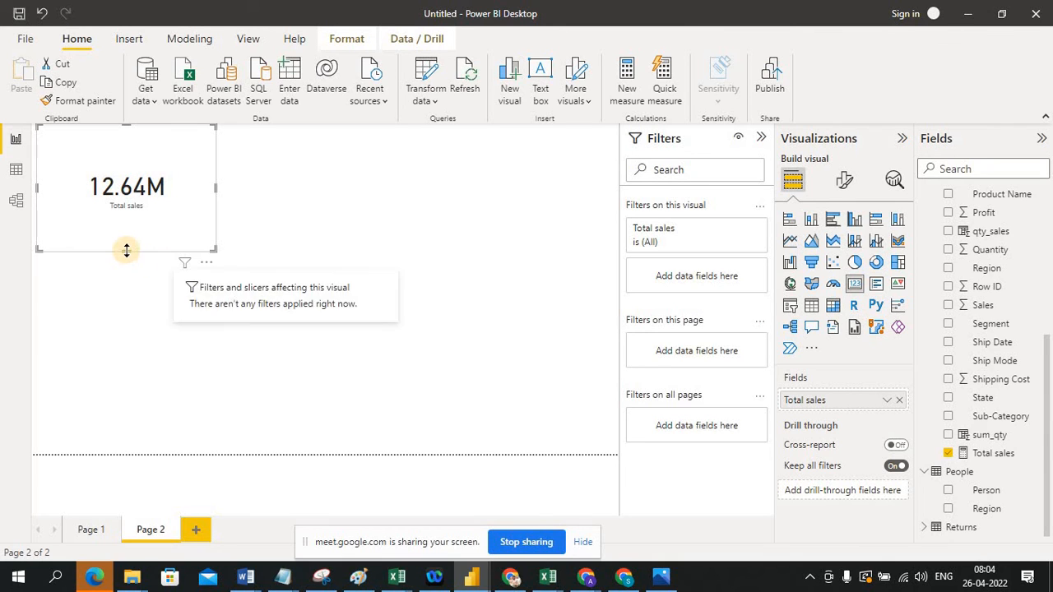
pyautogui.moveTo(124, 228); pyautogui.dragTo(124, 218)
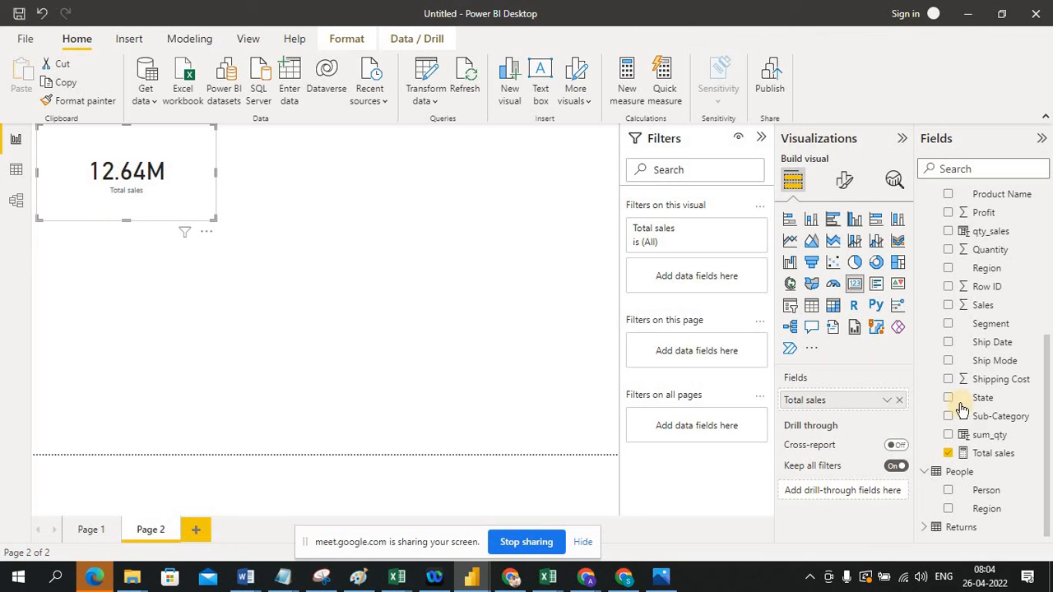
# Examine the qty_sales column and its formula in the Orders data, then return to the report.
pyautogui.click(16, 169)
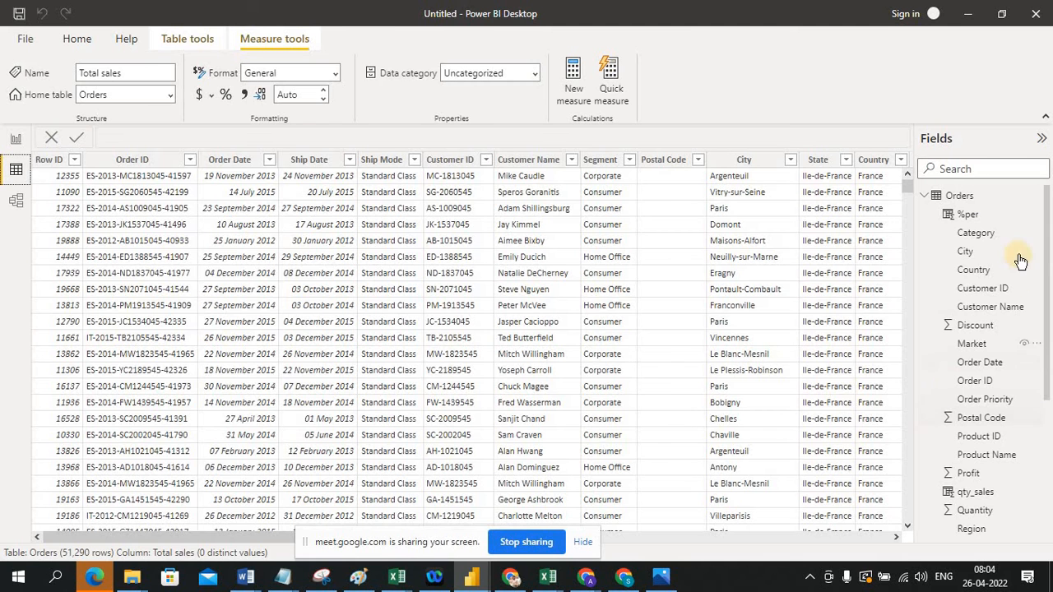
pyautogui.click(986, 493)
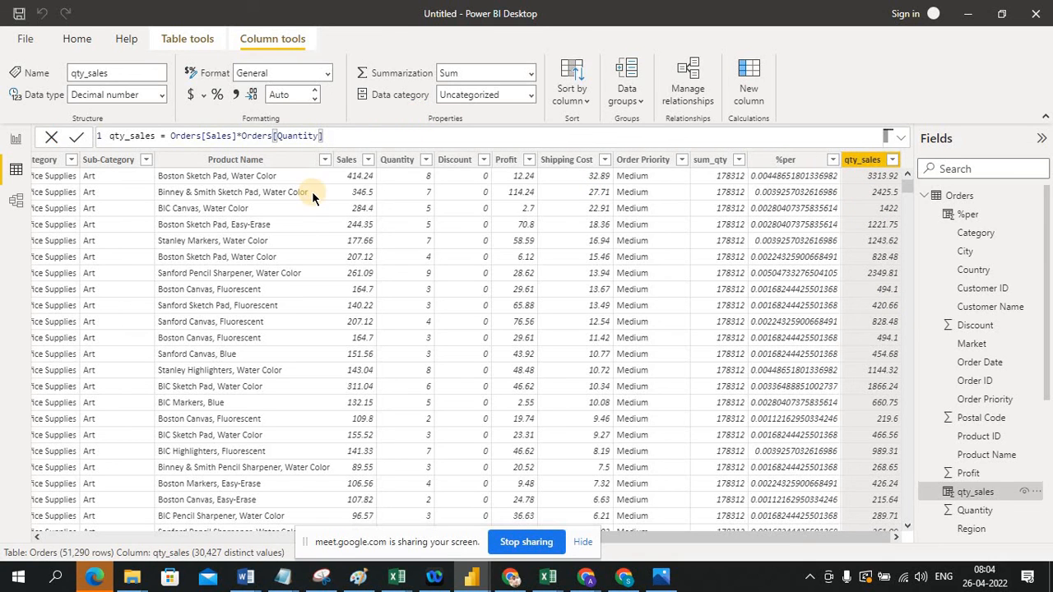
pyautogui.click(15, 140)
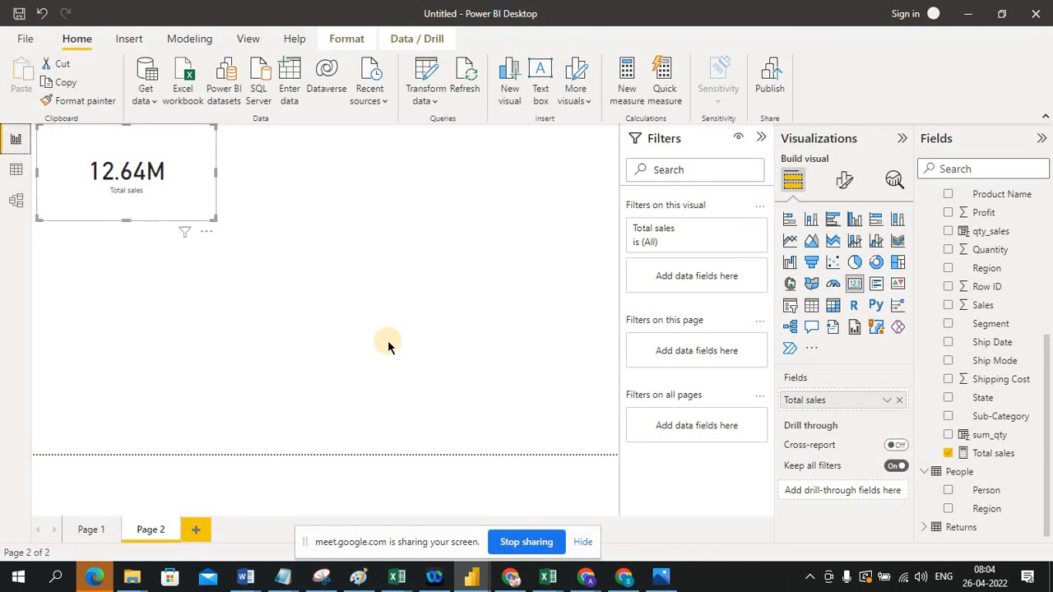
# Add a second card visual below the Total sales card, showing the sum_qty column.
pyautogui.click(388, 344)
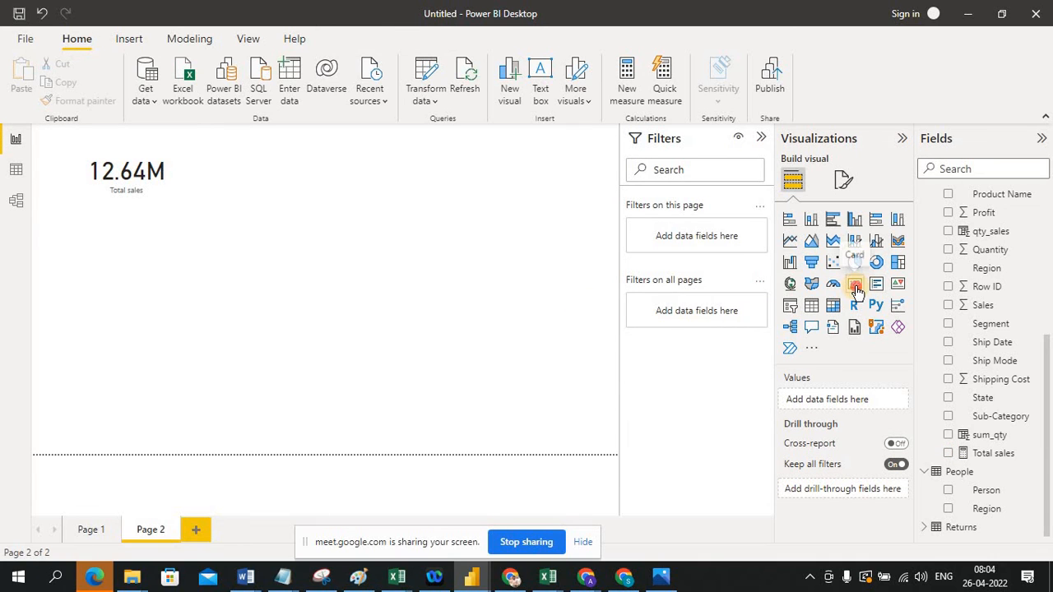
pyautogui.click(856, 286)
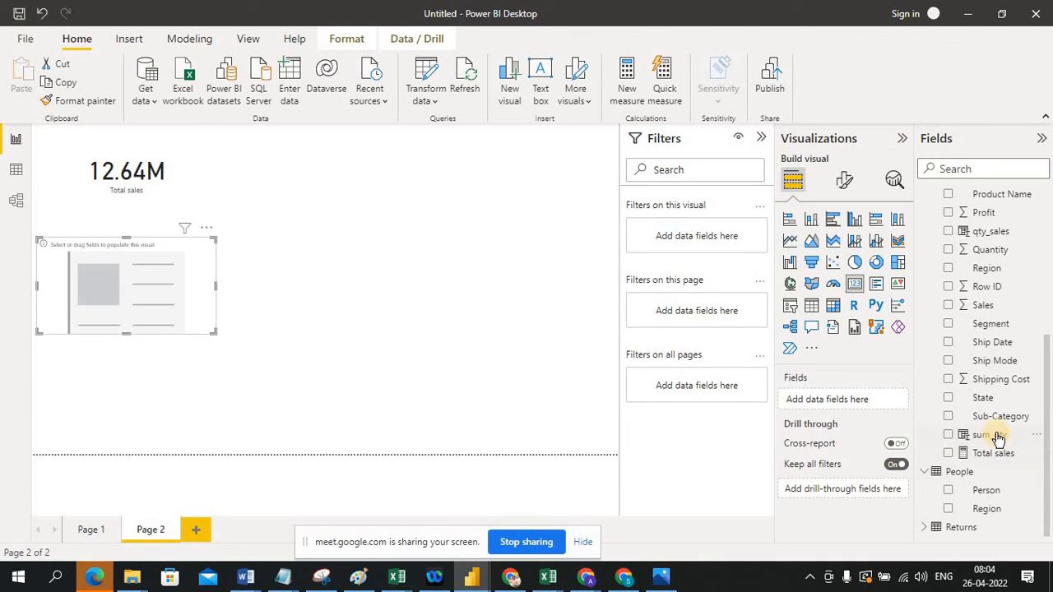
pyautogui.moveTo(997, 436); pyautogui.dragTo(151, 277)
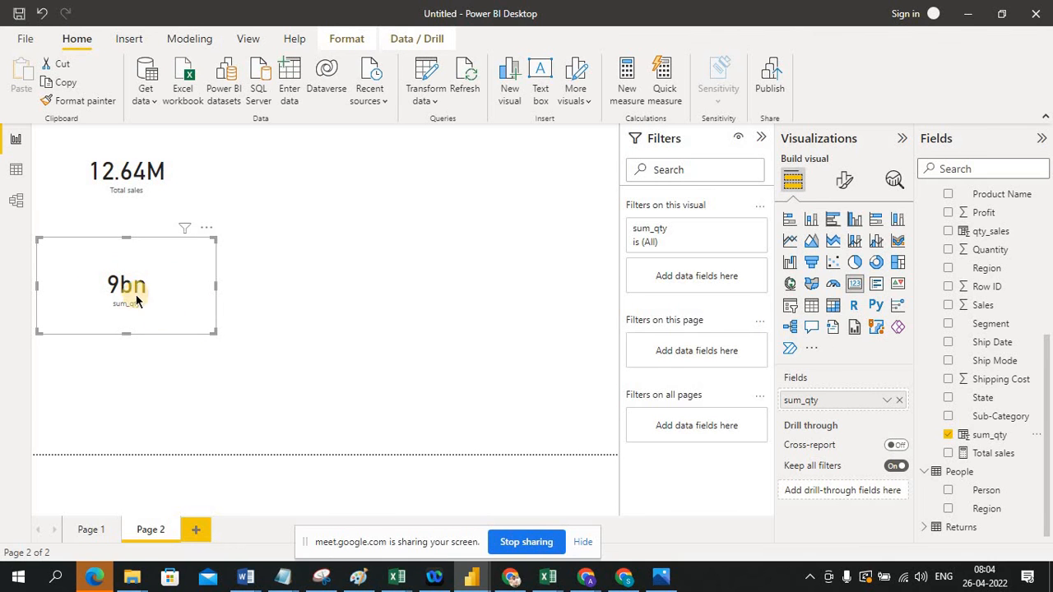
# Compare the Total sales measure with the sum_qty calculated column by examining their cards, formulas and the Orders data rows.
pyautogui.click(15, 167)
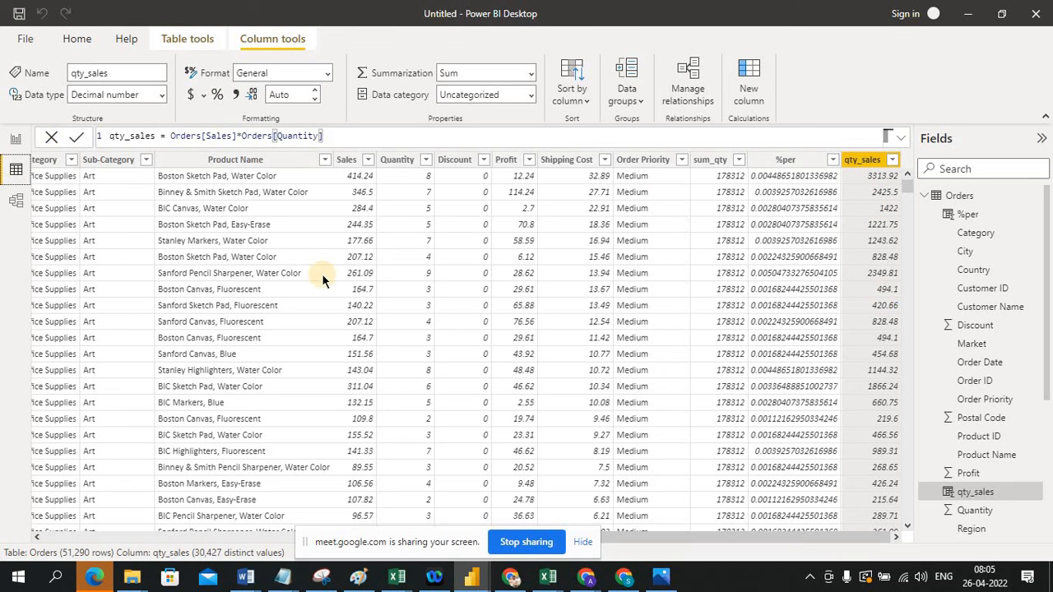
pyautogui.click(9, 141)
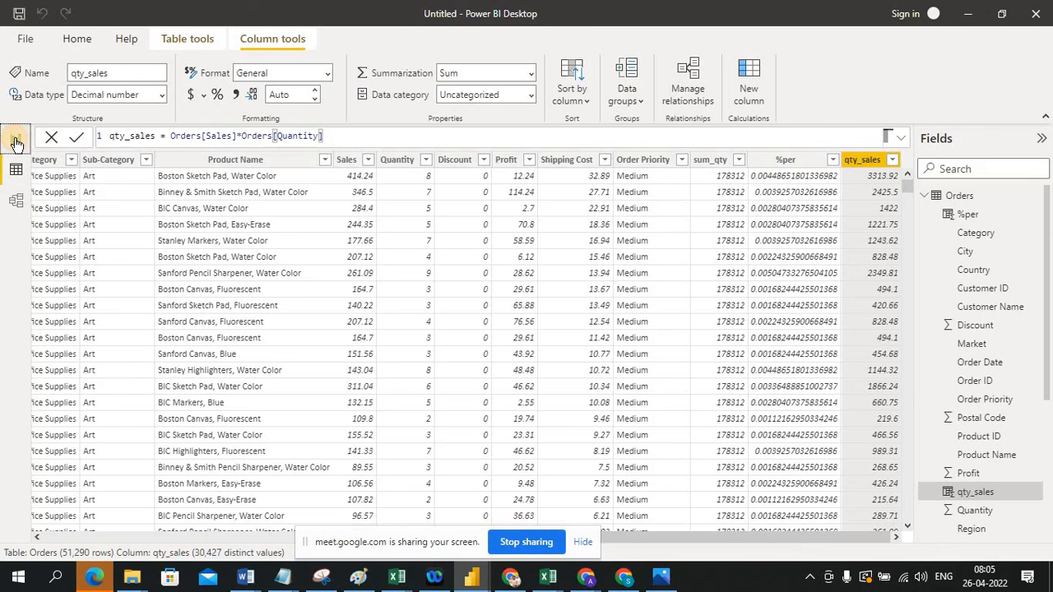
pyautogui.click(150, 198)
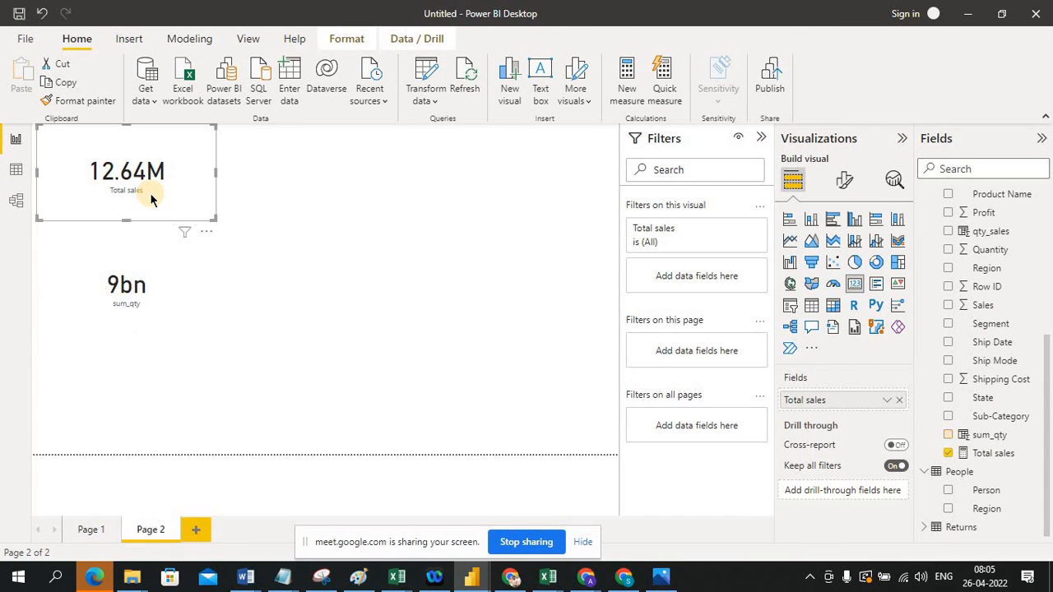
pyautogui.click(1000, 457)
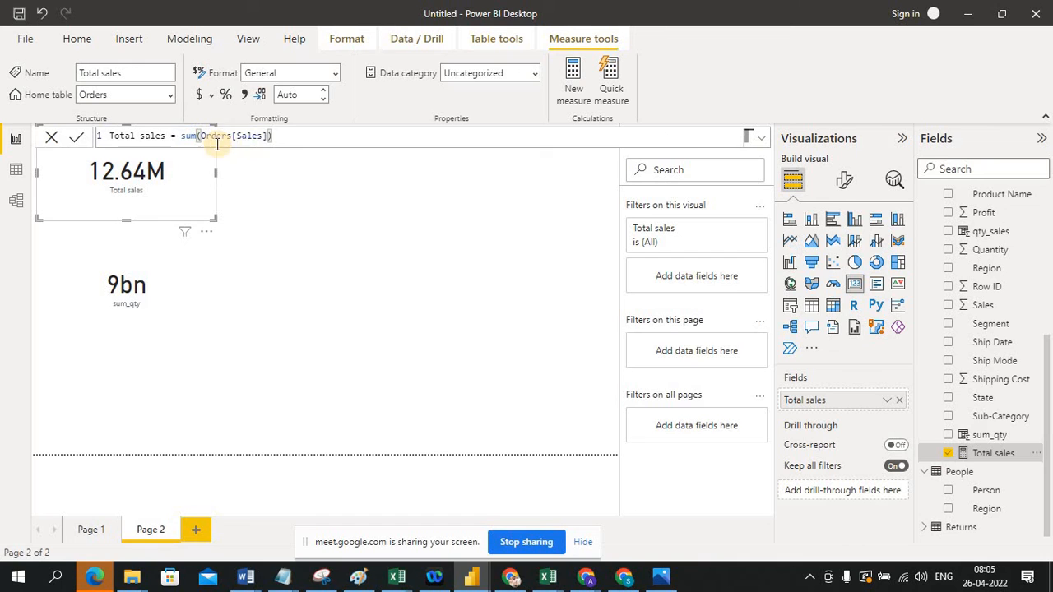
pyautogui.click(169, 285)
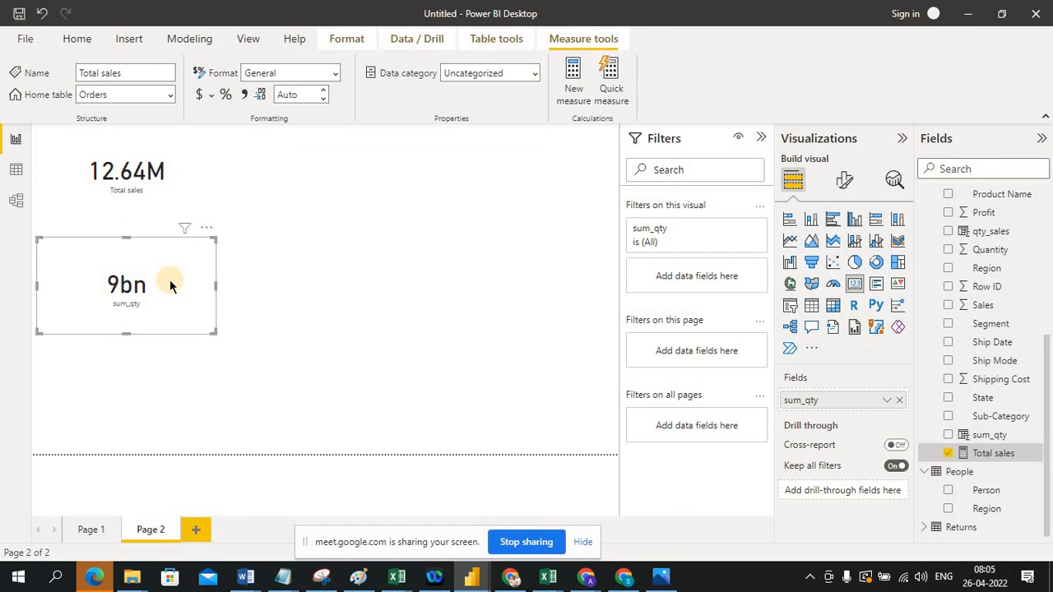
pyautogui.click(987, 436)
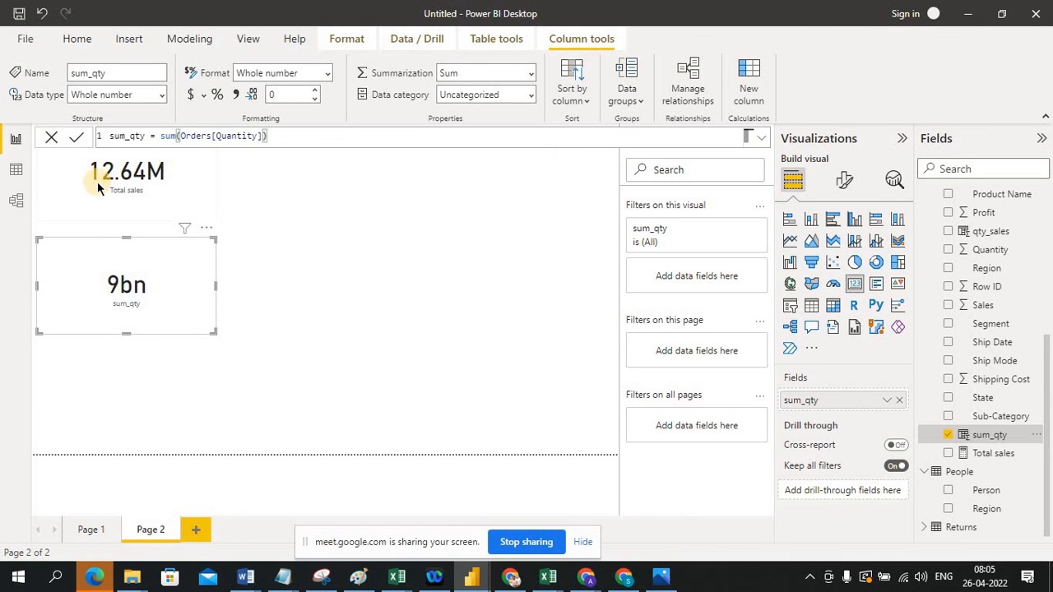
pyautogui.click(17, 171)
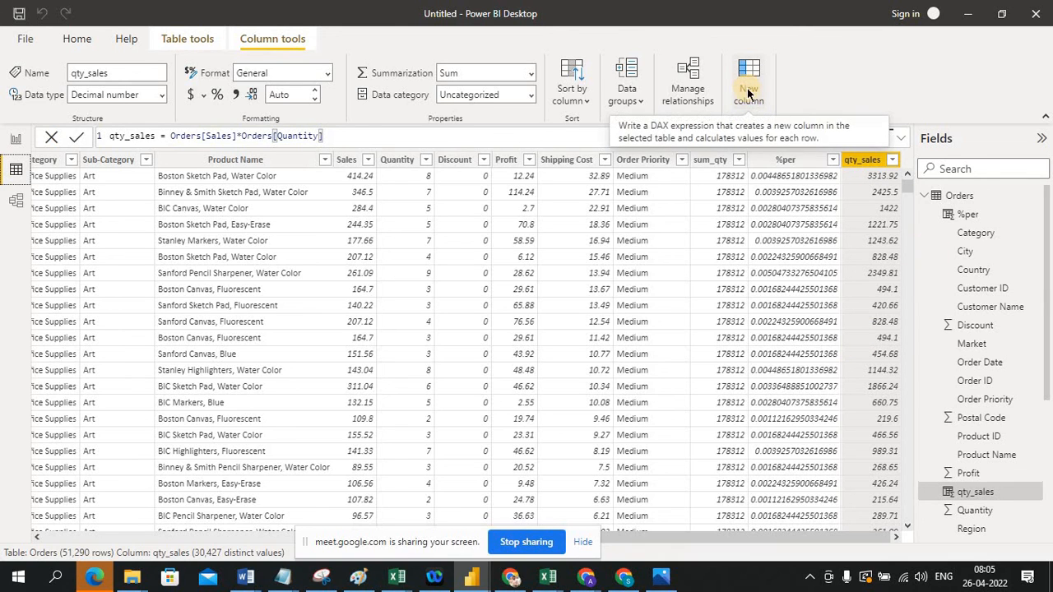
pyautogui.click(876, 207)
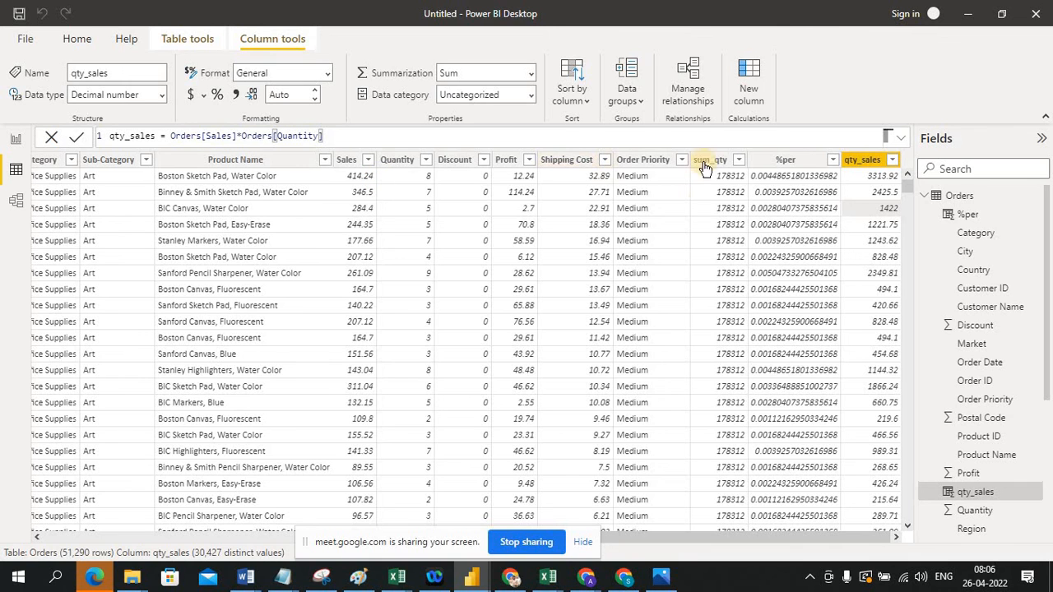
# Return to the report and delete the sum_qty card.
pyautogui.click(18, 139)
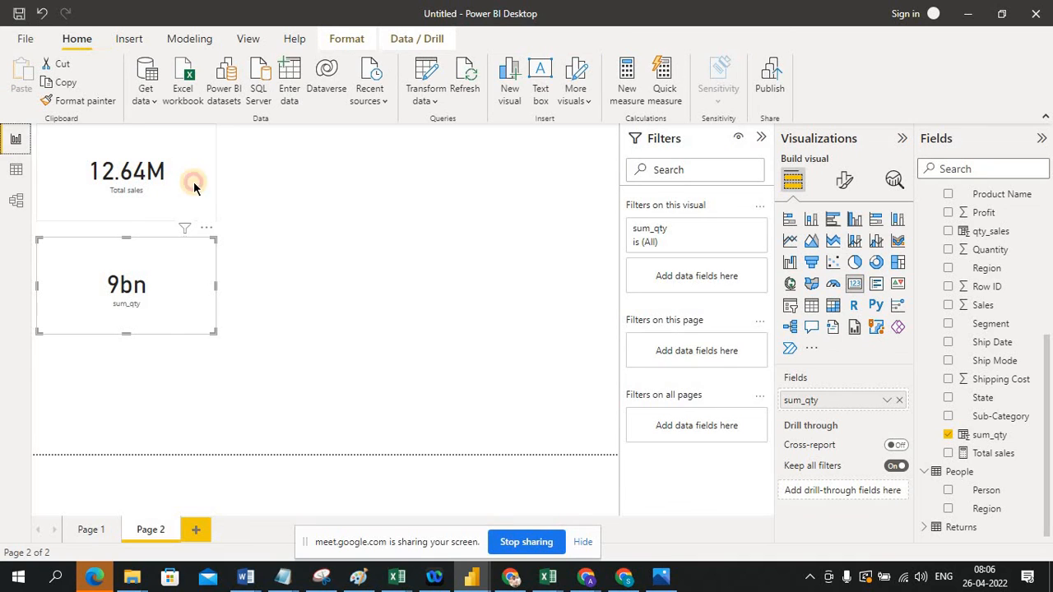
pyautogui.click(194, 187)
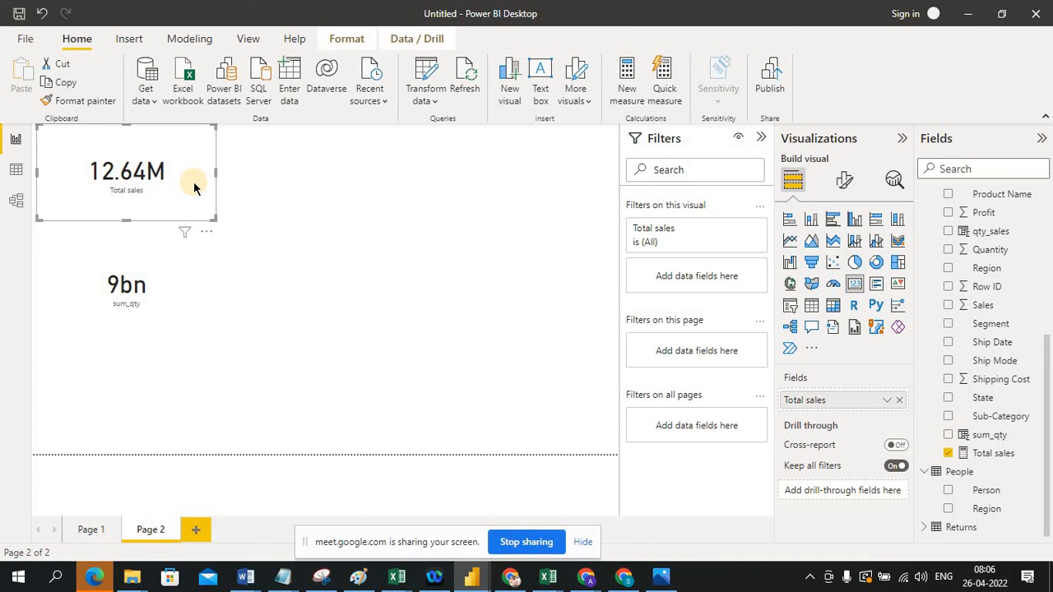
pyautogui.click(181, 288)
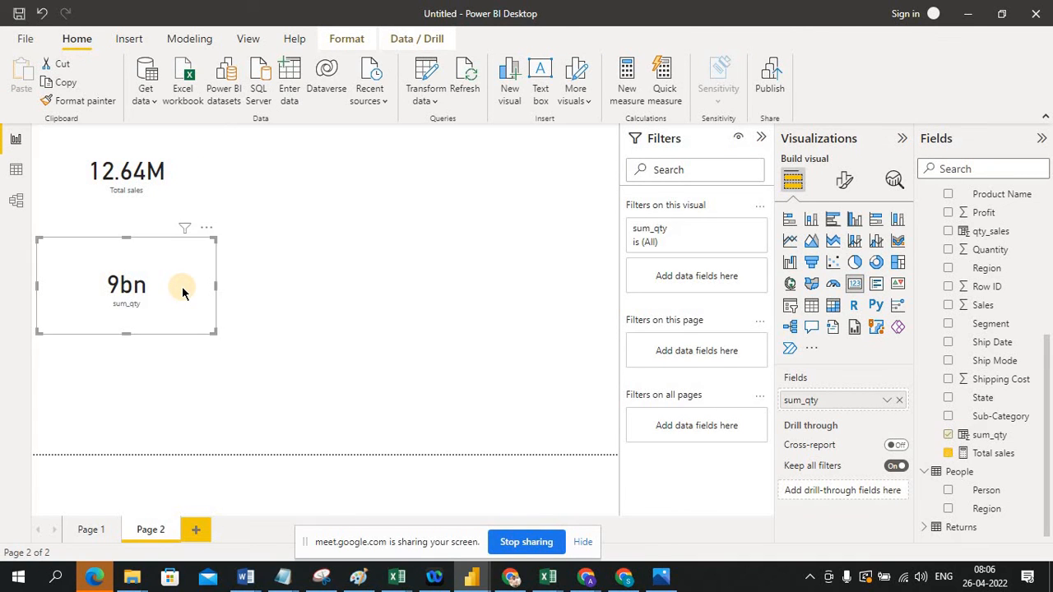
pyautogui.press('Delete')
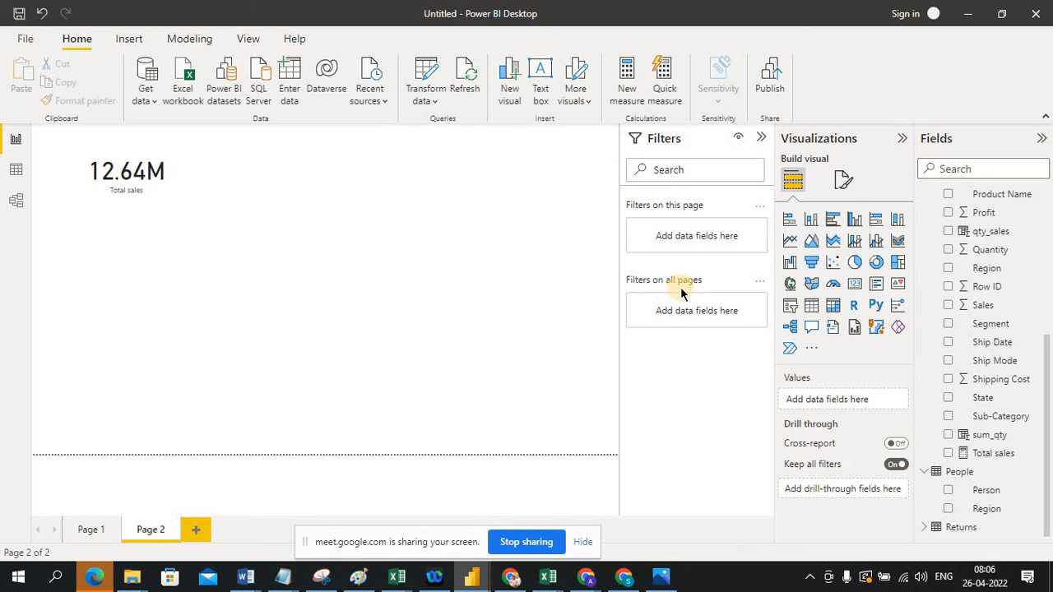
# Create a measure in the Orders table with the formula count_Orders = COUNT(Orders[Order ID]).
pyautogui.click(628, 94)
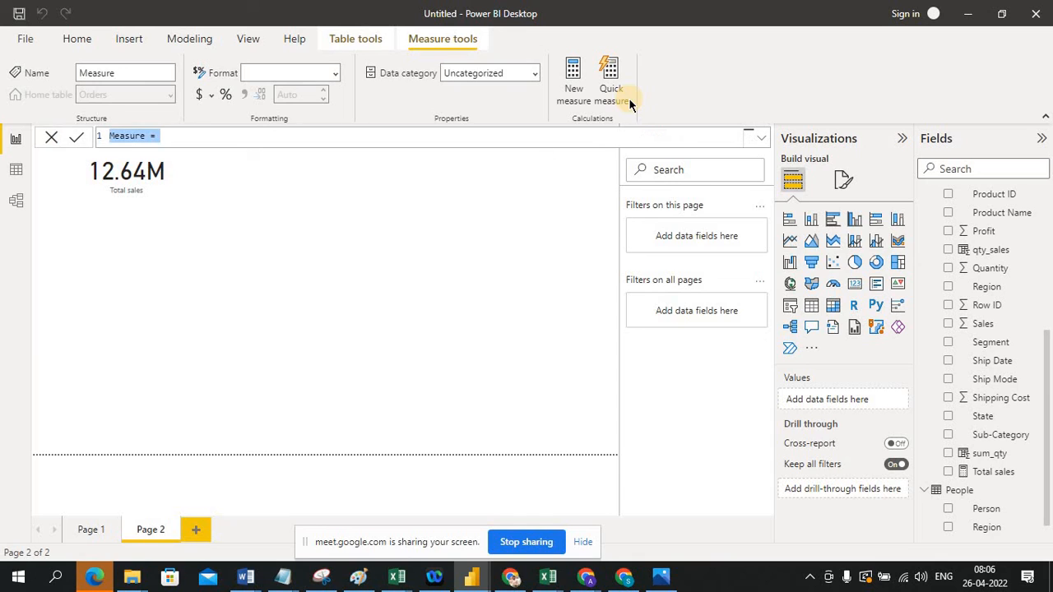
pyautogui.write('count_Orders')
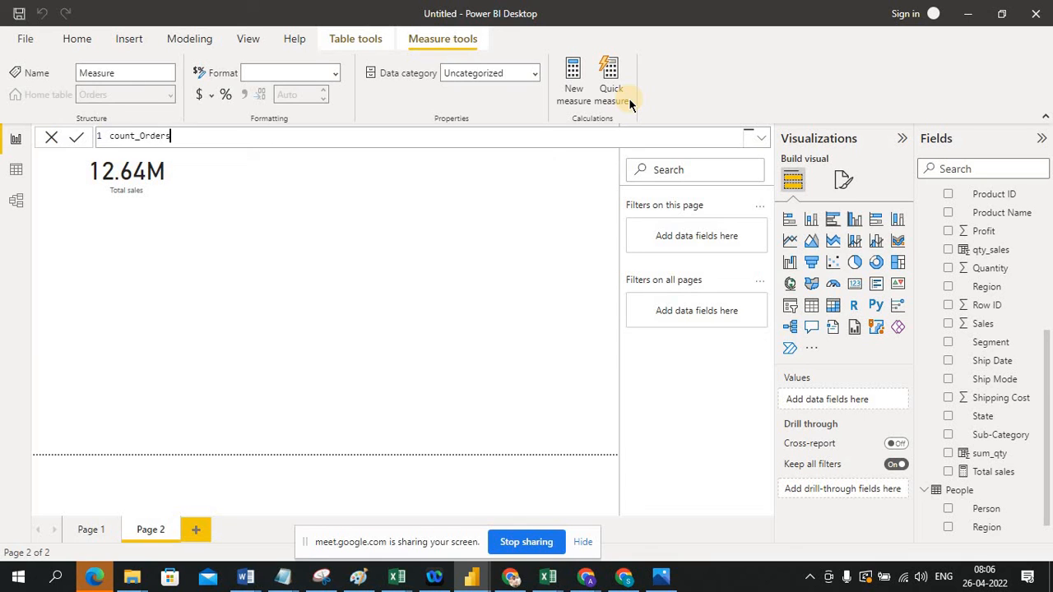
pyautogui.write(' = count')
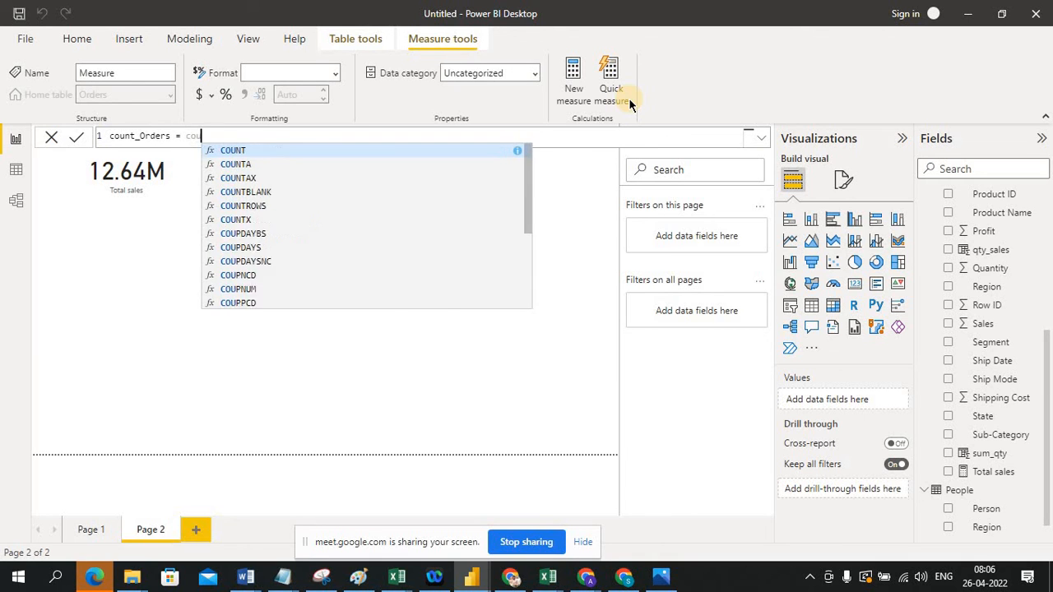
pyautogui.click(282, 153)
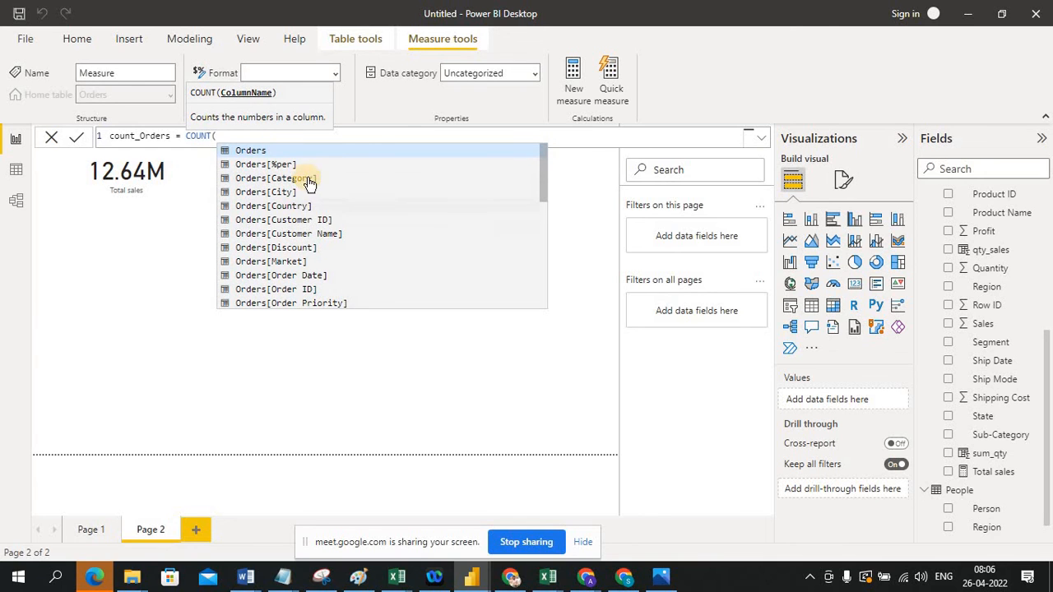
pyautogui.click(298, 290)
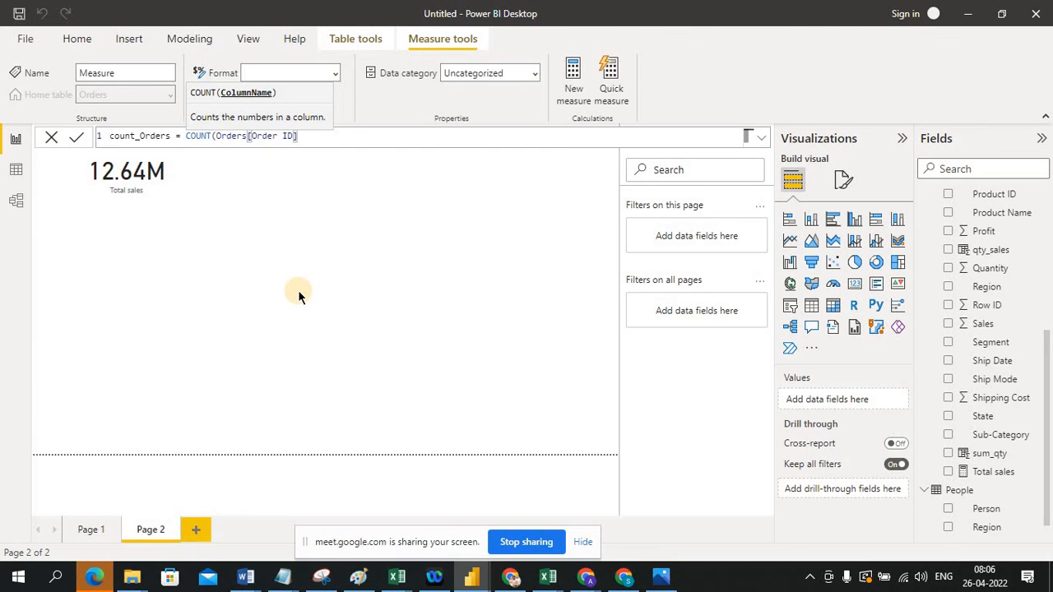
pyautogui.write(')')
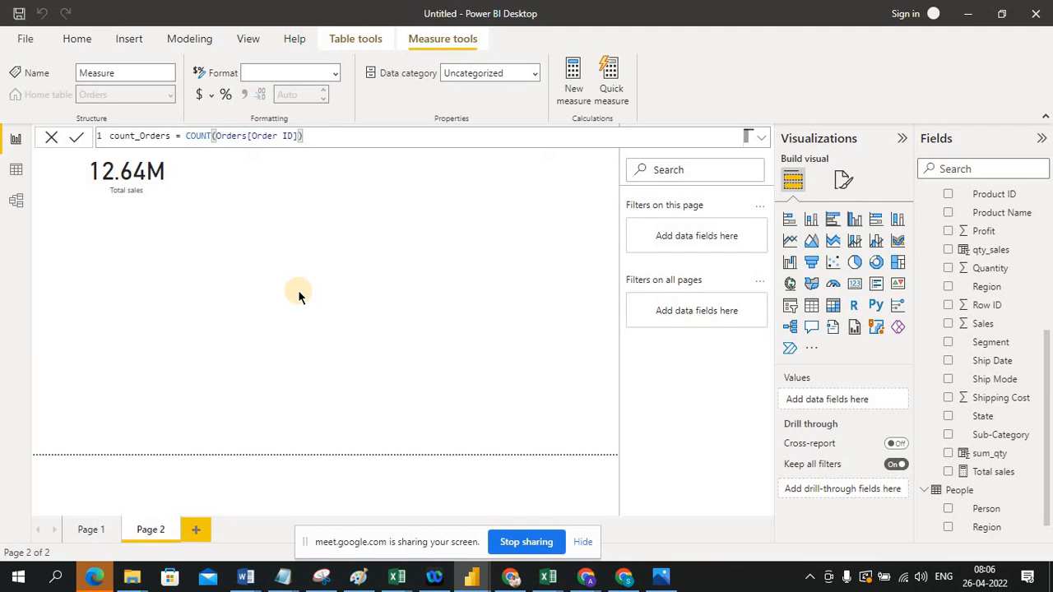
pyautogui.click(76, 138)
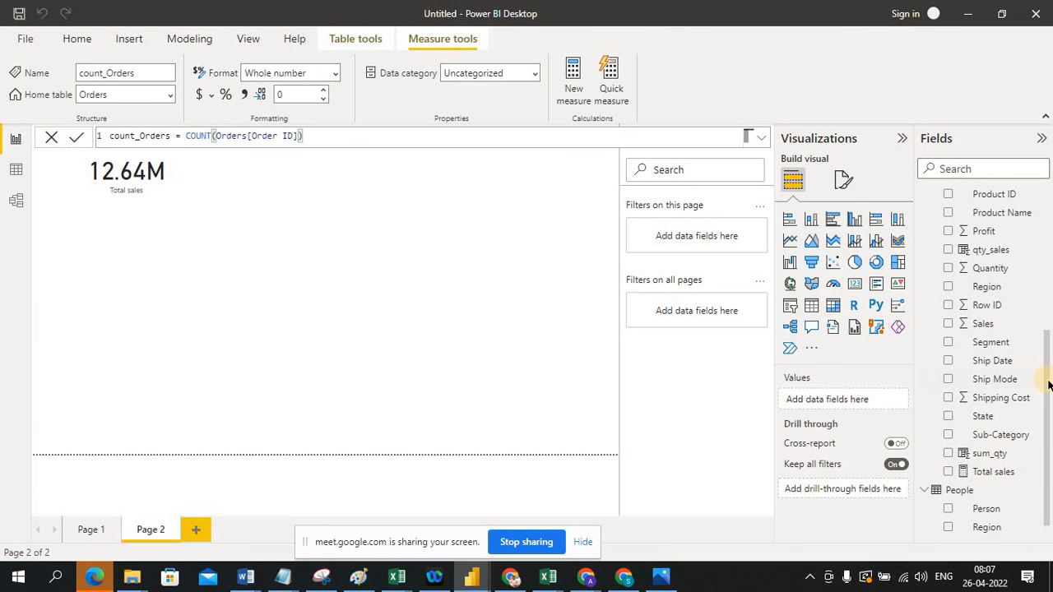
# Add a card visual below the Total sales card, showing the count_Orders measure.
pyautogui.scroll(5, 1043, 313)
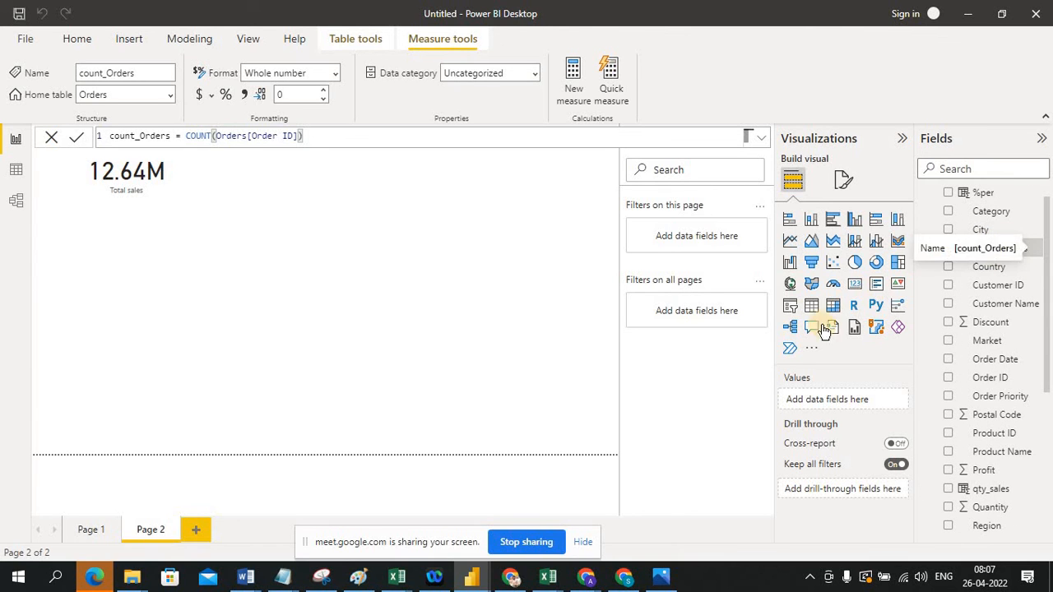
pyautogui.click(856, 285)
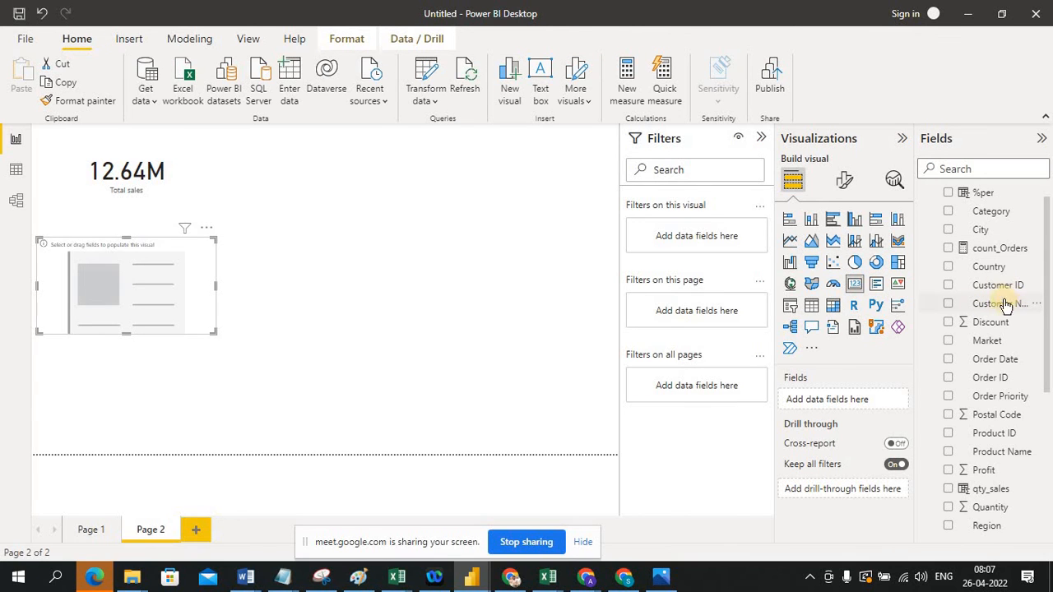
pyautogui.moveTo(999, 247); pyautogui.dragTo(174, 283)
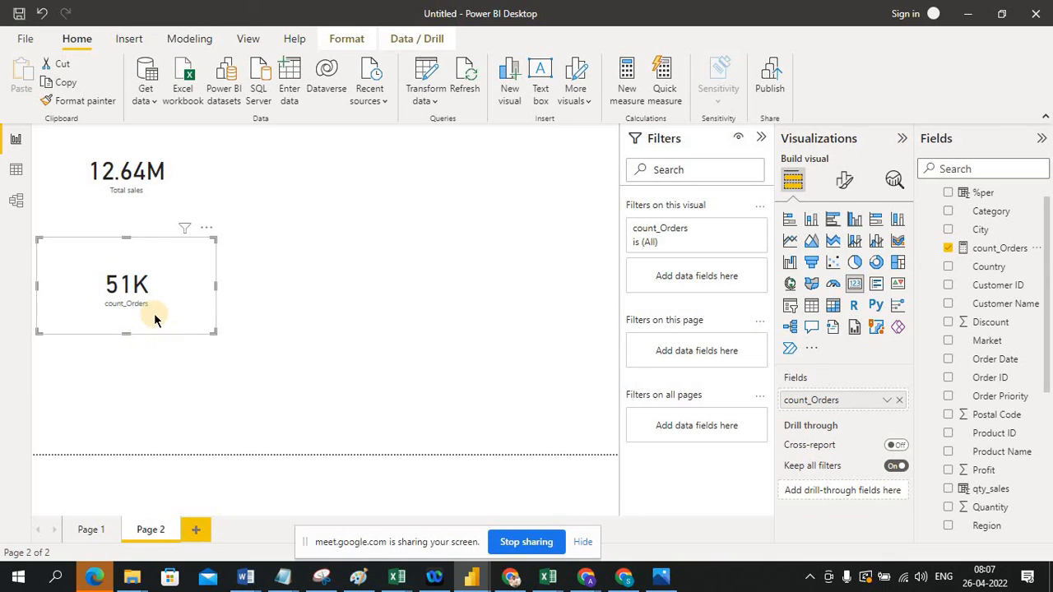
# Narrow the count_Orders card and move it to the right of the Total sales card, aligned at the same height.
pyautogui.moveTo(216, 287); pyautogui.dragTo(320, 182)
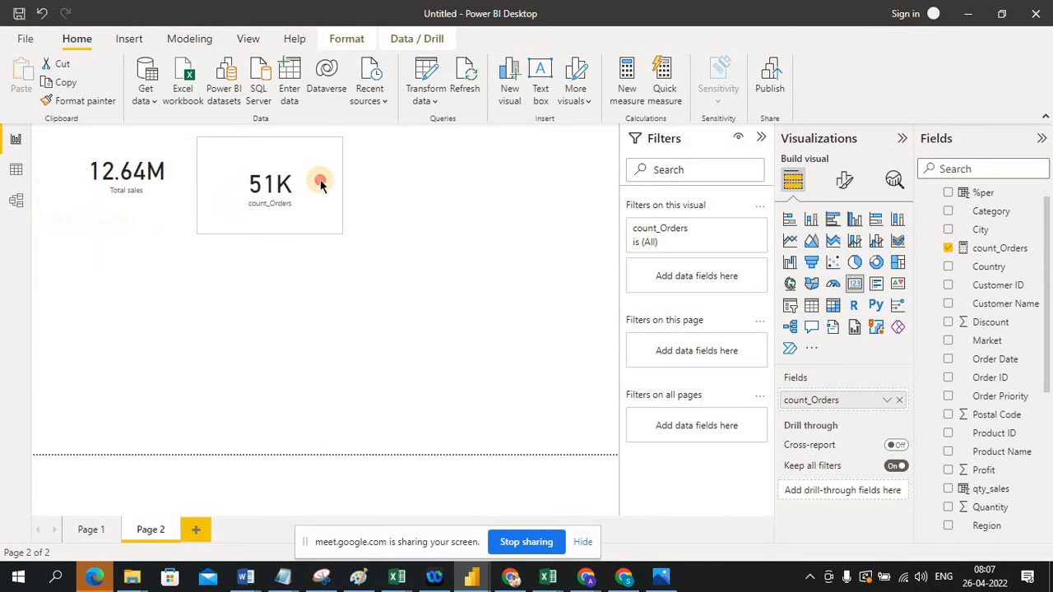
pyautogui.click(278, 329)
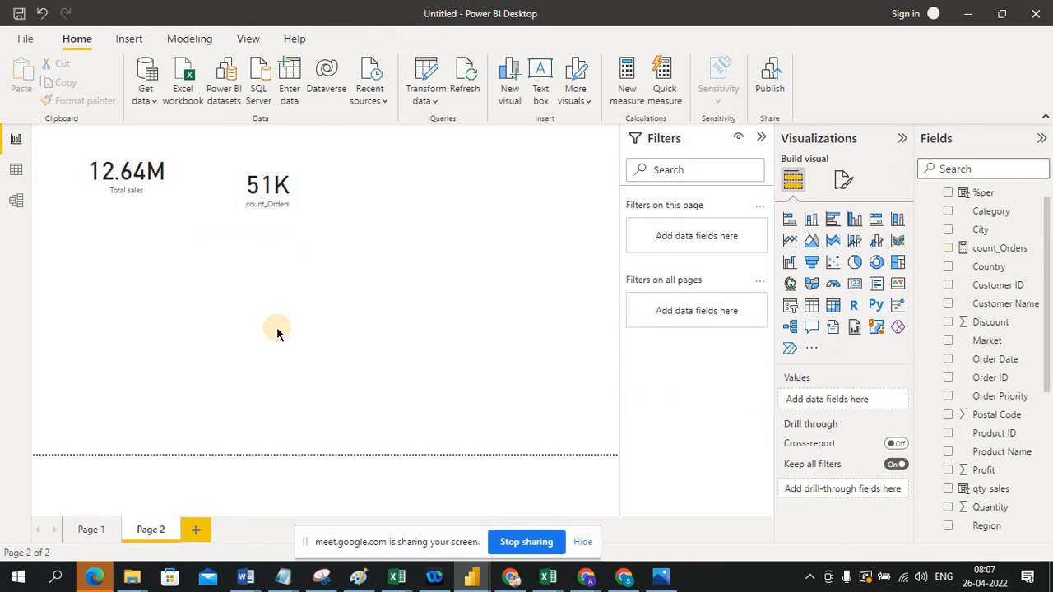
pyautogui.click(168, 205)
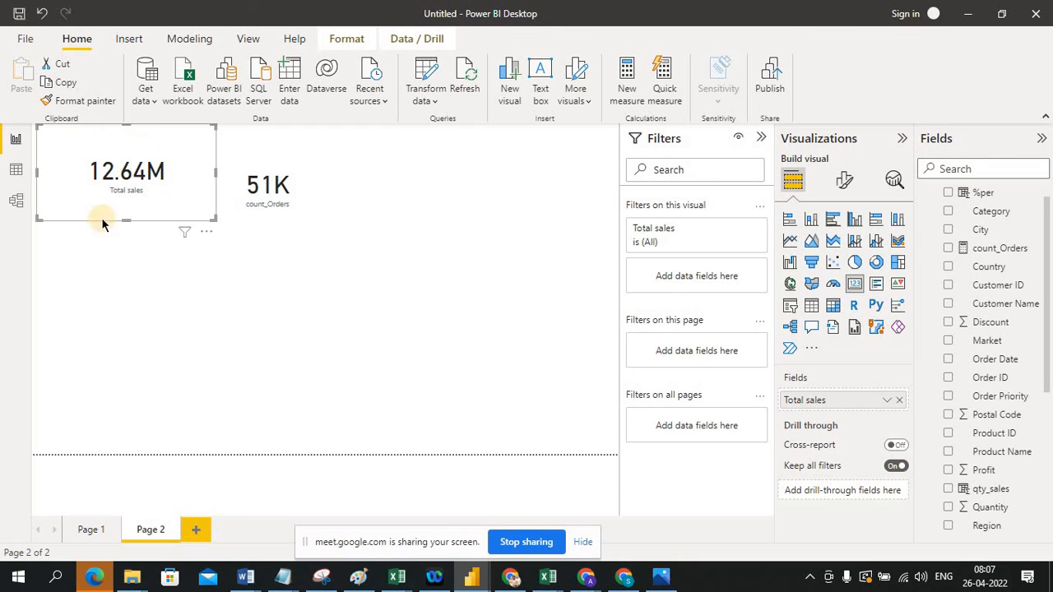
pyautogui.click(270, 221)
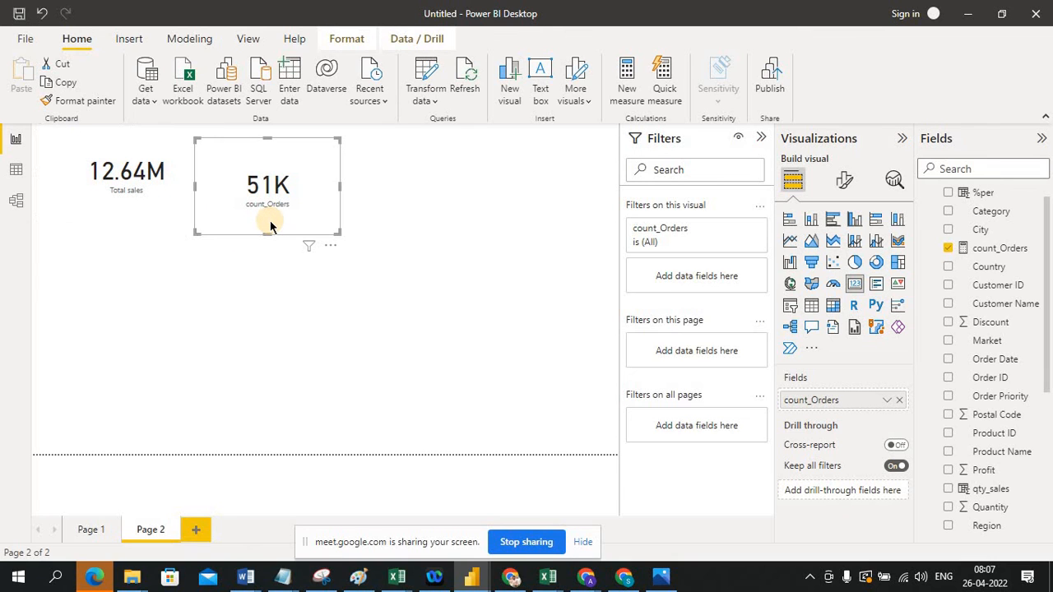
pyautogui.moveTo(270, 220); pyautogui.dragTo(311, 208)
pyautogui.click(348, 325)
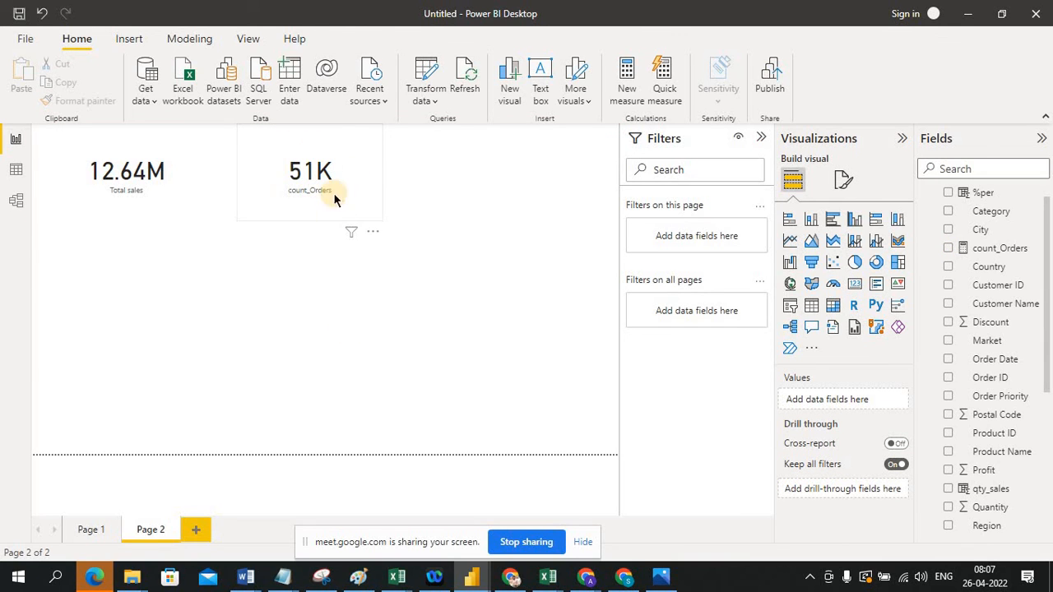
pyautogui.click(370, 218)
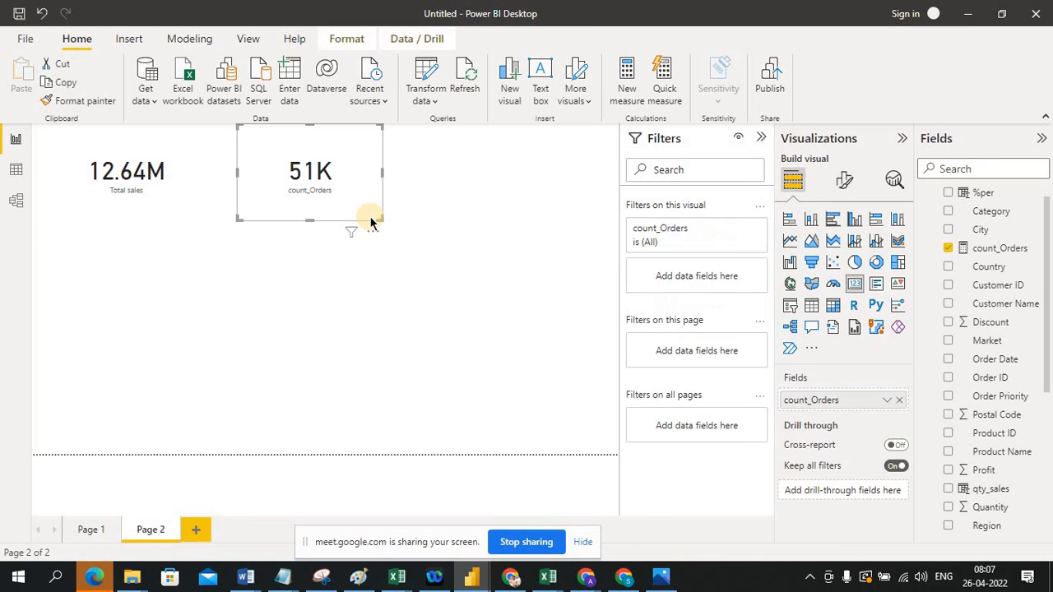
pyautogui.click(455, 355)
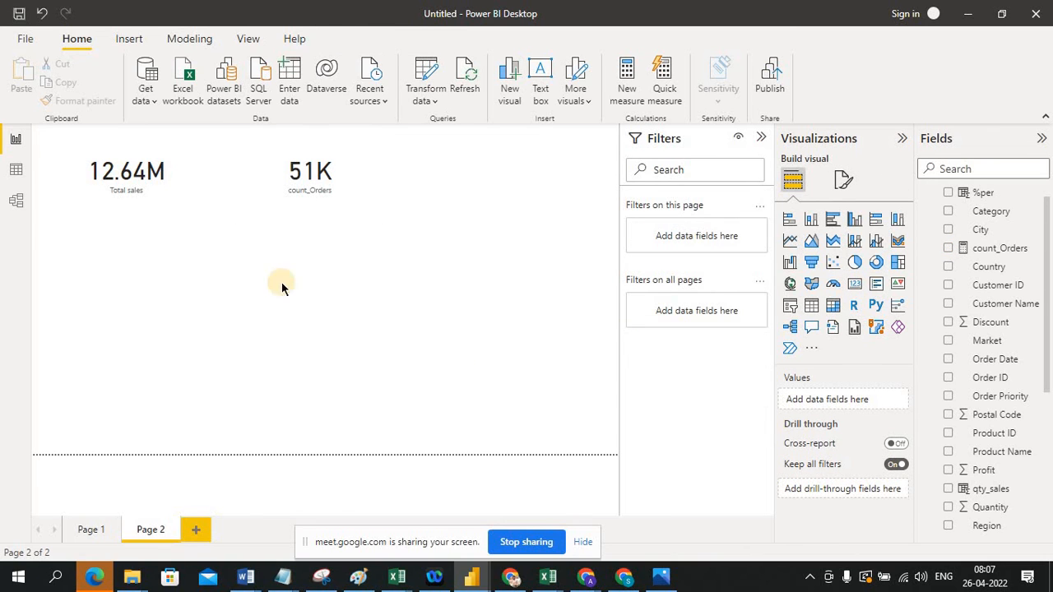
pyautogui.click(370, 207)
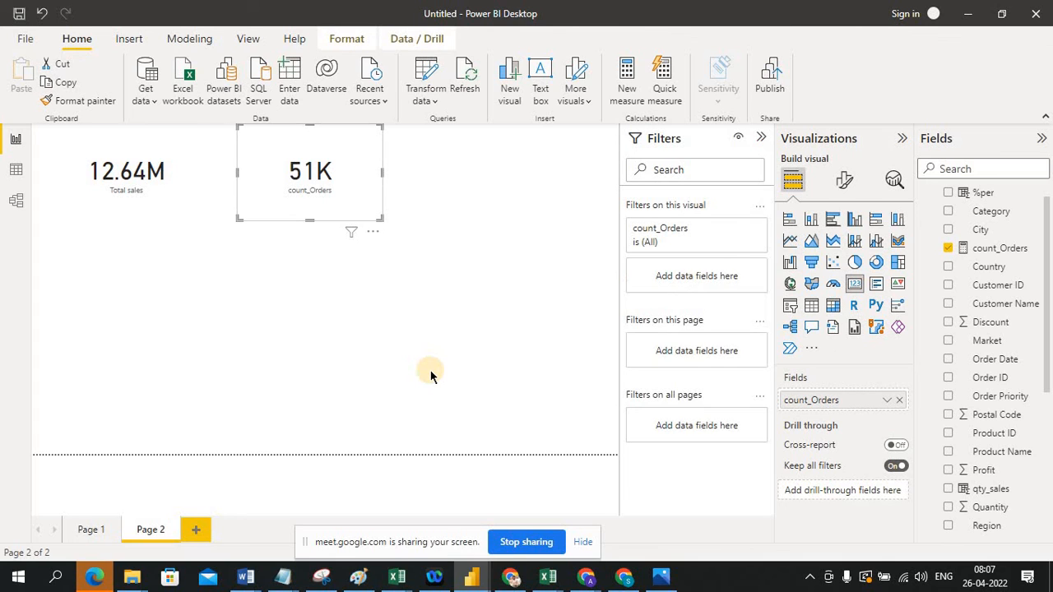
pyautogui.click(431, 371)
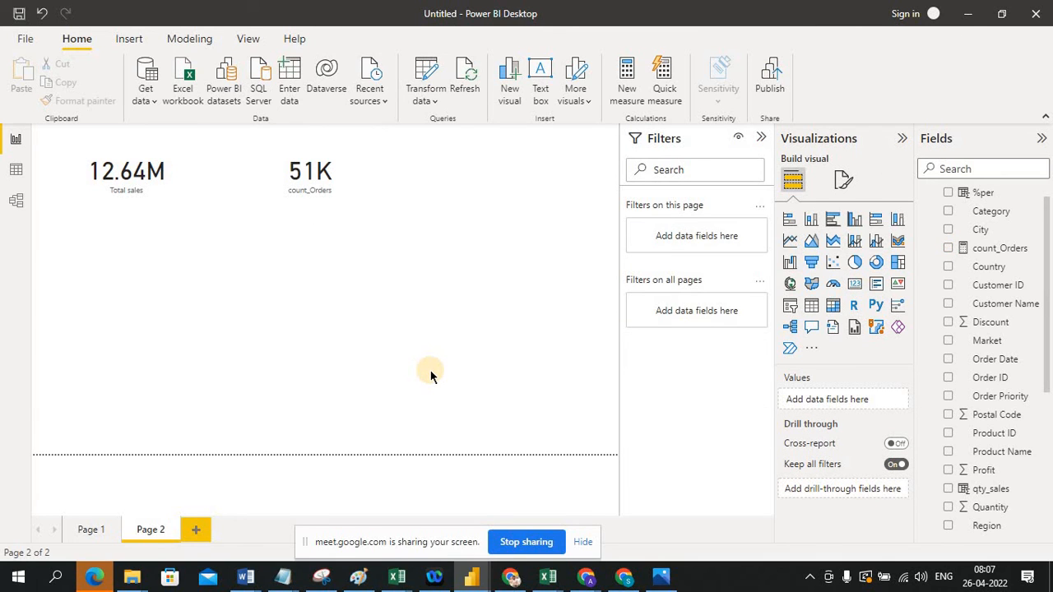